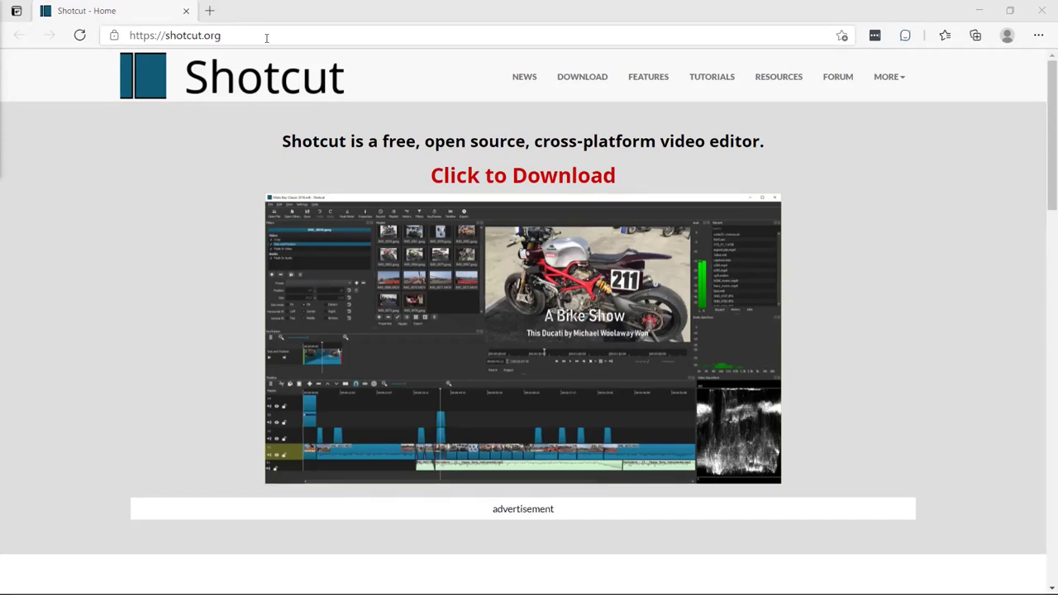
- Close the browser and the blank Shotcut project, and open the recent project Shotcut 2.mlt
click(1043, 8)
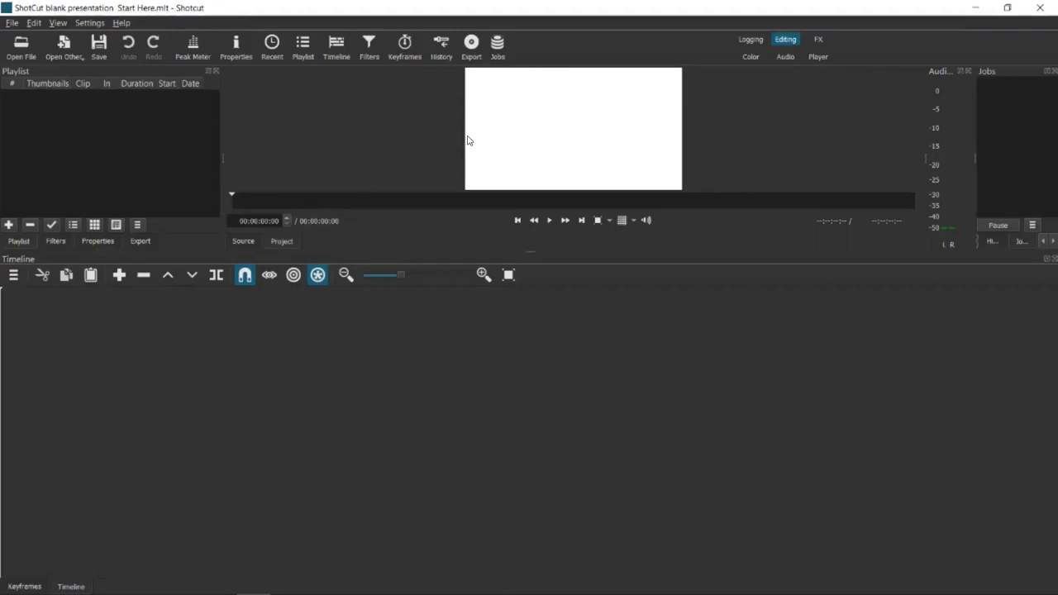
click(11, 22)
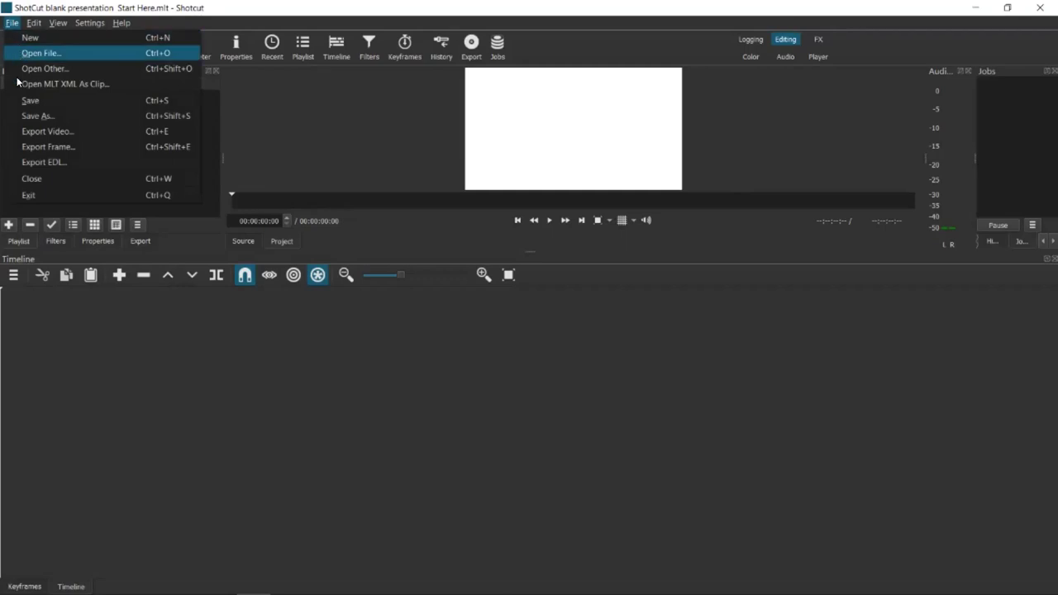
click(29, 179)
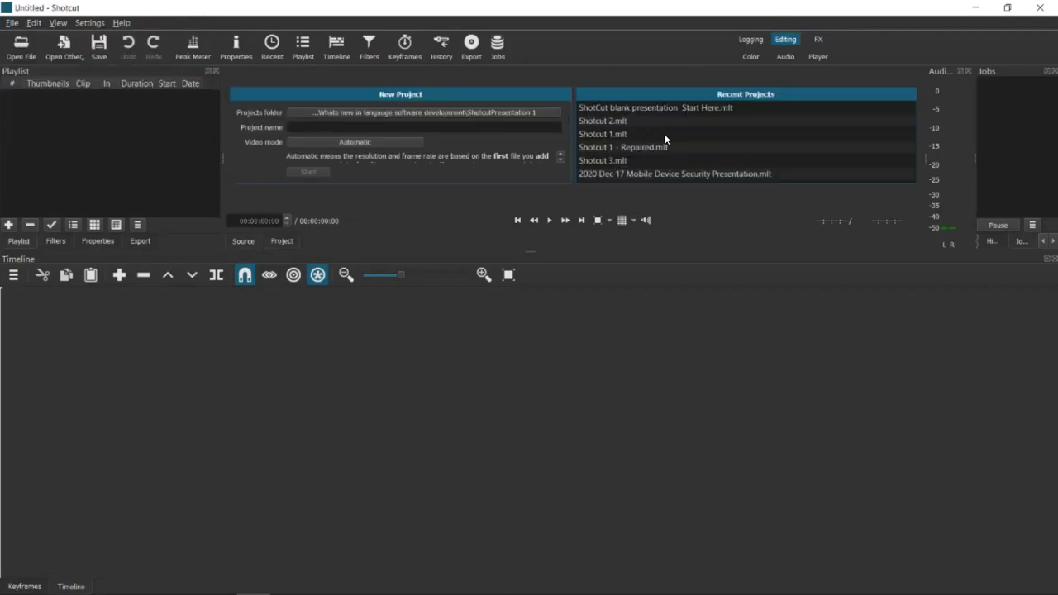
click(597, 121)
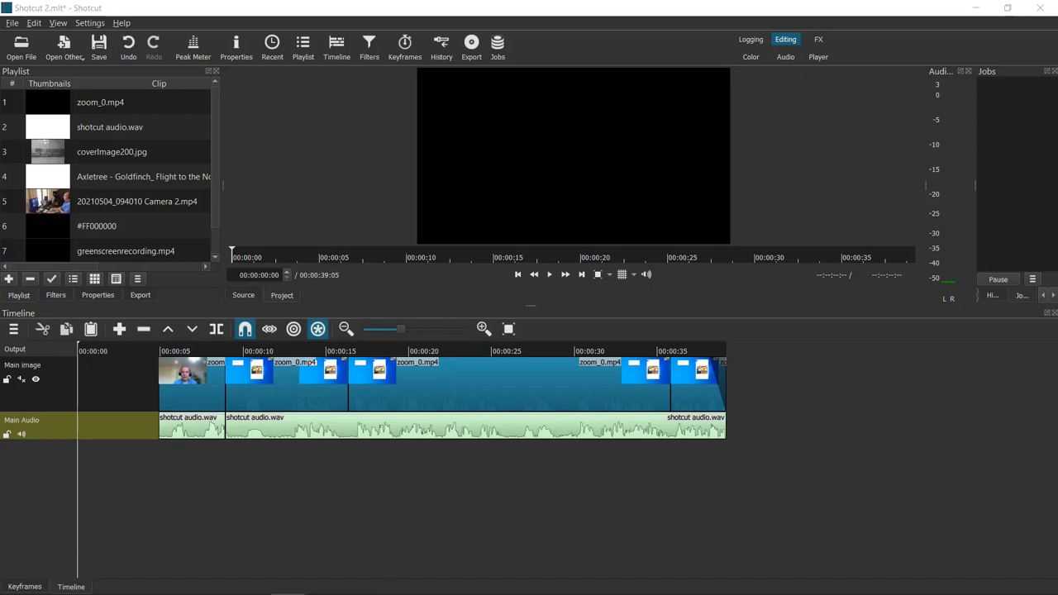
- Switch to Snipping Tool to view the screen-share capture with Share sound and Optimize for video clip highlighted, and move its window aside
key(alt+Tab)
drag(337, 5, 373, 20)
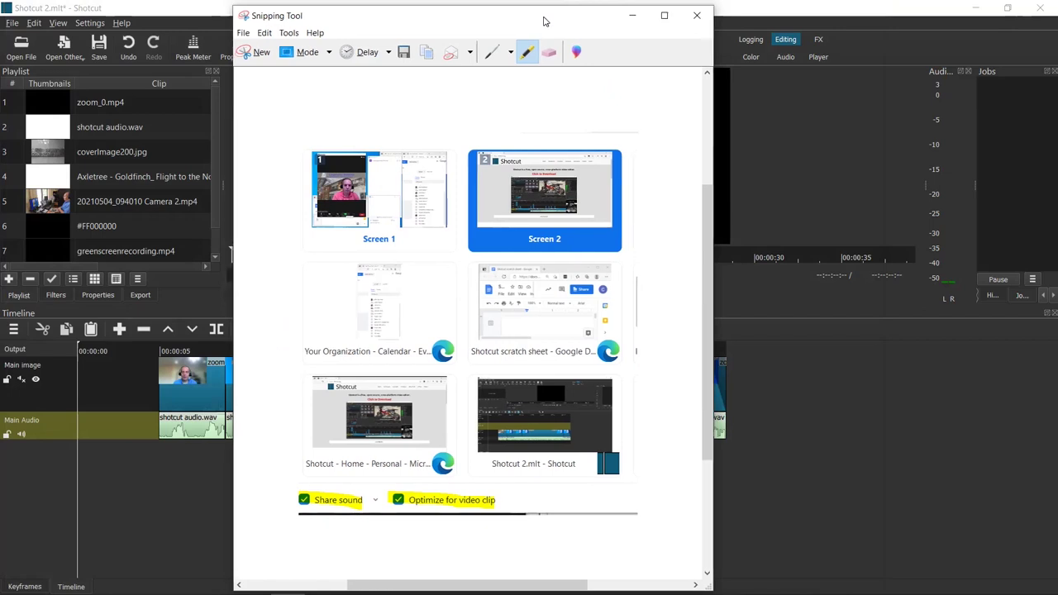
drag(546, 21, 59, 69)
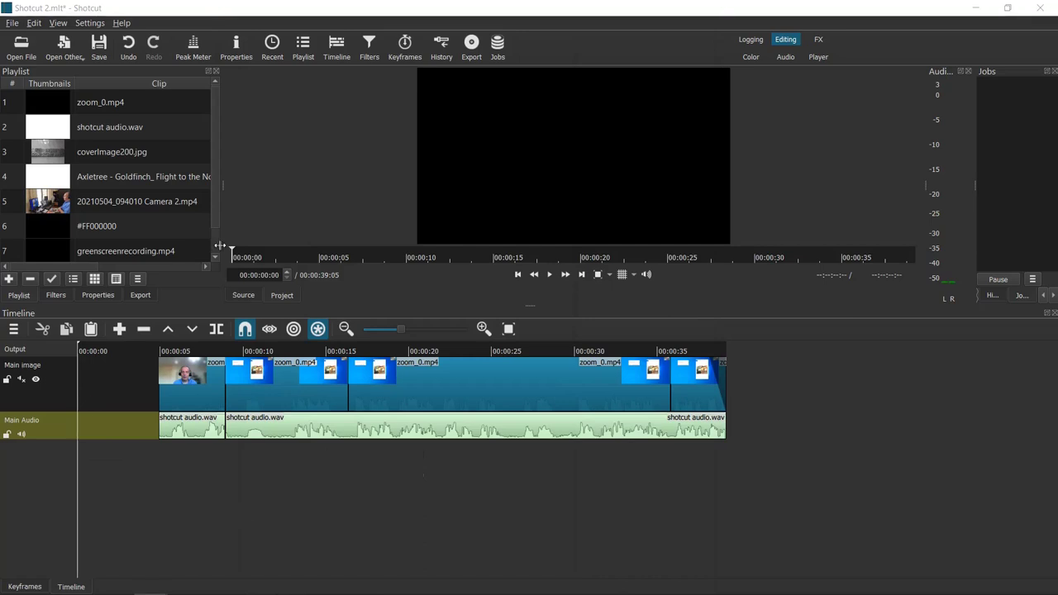
- Widen the playlist area so long clip names fit, and select the zoom_0.mp4 clip
drag(220, 181, 256, 182)
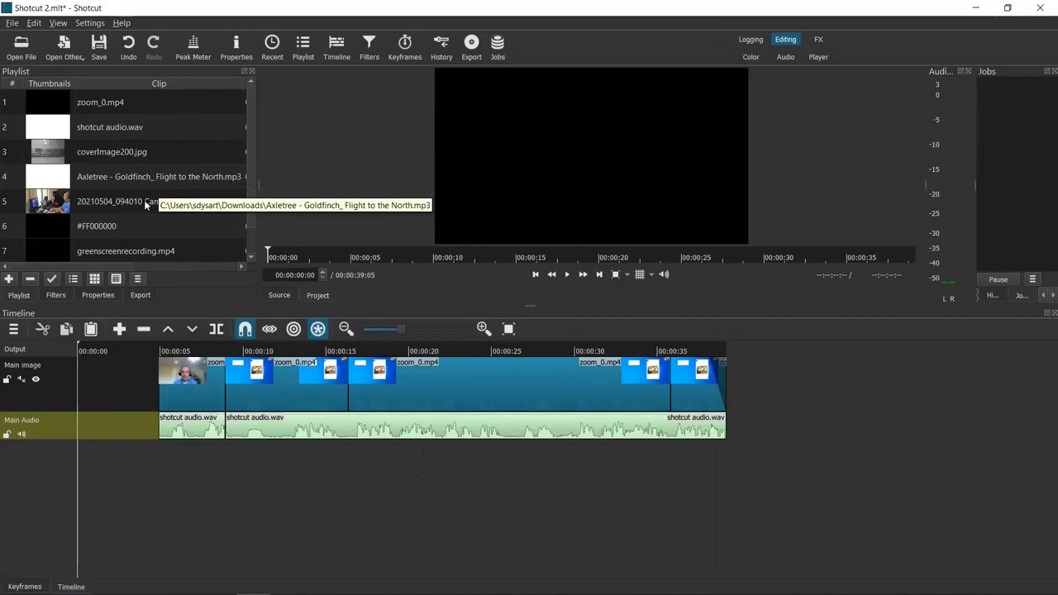
click(107, 103)
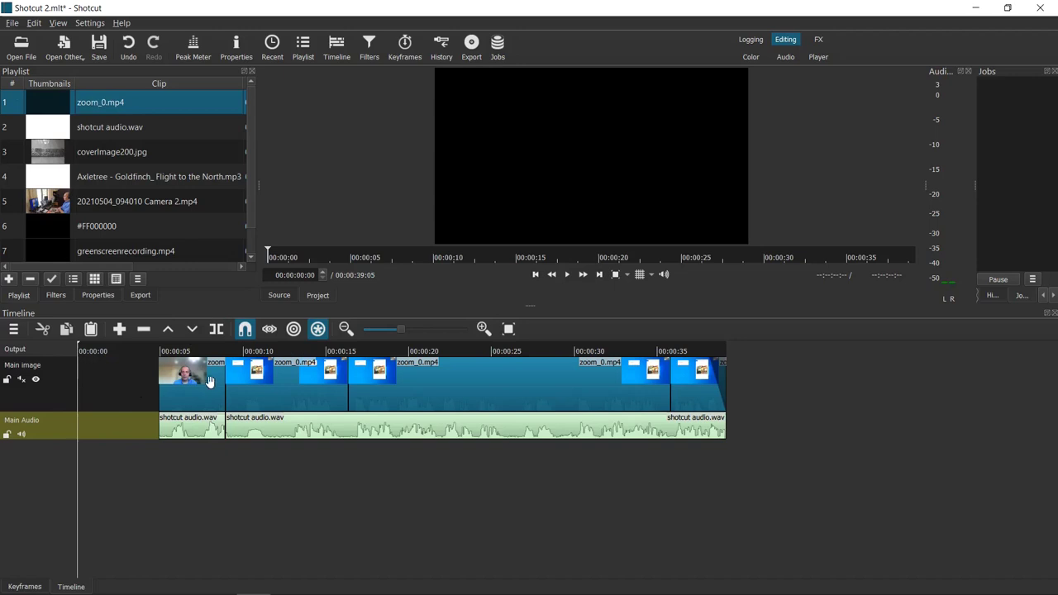
- Add a new video track and a new audio track to the timeline
right_click(60, 386)
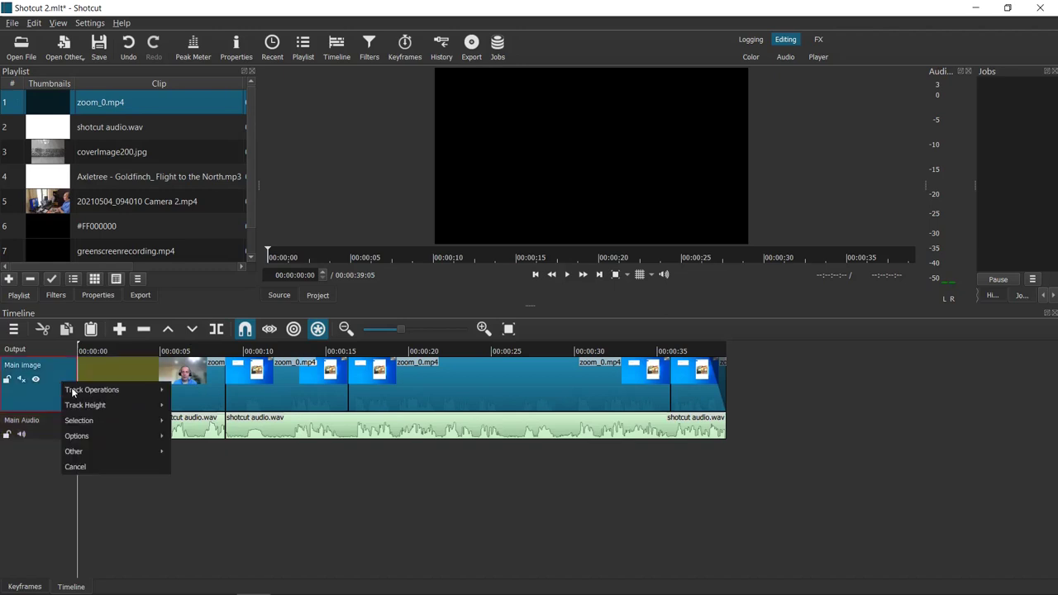
mouse_move(137, 390)
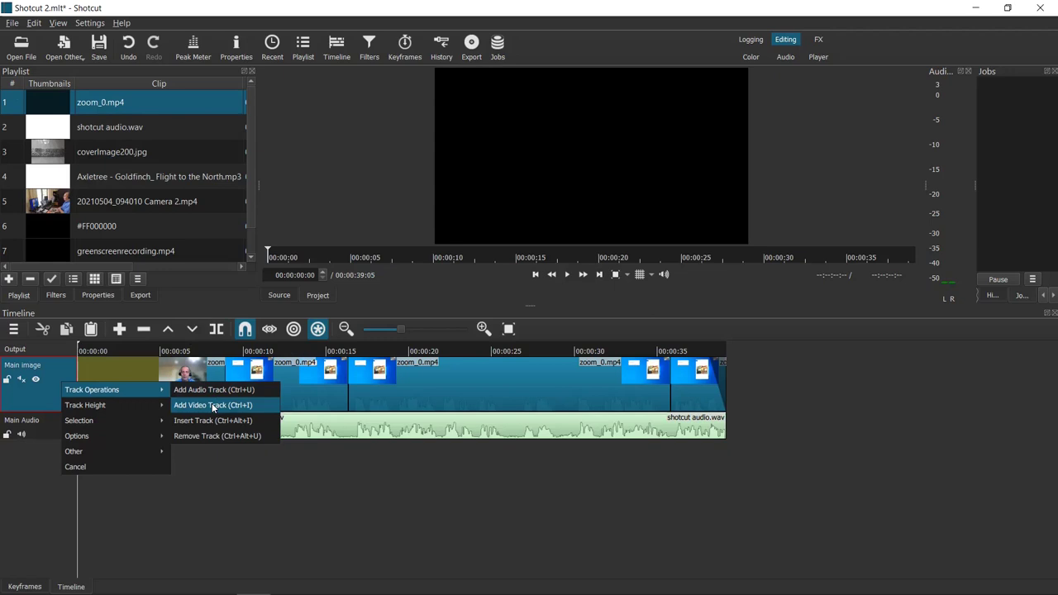
click(213, 406)
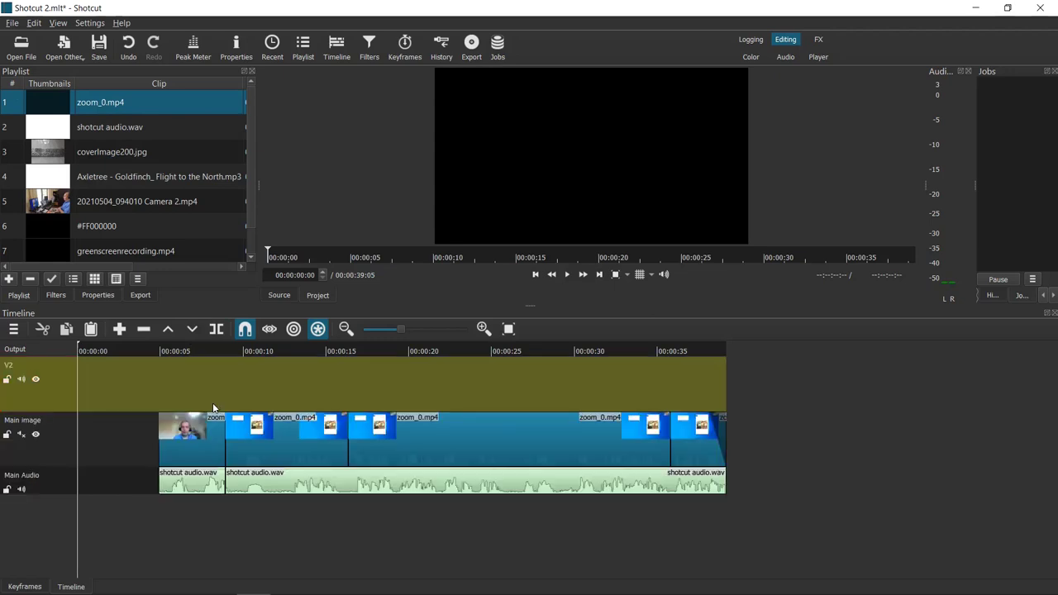
right_click(62, 487)
mouse_move(77, 493)
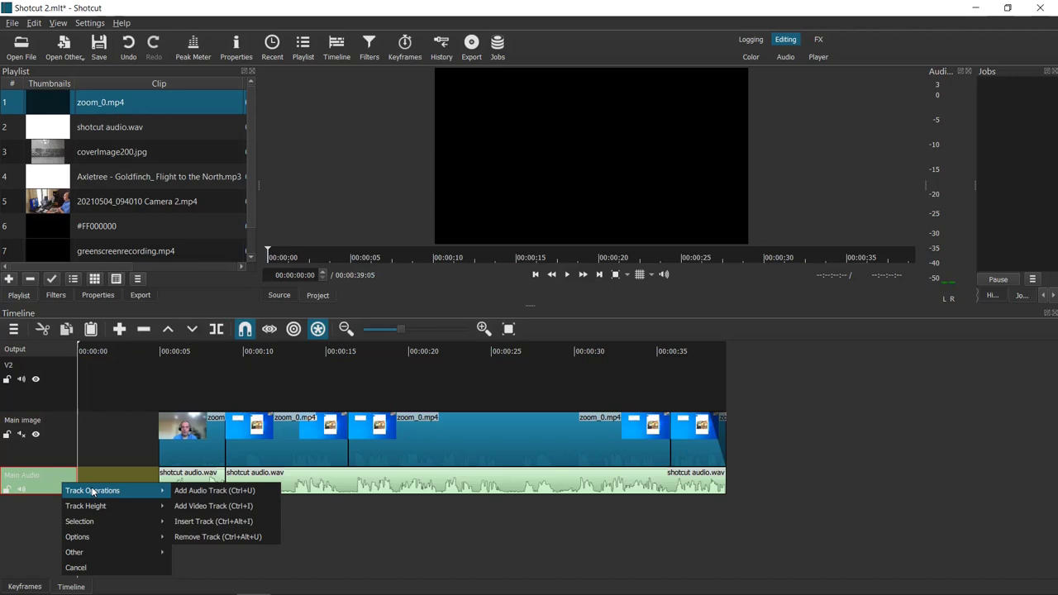
click(199, 493)
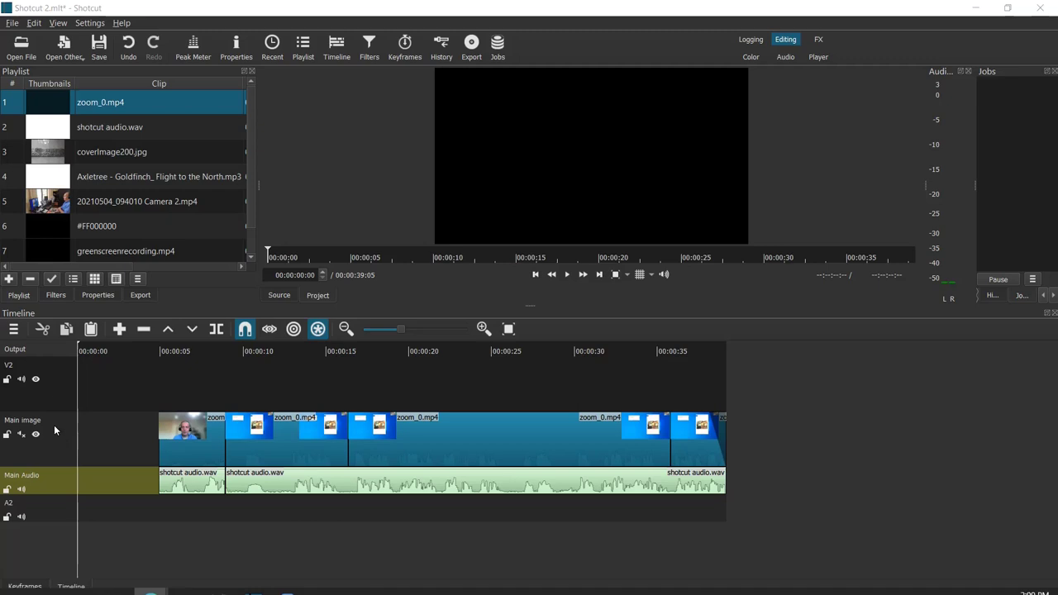
- Rename the new video track V2 as Overlay
click(46, 365)
text(Overlay)
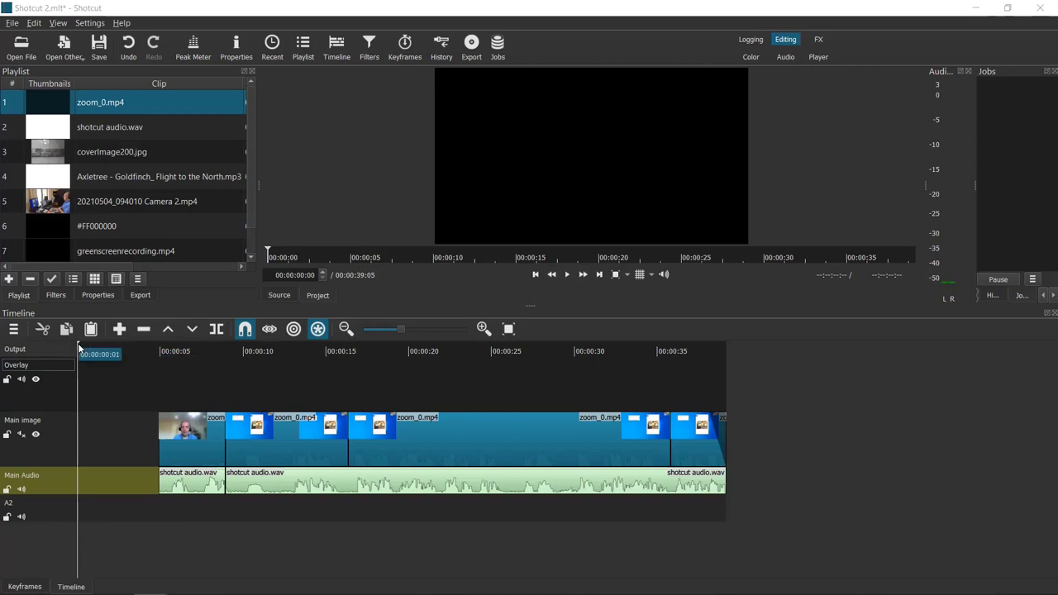
- Scrub the playhead through the timeline and play back sections from about 26 seconds and about 10 seconds
drag(79, 347, 505, 380)
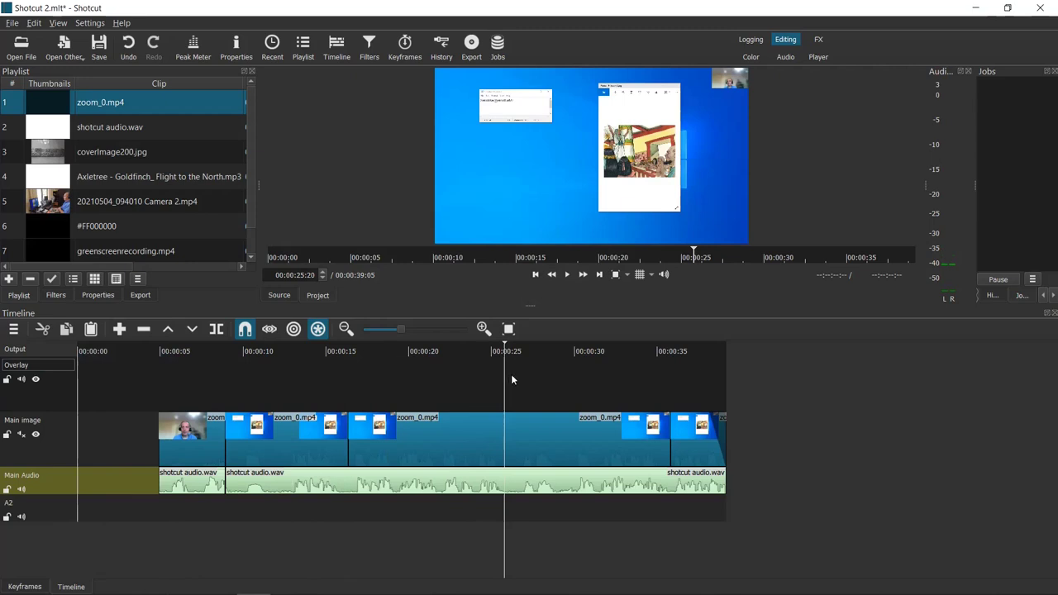
click(512, 380)
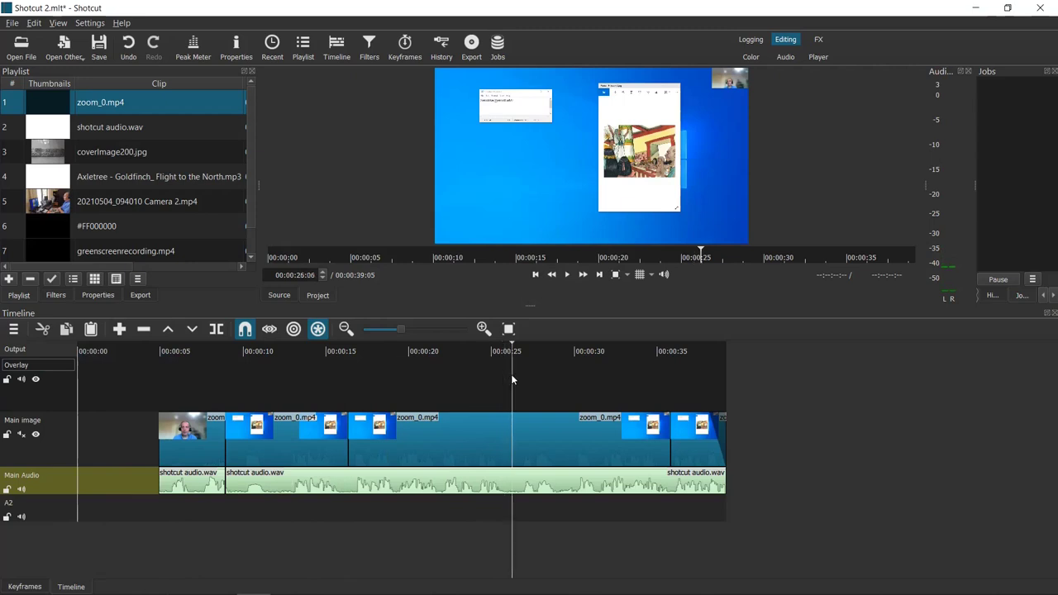
click(568, 275)
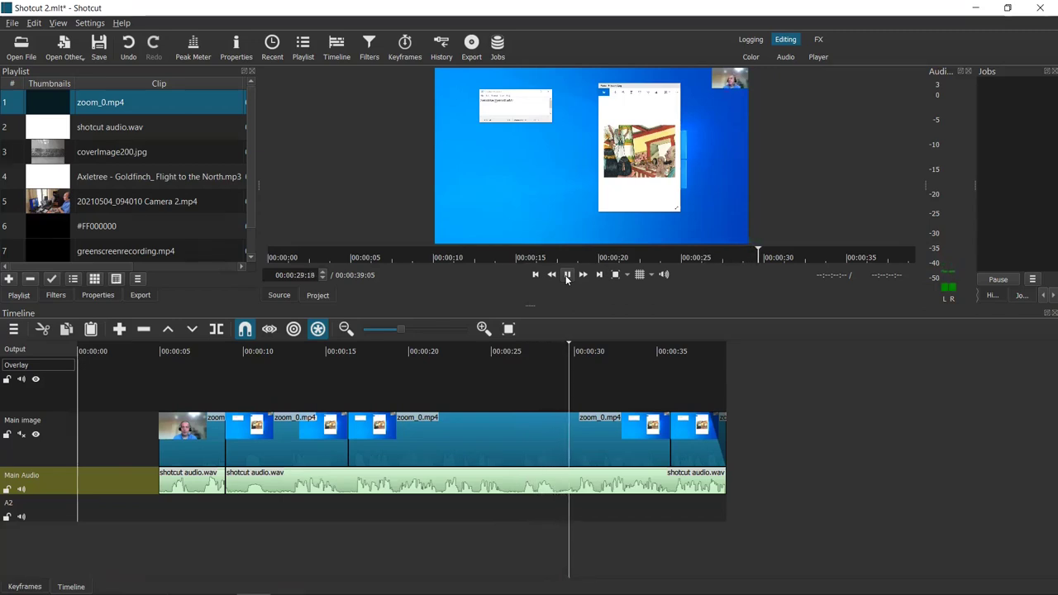
click(567, 276)
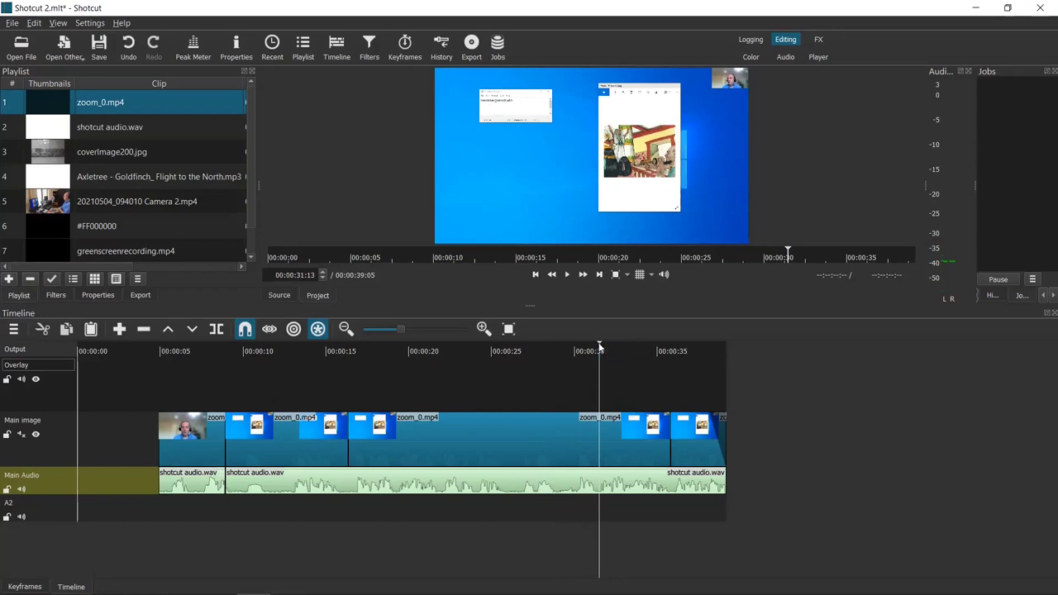
drag(281, 351, 241, 352)
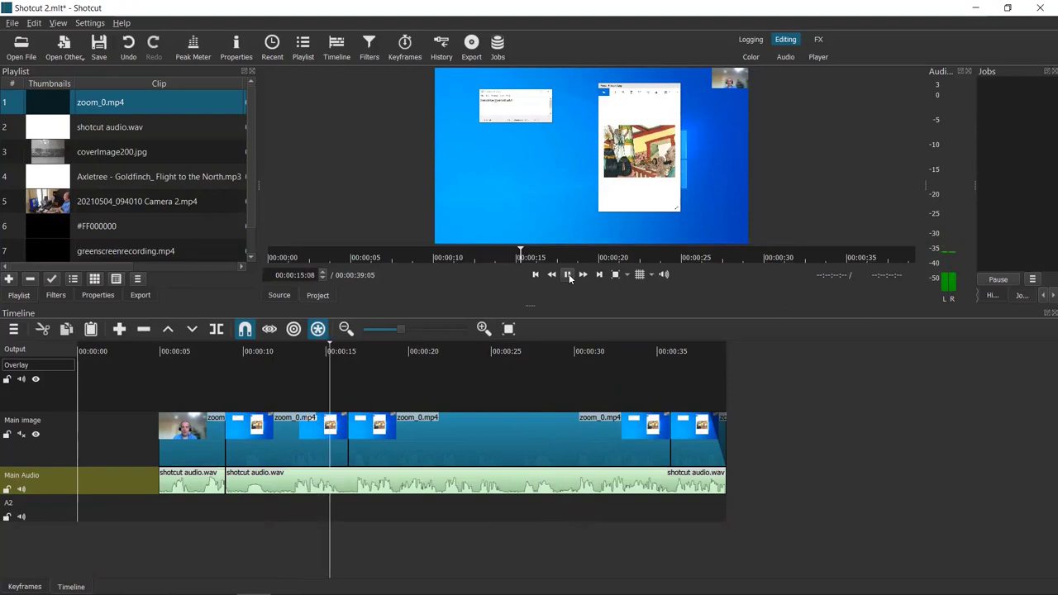
click(568, 276)
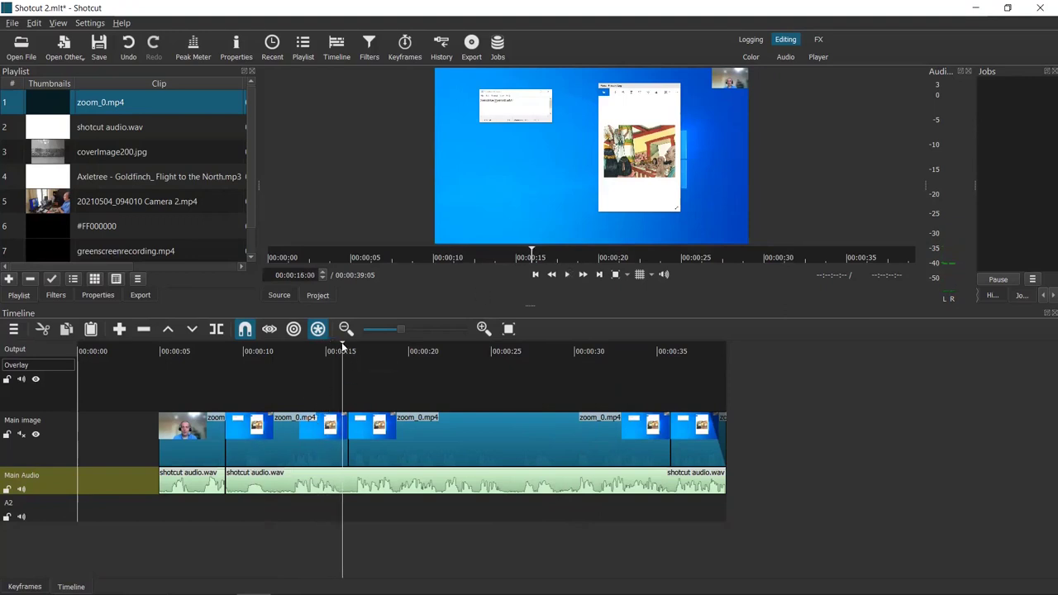
- Split the Main image clip at 00:00:12:13 and remove the piece up to the next cut, leaving a gap
mouse_move(343, 344)
drag(341, 346, 284, 349)
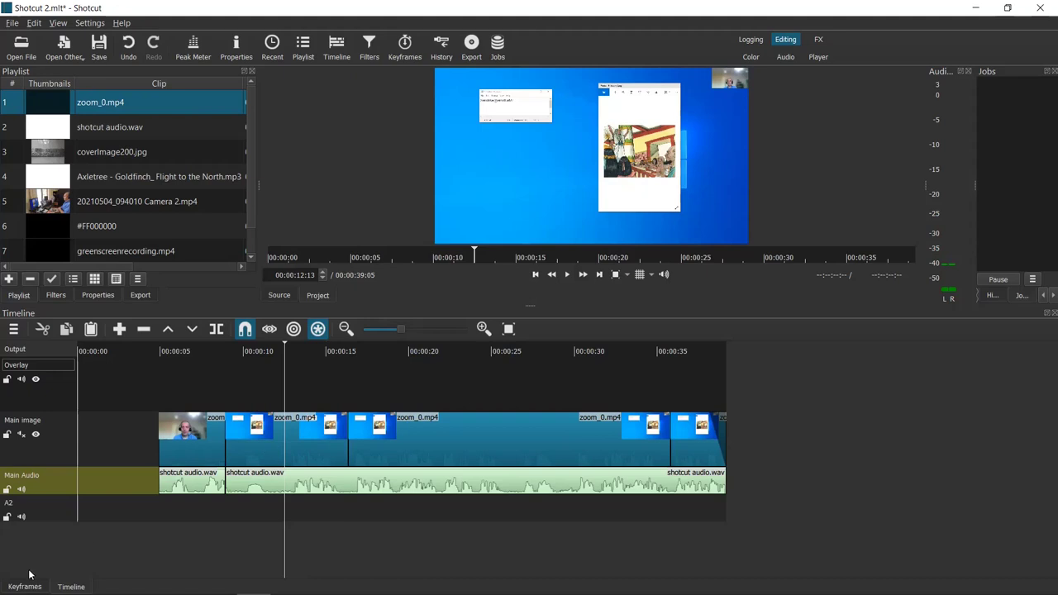
click(49, 435)
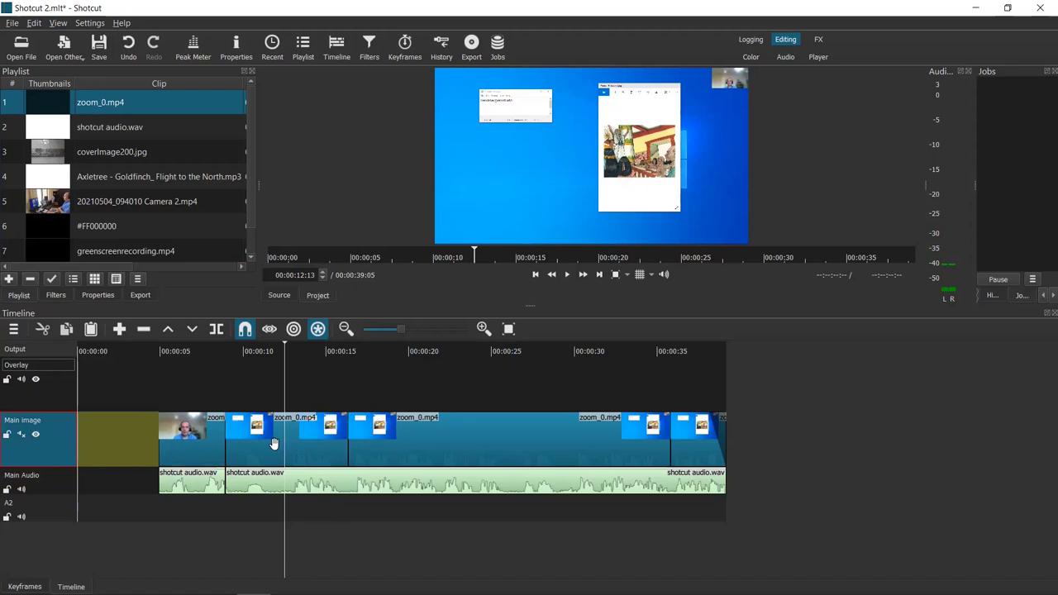
click(216, 329)
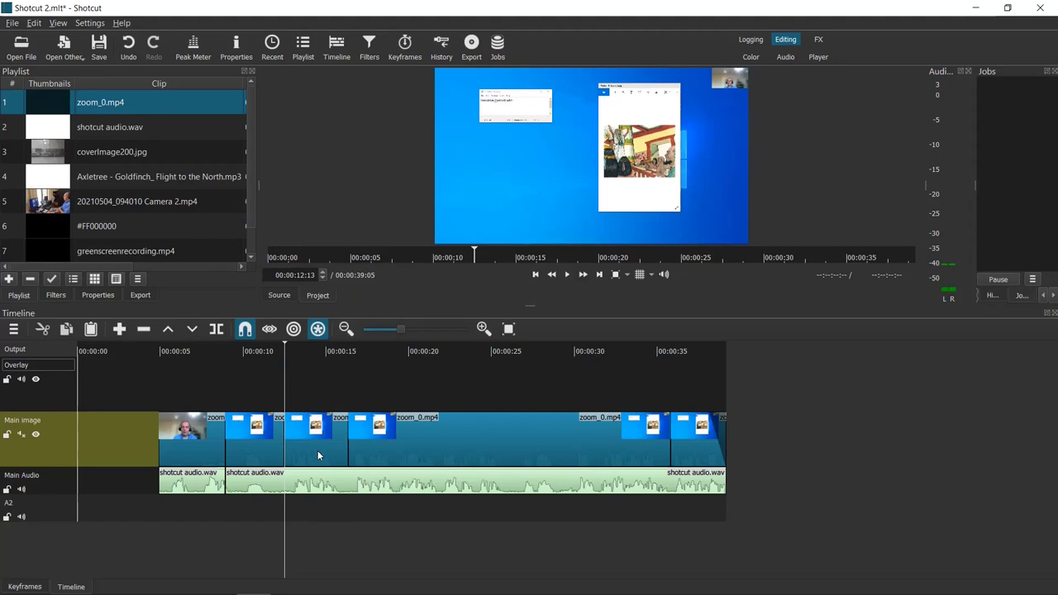
key(Delete)
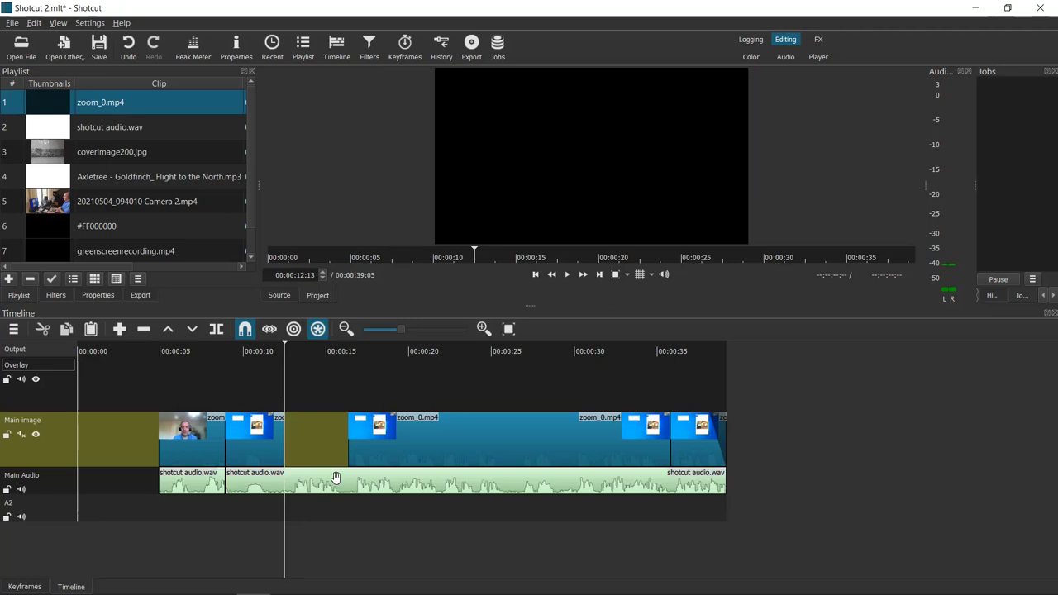
- Split the Main Audio clip at 00:00:12:13 and 00:00:16:08, and remove the section between the cuts, leaving a gap
click(54, 481)
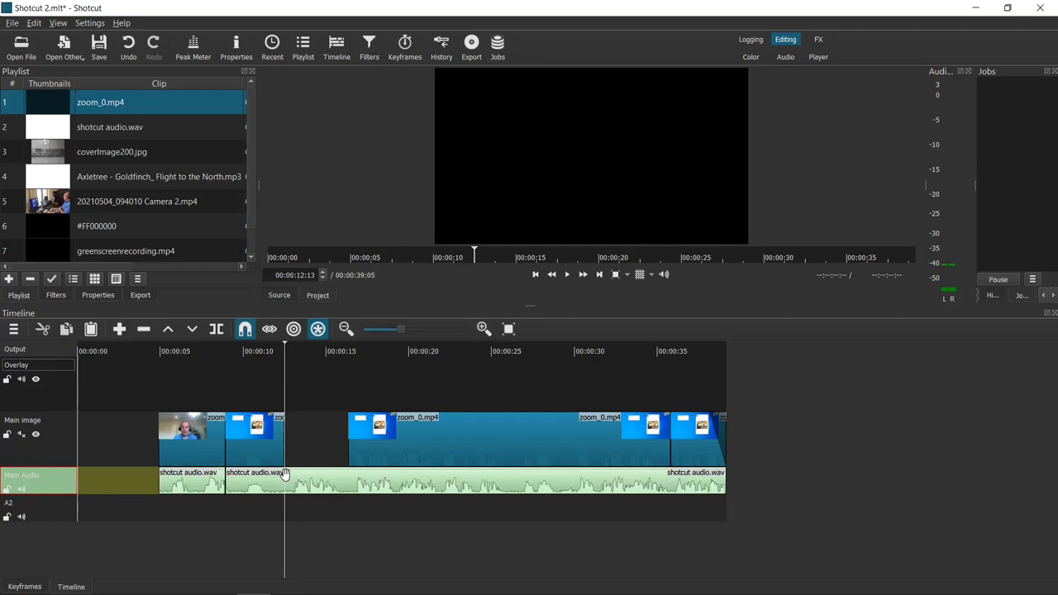
key(s)
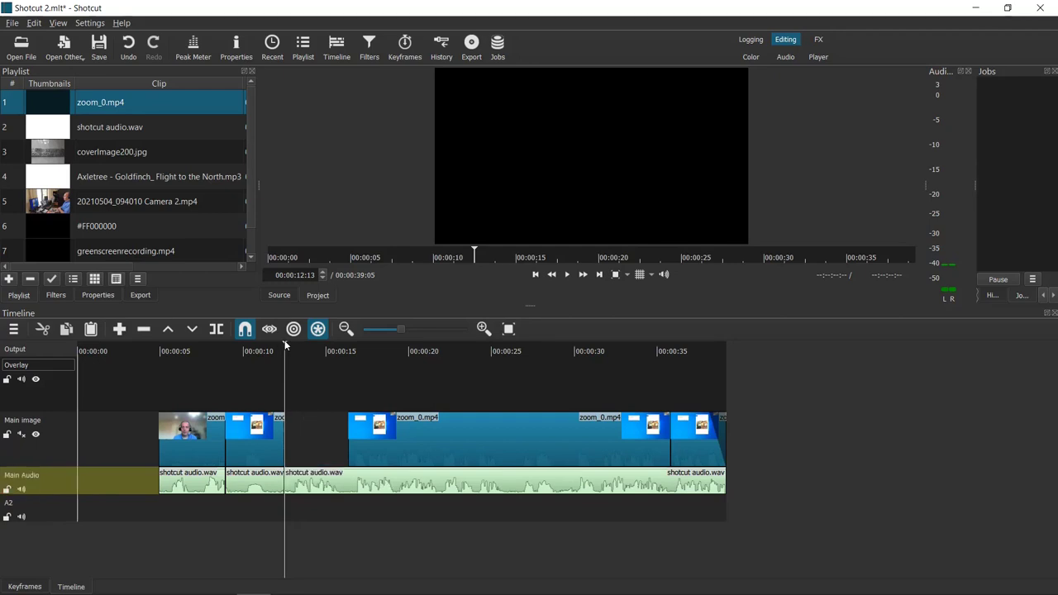
drag(285, 346, 348, 366)
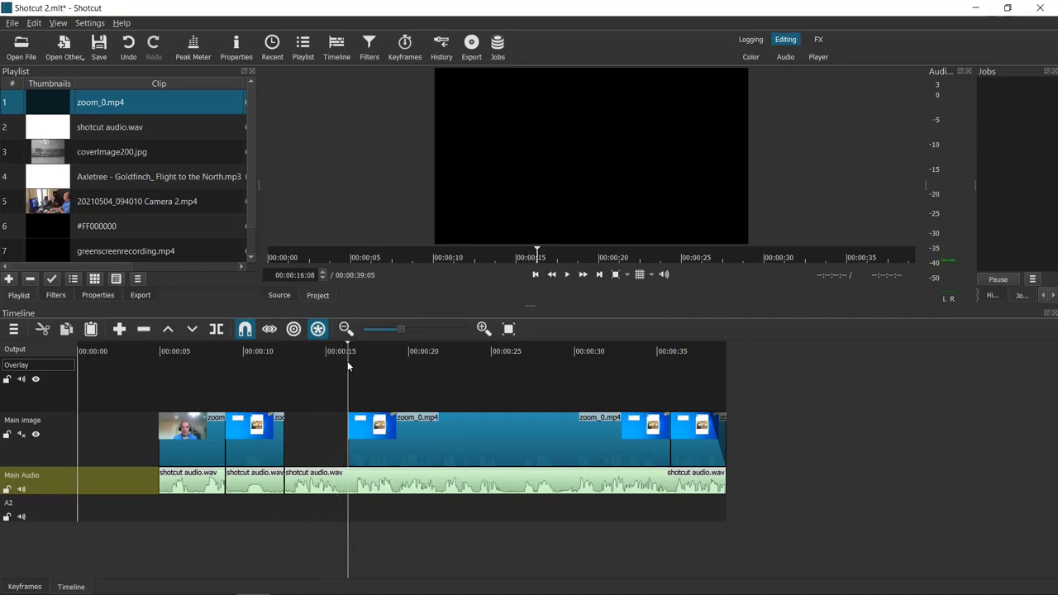
double_click(56, 476)
key(Return)
double_click(53, 488)
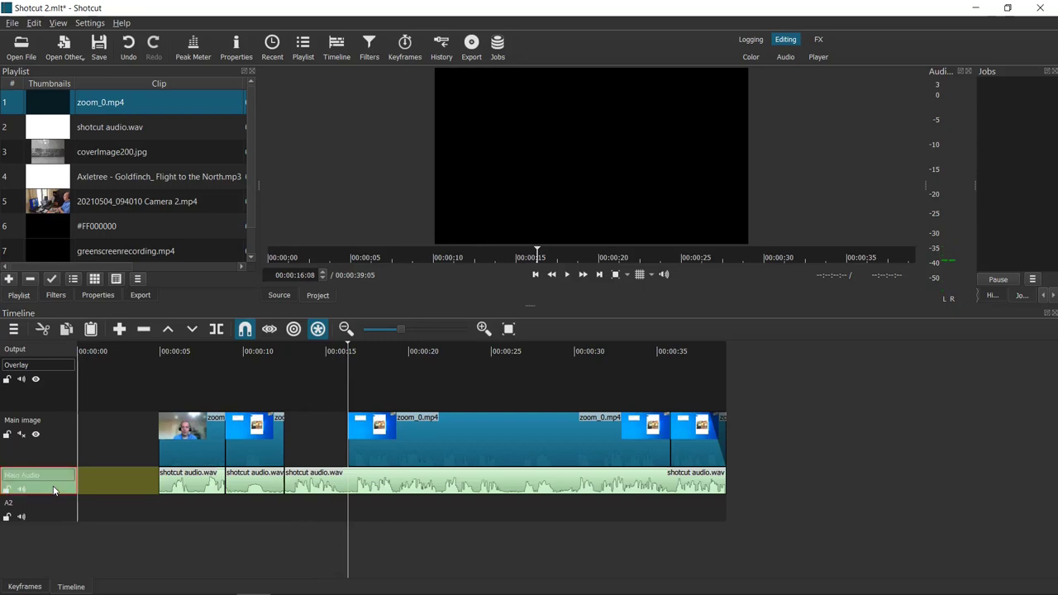
key(Return)
click(340, 492)
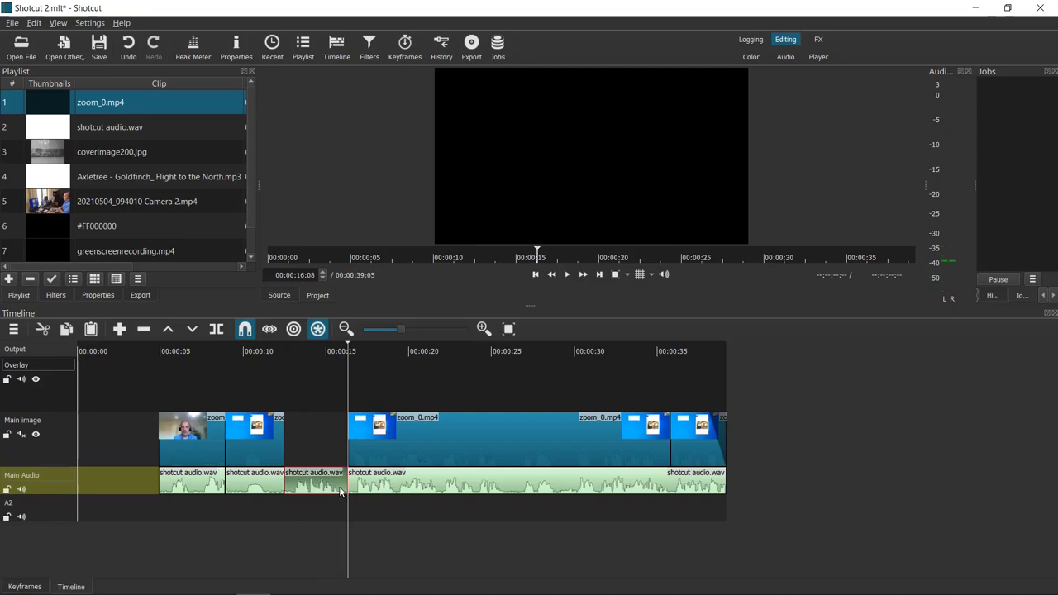
key(Delete)
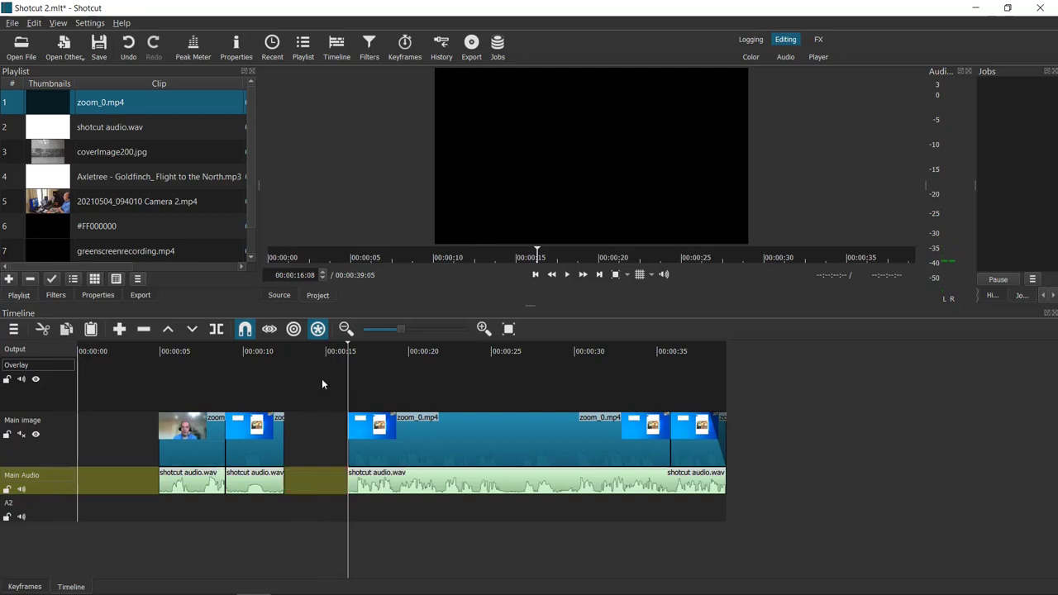
- Ripple delete the gap between 00:00:12:13 and 00:00:16:08 on both the image and audio tracks
click(308, 435)
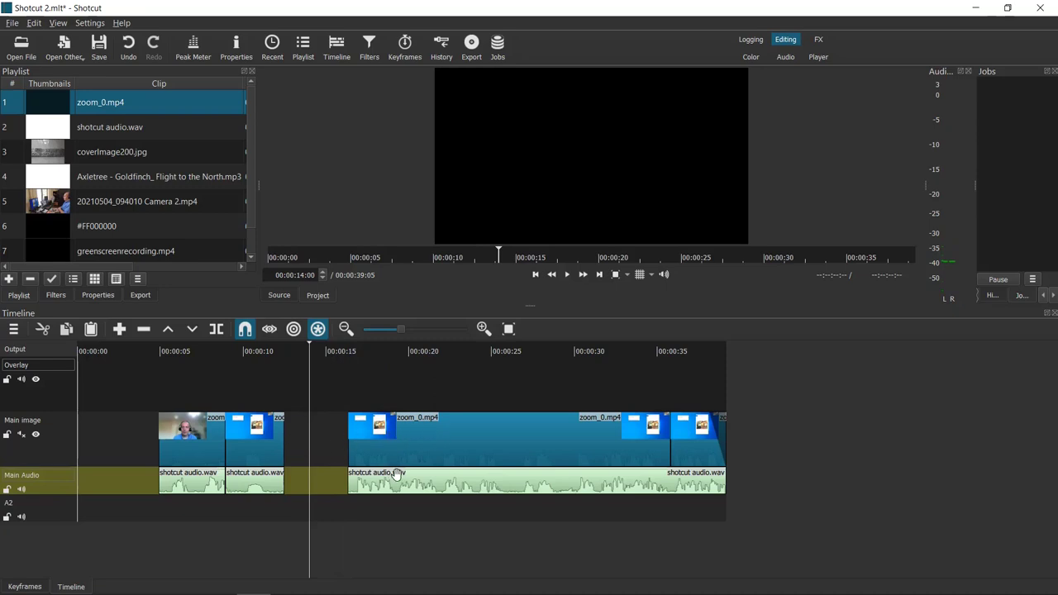
click(145, 334)
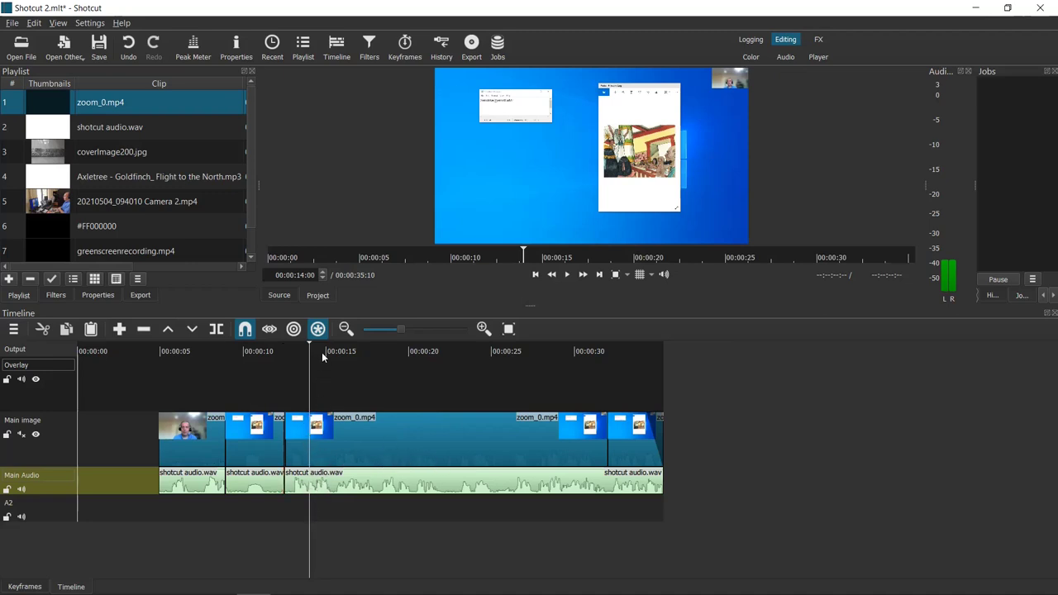
- Play back the timeline from about 8 seconds across the closed cut to check the edit
click(287, 351)
click(215, 352)
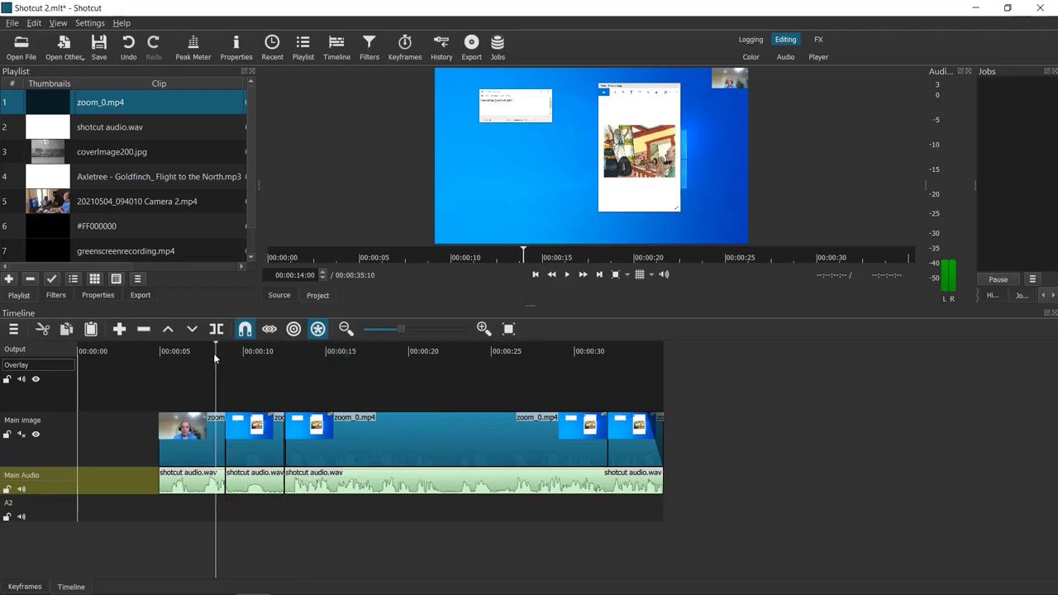
click(567, 277)
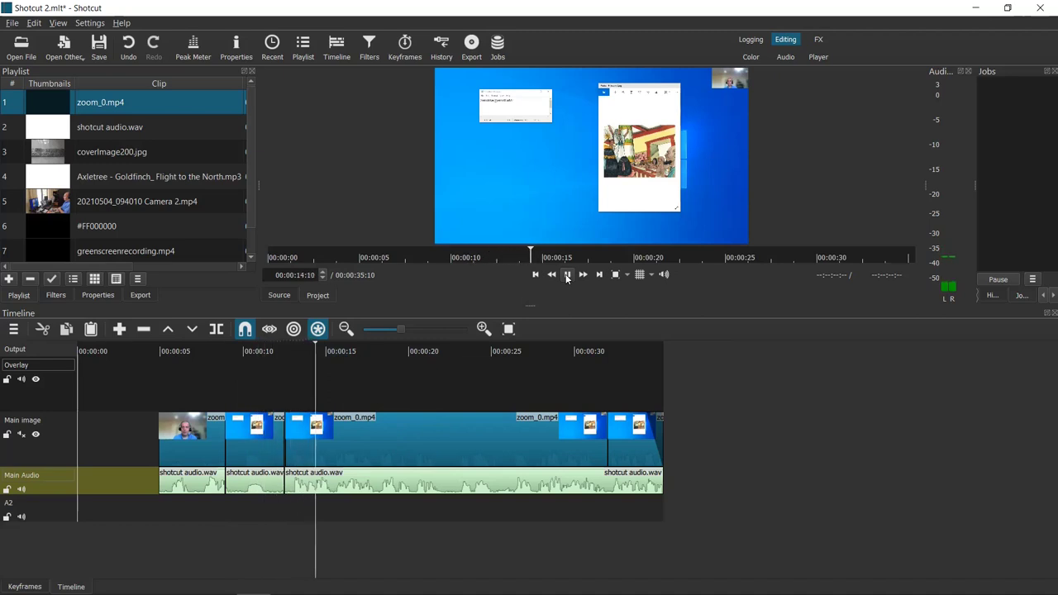
click(567, 276)
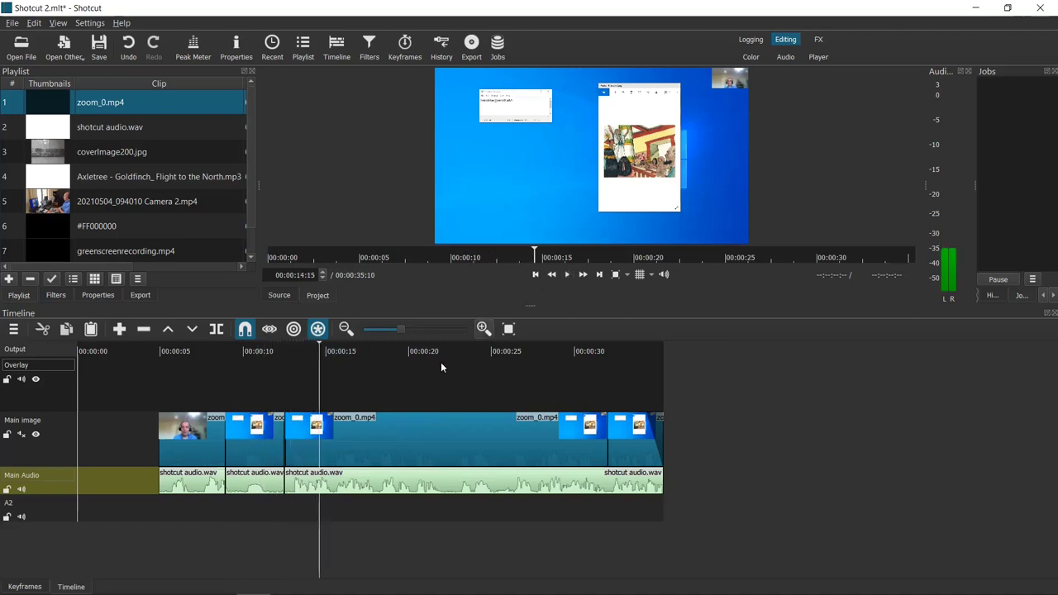
- Close the tiny leftover gap before the third zoom_0.mp4 clip on the Main image track, and play across the cut from 00:00:12:09
click(484, 329)
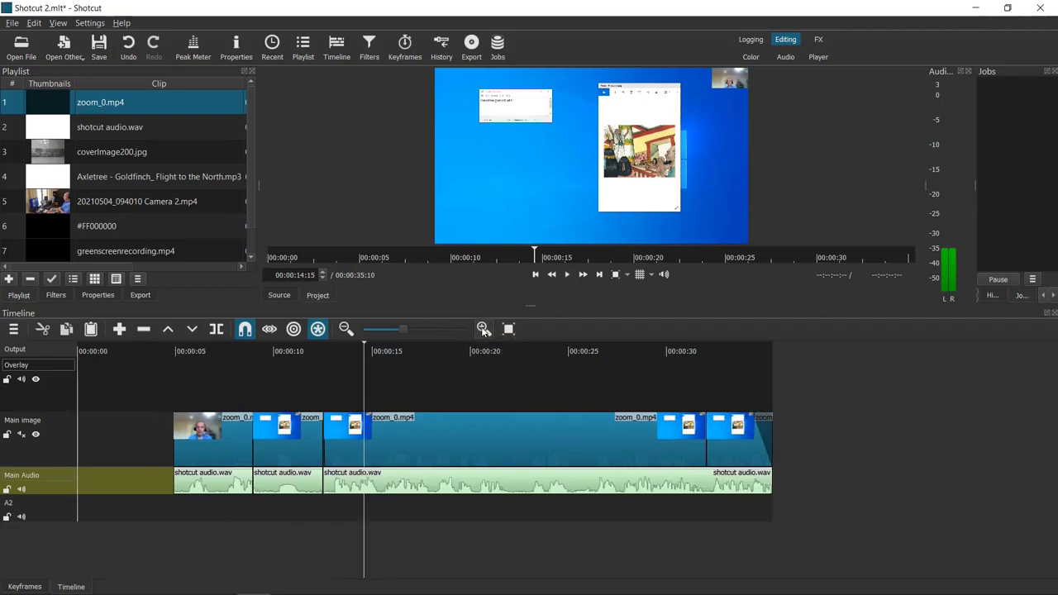
click(484, 329)
click(484, 329)
click(484, 329)
click(483, 329)
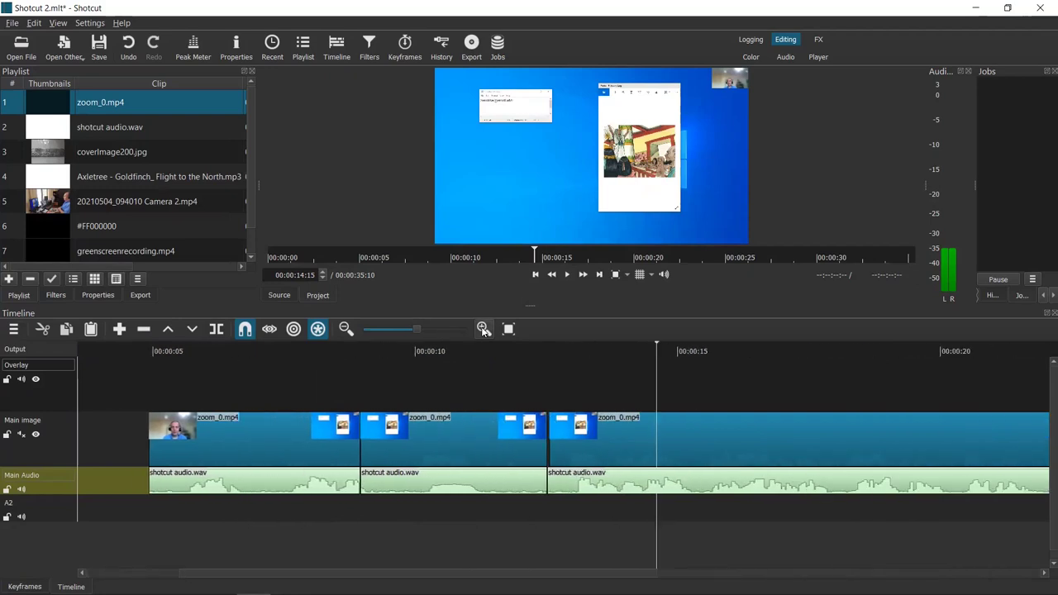
click(484, 330)
click(483, 329)
click(484, 329)
click(484, 329)
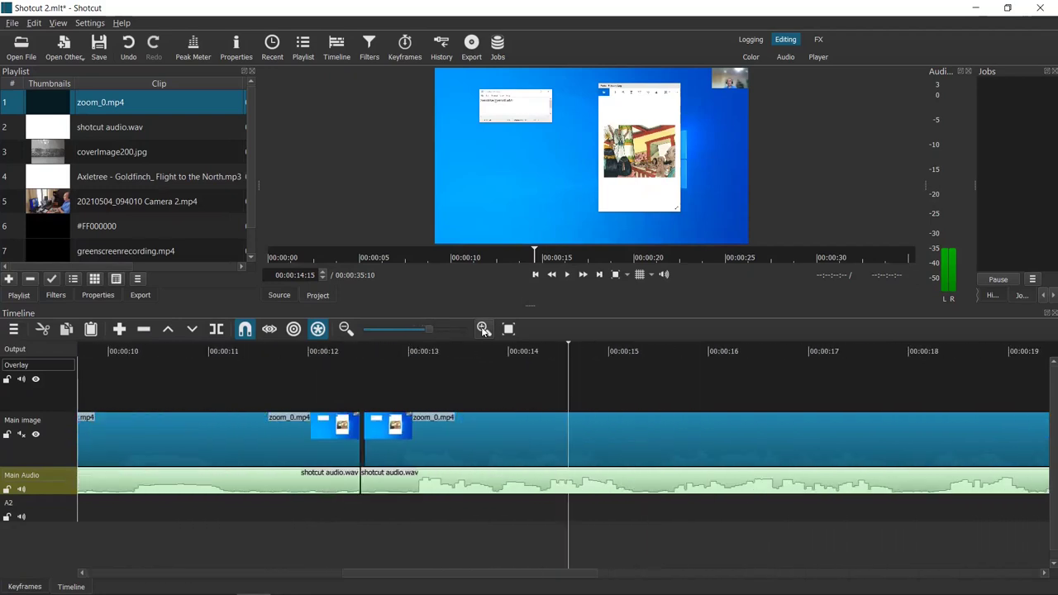
click(483, 330)
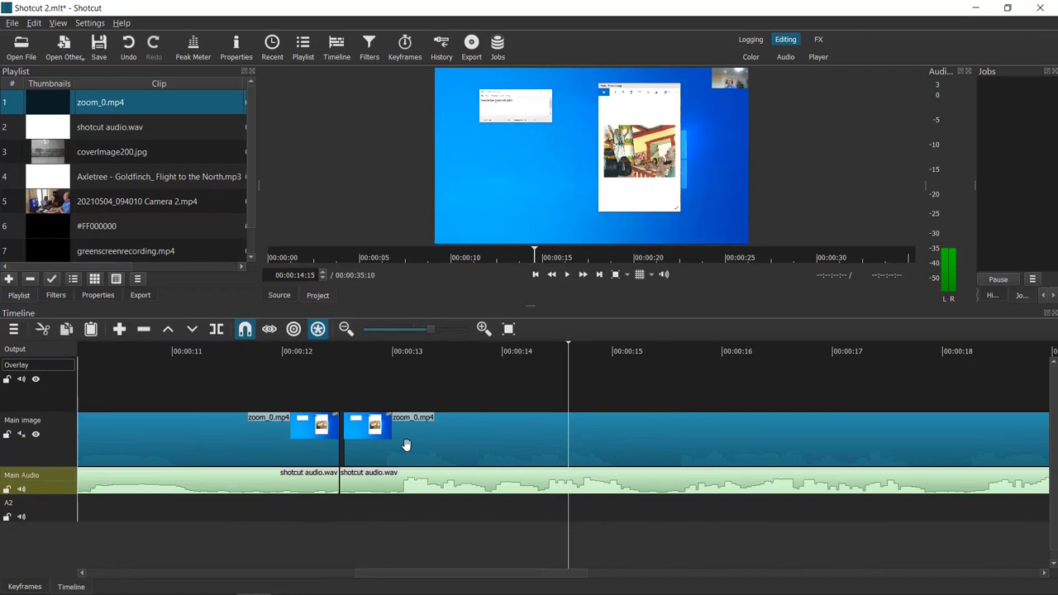
drag(406, 445, 417, 445)
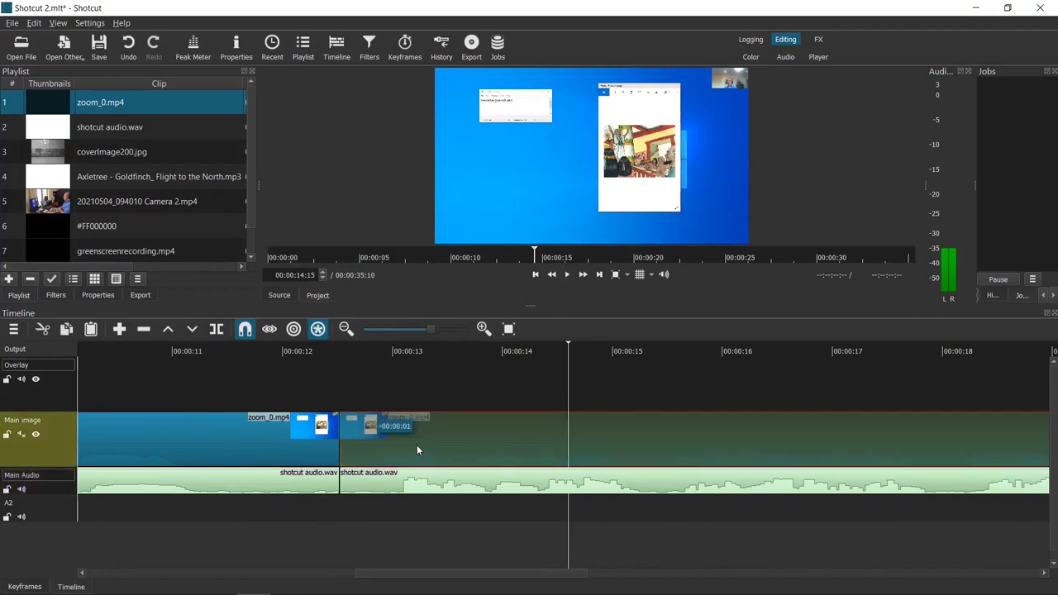
drag(567, 346, 321, 371)
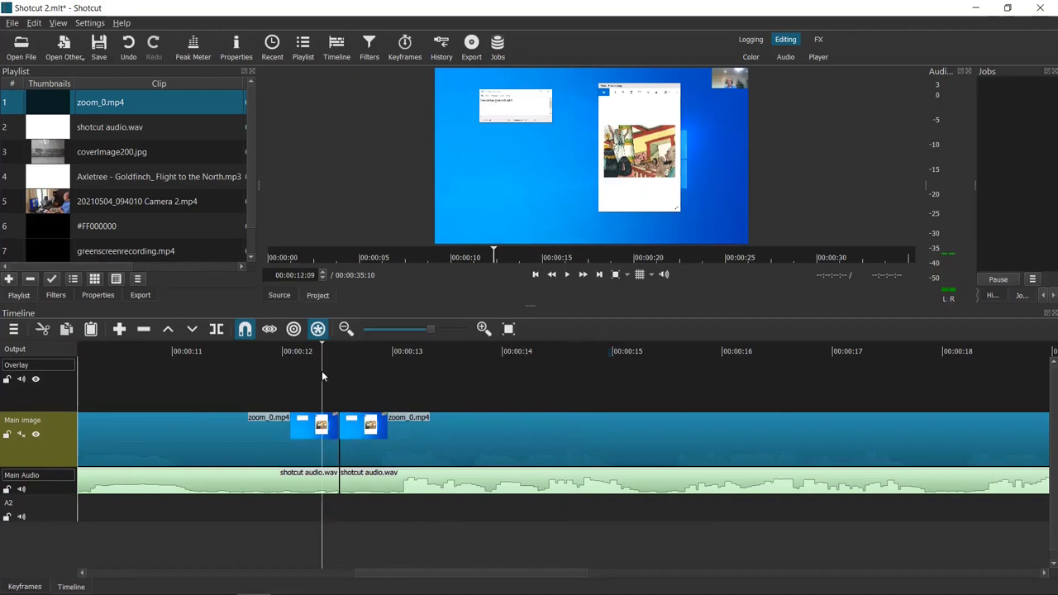
click(571, 276)
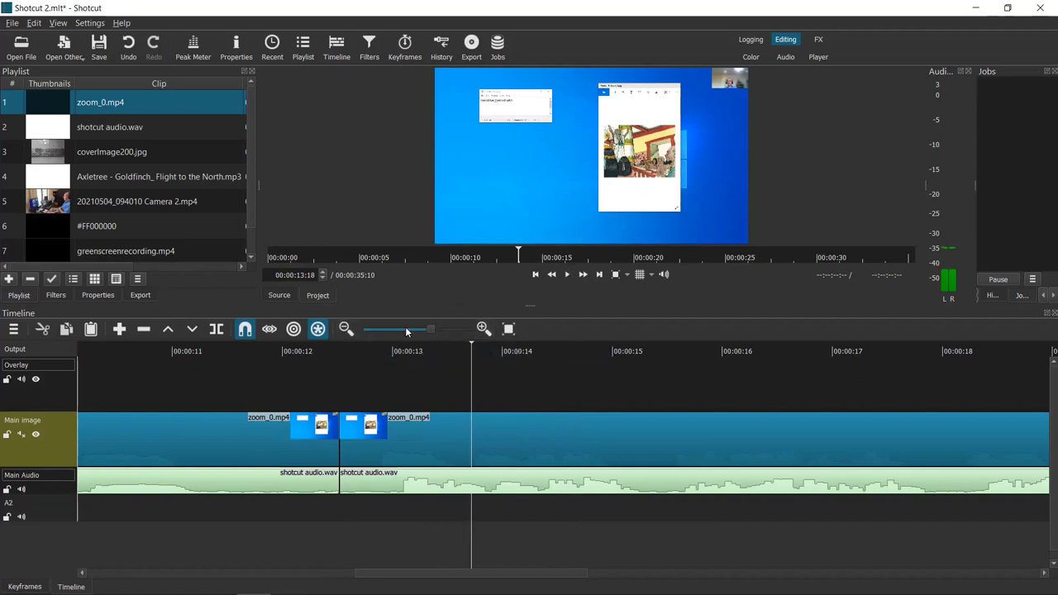
- Add a Mute filter to the second shotcut audio.wav clip on Main Audio, and play back from about 7.5 seconds to check it
click(345, 330)
click(346, 329)
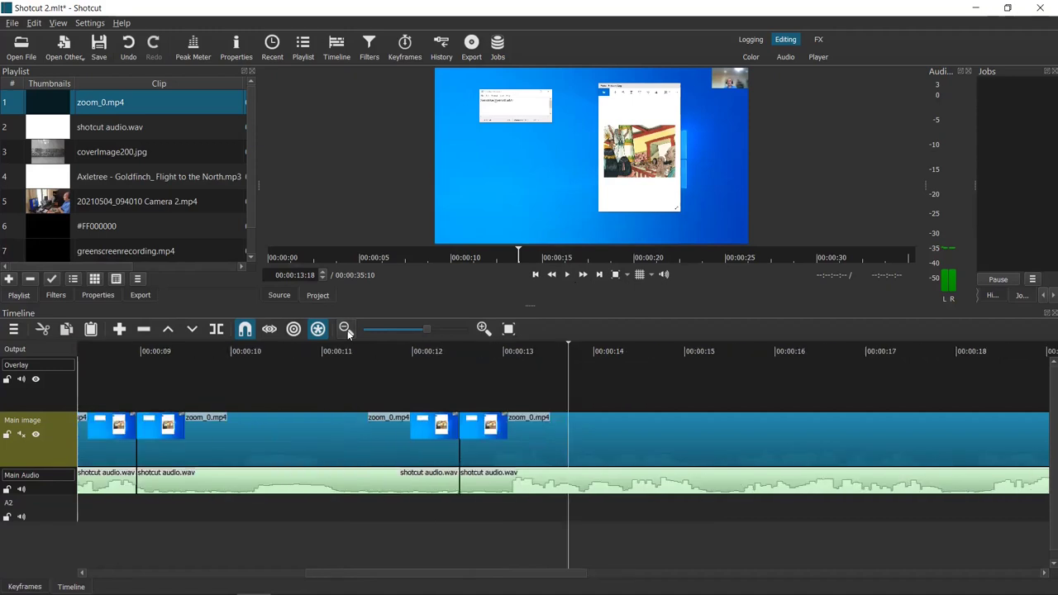
click(346, 329)
click(346, 329)
click(346, 329)
click(346, 329)
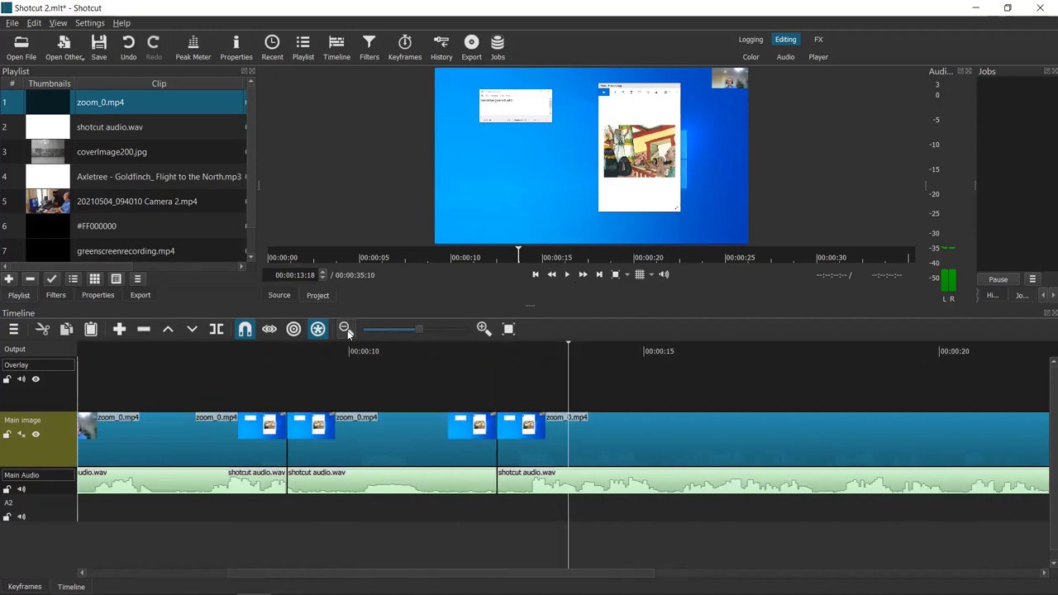
click(346, 329)
click(345, 329)
click(346, 329)
click(346, 329)
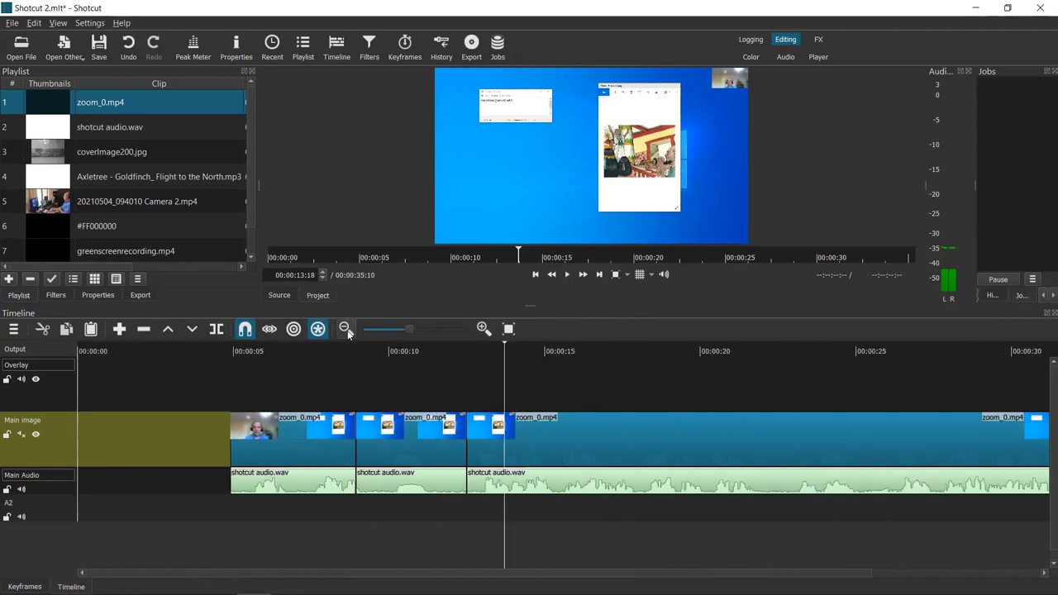
click(345, 329)
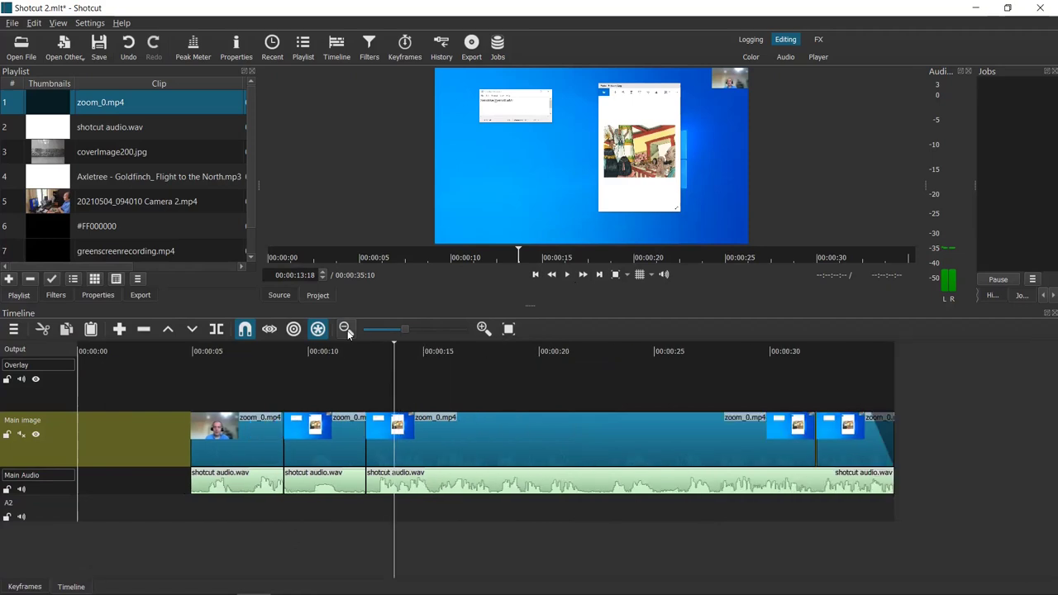
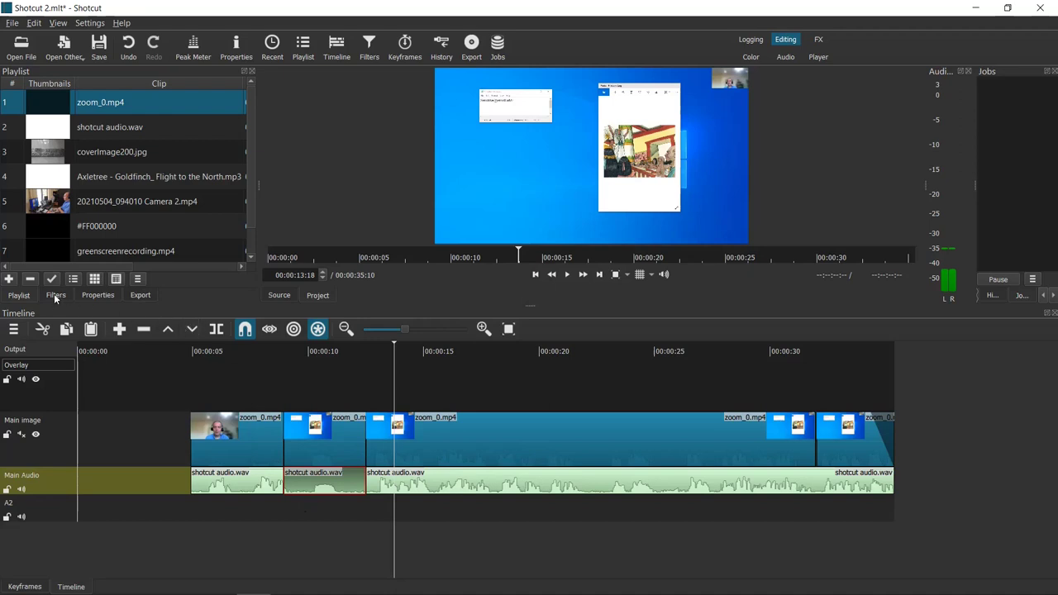
click(55, 296)
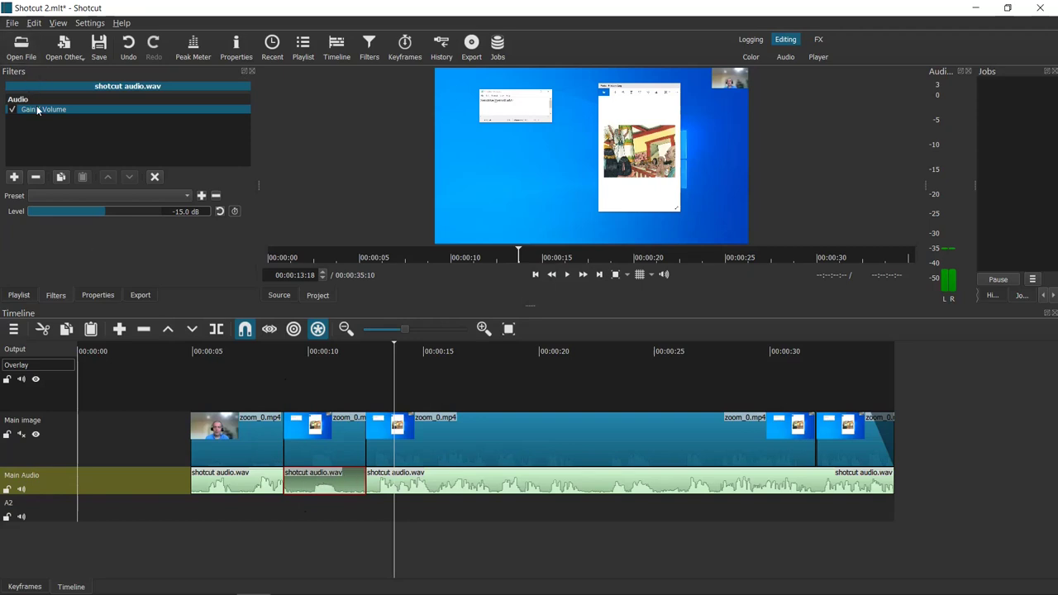
click(14, 177)
text(mute)
key(Return)
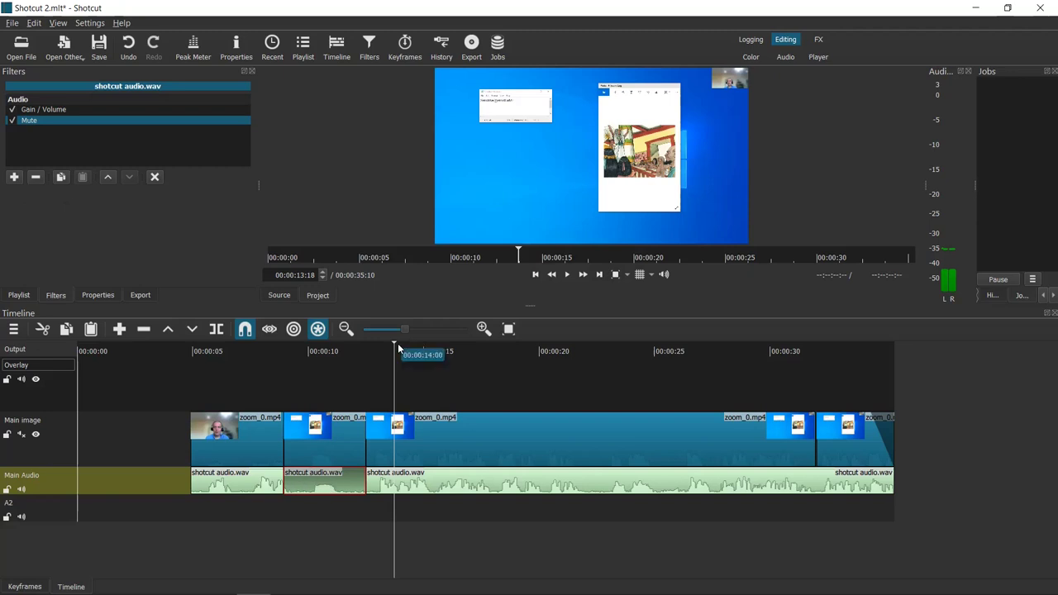
drag(397, 343, 249, 359)
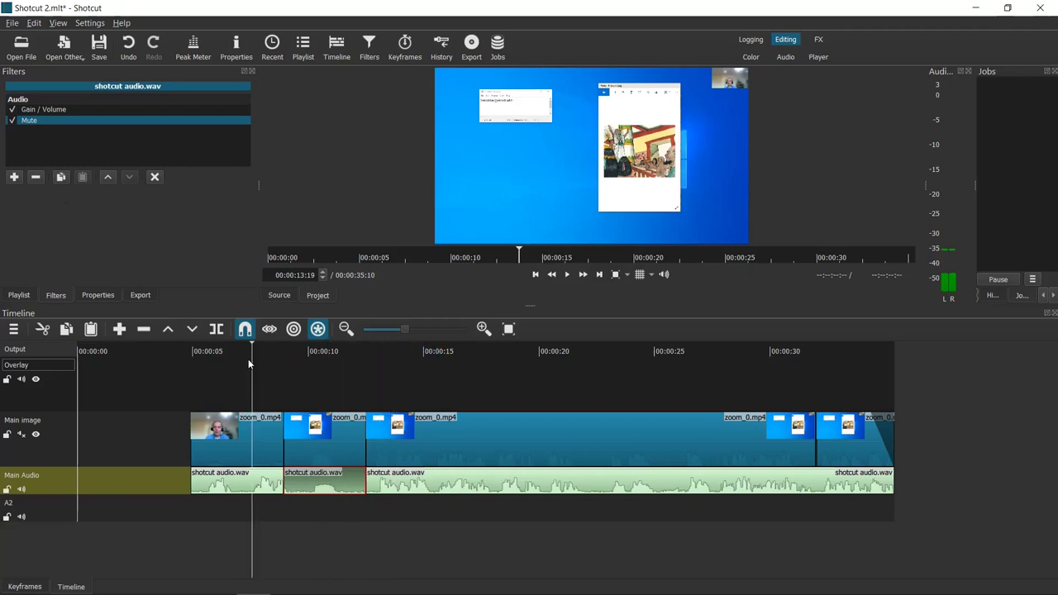
click(566, 275)
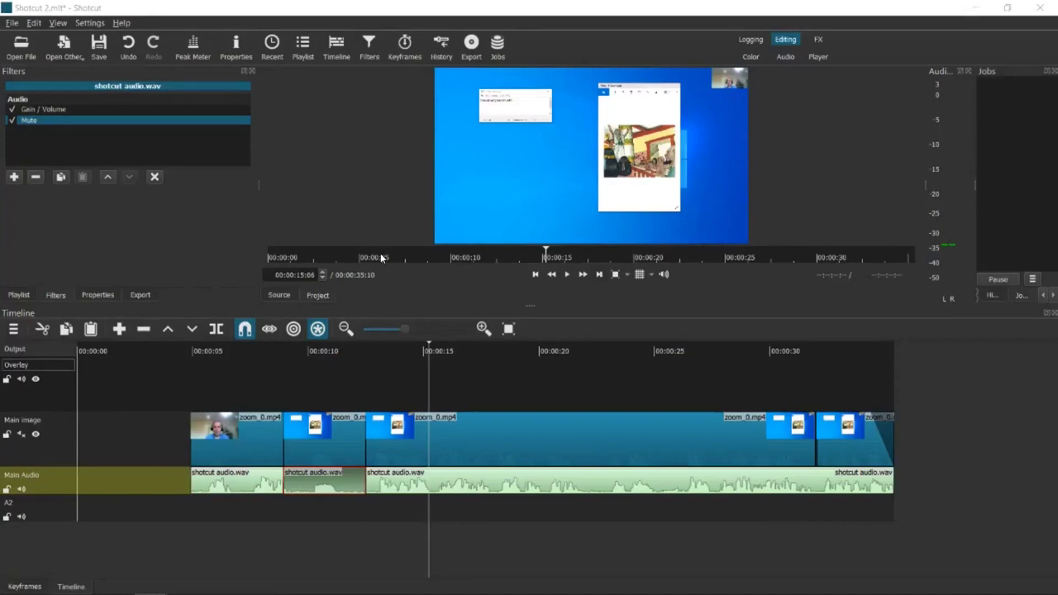
- Rename audio track A2 to Background and make it the current track
click(12, 297)
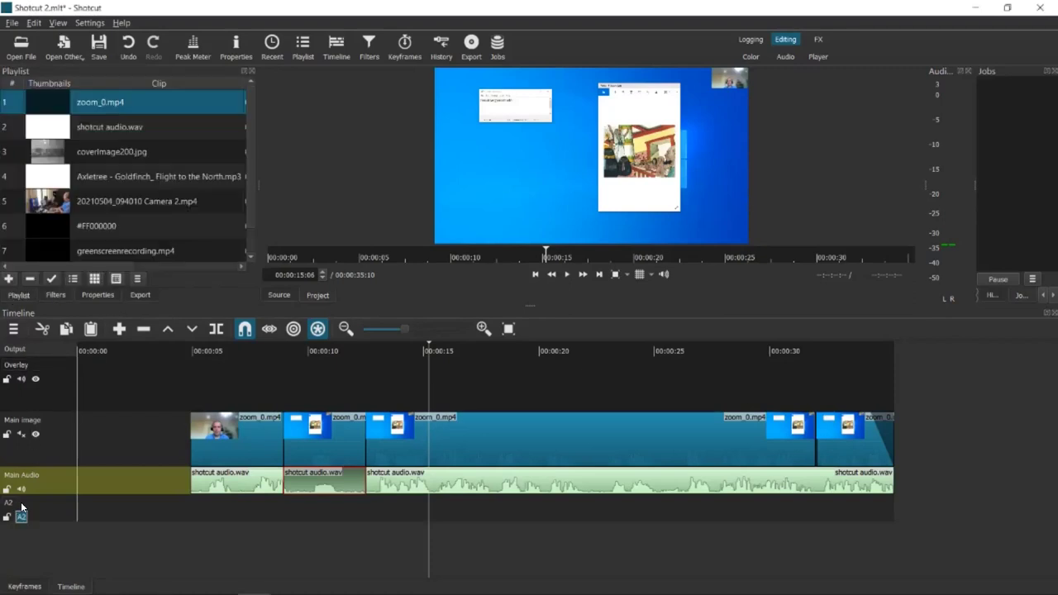
double_click(22, 507)
text(Background)
key(Return)
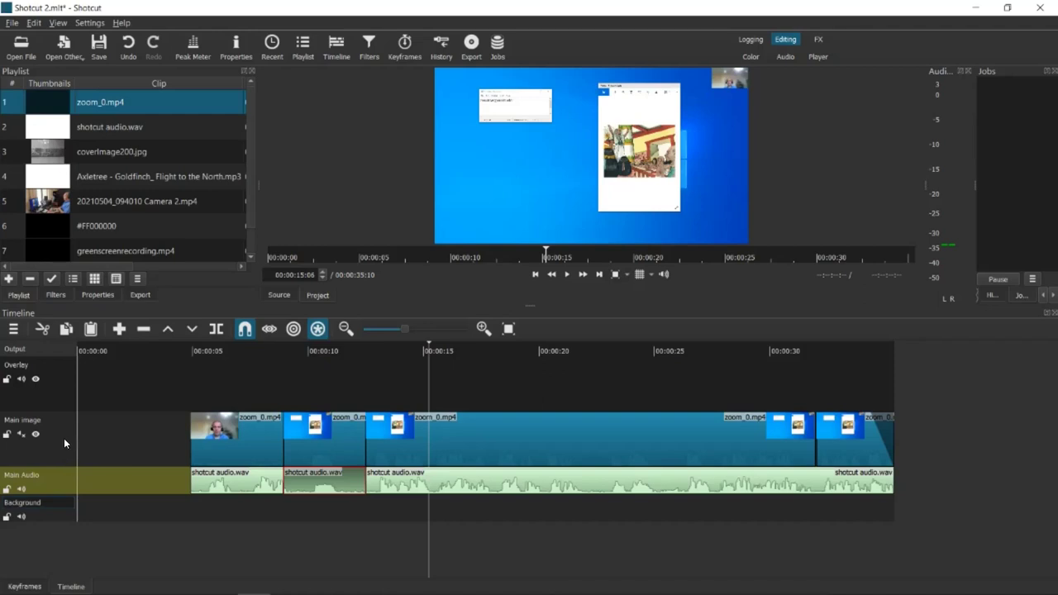
click(64, 438)
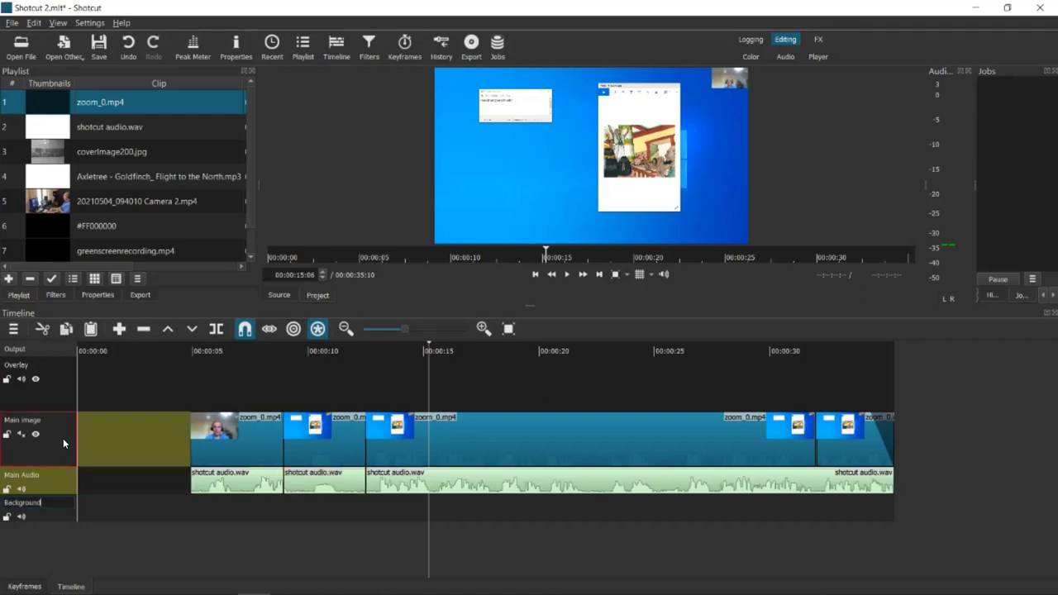
click(40, 512)
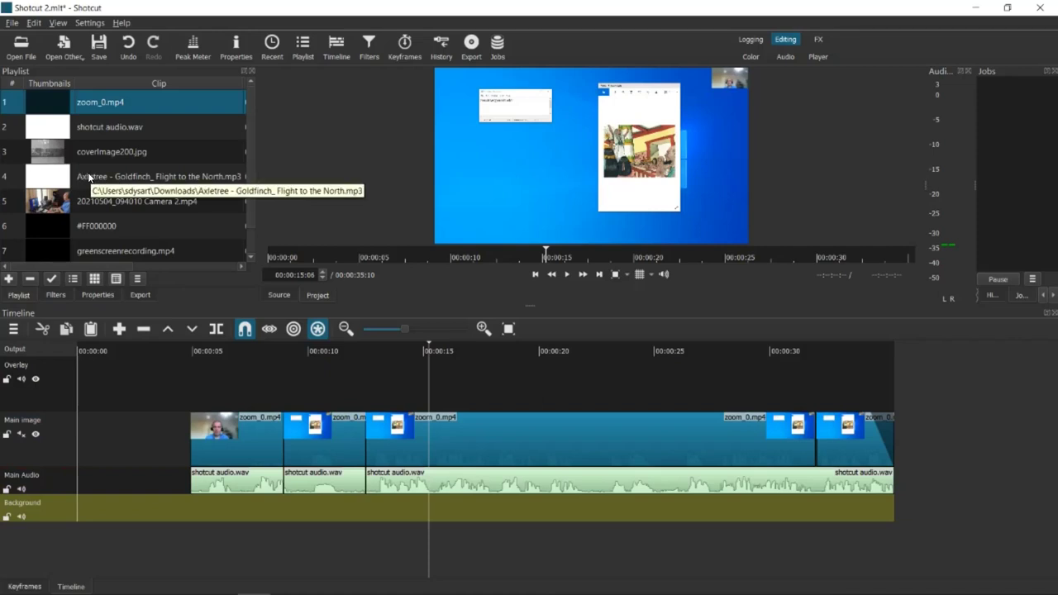
- Add the Axletree - Goldfinch_ Flight to the North.mp3 clip to the Background track, starting about 1.5 seconds into the timeline
drag(88, 178, 203, 504)
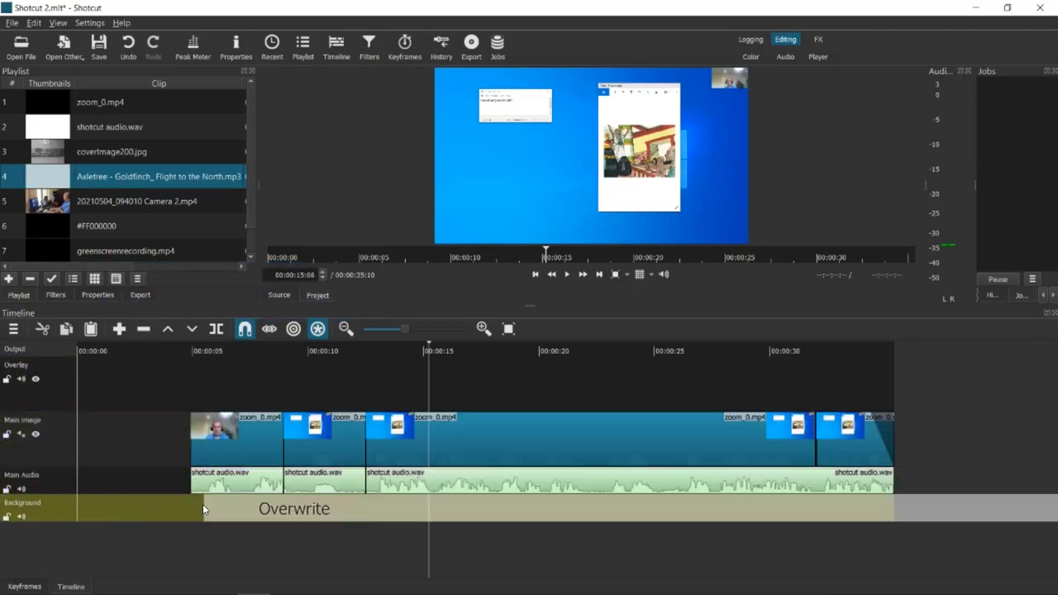
drag(344, 518, 256, 516)
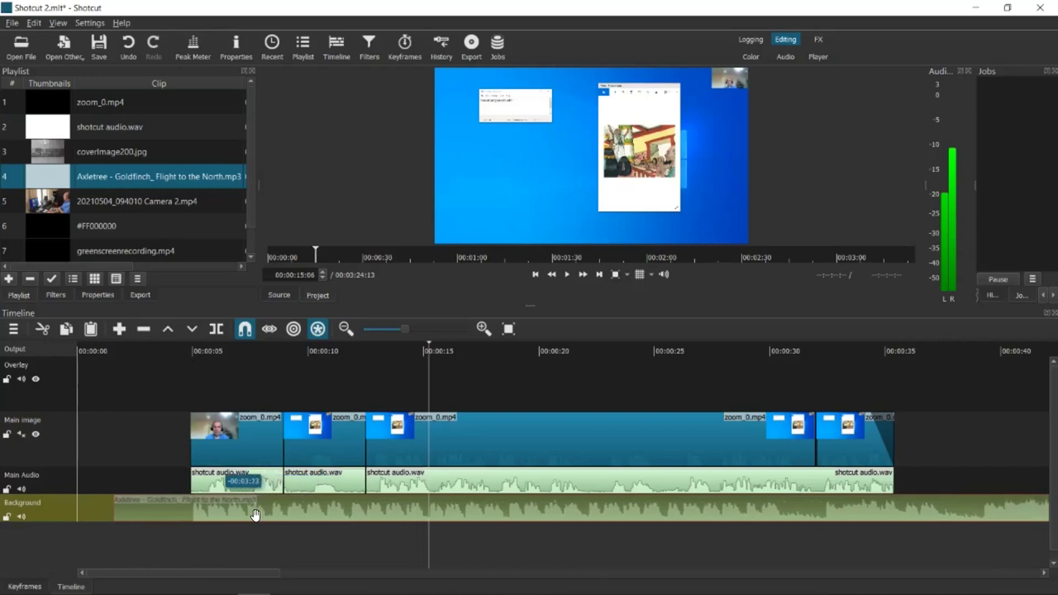
drag(256, 514, 255, 514)
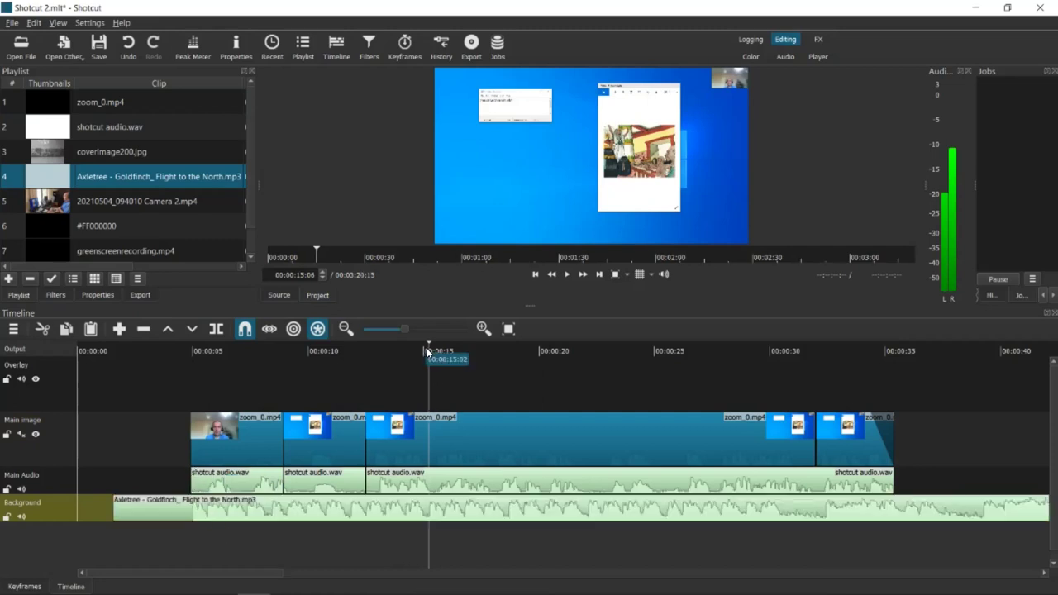
- Play back the timeline from 00:00:03:01 to hear the background music together with the main audio
key(Left)
key(Left)
key(Left)
key(Left)
drag(398, 347, 146, 397)
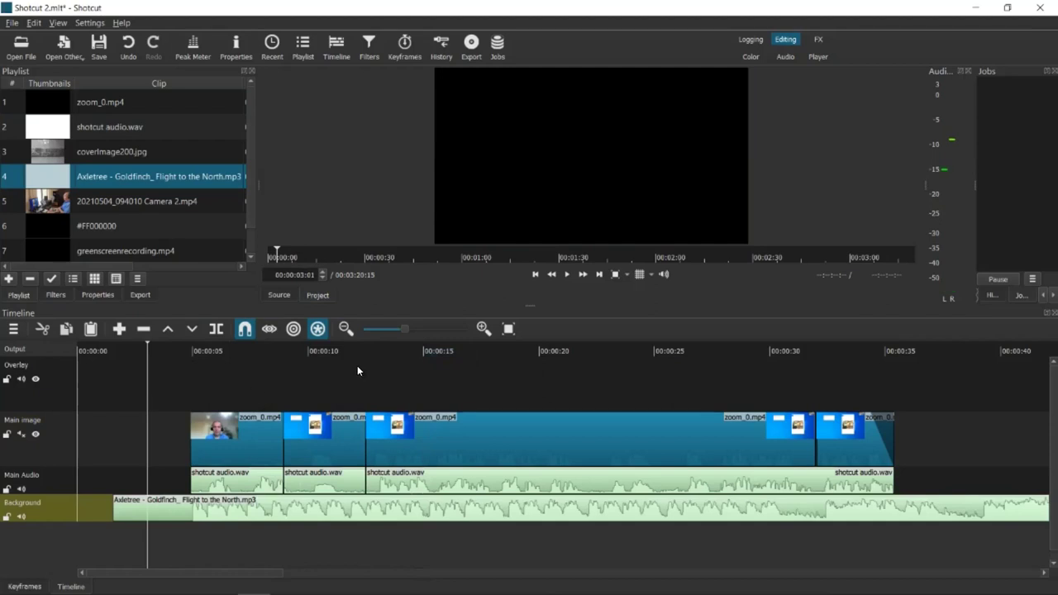
click(569, 275)
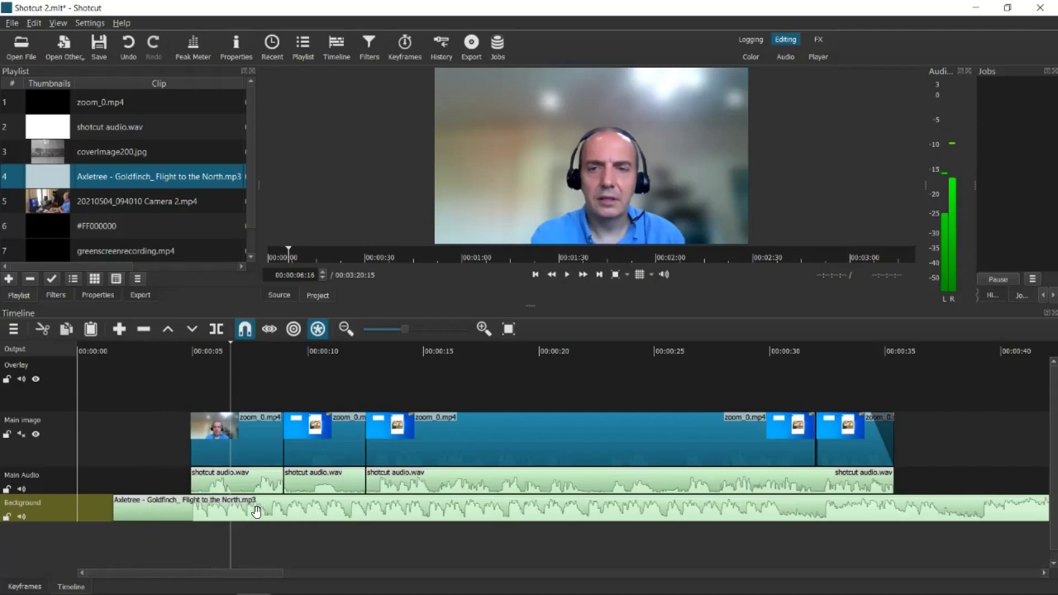
- Add a Gain / Volume filter to the Axletree music clip on the Background track and lower its level to -28.3 dB
click(205, 514)
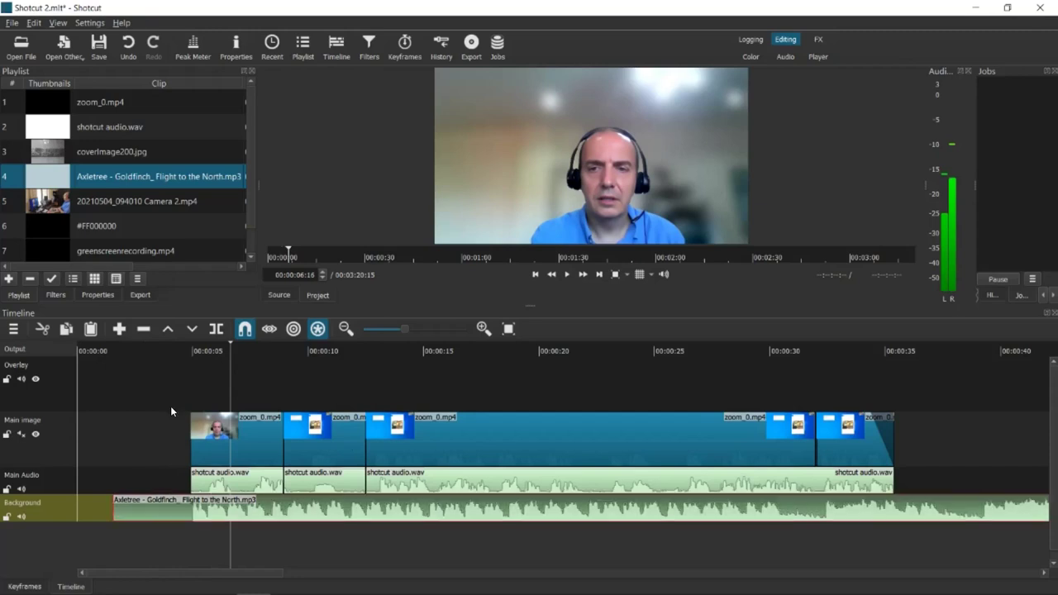
click(56, 295)
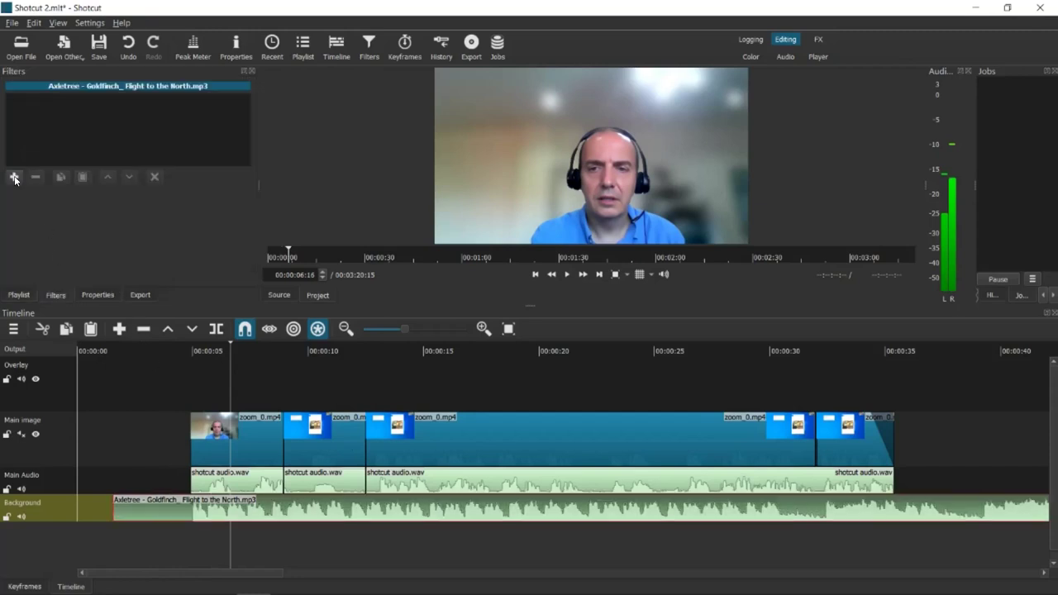
click(14, 178)
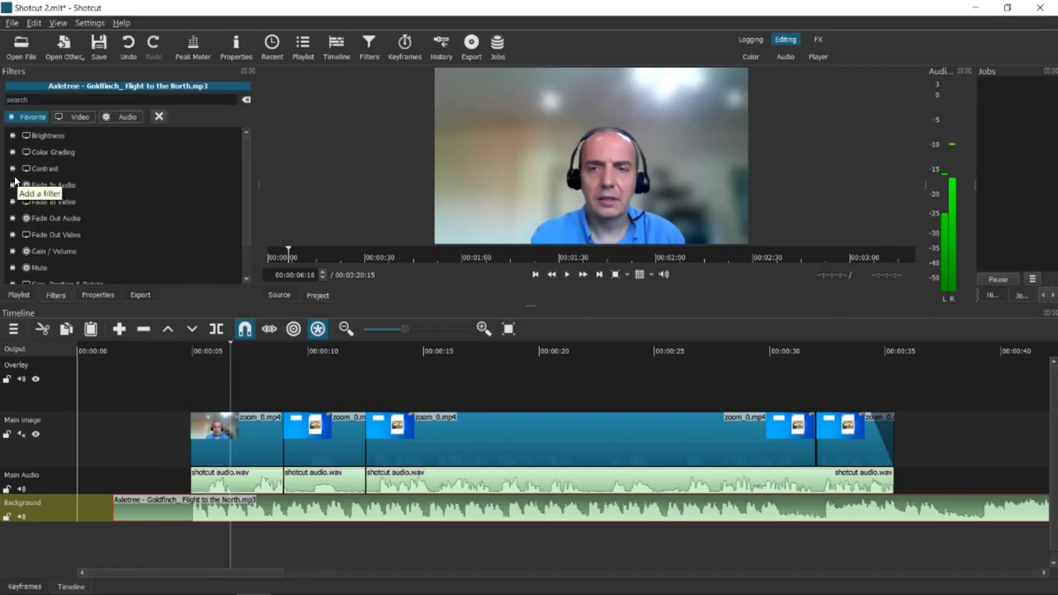
text(gain)
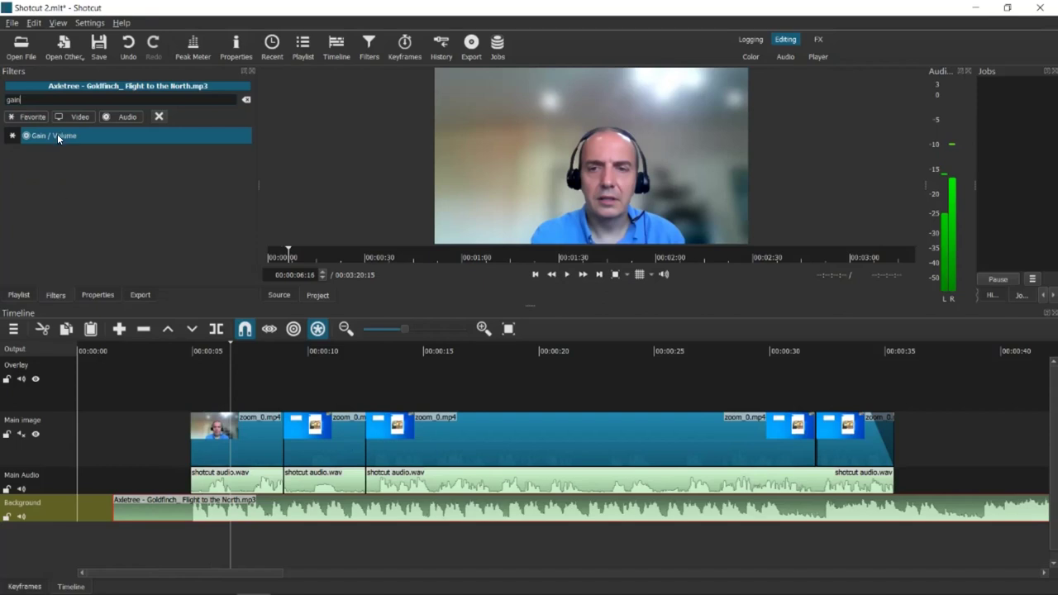
click(58, 136)
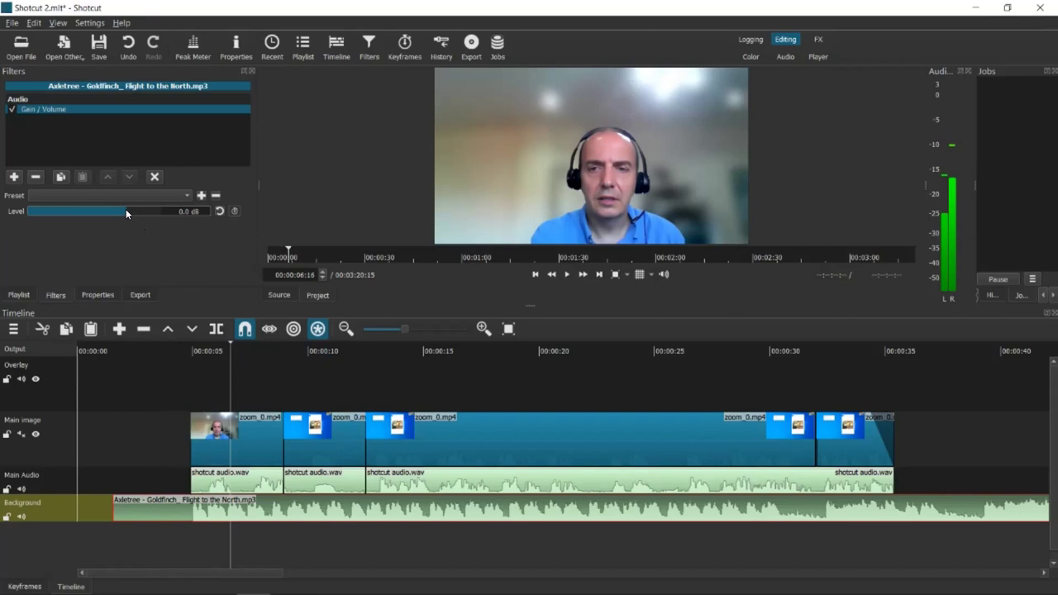
drag(126, 209, 86, 211)
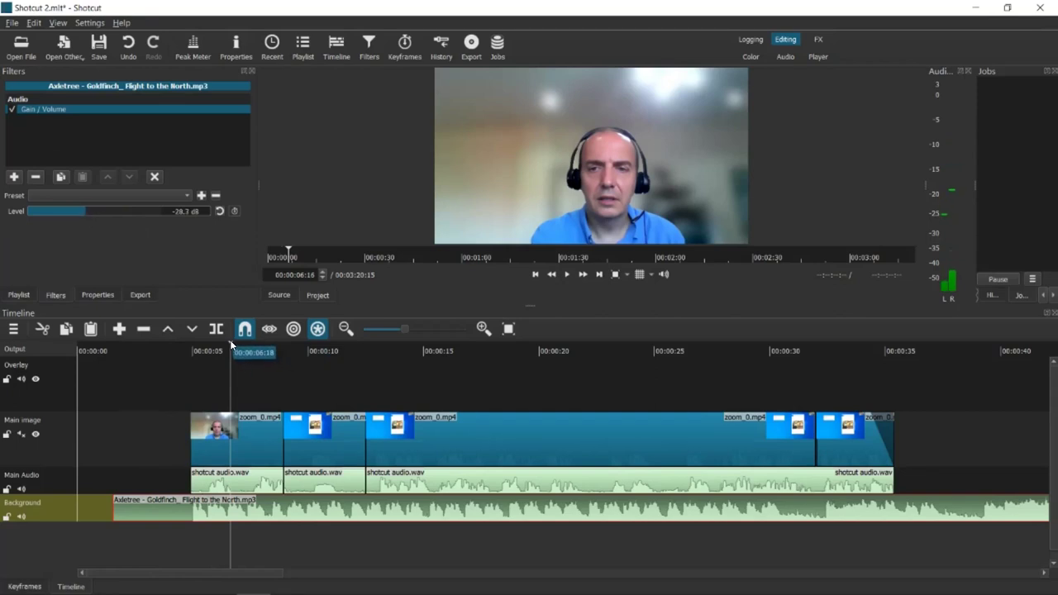
- Play back from about 4 seconds while adjusting the music's gain level, trying -15.4 dB and settling on -26.4 dB
drag(229, 342, 176, 347)
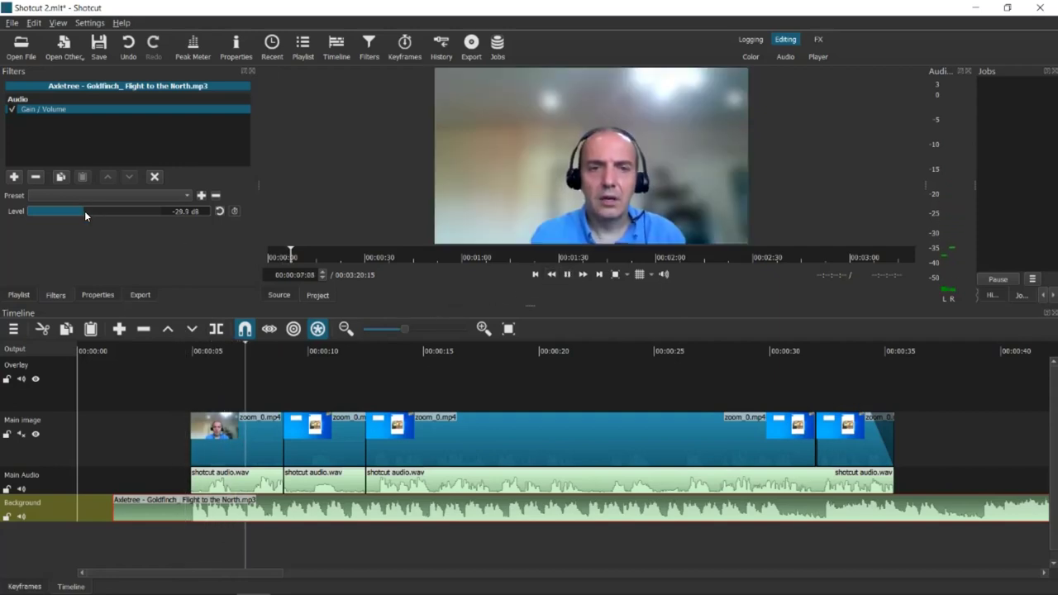
drag(87, 211, 106, 211)
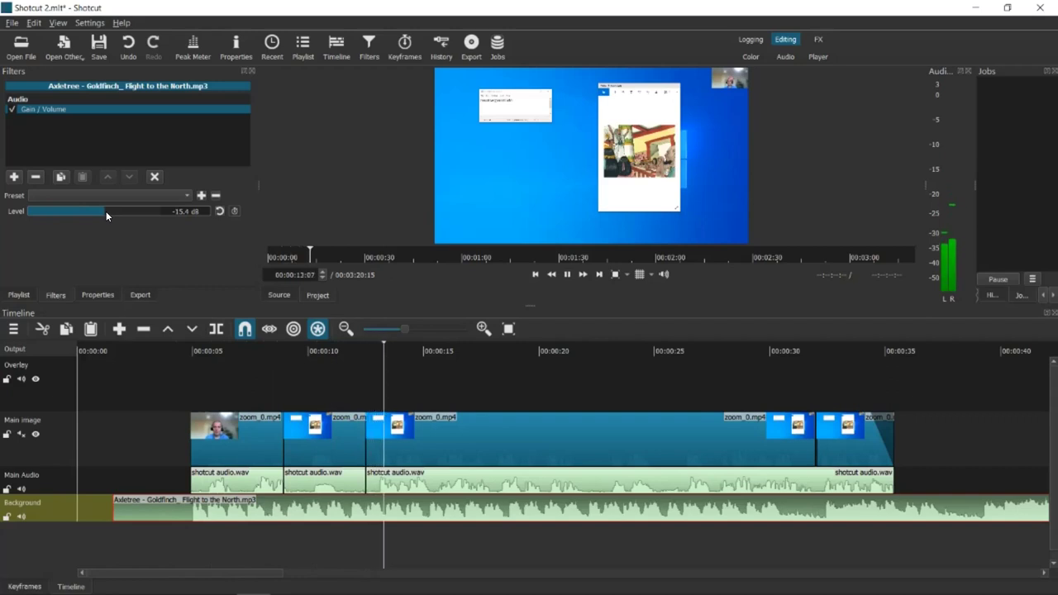
drag(106, 211, 87, 209)
click(566, 274)
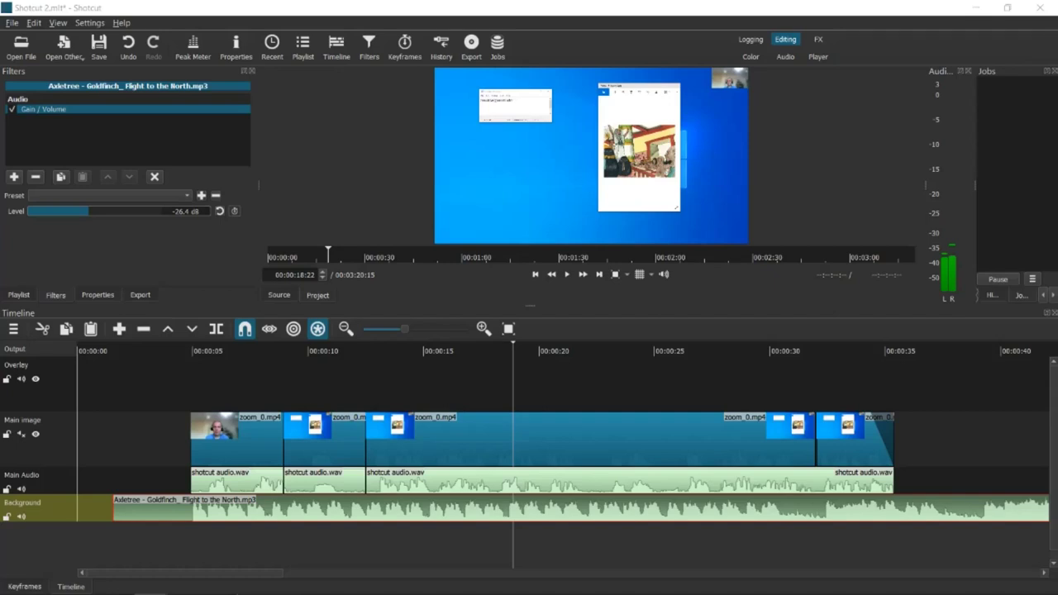
- Place the 20210504_094010 Camera 2.mp4 clip on the Overlay track, aligned with the start of the third zoom_0.mp4 clip
click(18, 295)
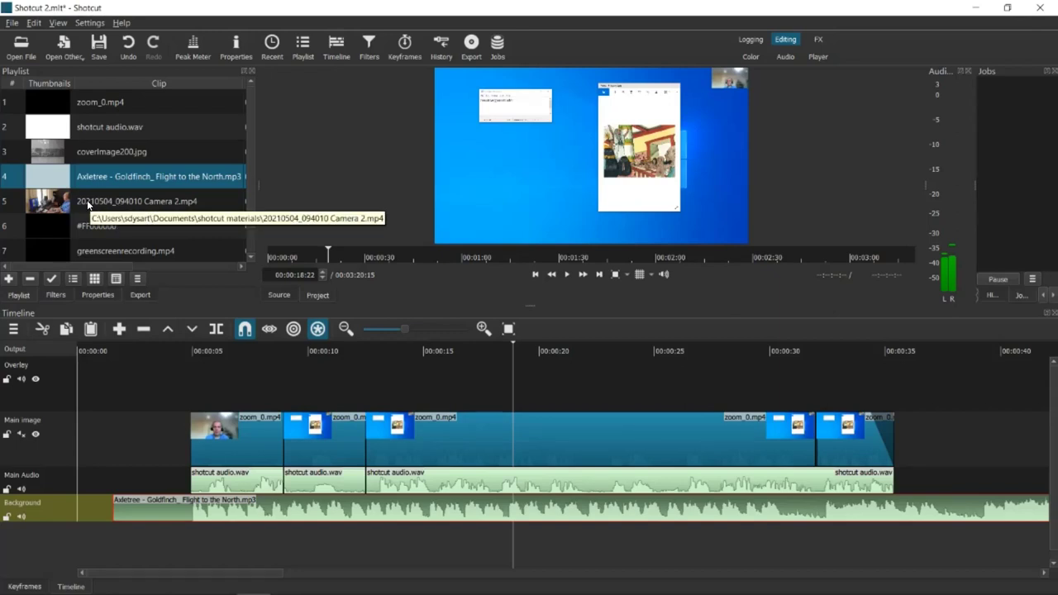
click(88, 205)
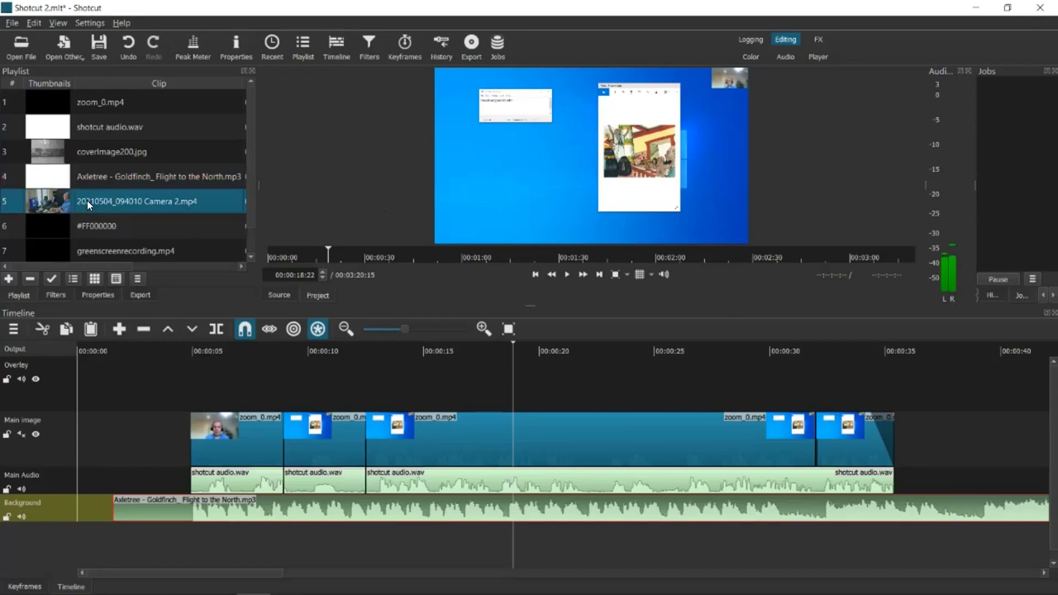
drag(111, 207, 368, 370)
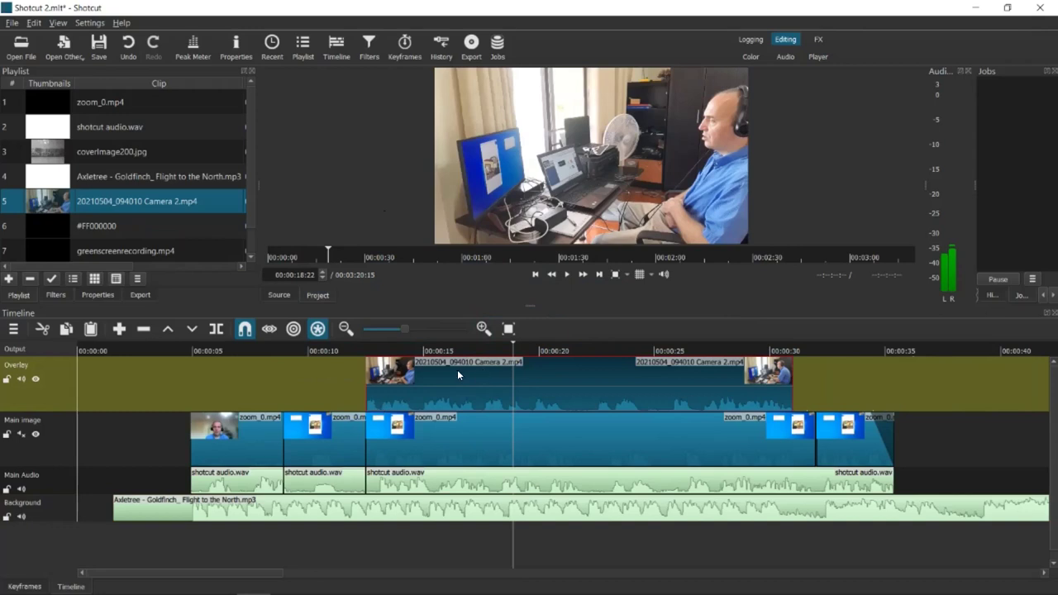
- Mute the Background and Overlay tracks and shift the camera clip on the Overlay track to start at 00:00:13:03
click(20, 517)
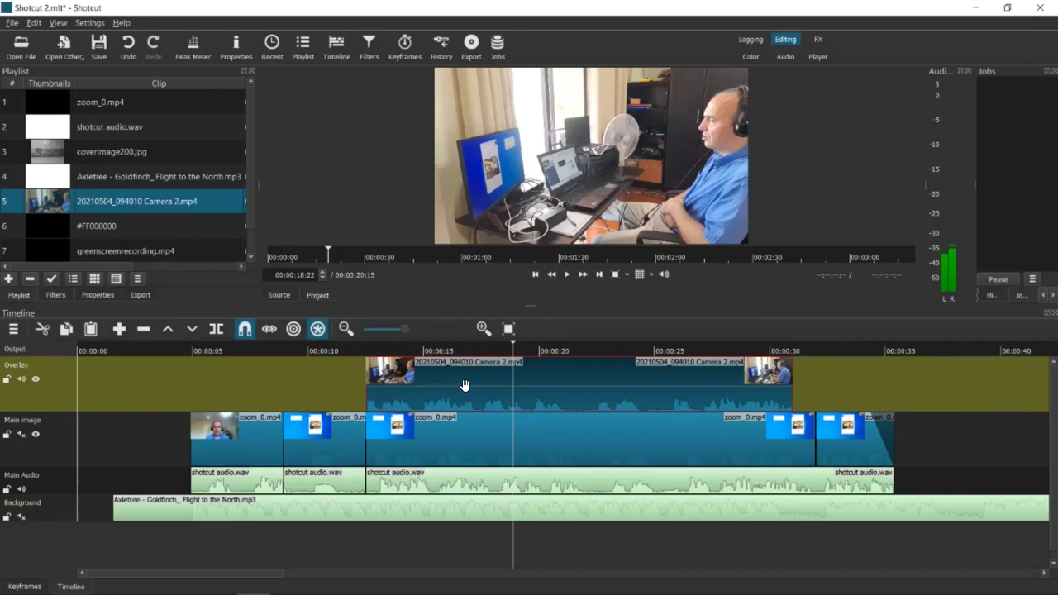
drag(469, 385, 478, 383)
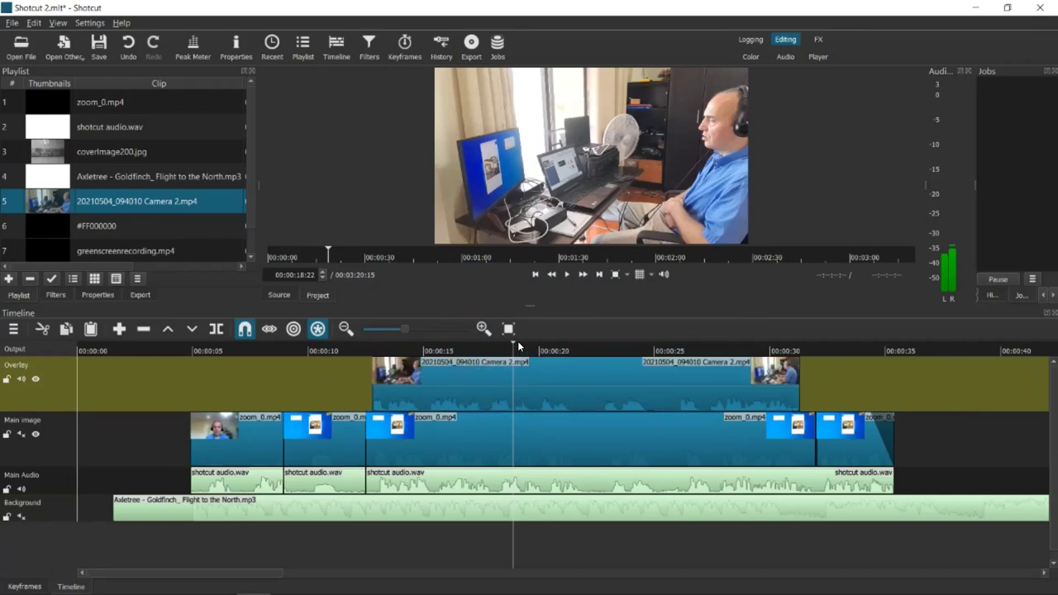
drag(510, 345, 381, 367)
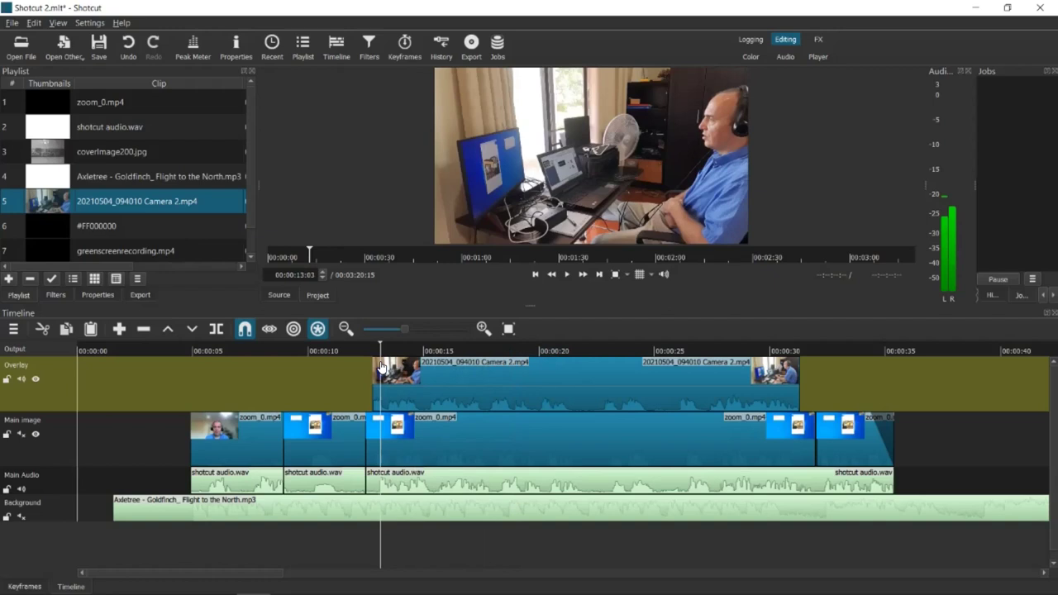
click(425, 384)
drag(431, 384, 441, 384)
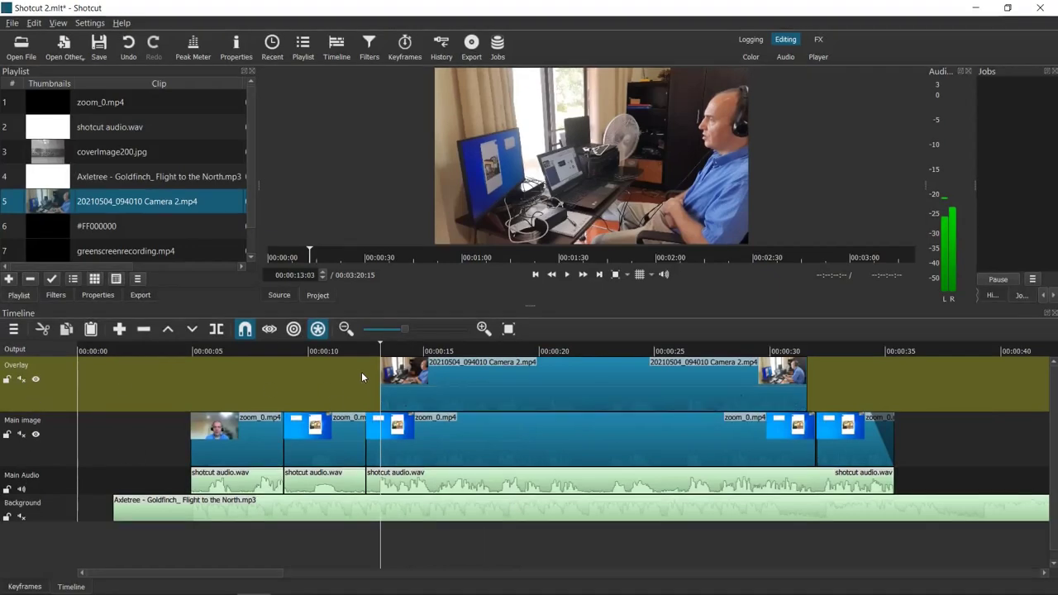
- Play back the timeline from 00:00:11:24 to check the switch from the screen recording to the camera clip
drag(380, 347, 353, 348)
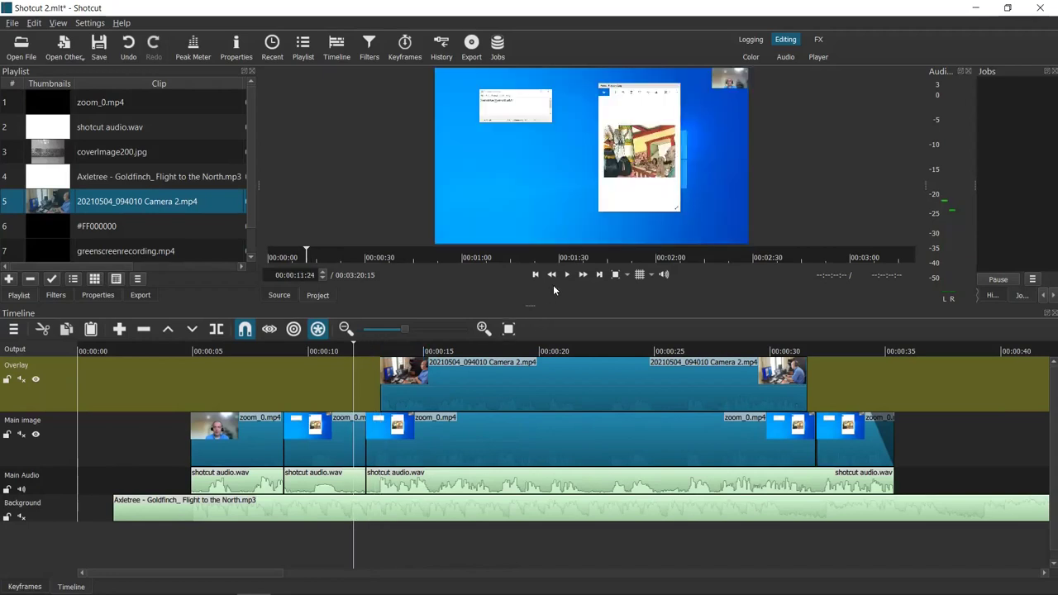
click(574, 276)
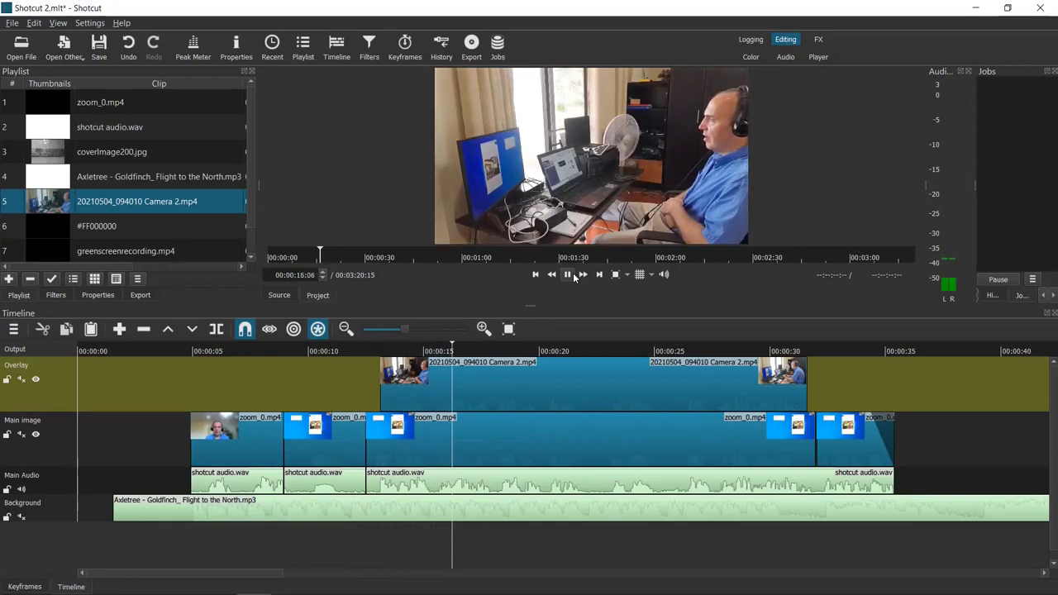
click(574, 275)
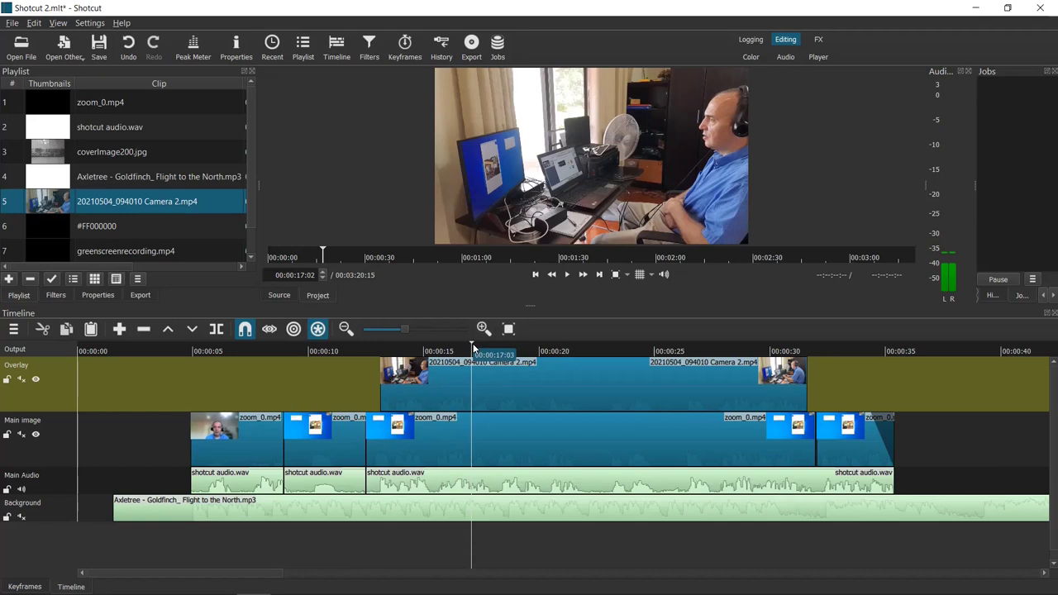
drag(472, 346, 352, 349)
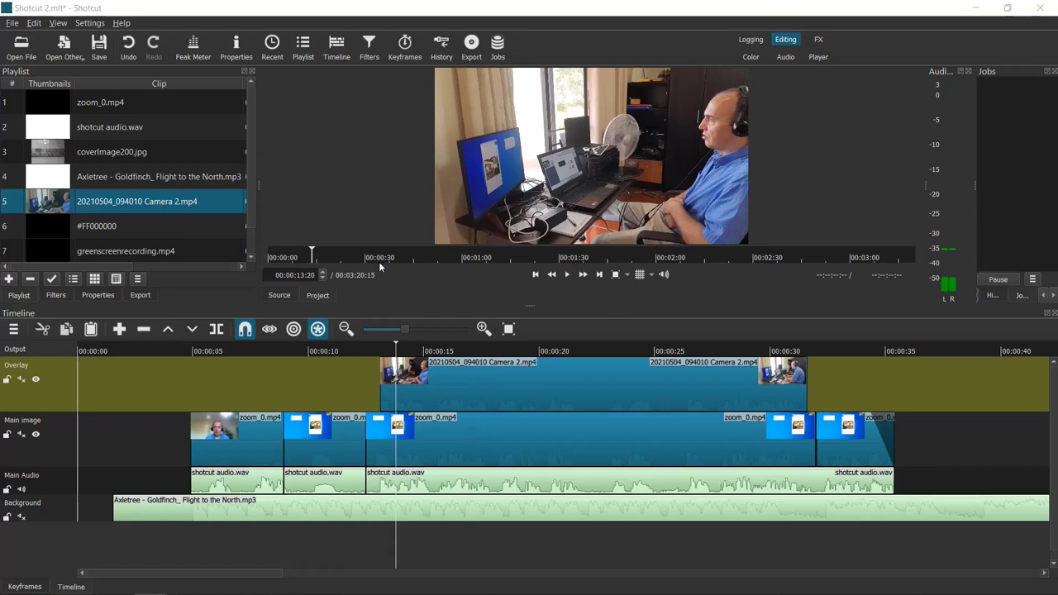
- Add a Fade In Video filter to the Camera 2 clip on the Overlay track
click(432, 386)
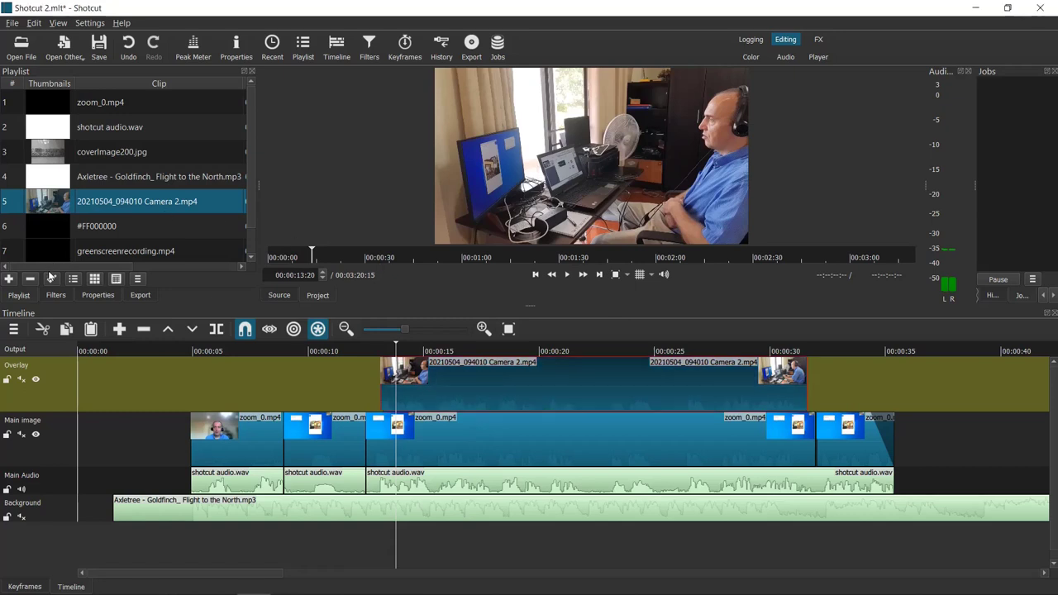
click(55, 295)
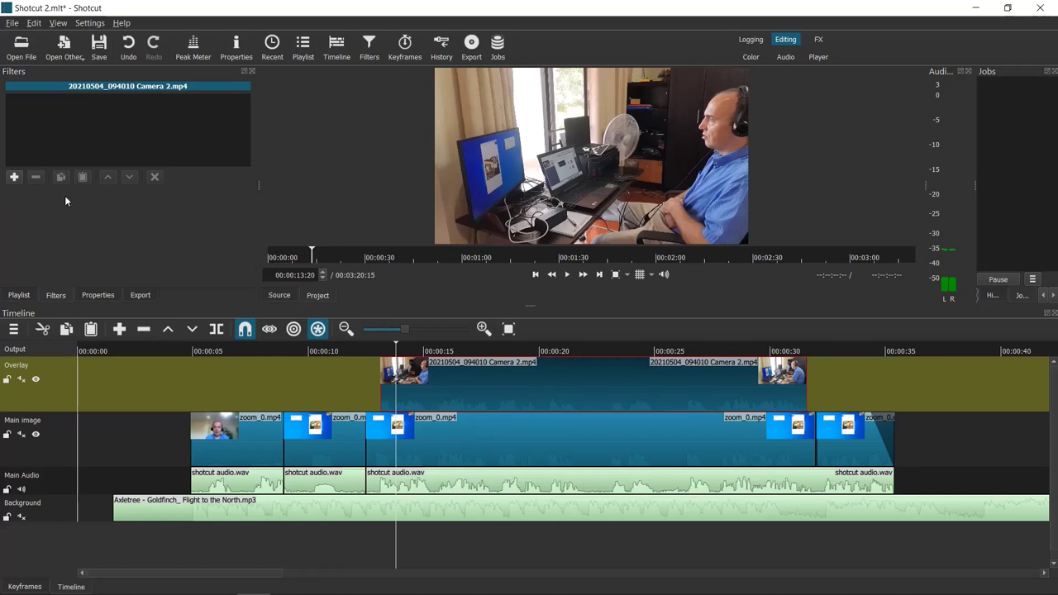
click(13, 177)
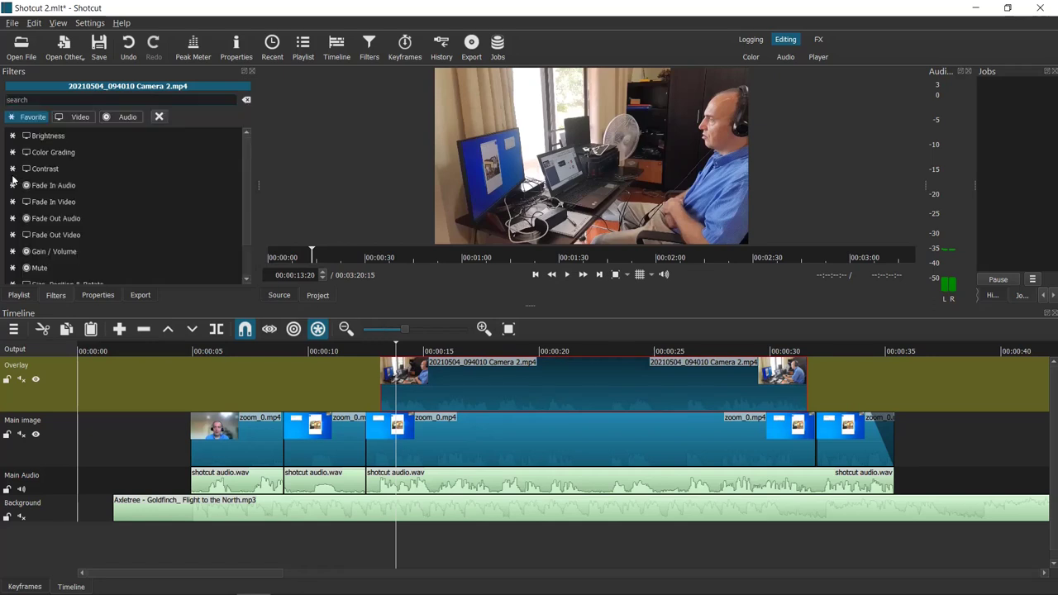
click(70, 118)
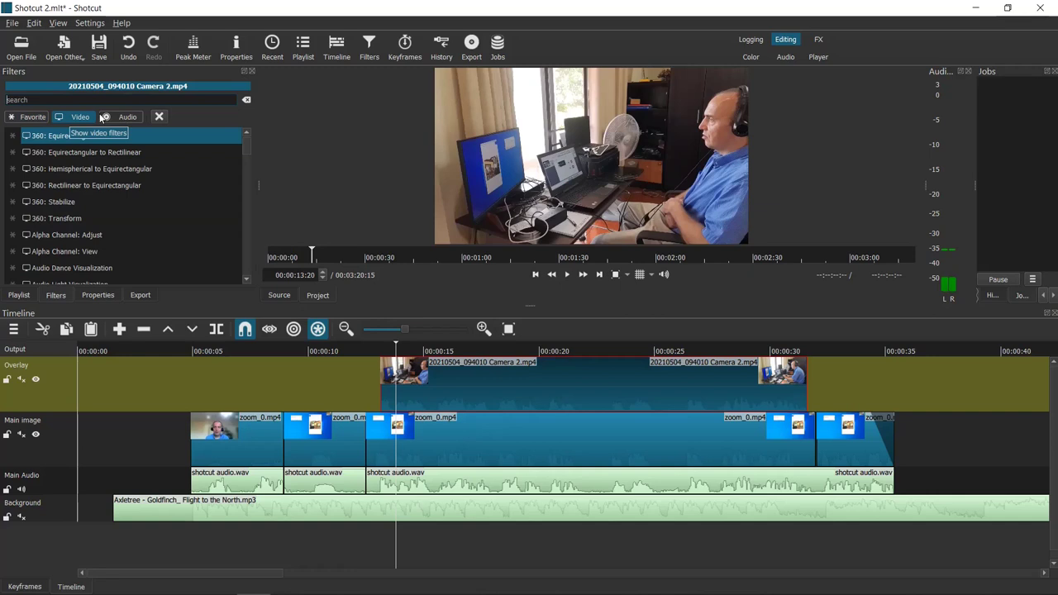
click(128, 118)
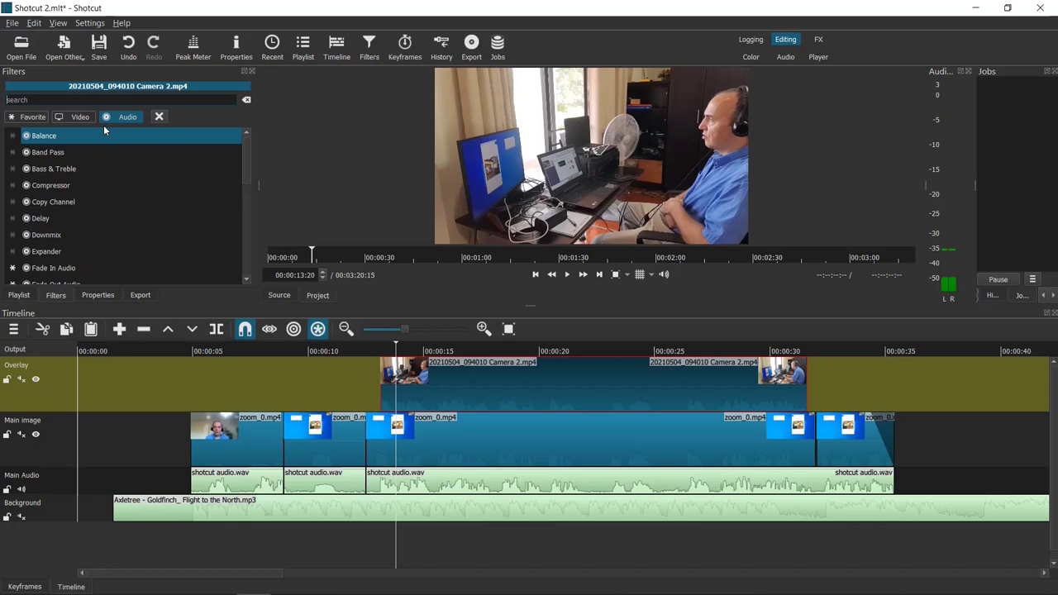
mouse_move(246, 152)
mouse_down()
mouse_move(245, 256)
mouse_move(248, 148)
mouse_up()
click(72, 118)
drag(245, 148, 245, 188)
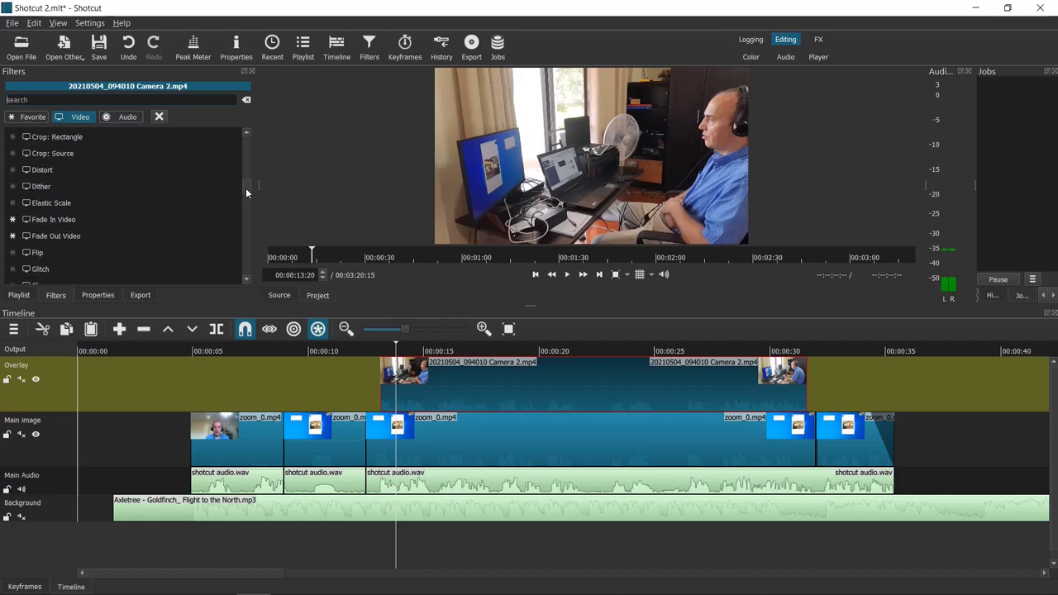
click(76, 219)
- Add a Fade Out Video filter to the Camera 2 clip and play back its fade-in from 00:00:12:20
click(14, 178)
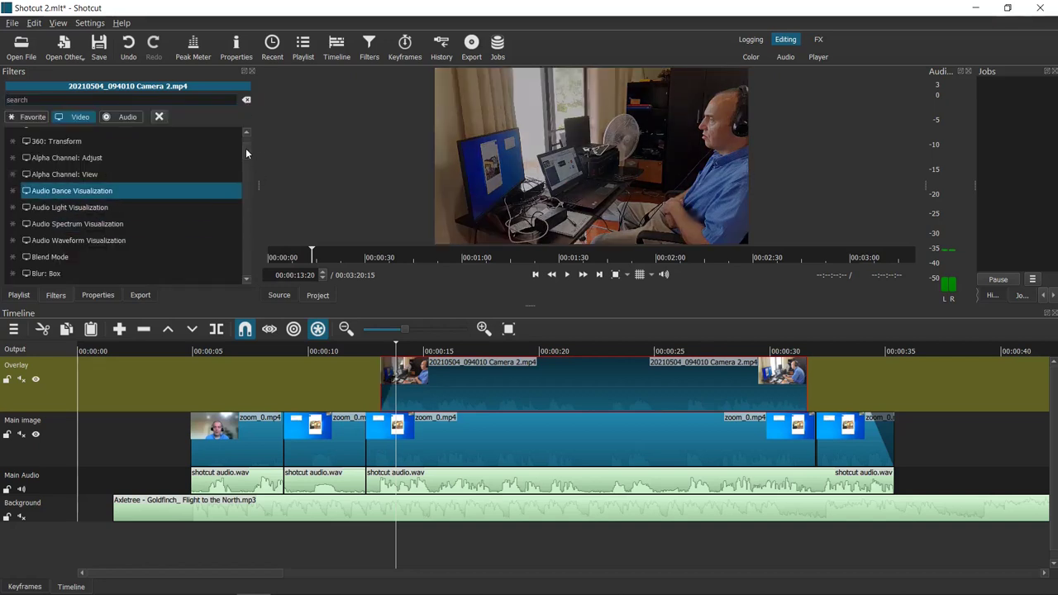
text(fade)
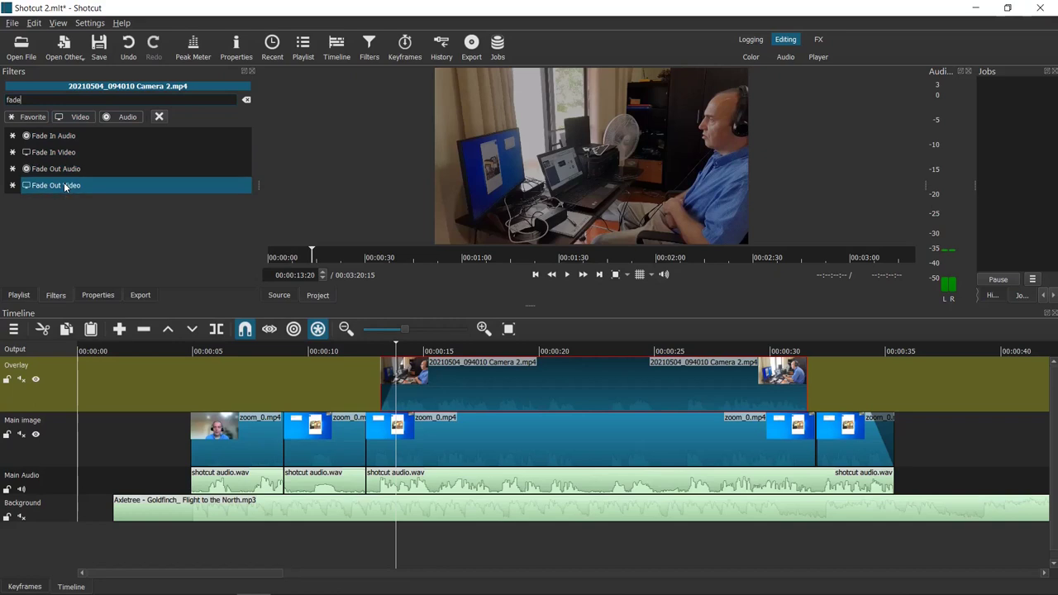
click(66, 186)
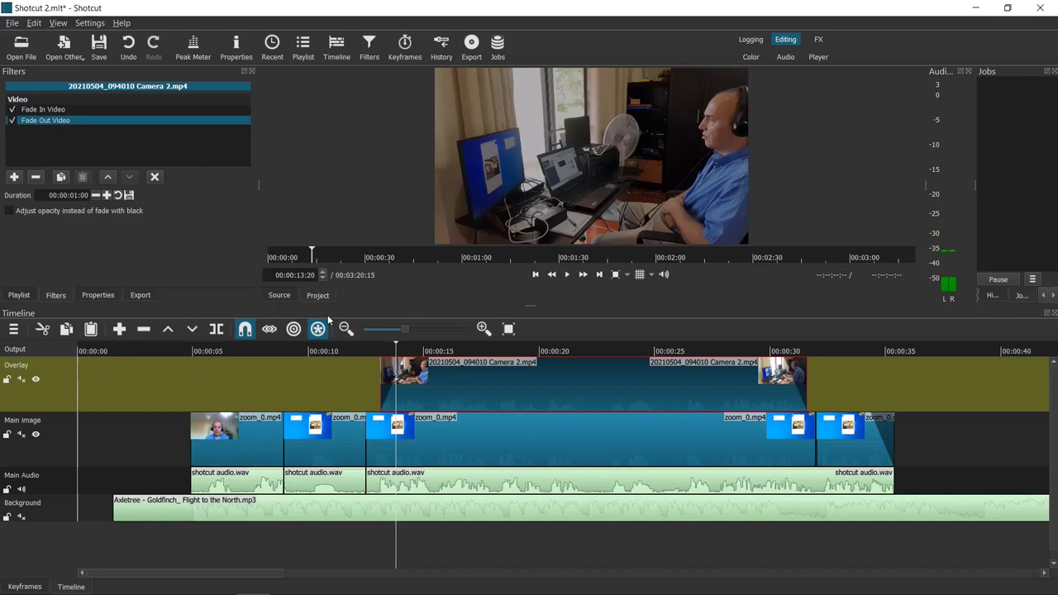
drag(397, 344, 373, 345)
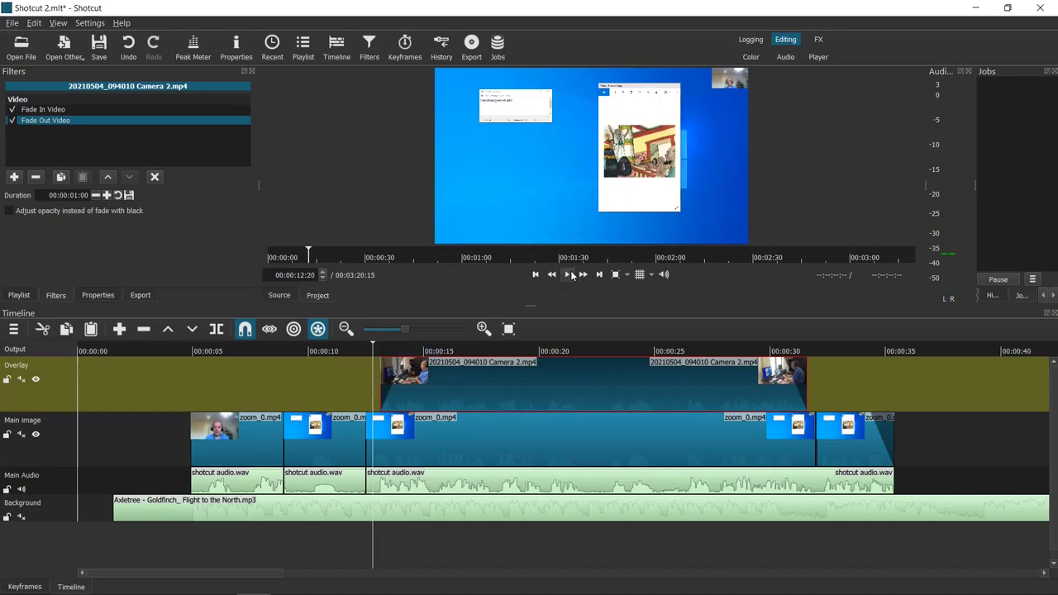
click(572, 275)
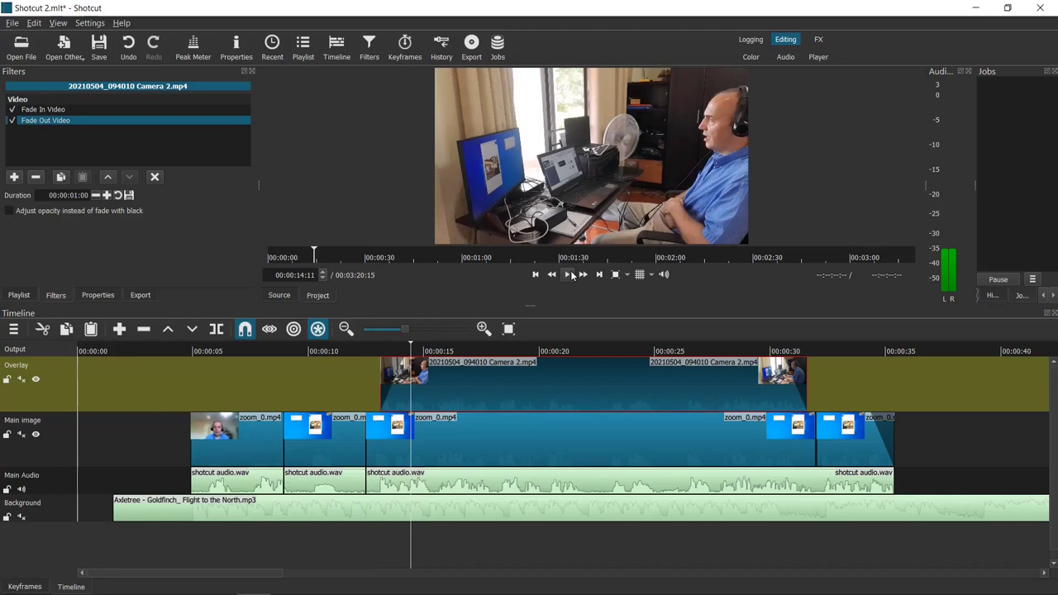
- Set both the Fade In Video and Fade Out Video filters to adjust opacity instead of fade with black
click(42, 110)
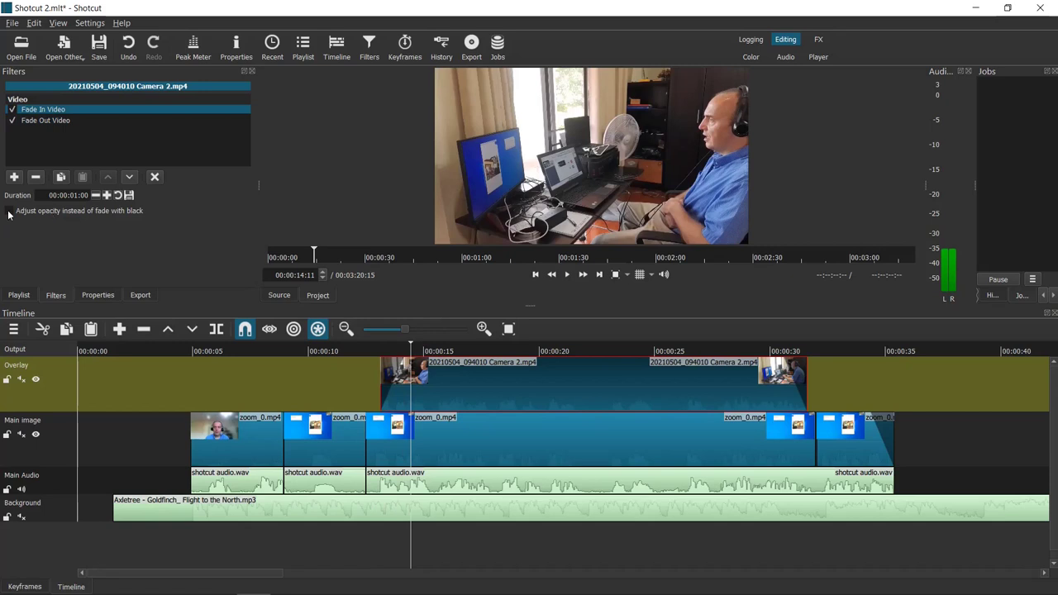
click(50, 120)
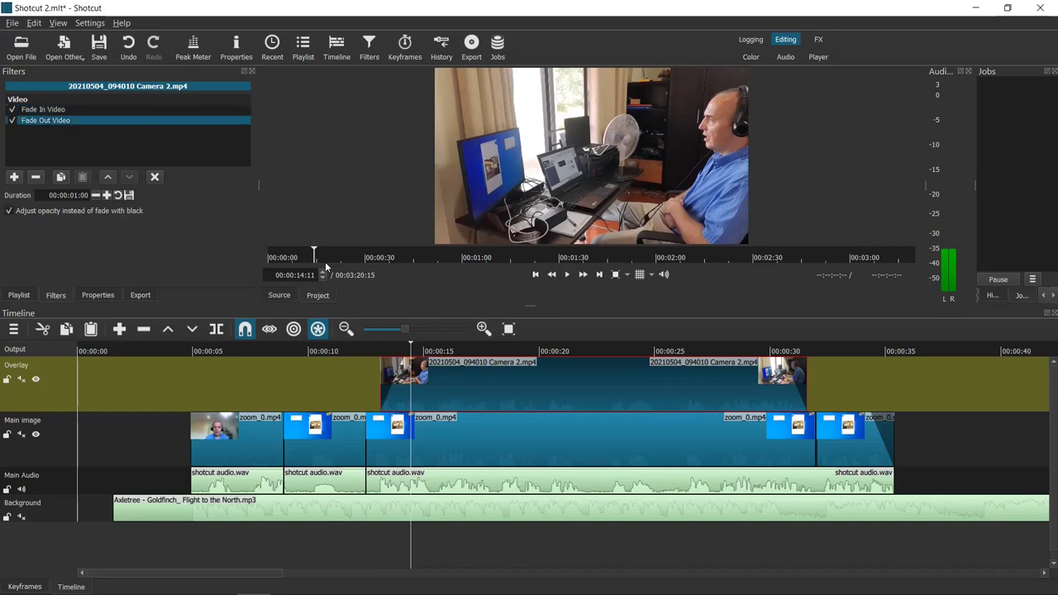
- Play back the camera clip's opacity fade-in, and its fade-out from 00:00:29:20
drag(411, 349, 332, 349)
click(566, 275)
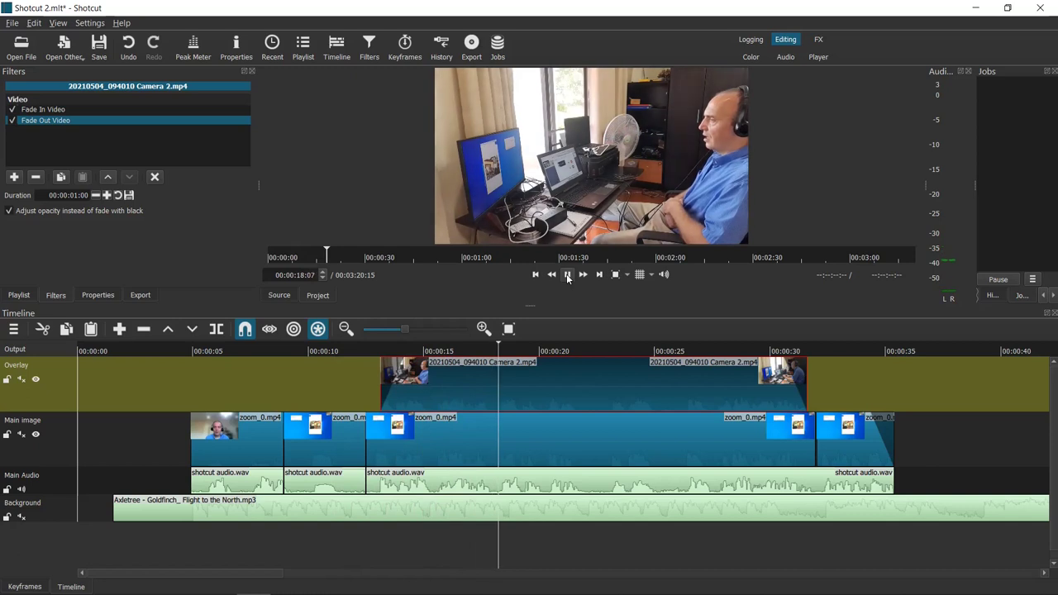
click(567, 275)
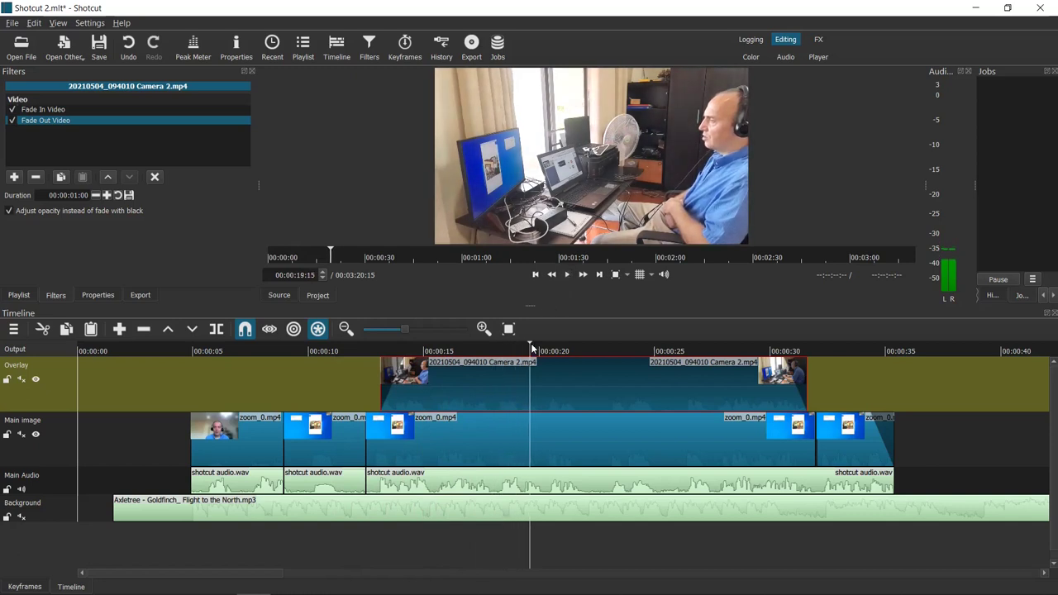
drag(530, 345, 769, 367)
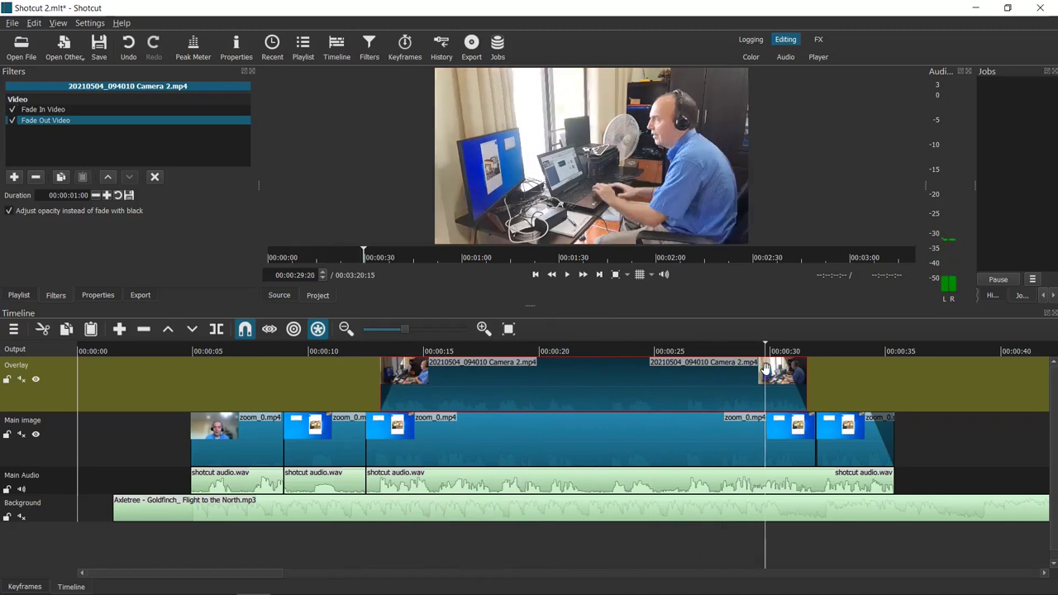
click(569, 273)
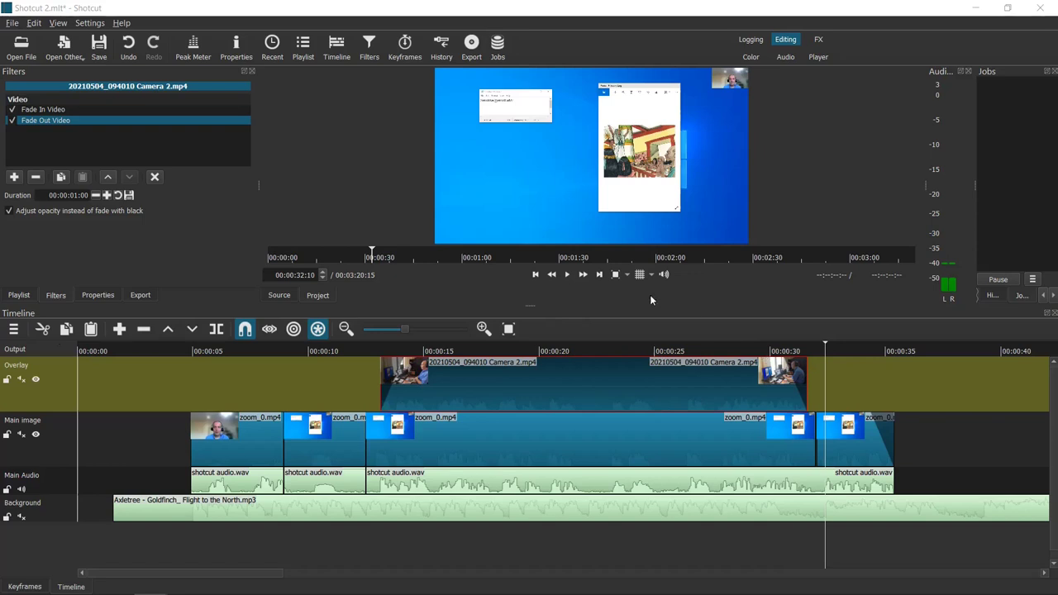
- Enlarge the video preview area and add a Mask: Simple Shape filter to the last zoom_0.mp4 clip on the Main image track
drag(525, 306, 538, 414)
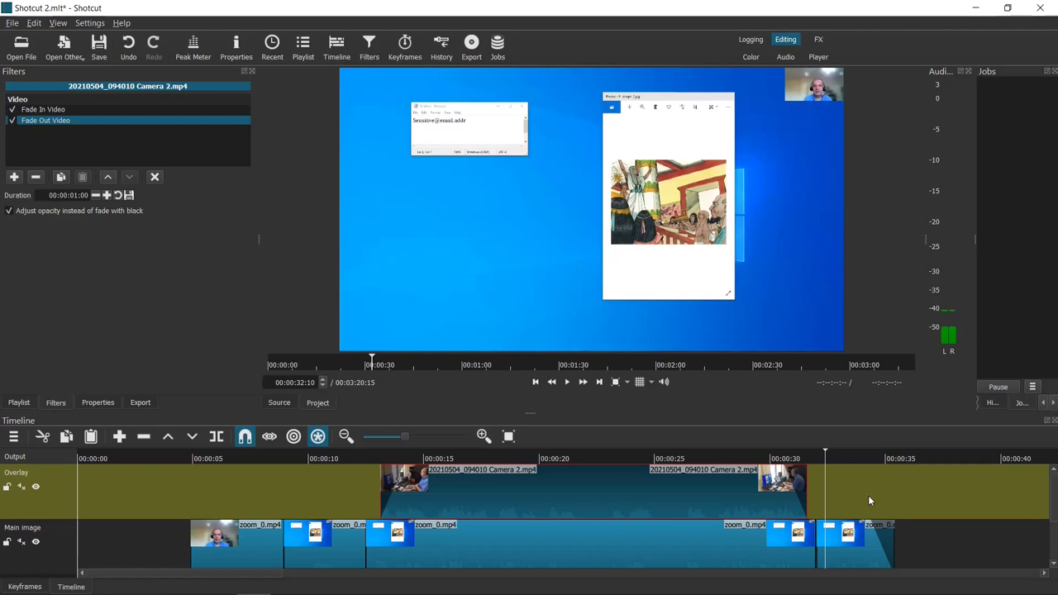
click(842, 537)
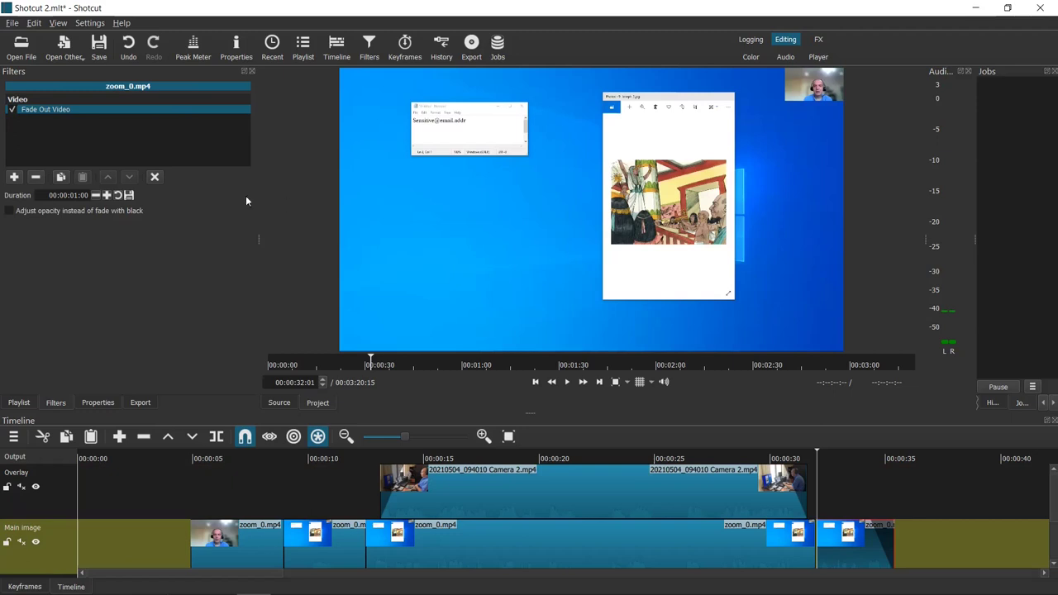
click(14, 178)
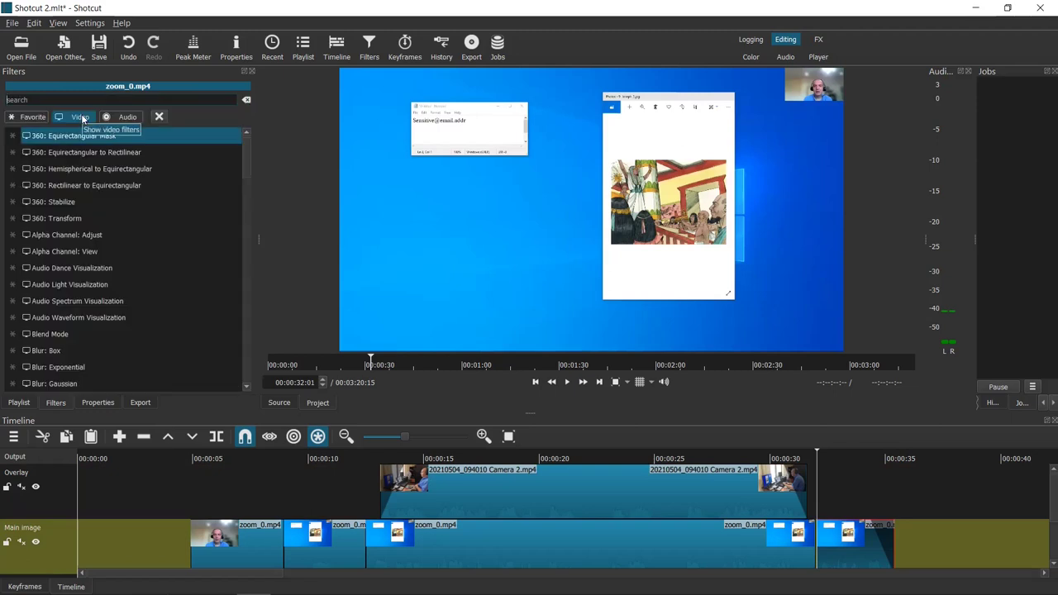
text(simp)
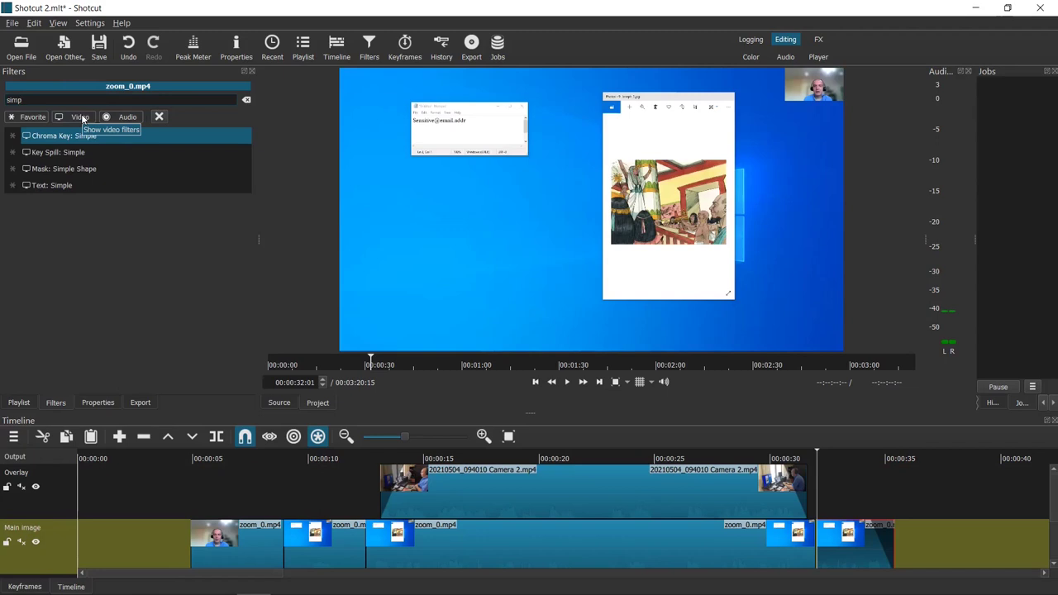
click(68, 168)
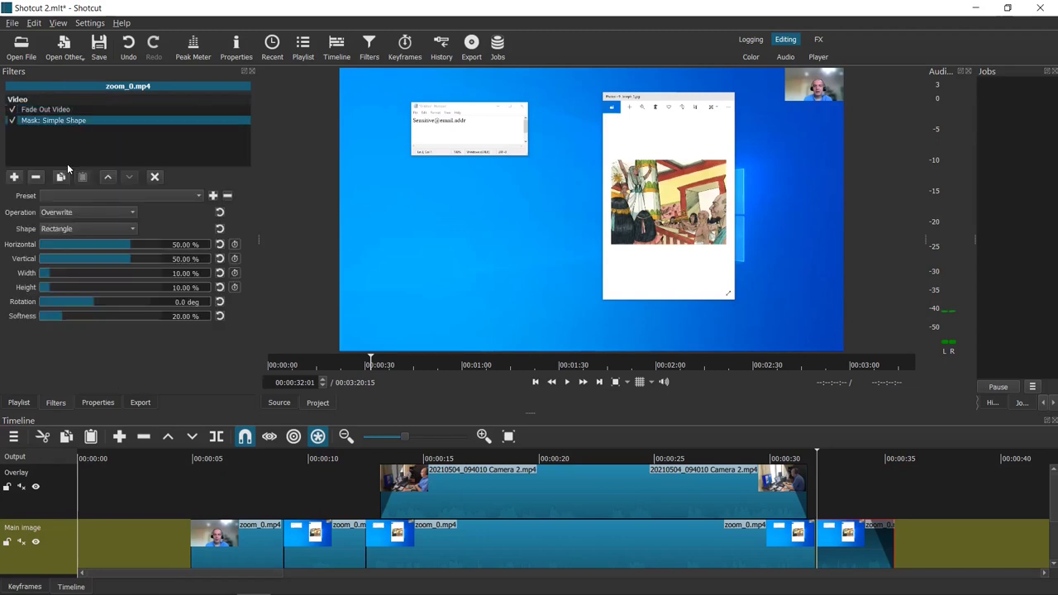
- Add a Blur: Box filter to the last zoom_0.mp4 clip, below its mask filter
click(12, 178)
text(b0x)
key(BackSpace)
key(BackSpace)
text(ox)
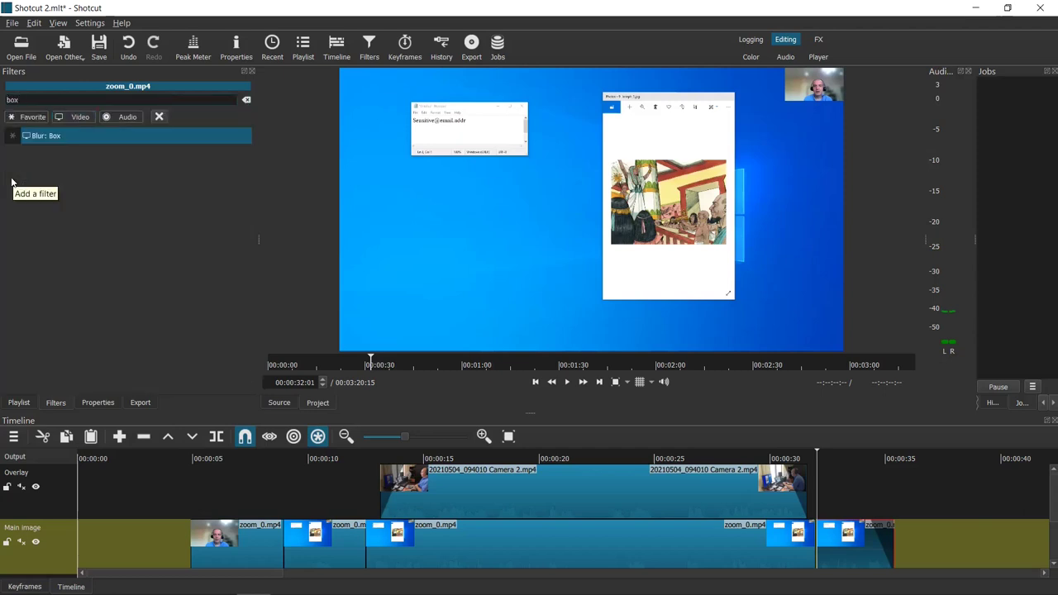
click(50, 140)
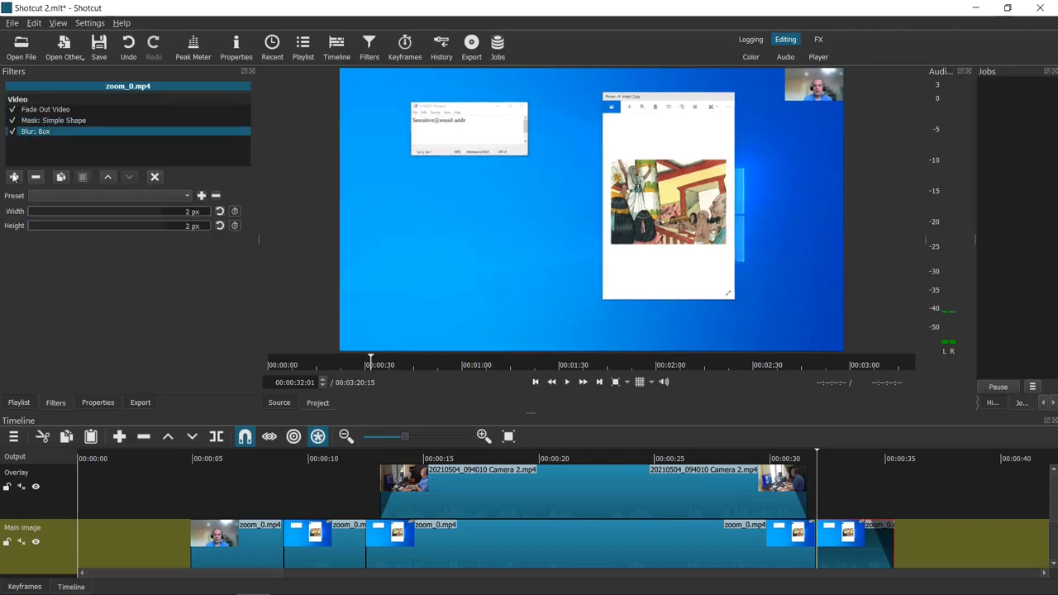
- Add a Mask: Apply filter to the last zoom_0.mp4 clip, below its Blur: Box filter
click(13, 177)
text(apply)
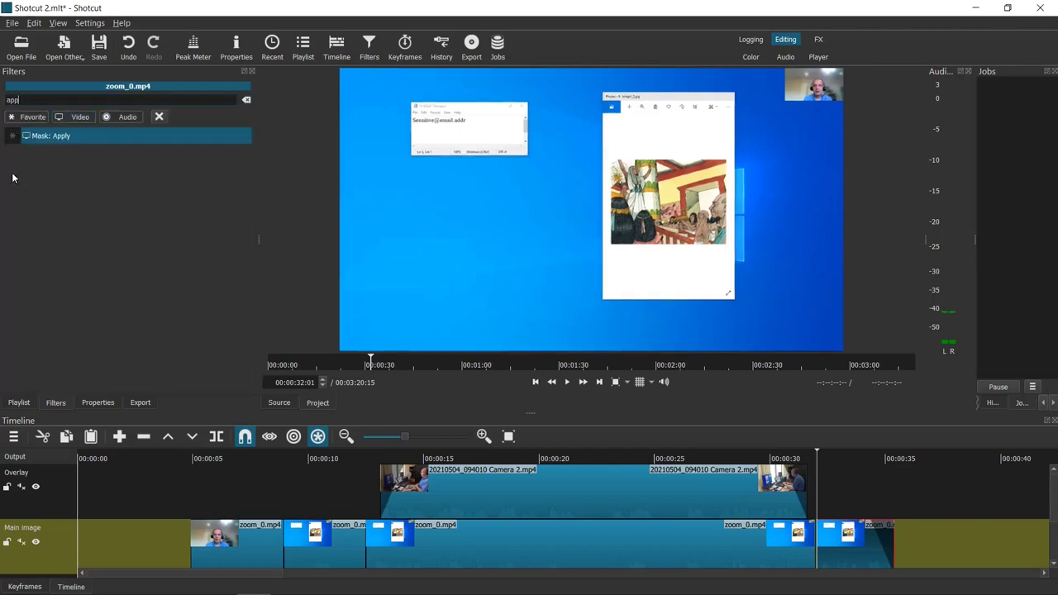
click(50, 135)
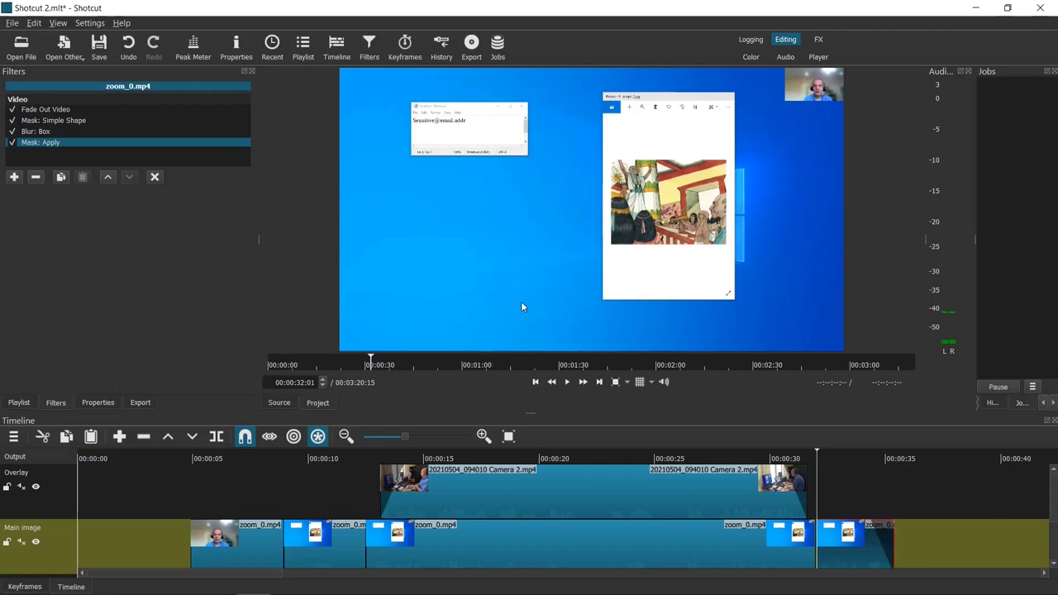
- Enlarge the Mask: Simple Shape rectangle to 88.89% width and 87.56% height
click(61, 119)
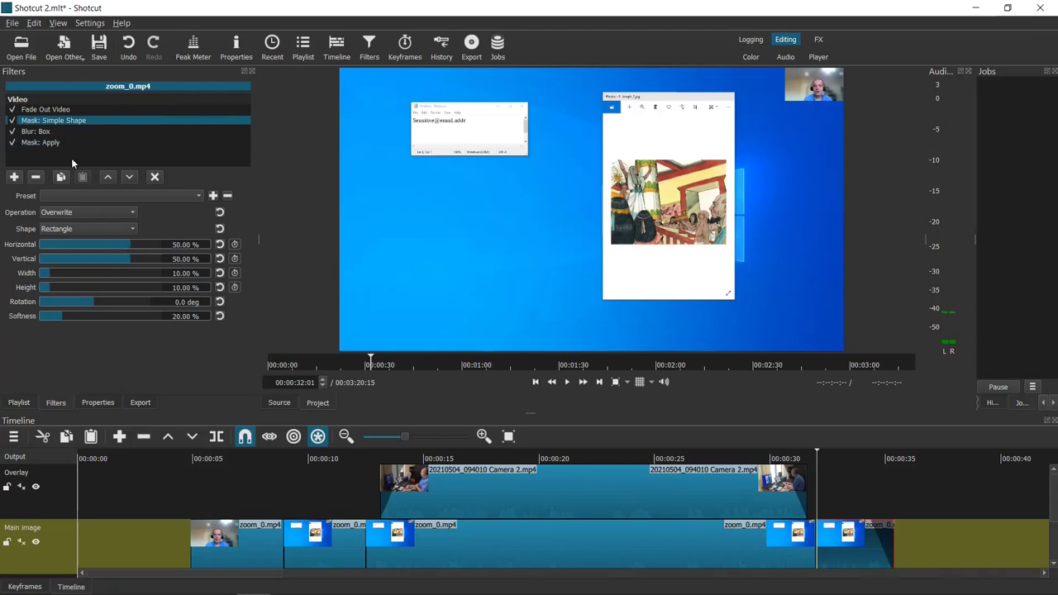
click(48, 271)
drag(50, 273, 149, 284)
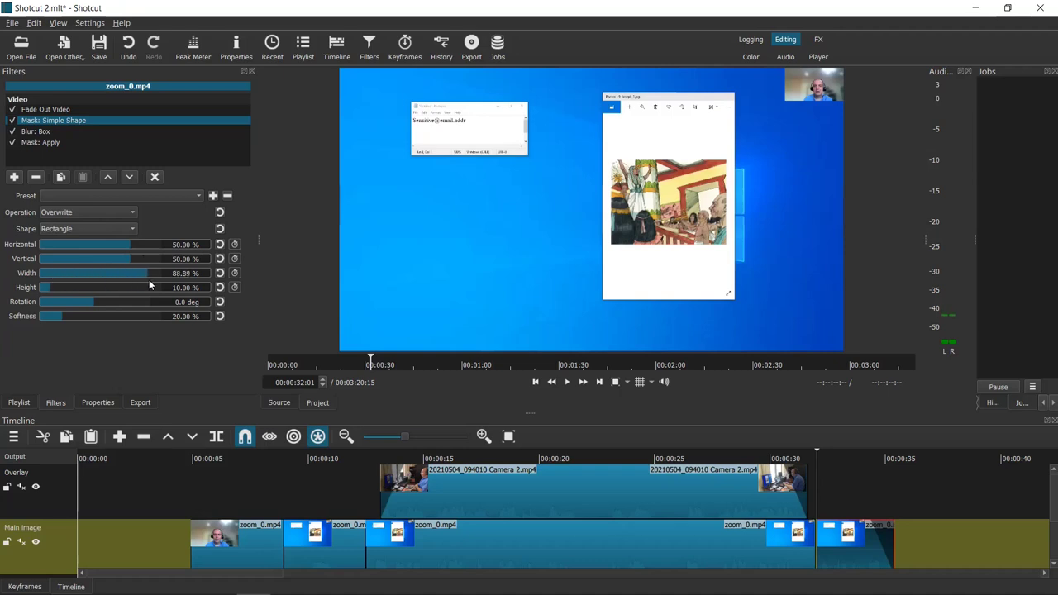
drag(48, 287, 147, 290)
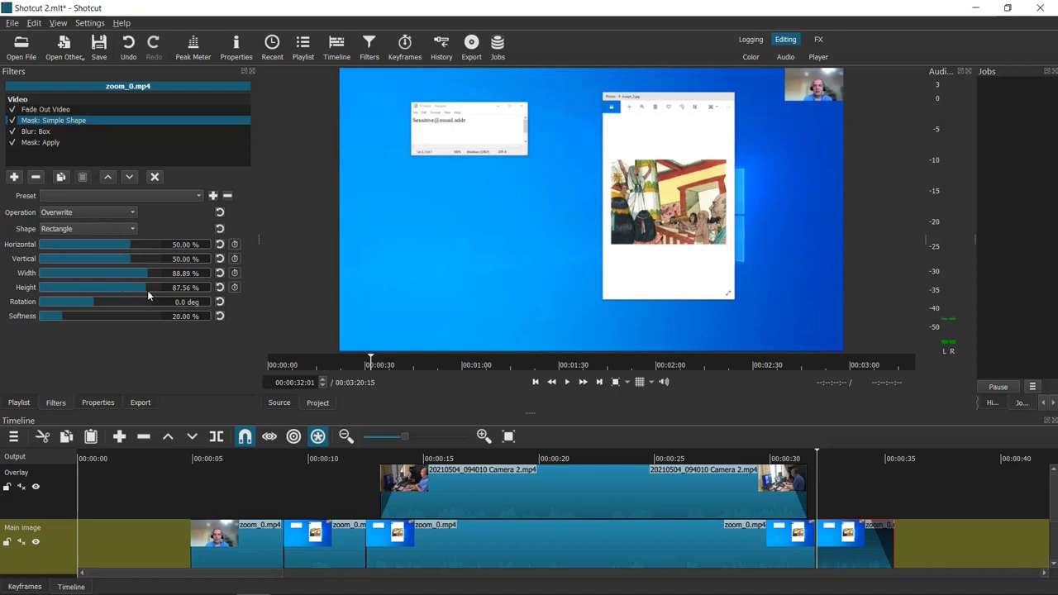
- Set the Blur: Box filter's width to 75 px and height to 74 px
click(27, 133)
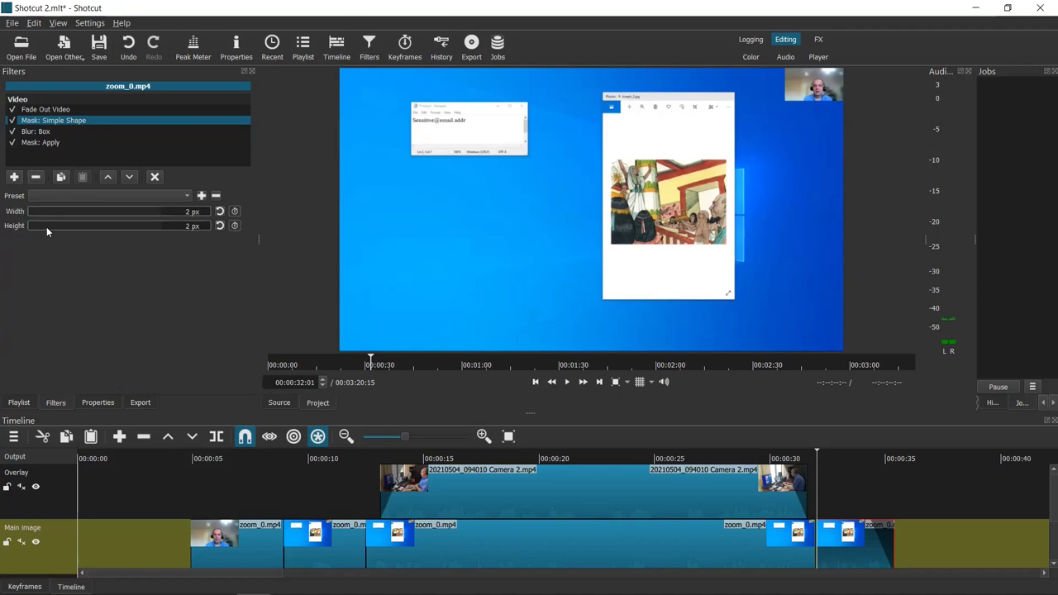
drag(31, 213, 130, 216)
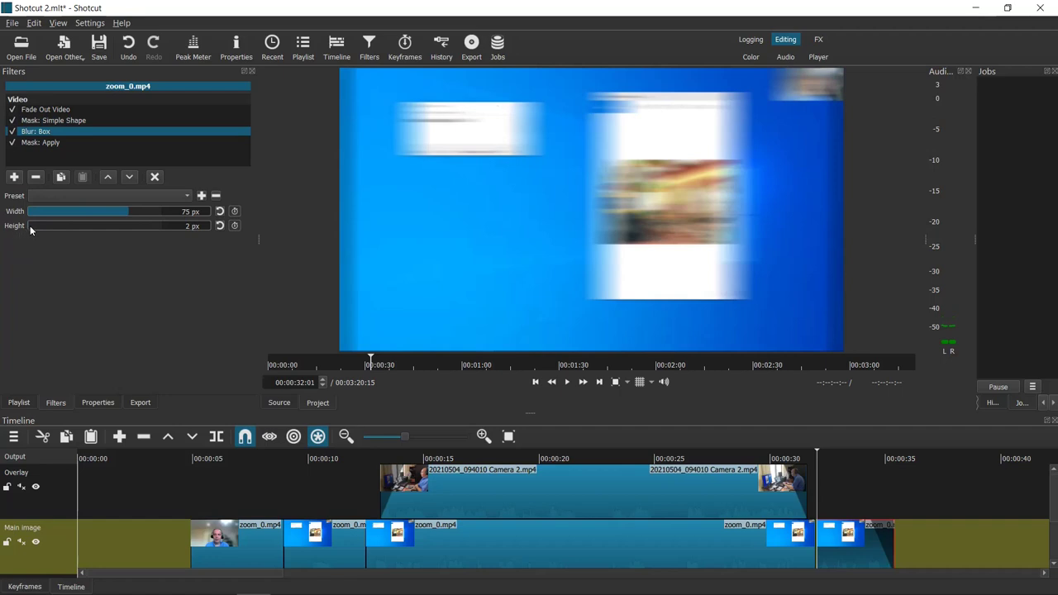
drag(33, 226, 128, 233)
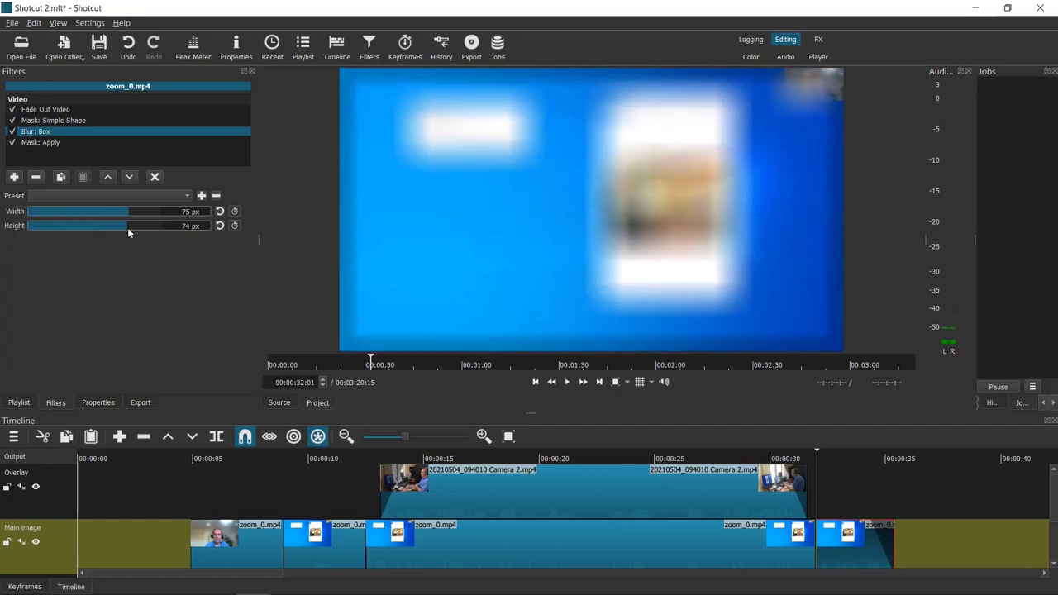
- Fit the Simple Shape mask over the Notepad window's email text: horizontal 23.56%, vertical 18.22%, width 12.89%, height 8.44%
click(68, 120)
drag(145, 272, 71, 279)
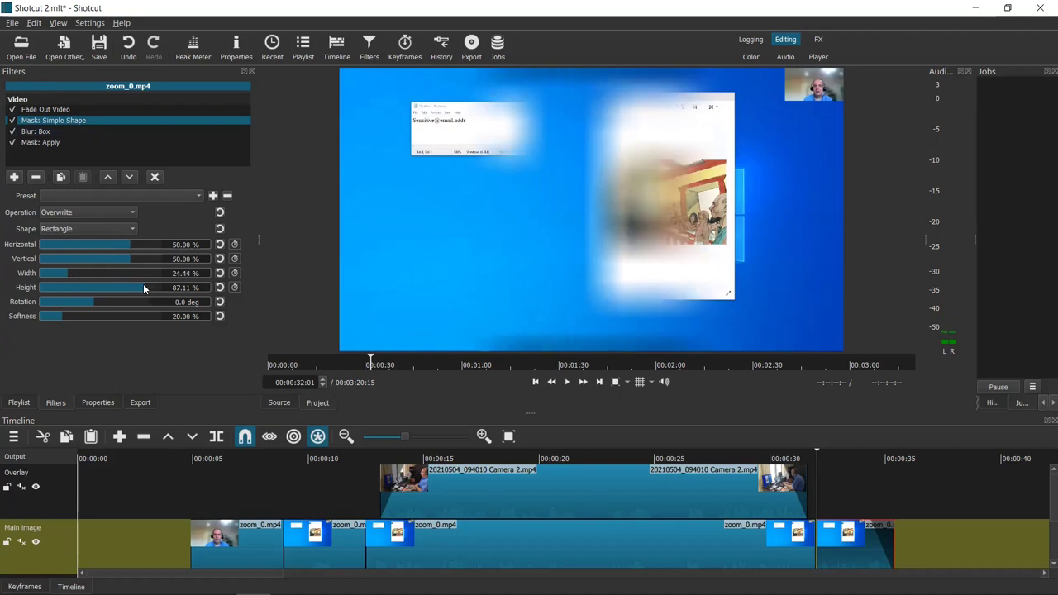
drag(124, 286, 64, 291)
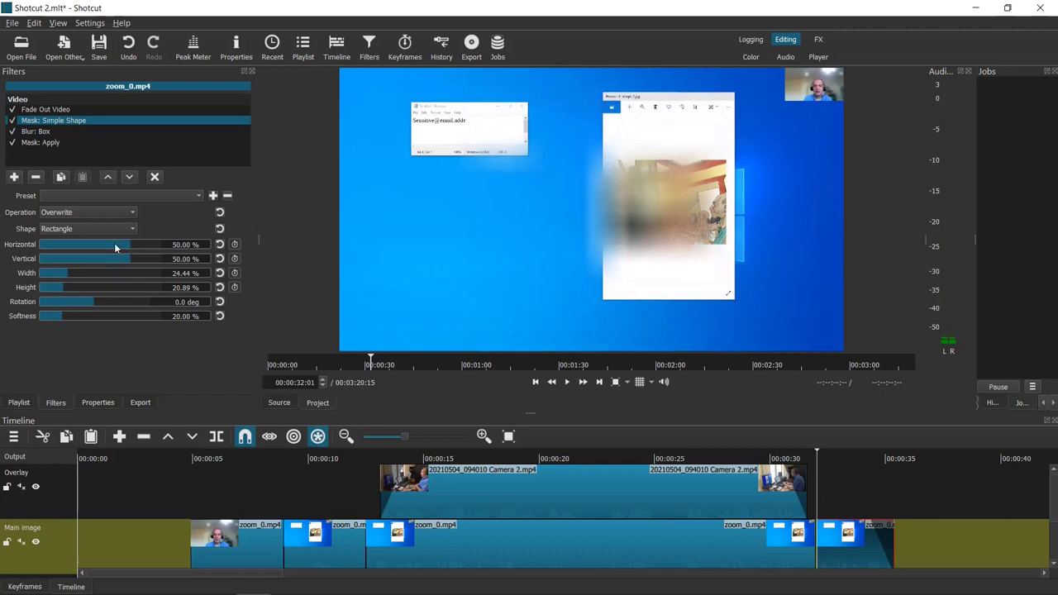
drag(116, 248, 119, 261)
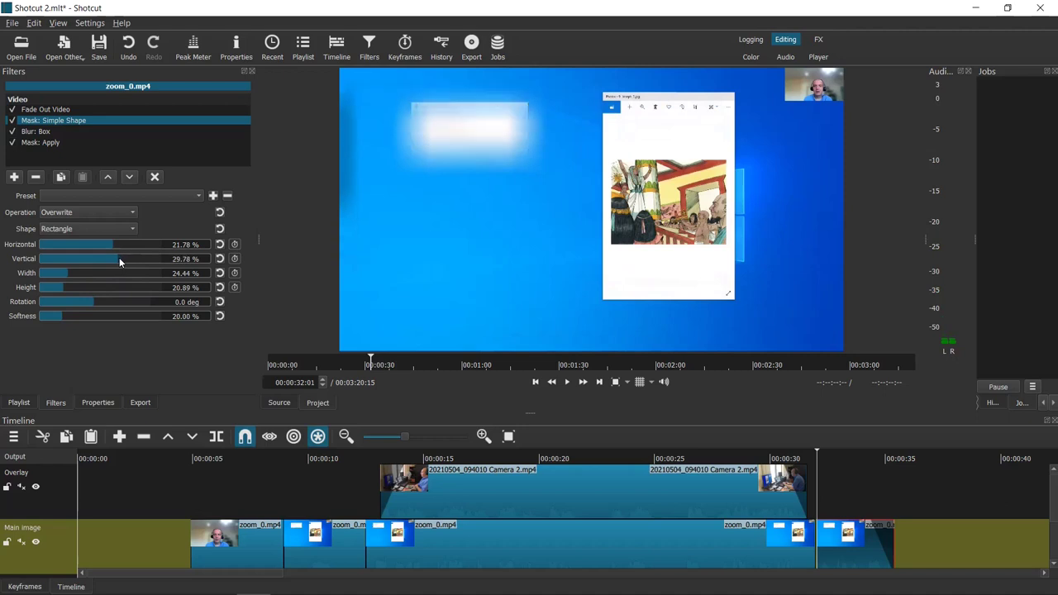
mouse_move(66, 274)
mouse_down()
mouse_move(50, 285)
mouse_move(54, 272)
mouse_up()
click(61, 285)
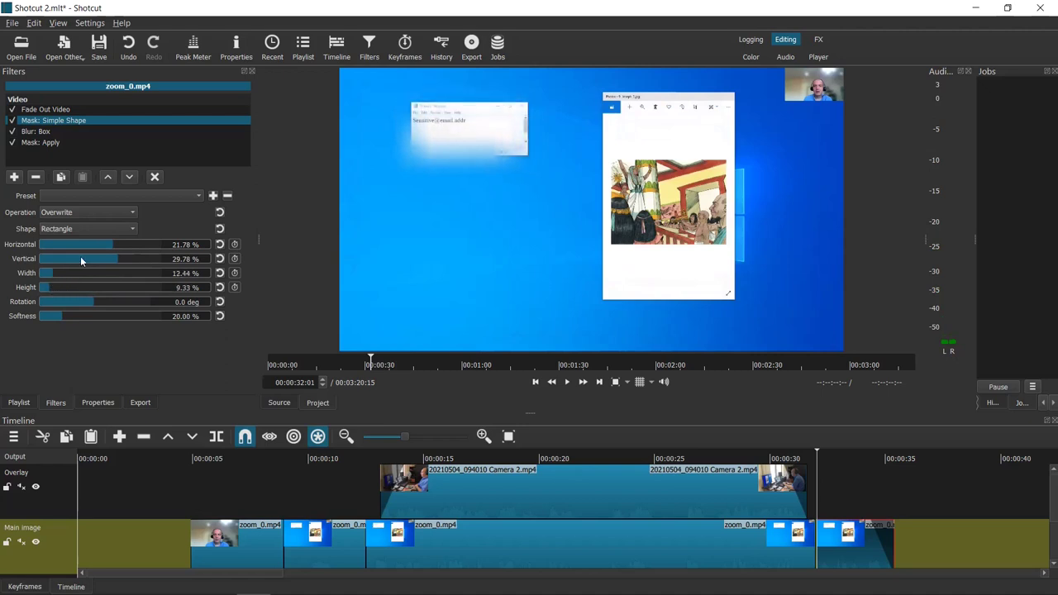
drag(113, 242, 113, 261)
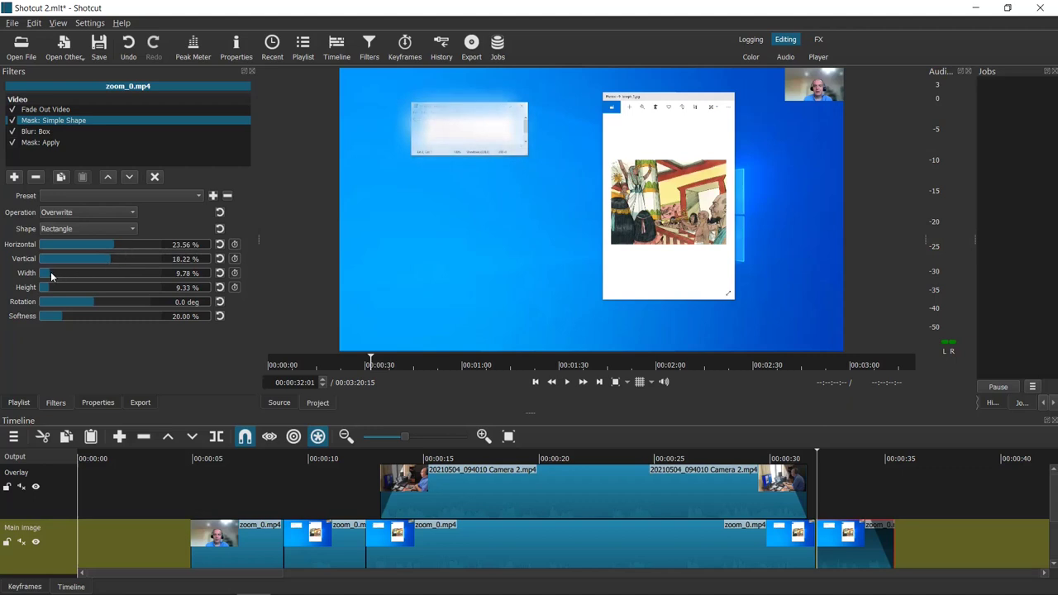
drag(50, 275, 50, 288)
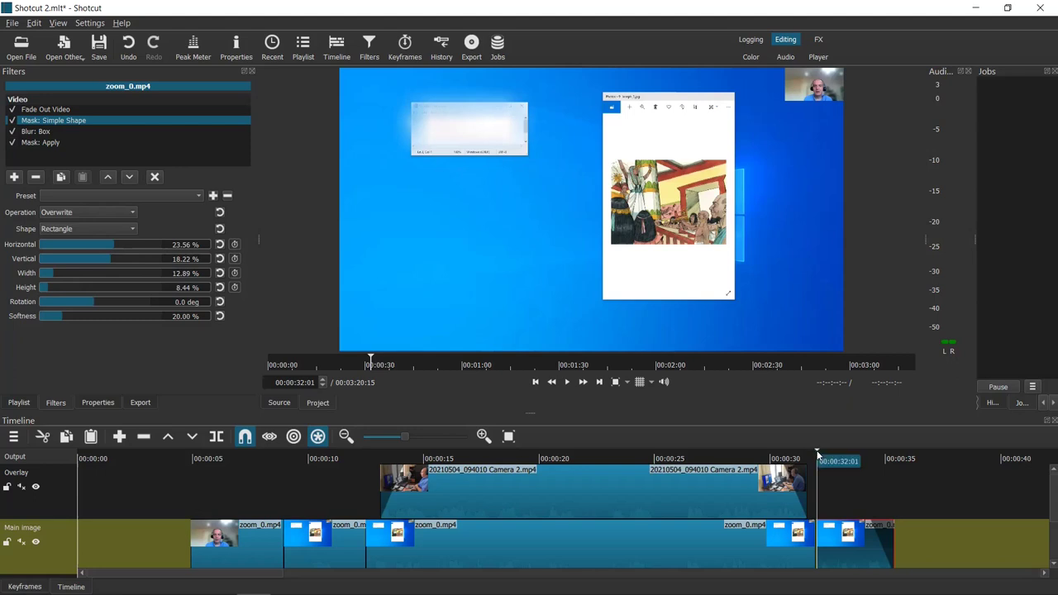
- Play back the transition from 00:00:30:16 into the last zoom_0.mp4 clip to check the blurred email text
click(785, 451)
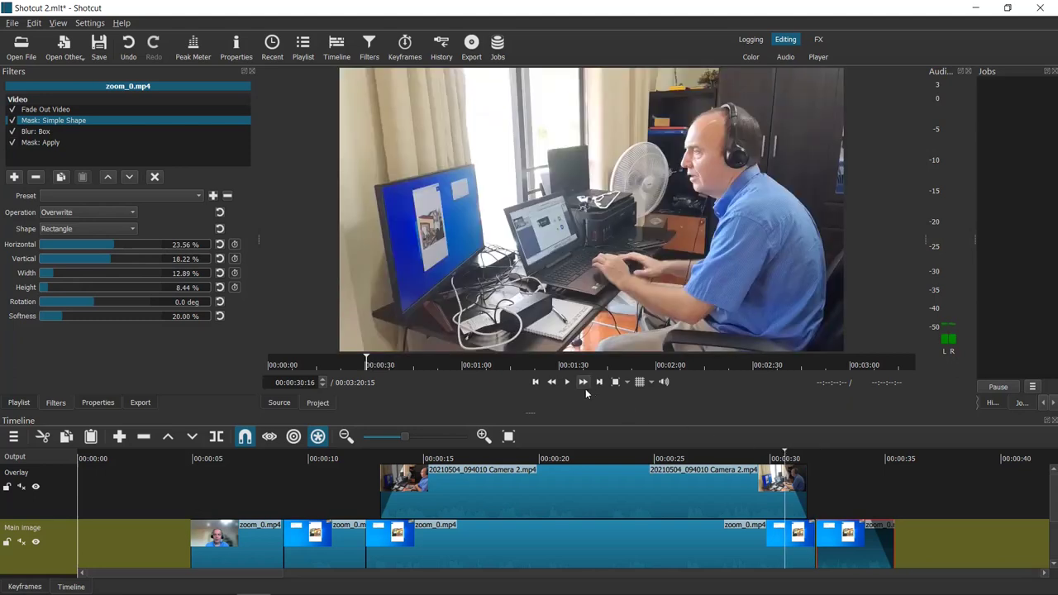
click(566, 382)
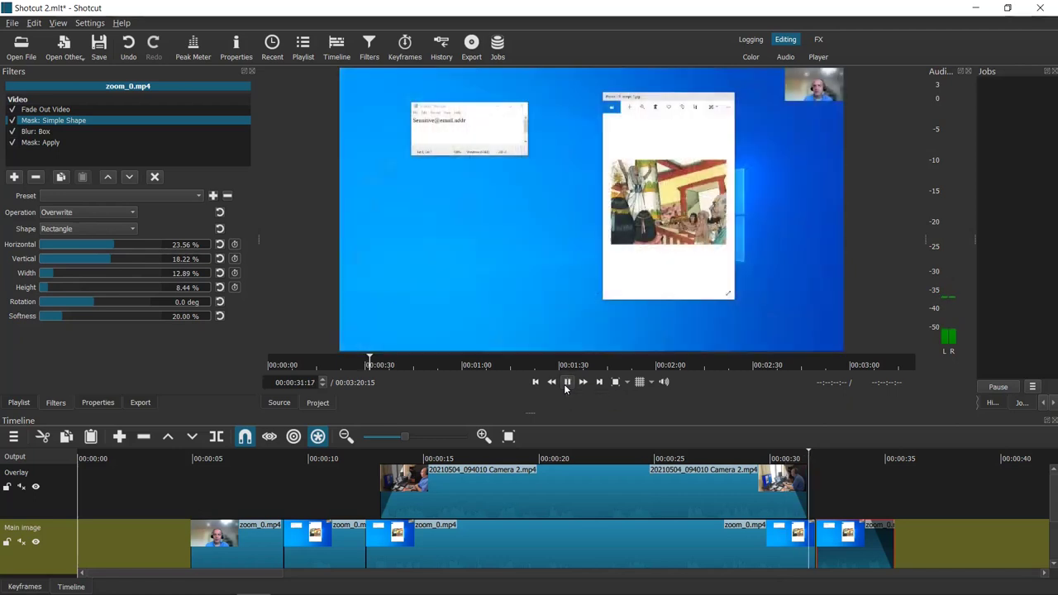
click(566, 382)
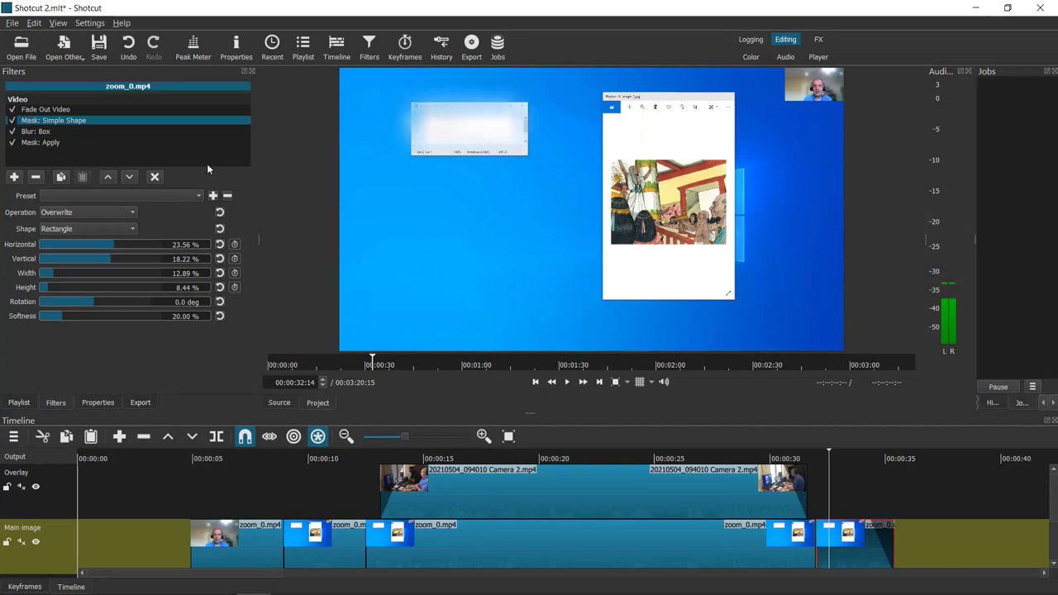
- Copy the clip's filters, paste them onto the same clip, and remove the duplicate Fade Out Video filter
click(36, 143)
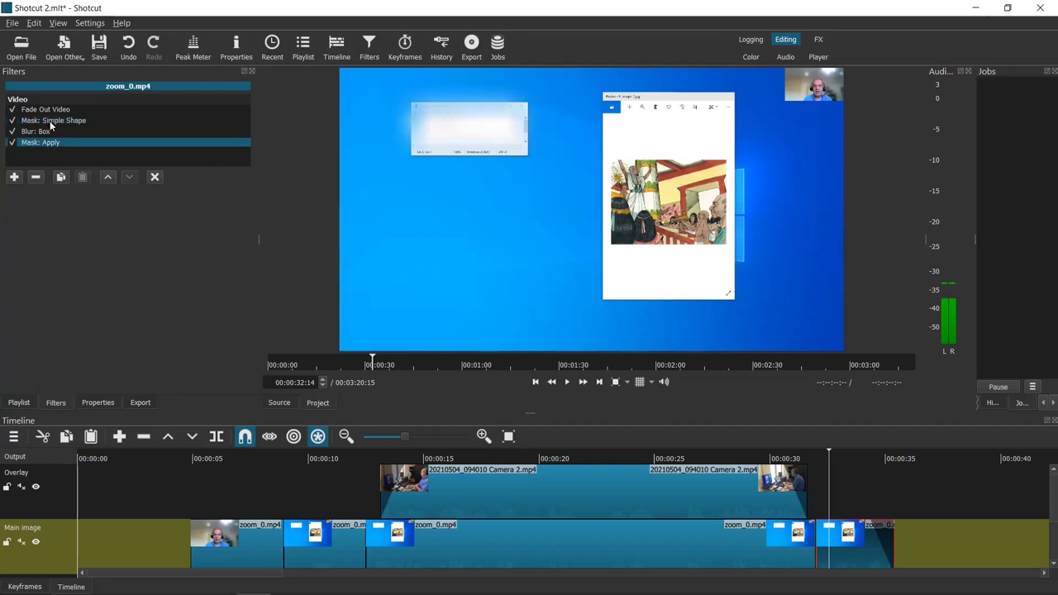
click(48, 122)
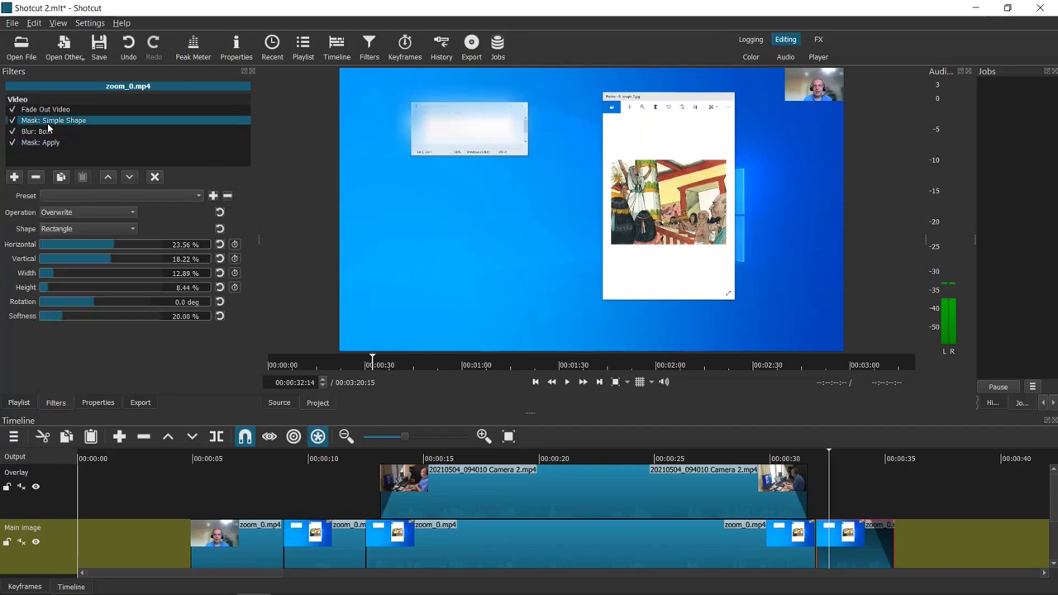
click(61, 178)
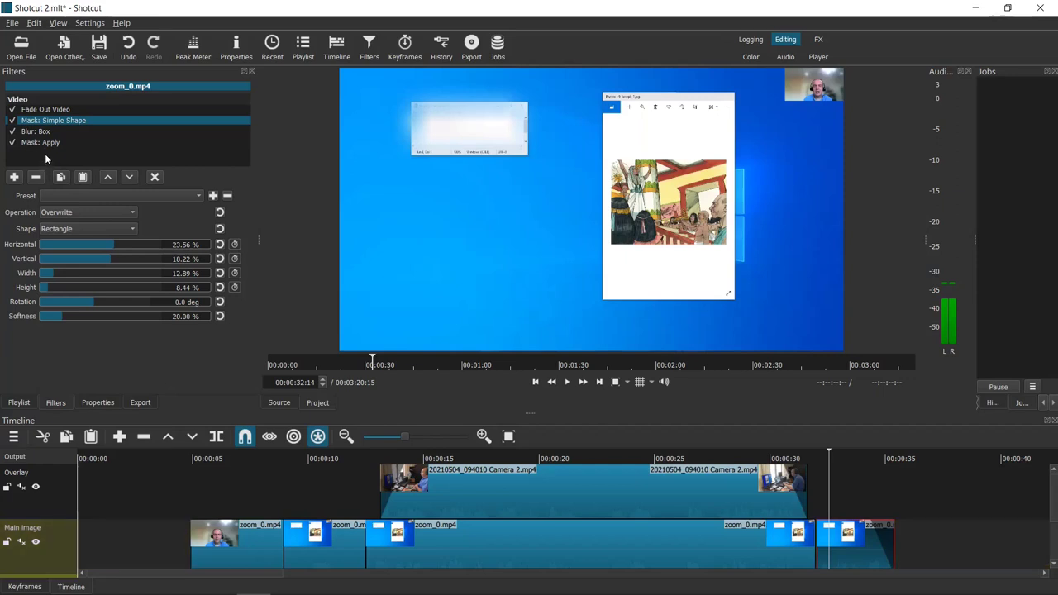
click(47, 142)
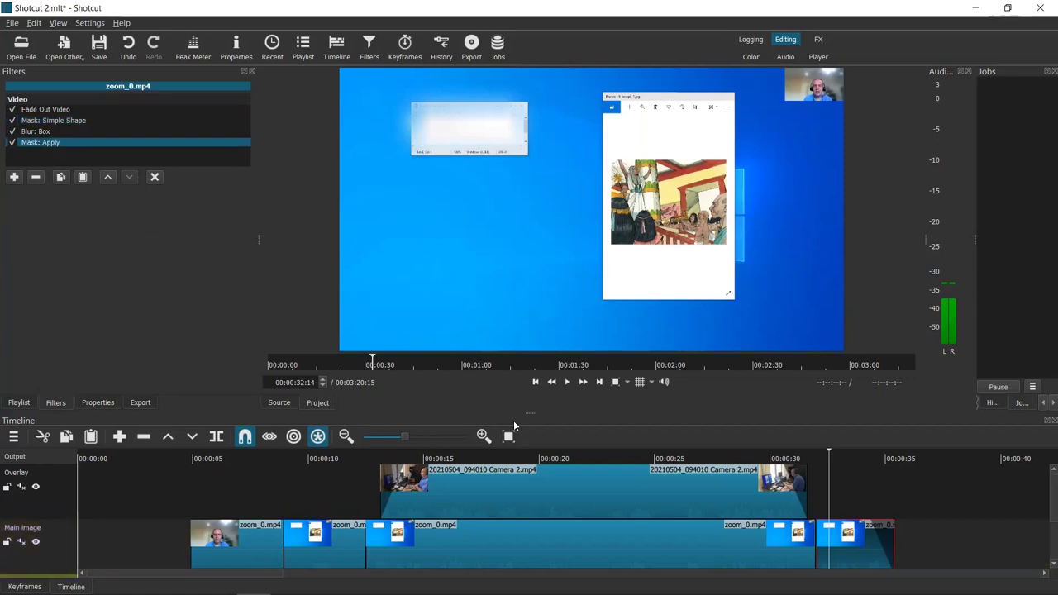
click(82, 178)
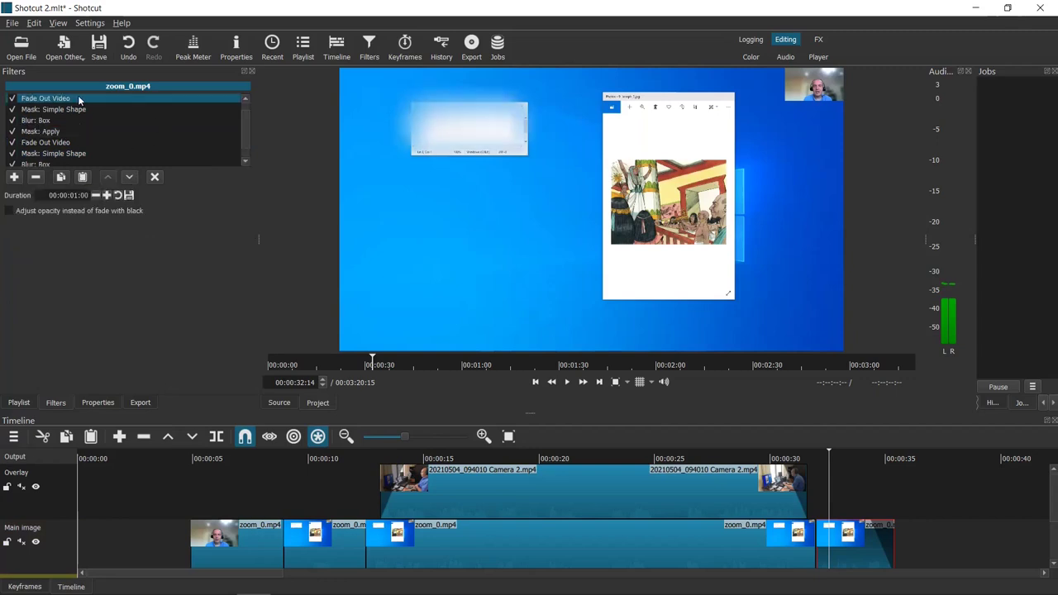
click(37, 142)
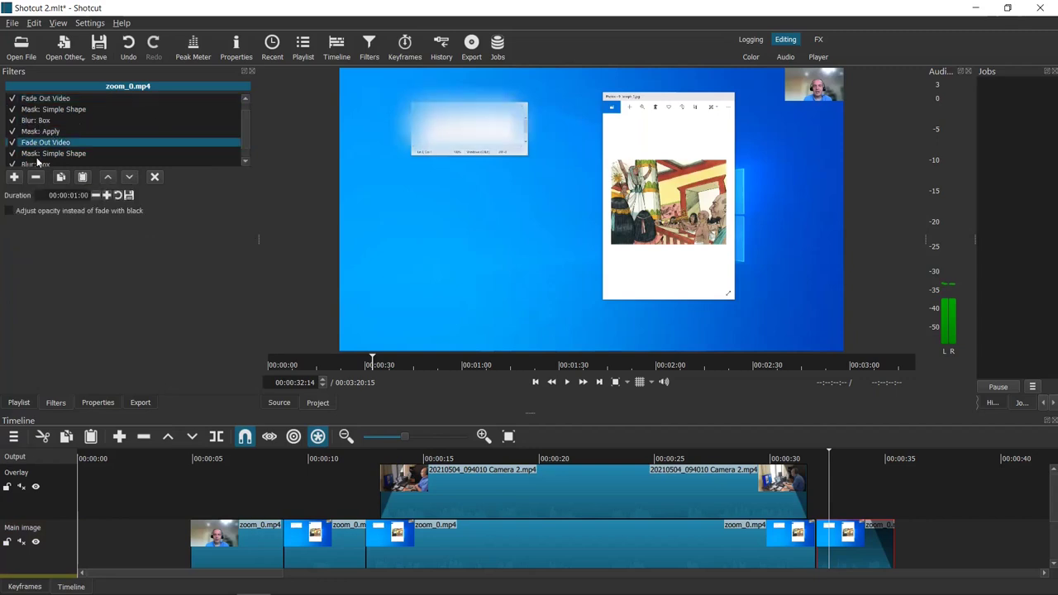
click(37, 177)
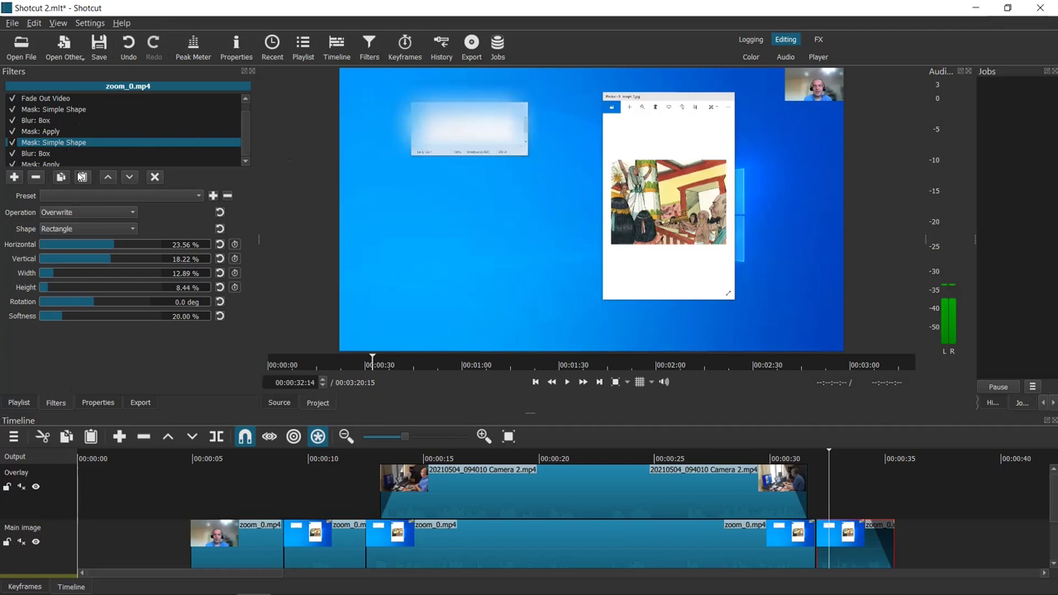
- Move the second Simple Shape mask over the picture at horizontal 71.56%, vertical 50.22%, and set its width to 8.44%
click(48, 154)
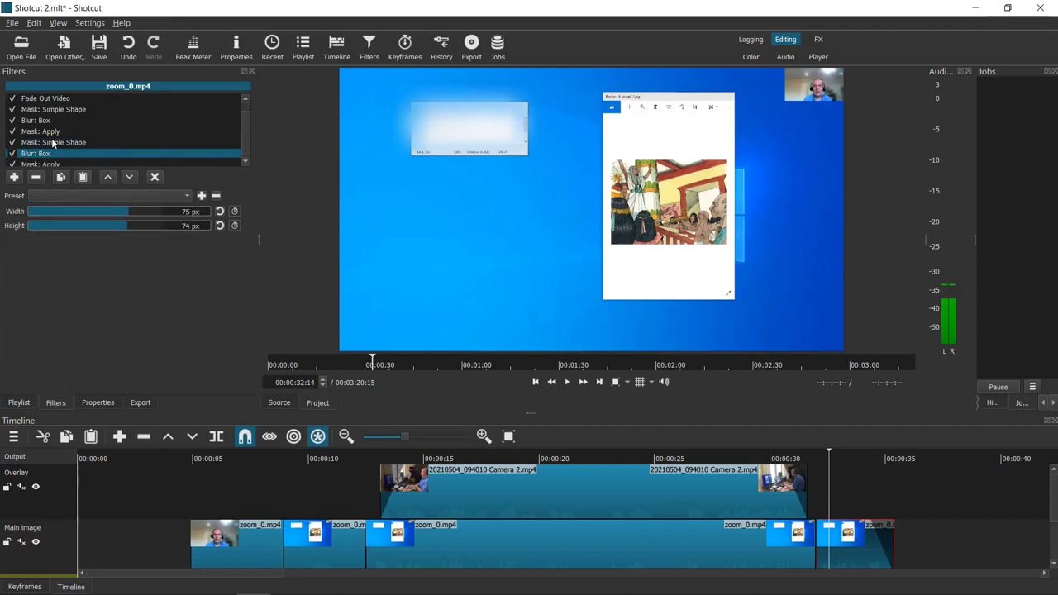
click(52, 142)
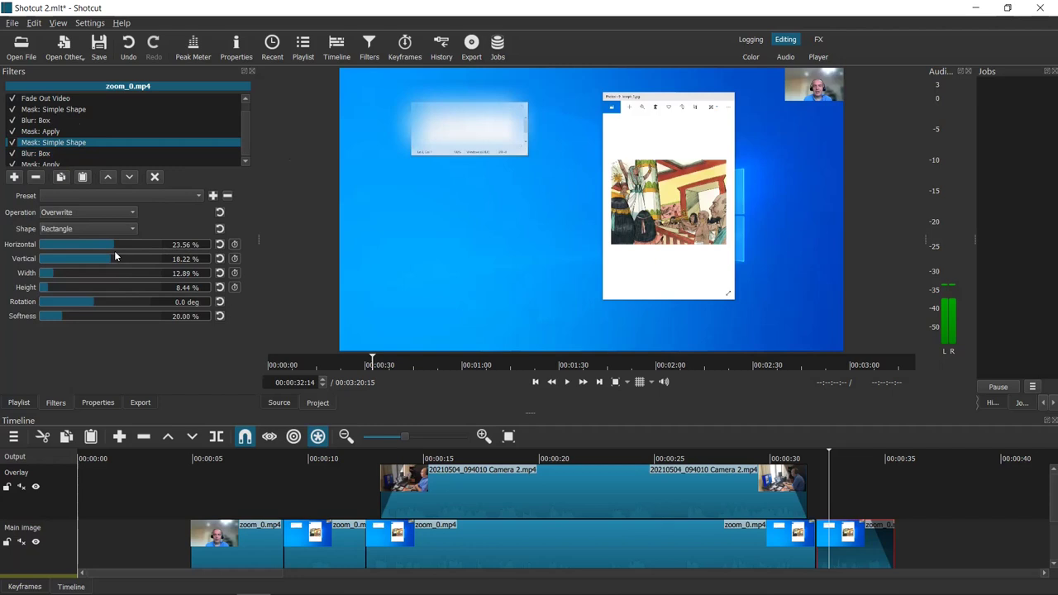
drag(114, 241, 133, 260)
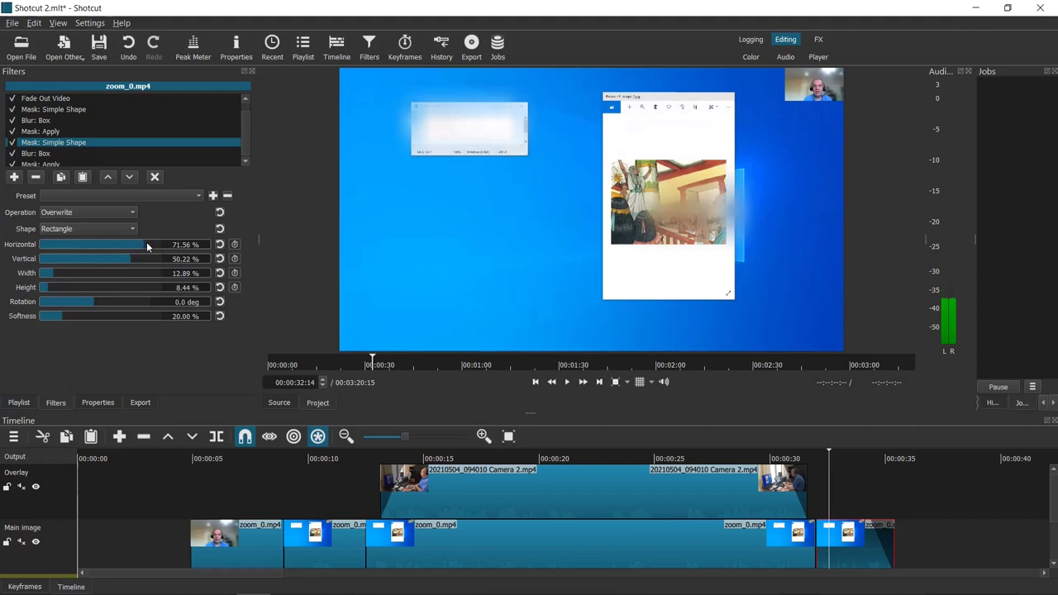
scroll(144, 241, down, 1)
scroll(144, 241, down, 2)
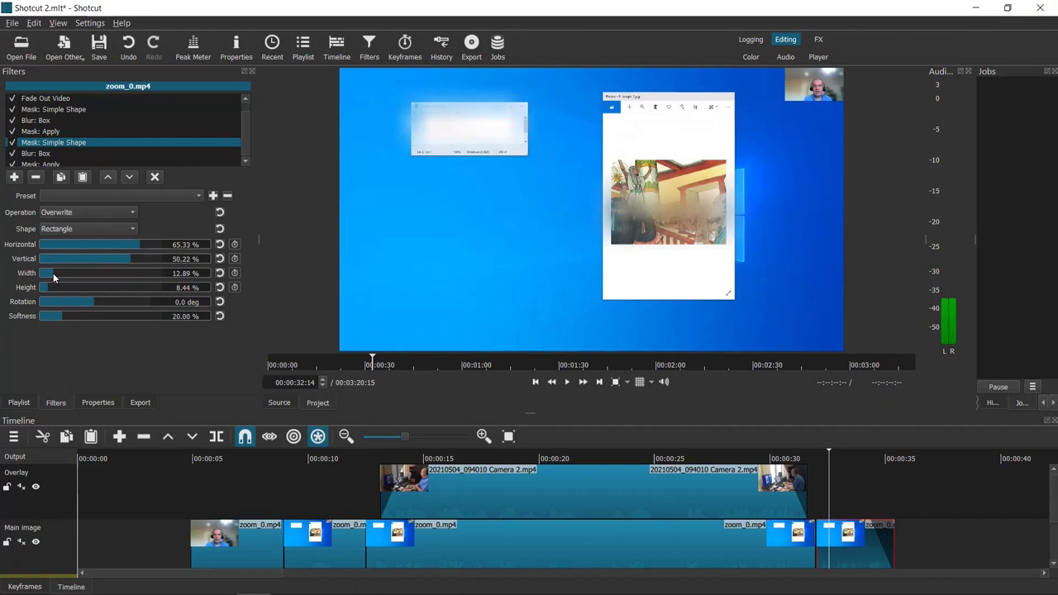
scroll(49, 273, down, 1)
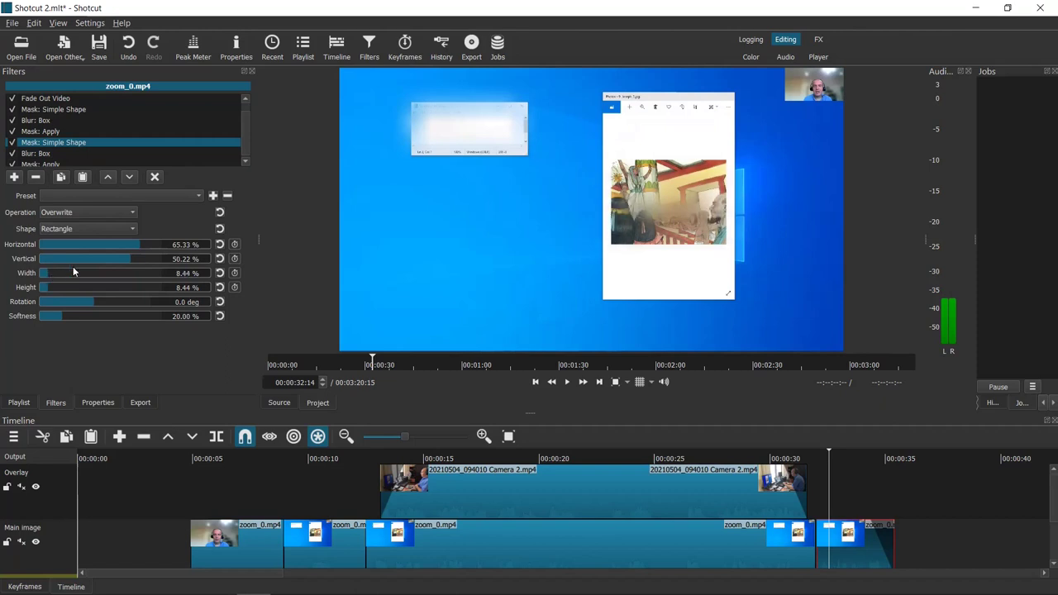
scroll(140, 241, up, 1)
scroll(144, 241, up, 2)
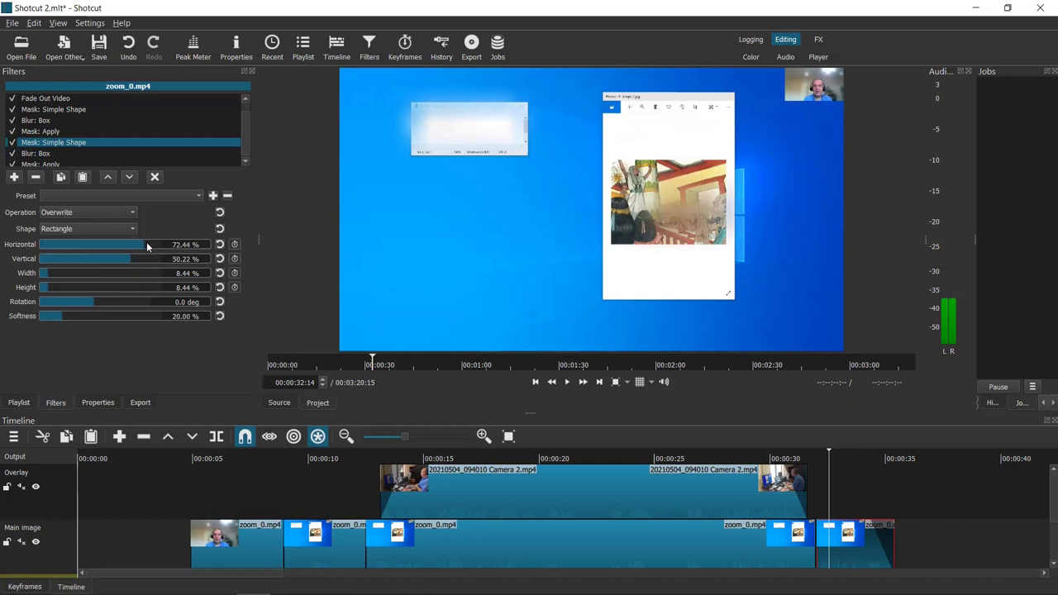
scroll(146, 242, up, 3)
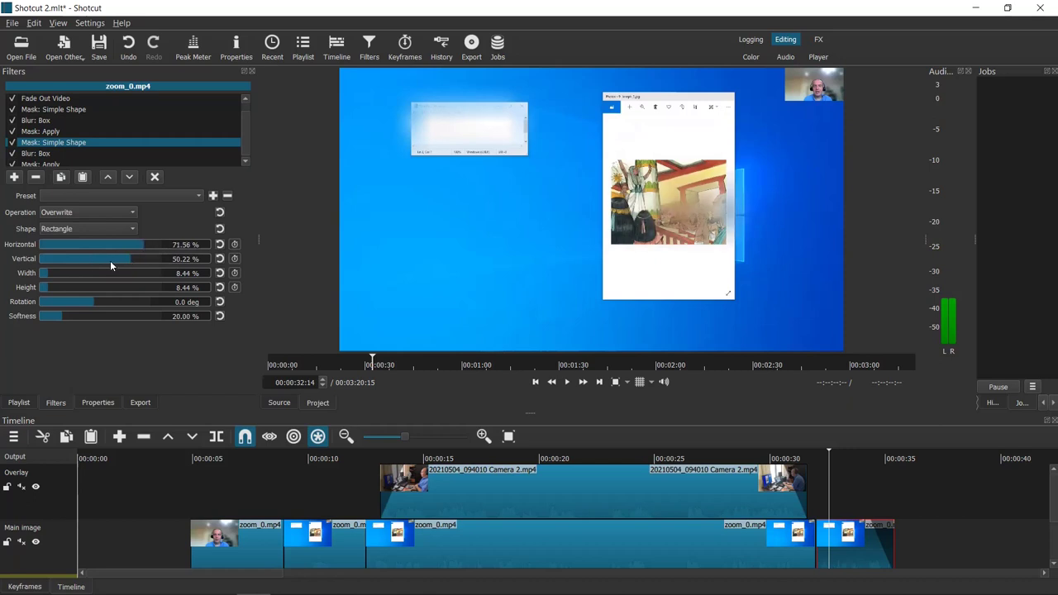
- Increase the second mask's height to 14.67% and shift it to horizontal 74.22%, vertical 53.78%
mouse_move(49, 285)
mouse_down()
mouse_move(66, 286)
mouse_move(57, 287)
mouse_up()
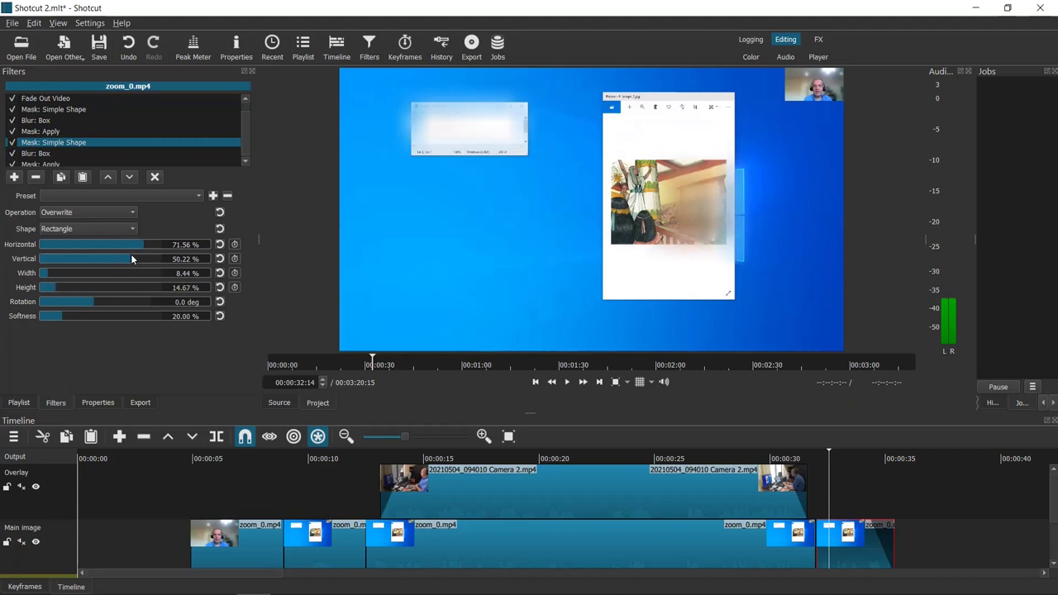
scroll(131, 259, down, 3)
drag(145, 244, 146, 244)
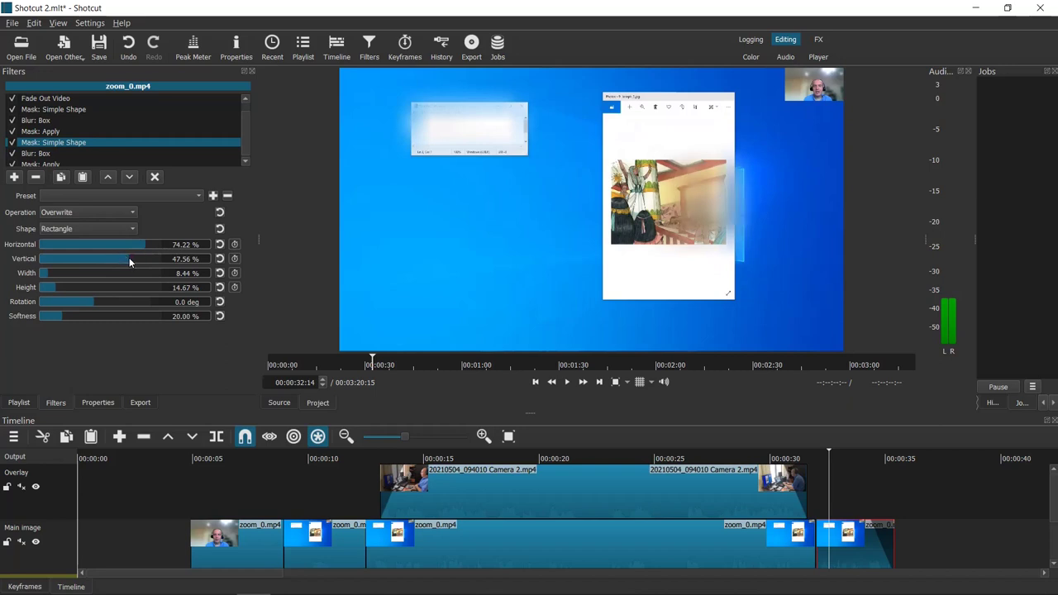
drag(129, 257, 135, 261)
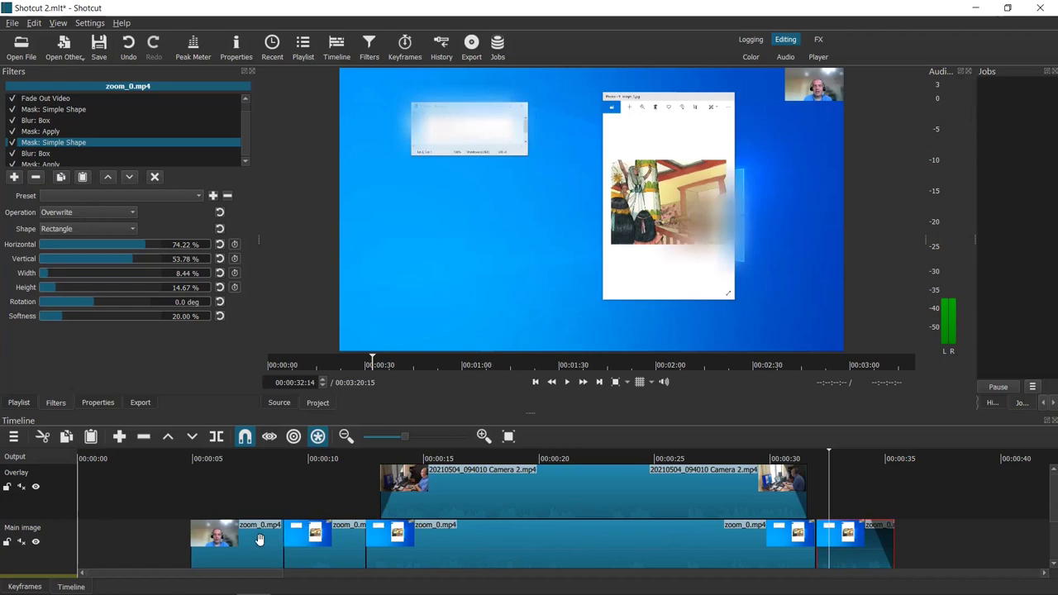
- Review the filters and placement of the zoom_0.mp4 clips, the Camera 2 overlay and the Background music clip
click(327, 543)
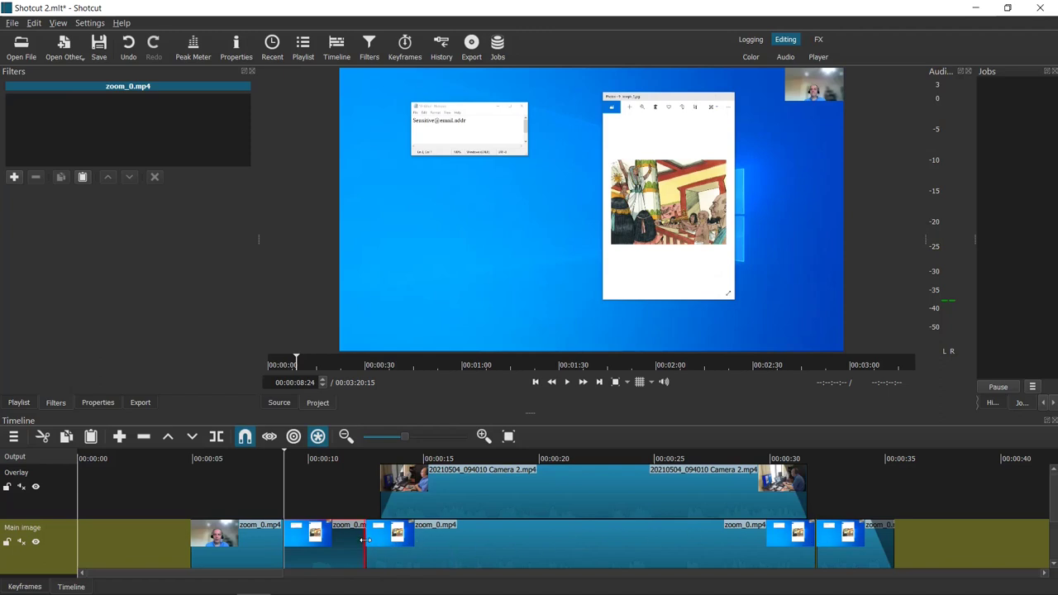
click(441, 536)
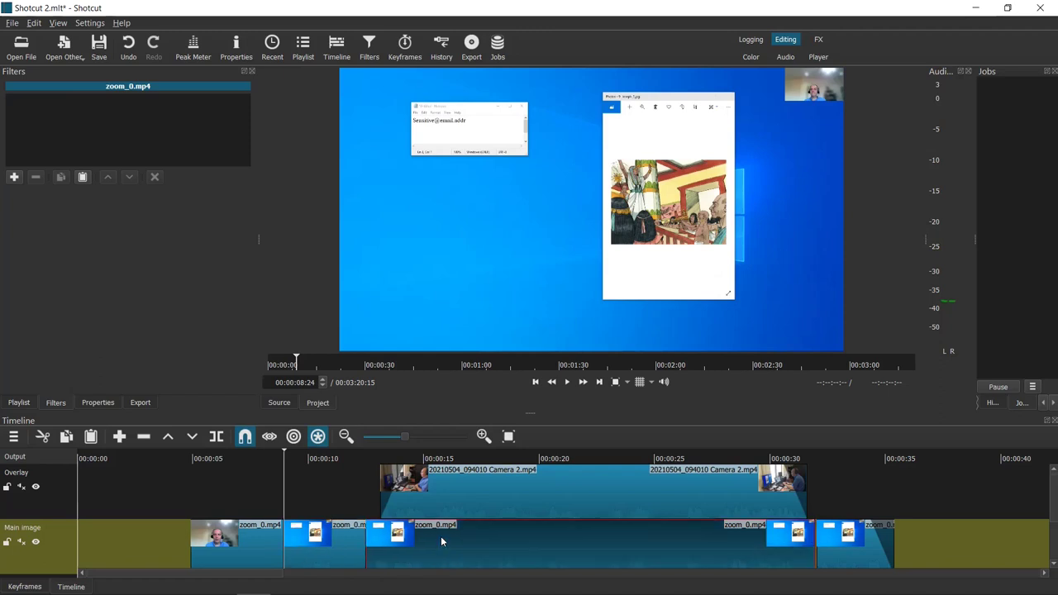
click(859, 546)
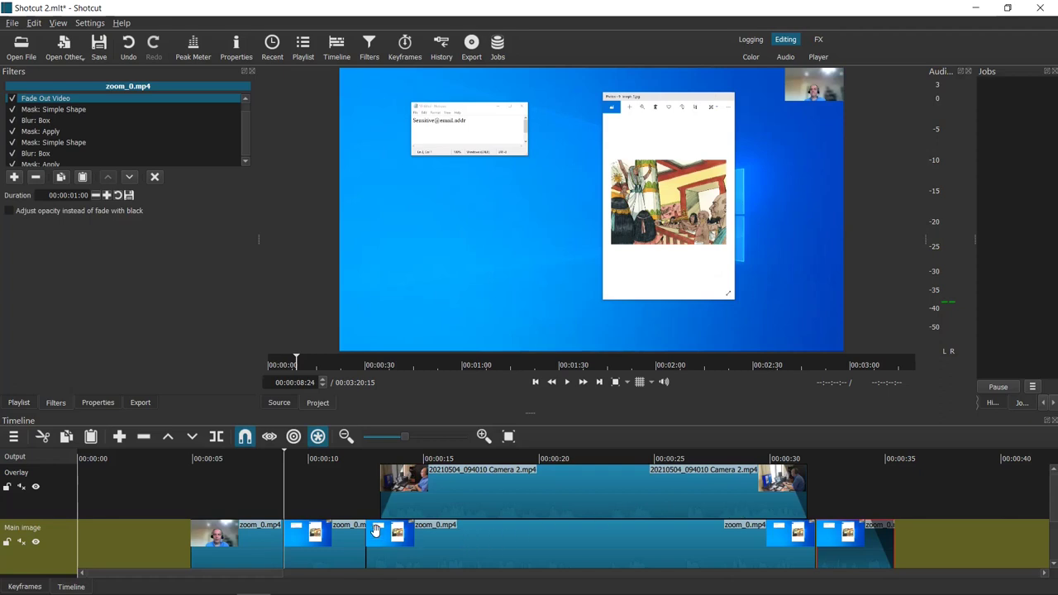
click(382, 483)
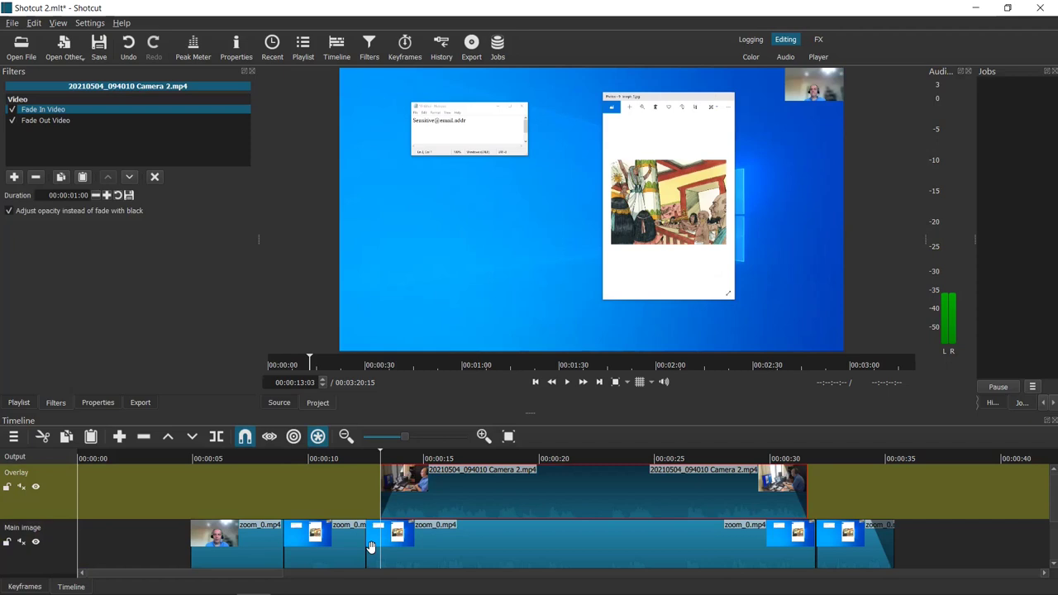
mouse_move(800, 550)
mouse_down()
mouse_move(790, 484)
mouse_move(785, 536)
mouse_up()
click(792, 489)
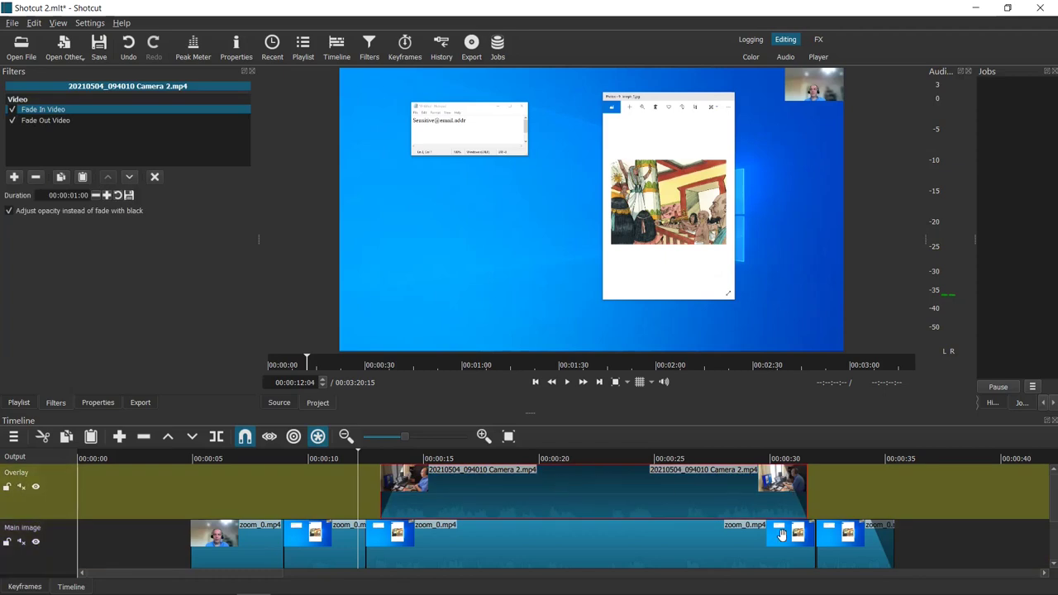
drag(485, 462, 808, 498)
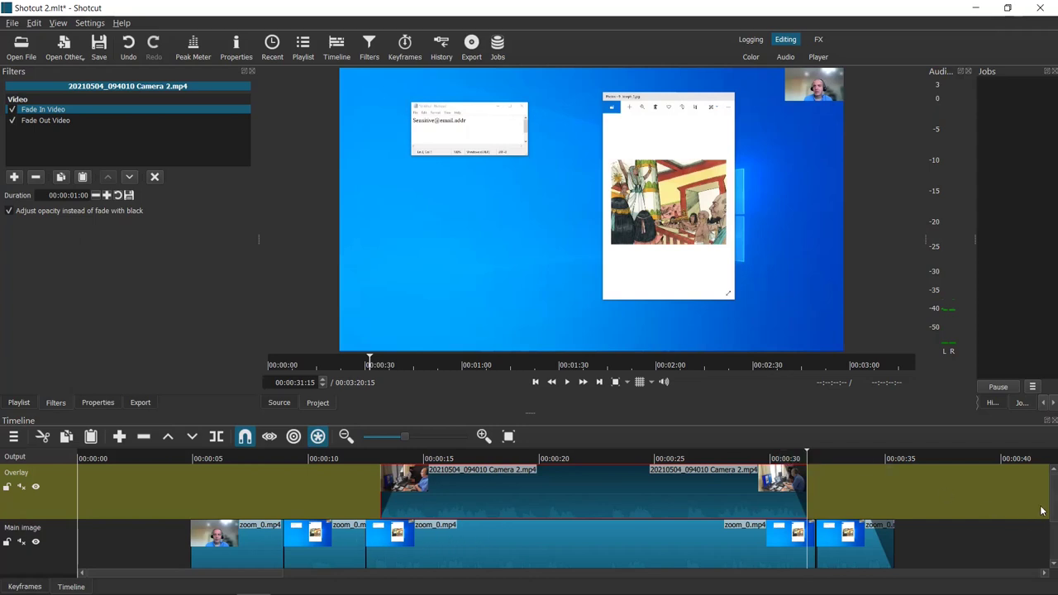
scroll(1039, 503, down, 2)
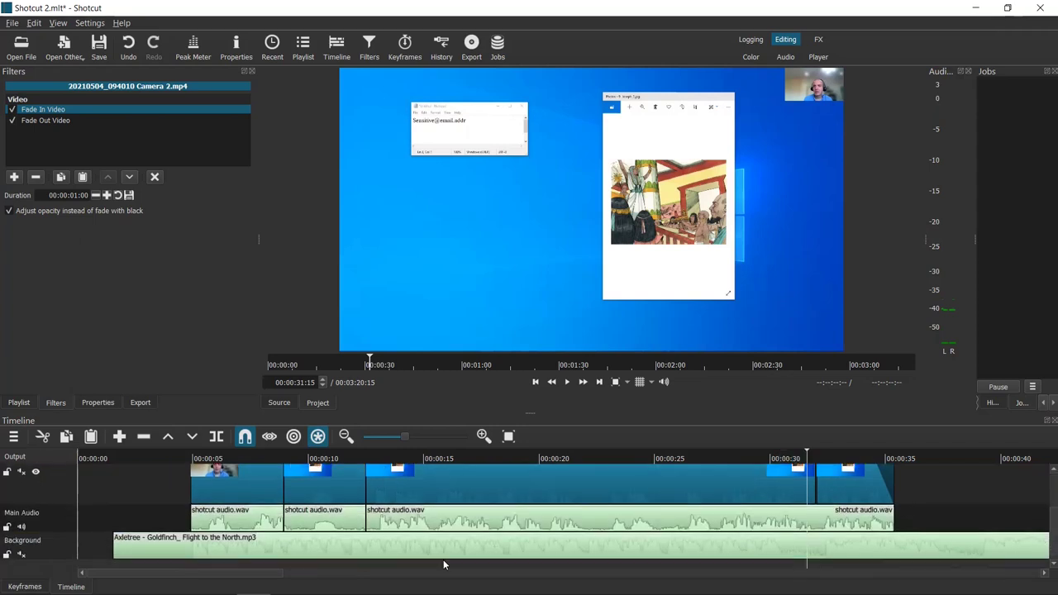
click(225, 555)
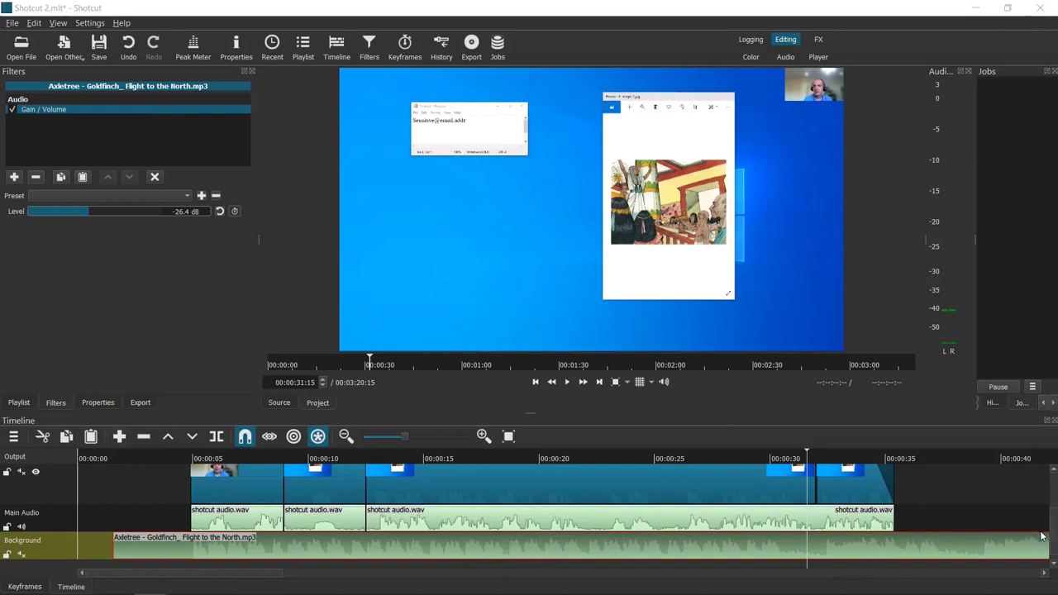
click(1042, 533)
scroll(1042, 513, up, 3)
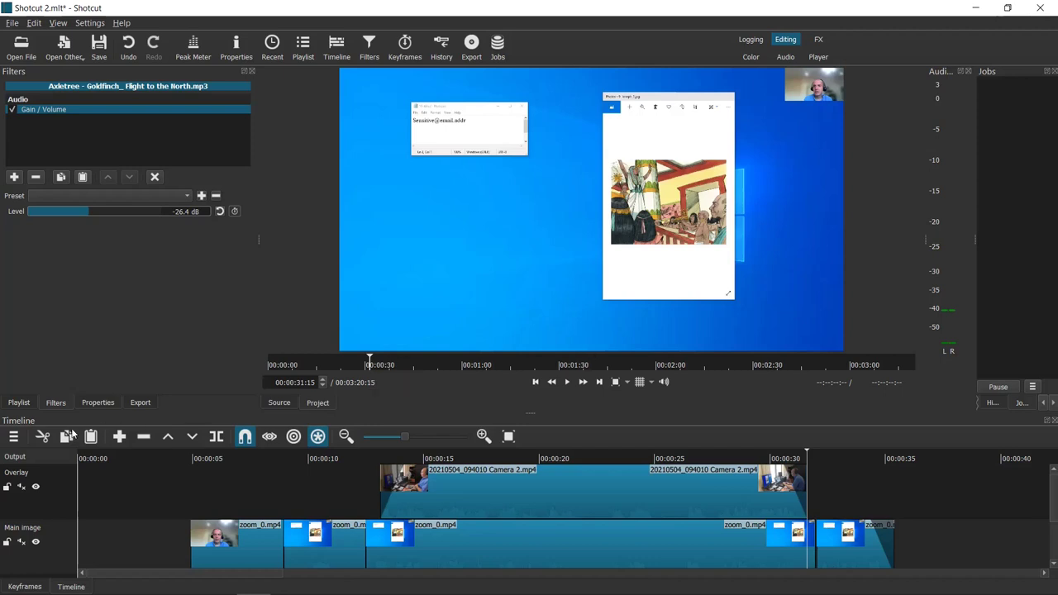
- Add coverImage200.jpg from the playlist to the Overlay track at about 00:00:08, ahead of the Camera 2 clip
click(18, 403)
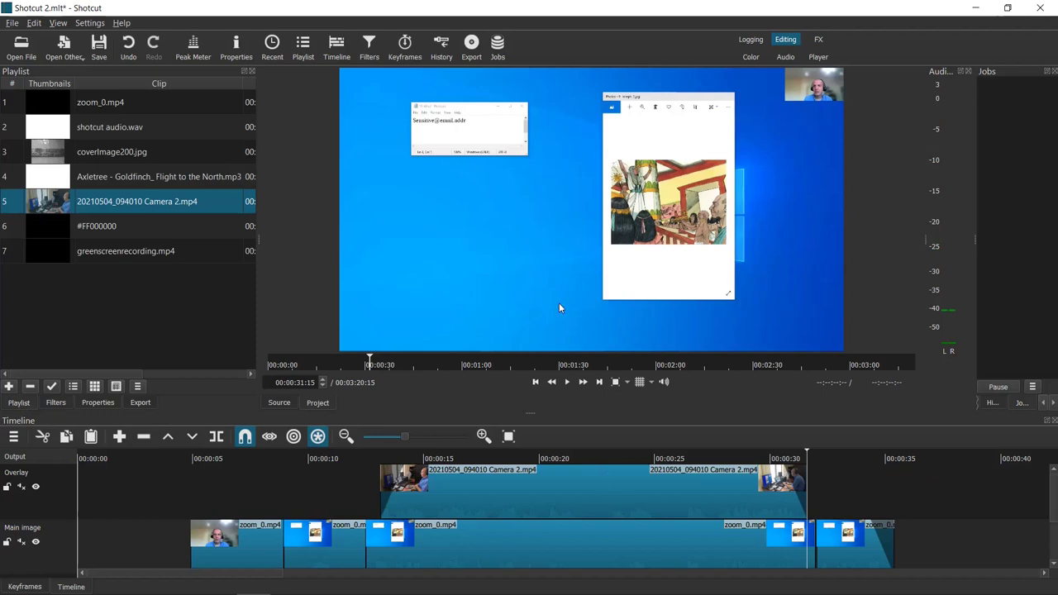
click(93, 153)
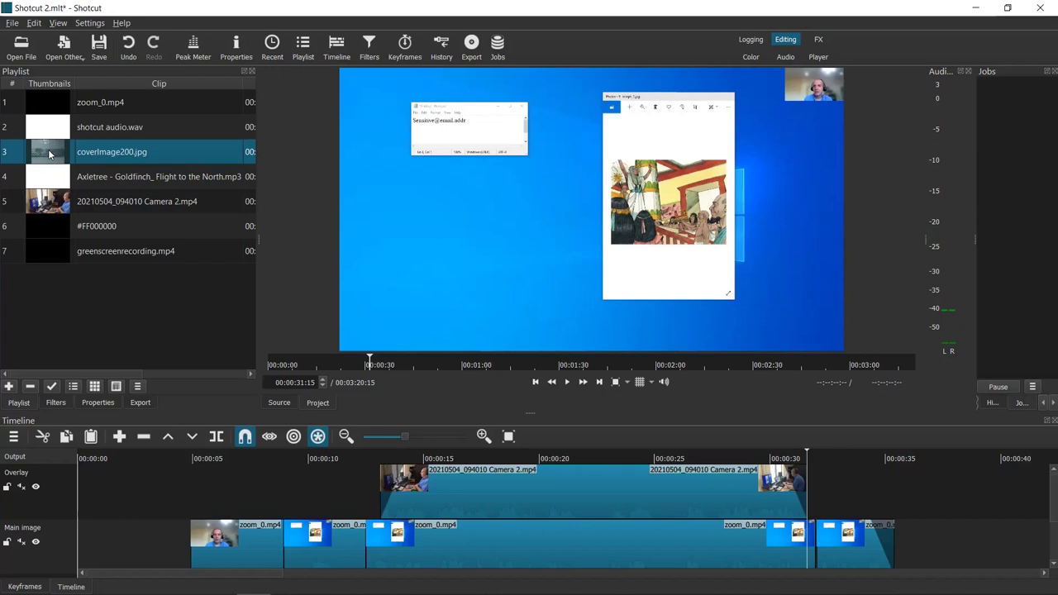
drag(49, 154, 257, 492)
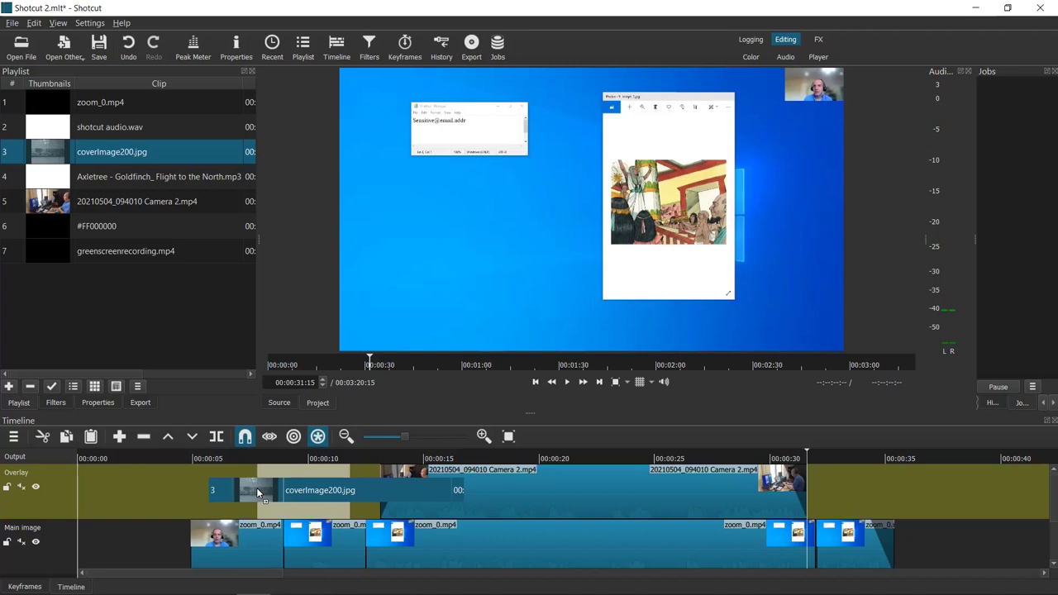
drag(257, 494, 257, 489)
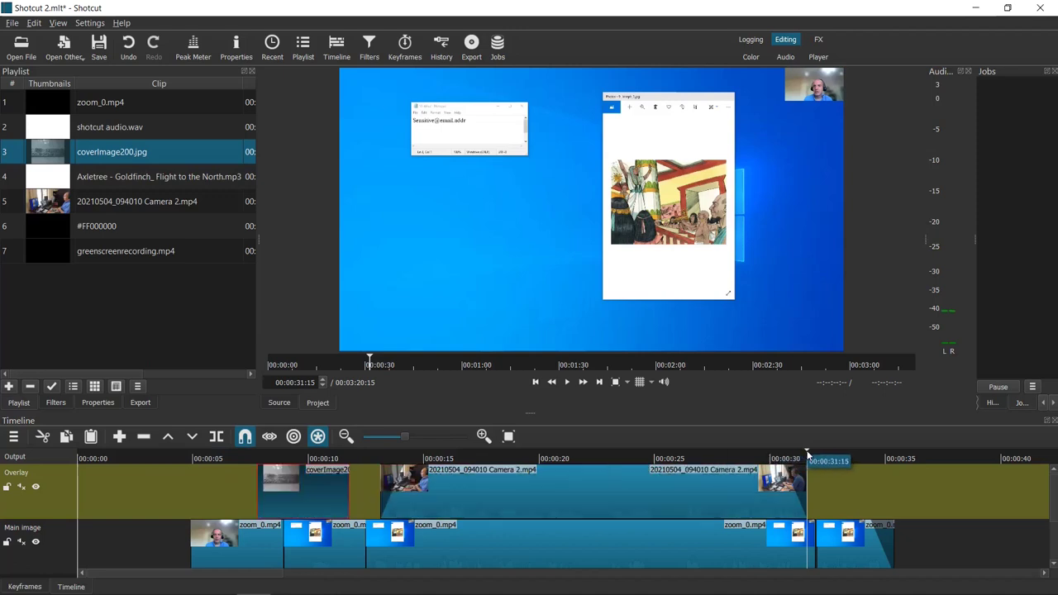
- Play back from 00:00:07:05 to preview the overlaid image, and return the playhead to 00:00:06:07
drag(806, 456, 244, 493)
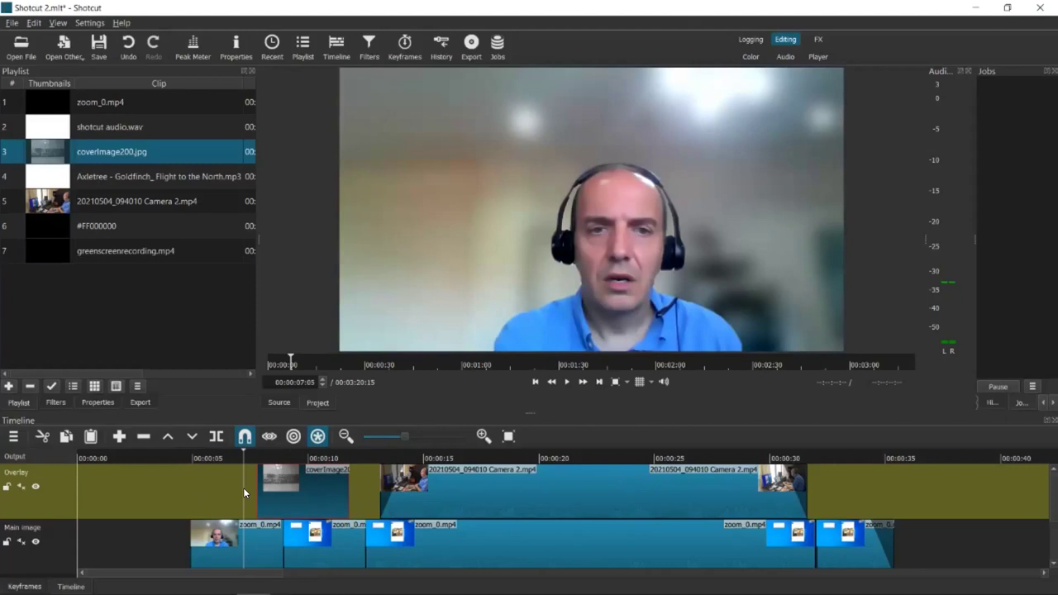
click(566, 382)
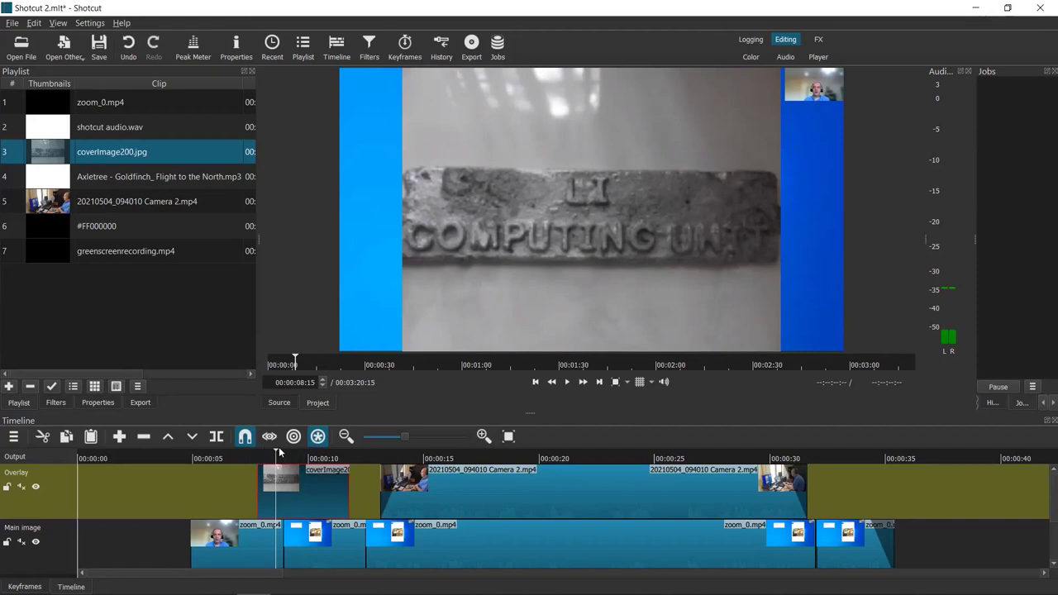
click(247, 458)
click(223, 458)
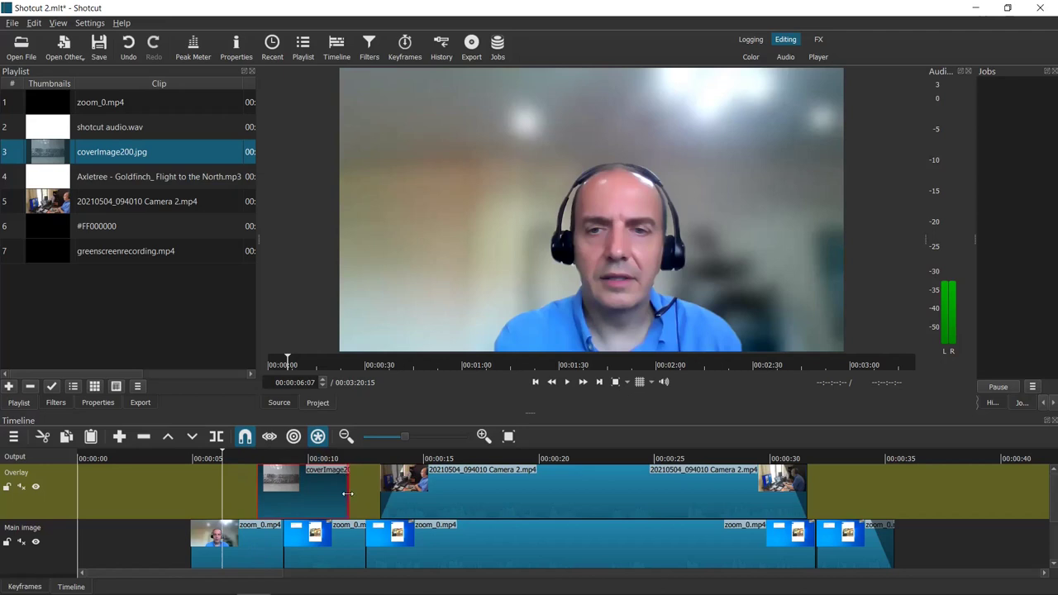
- Trim coverImage200.jpg to about three seconds, starting just after the second zoom_0.mp4 clip begins, and play back its appearance
mouse_move(348, 494)
mouse_down()
mouse_move(298, 497)
mouse_move(360, 496)
mouse_move(299, 490)
mouse_move(329, 494)
mouse_up()
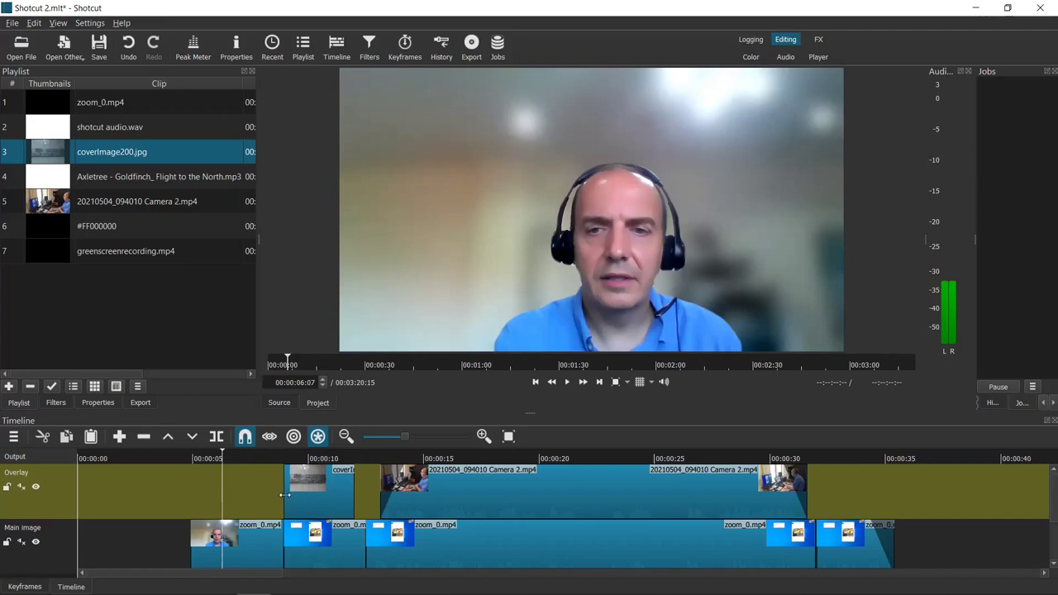
drag(286, 495, 297, 495)
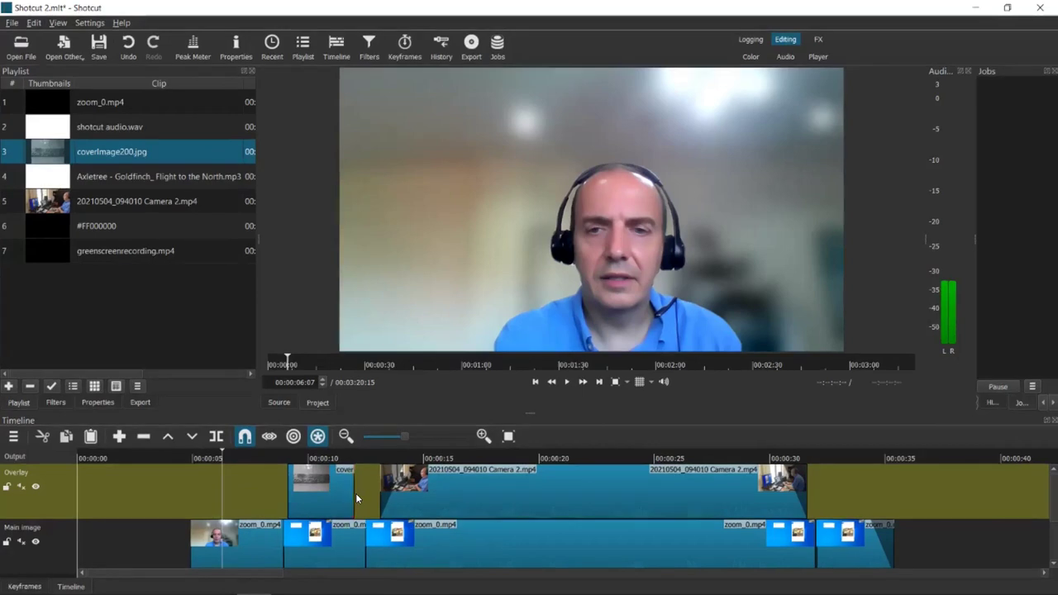
click(569, 381)
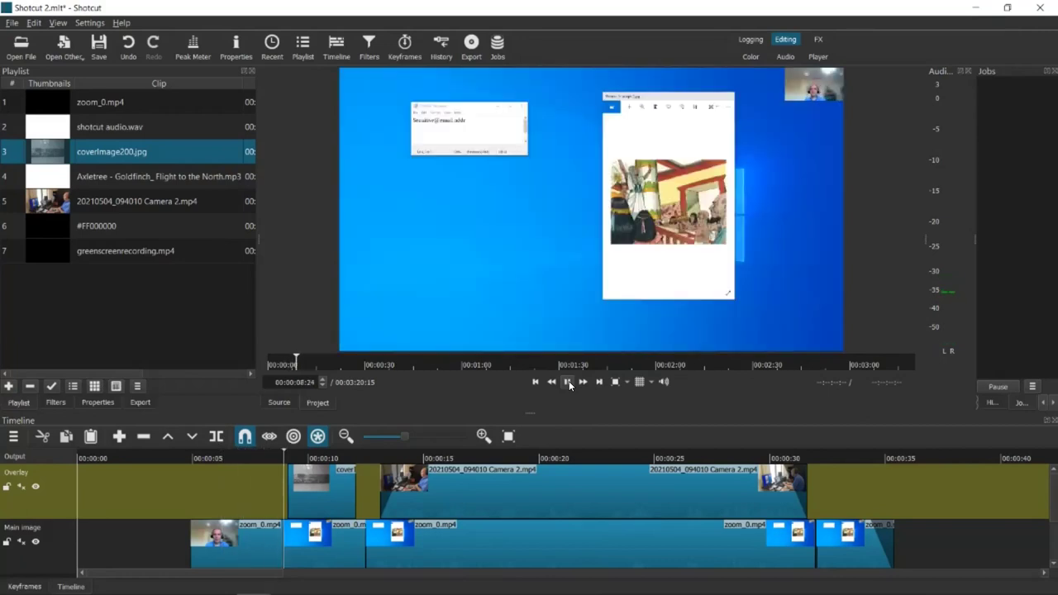
click(568, 381)
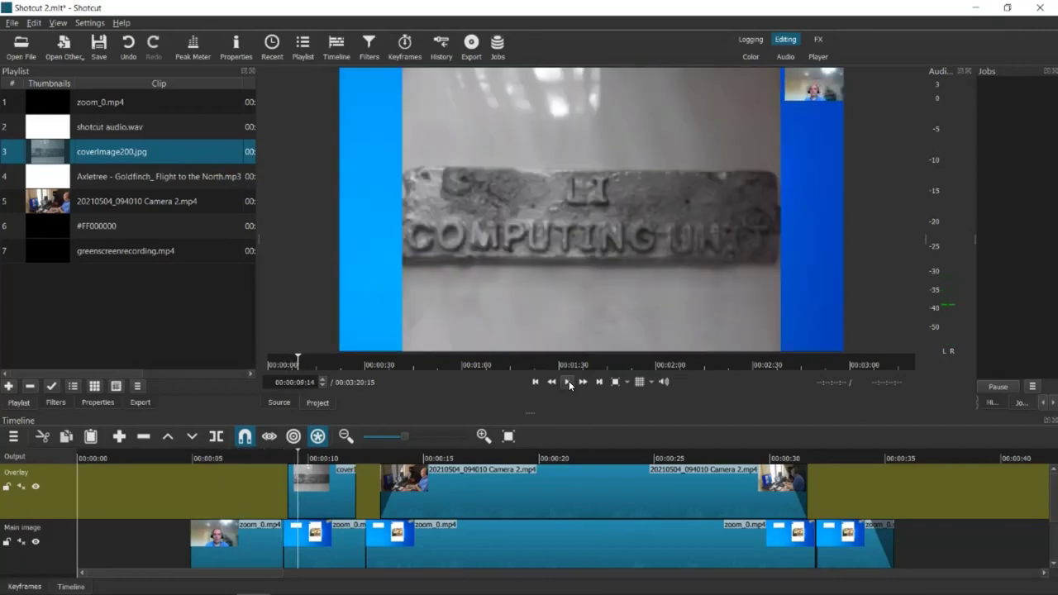
- Add a Size, Position & Rotate filter to the coverImage200.jpg clip
click(56, 403)
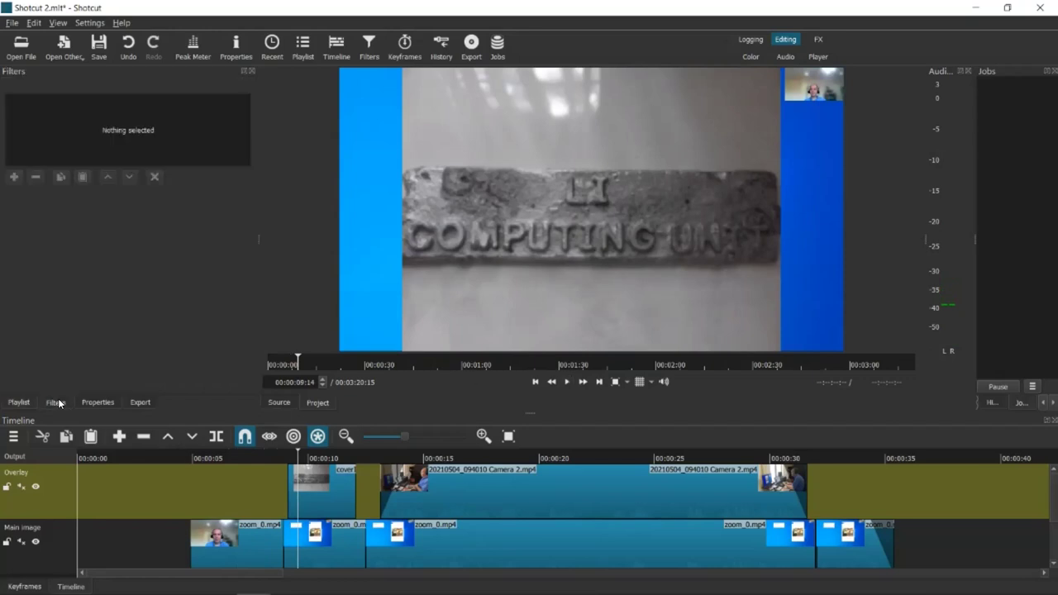
click(335, 497)
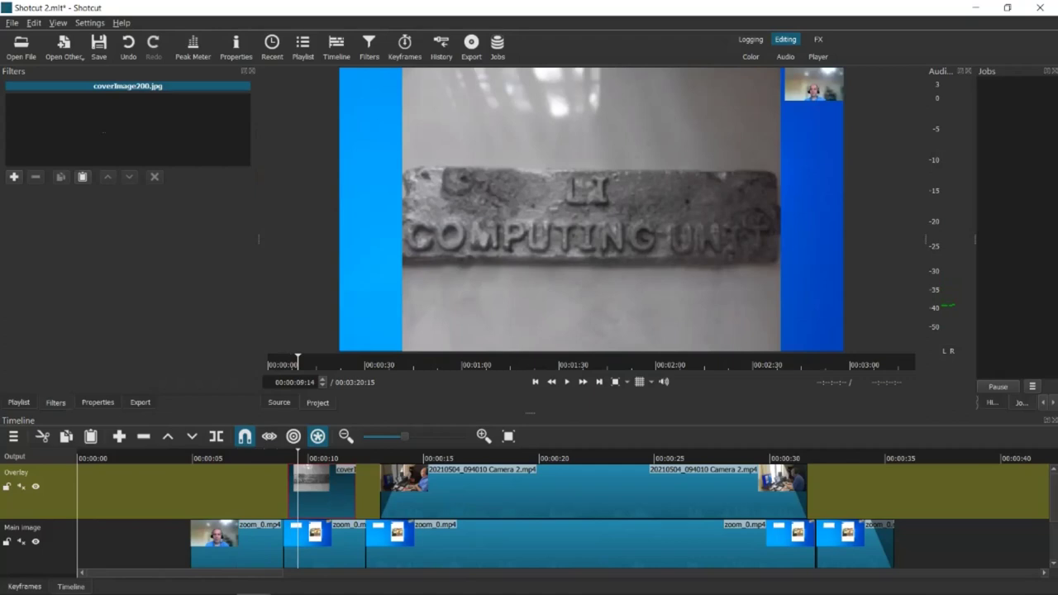
click(14, 177)
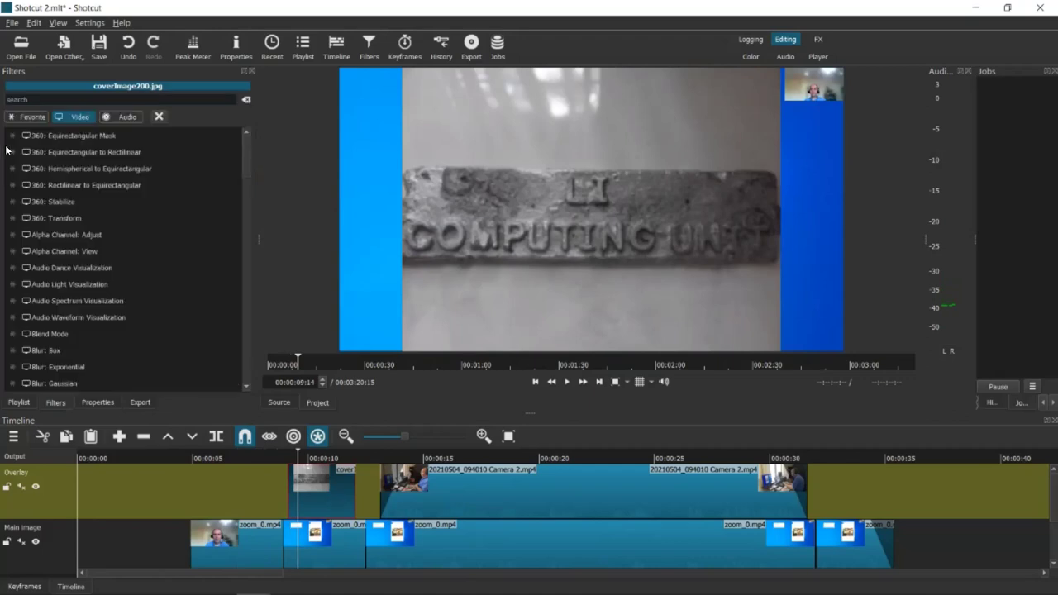
text(size)
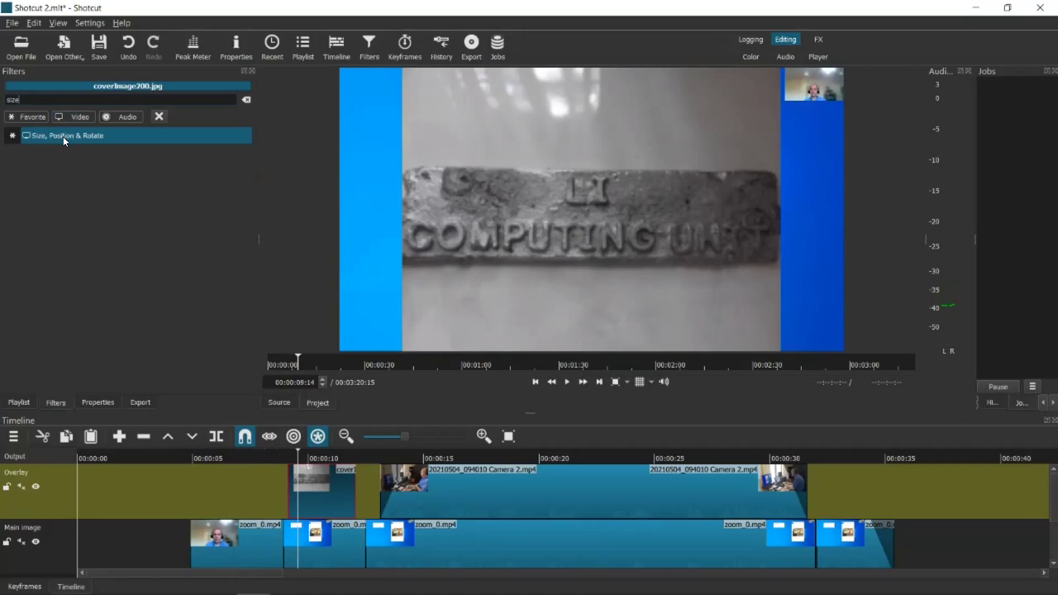
click(62, 136)
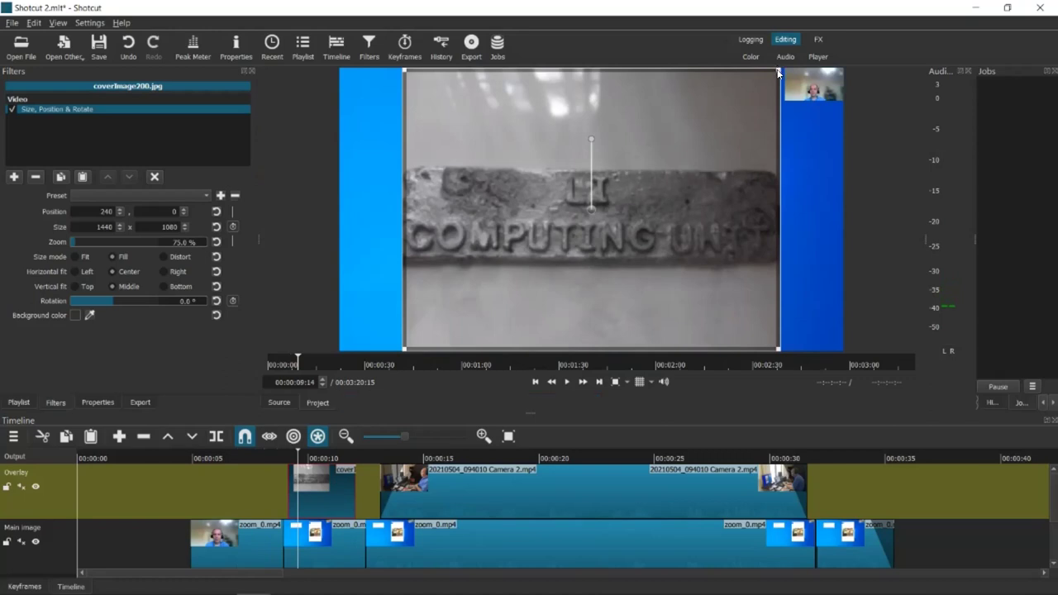
- Shrink the image to 329 x 247 at position 219, 742, and play back from 00:00:08:14 to check it
drag(776, 68, 439, 275)
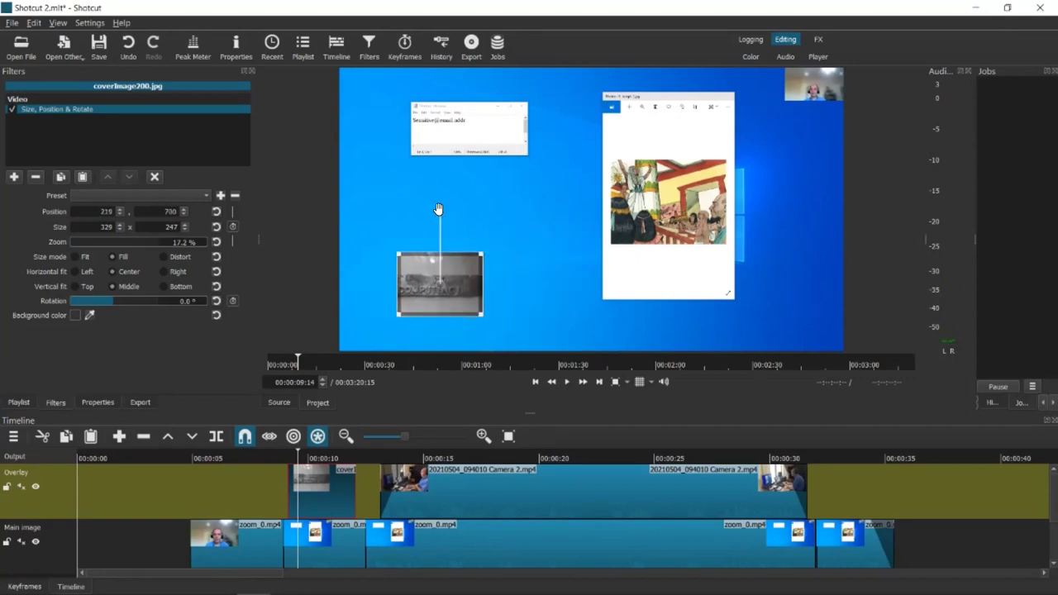
mouse_move(440, 213)
mouse_down()
mouse_move(410, 325)
mouse_move(453, 327)
mouse_move(435, 327)
mouse_move(378, 241)
mouse_move(434, 222)
mouse_move(459, 229)
mouse_move(446, 230)
mouse_up()
drag(443, 287, 444, 303)
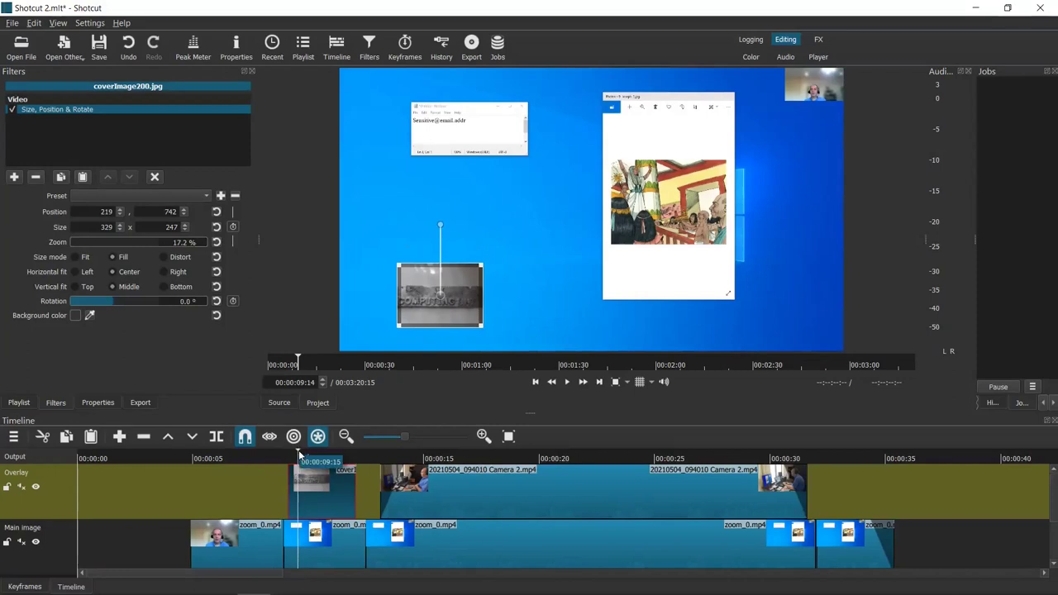
click(275, 453)
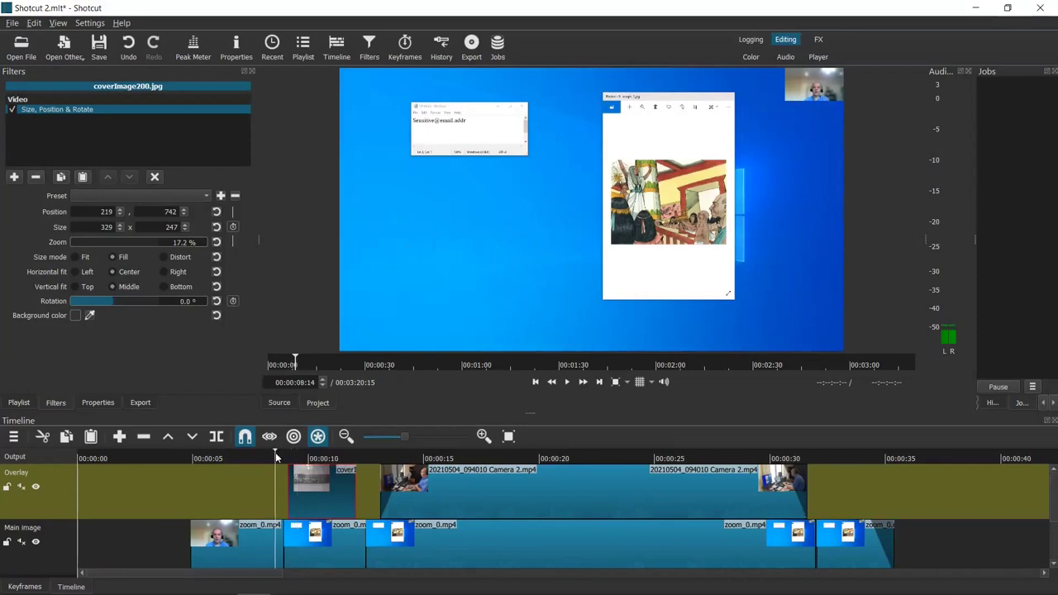
click(568, 383)
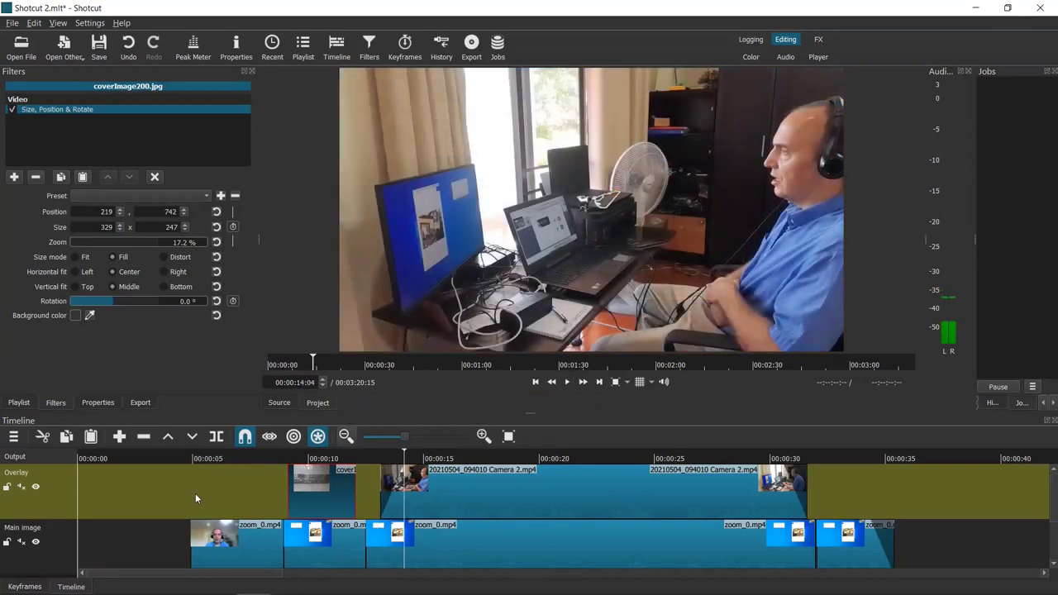
- Add a Fade In Video filter to coverImage200.jpg that adjusts opacity instead of fading with black
click(333, 486)
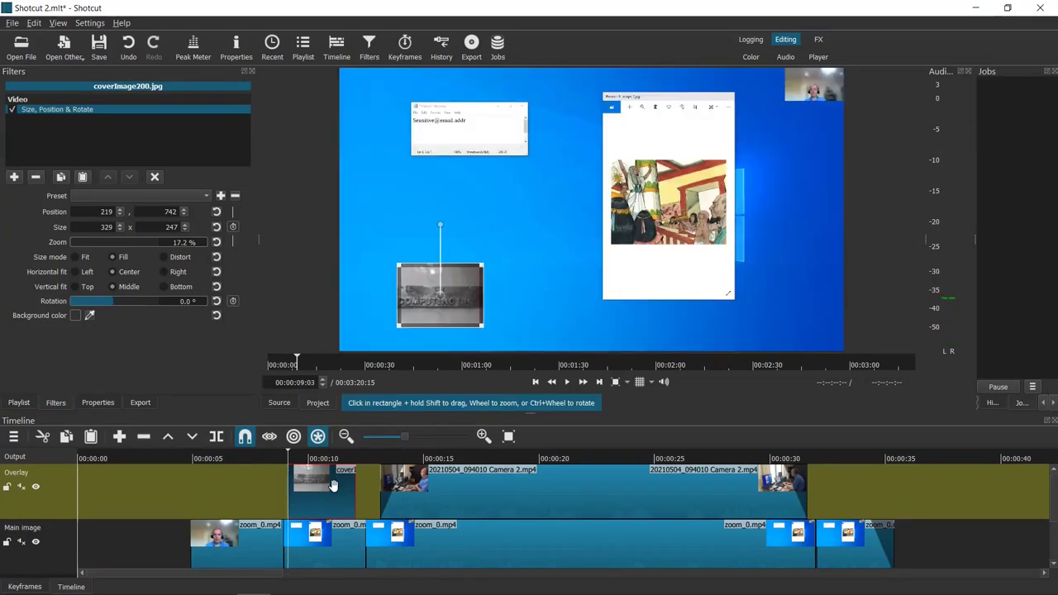
click(14, 177)
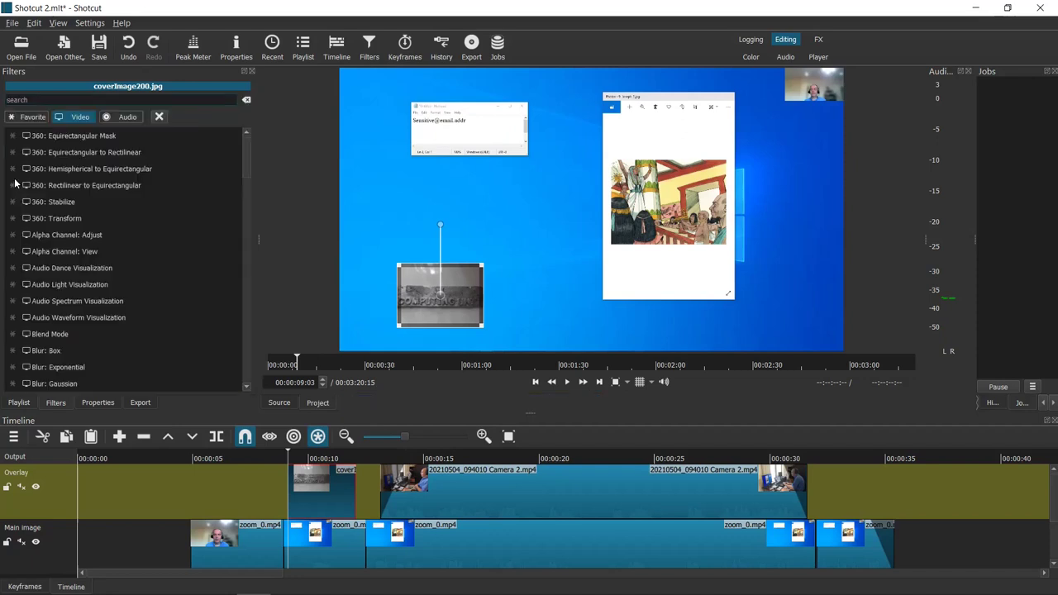
text(fade)
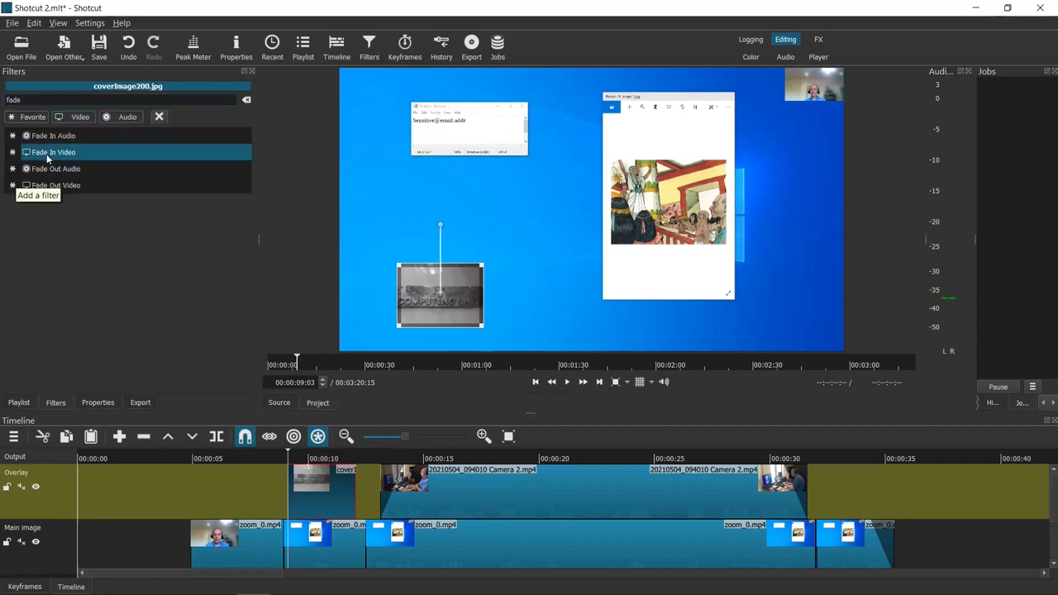
click(48, 154)
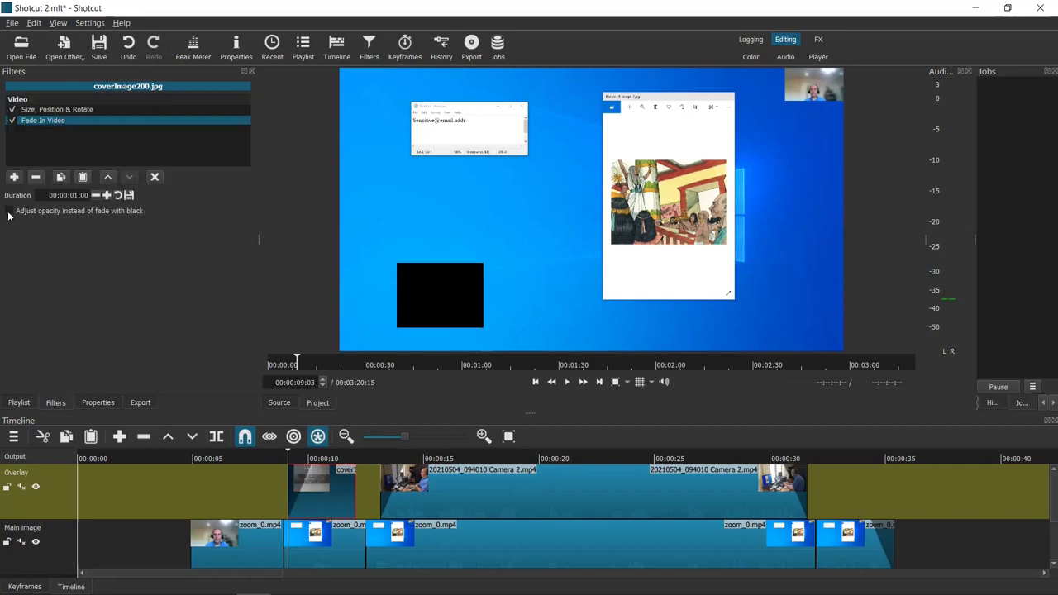
click(9, 211)
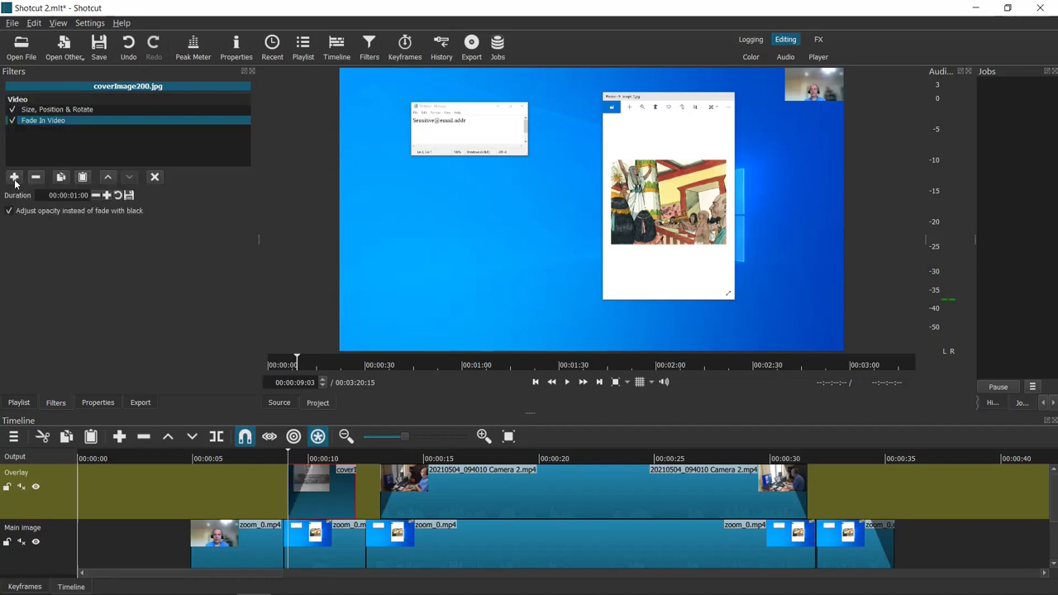
- Add a Fade Out Video filter to the coverImage200.jpg clip
click(14, 177)
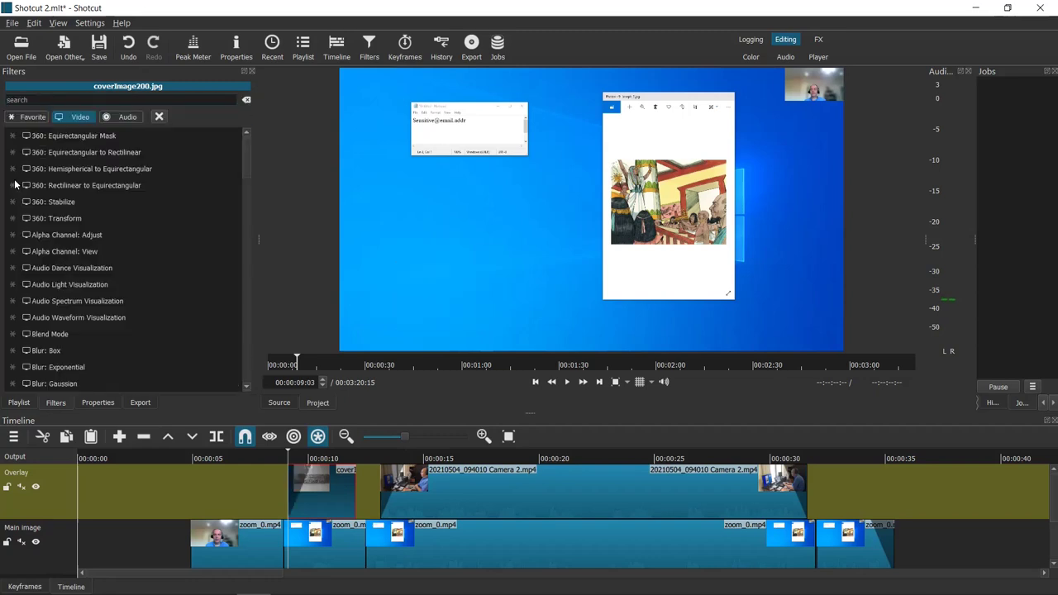
text(fade)
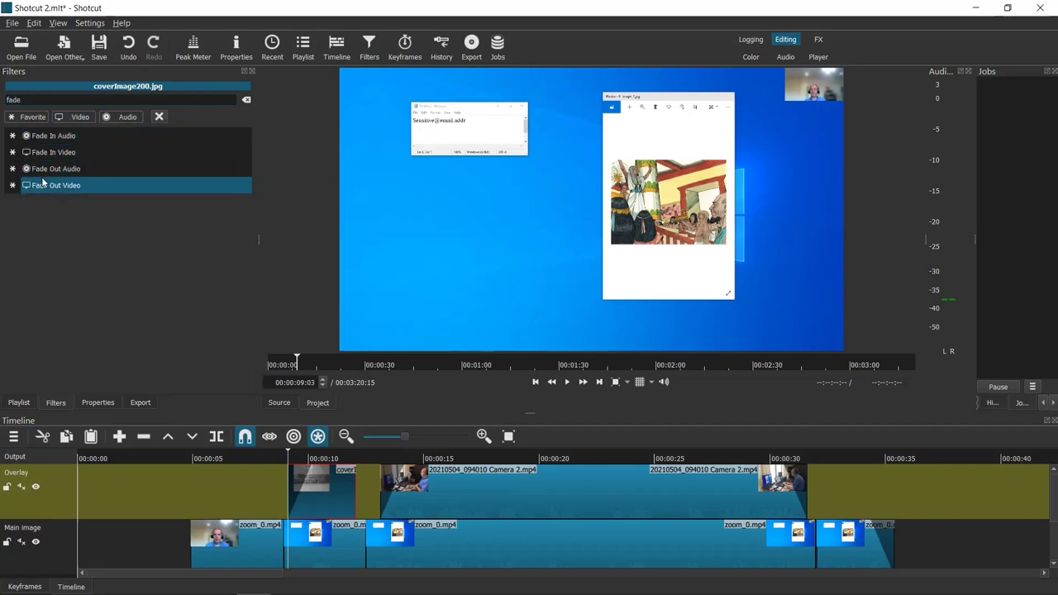
click(44, 184)
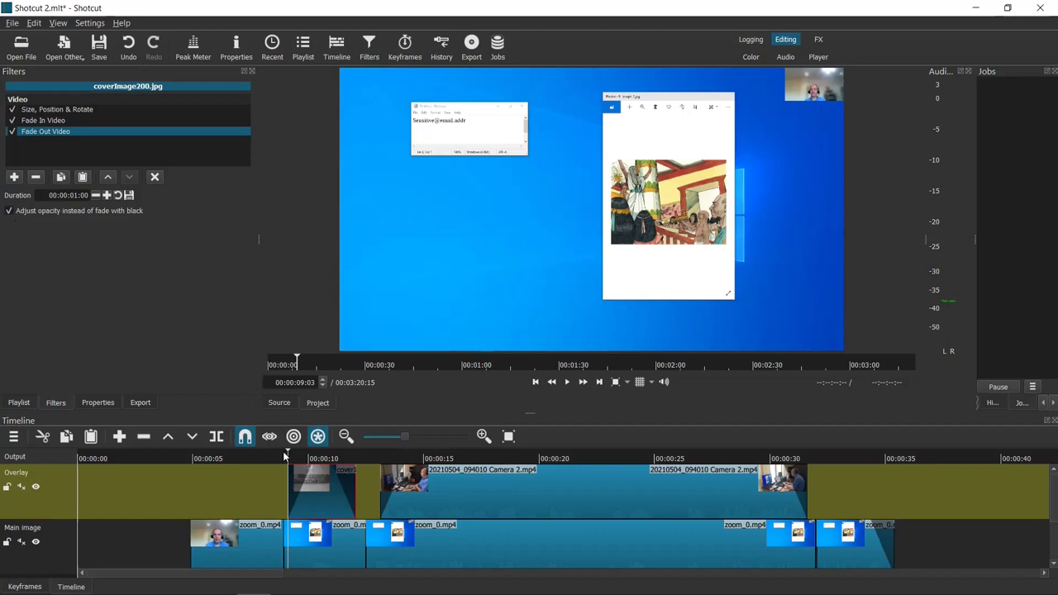
- Play back coverImage200.jpg's fades from 00:00:08:11, then return the playhead to 00:00:07:21
drag(289, 449, 273, 453)
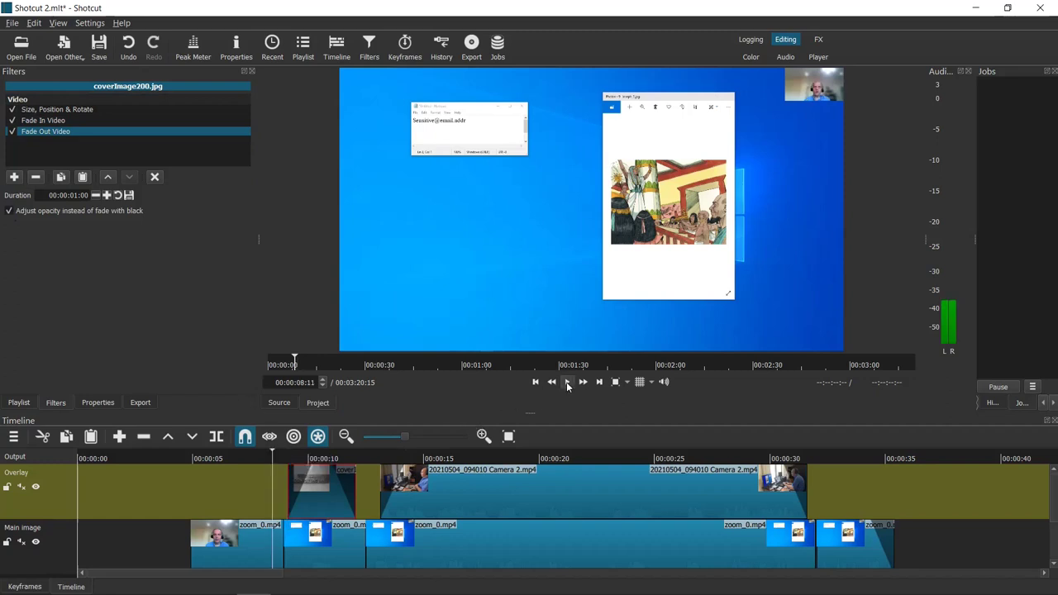
click(567, 383)
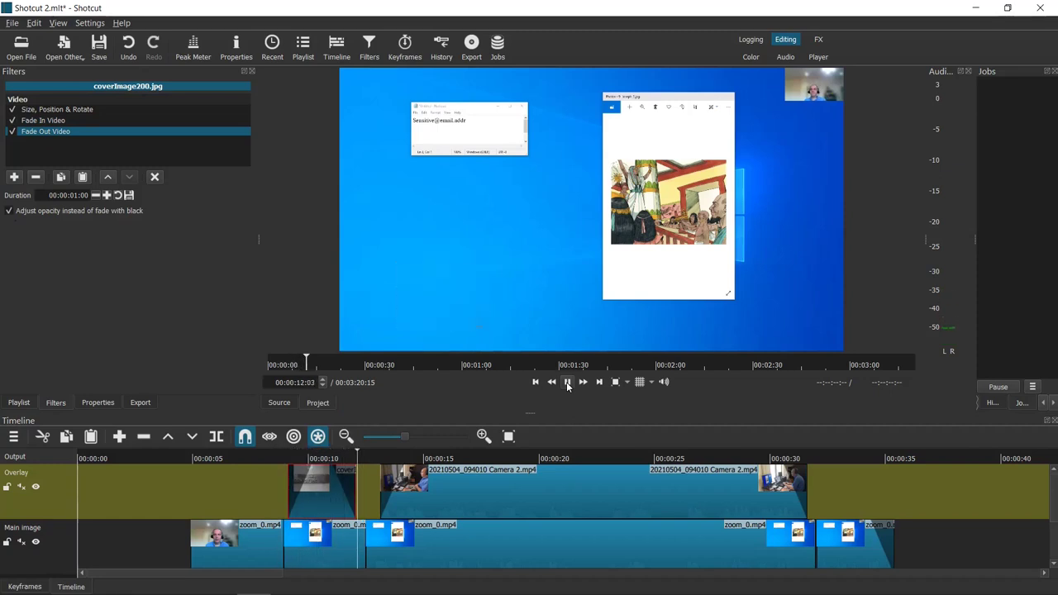
click(567, 383)
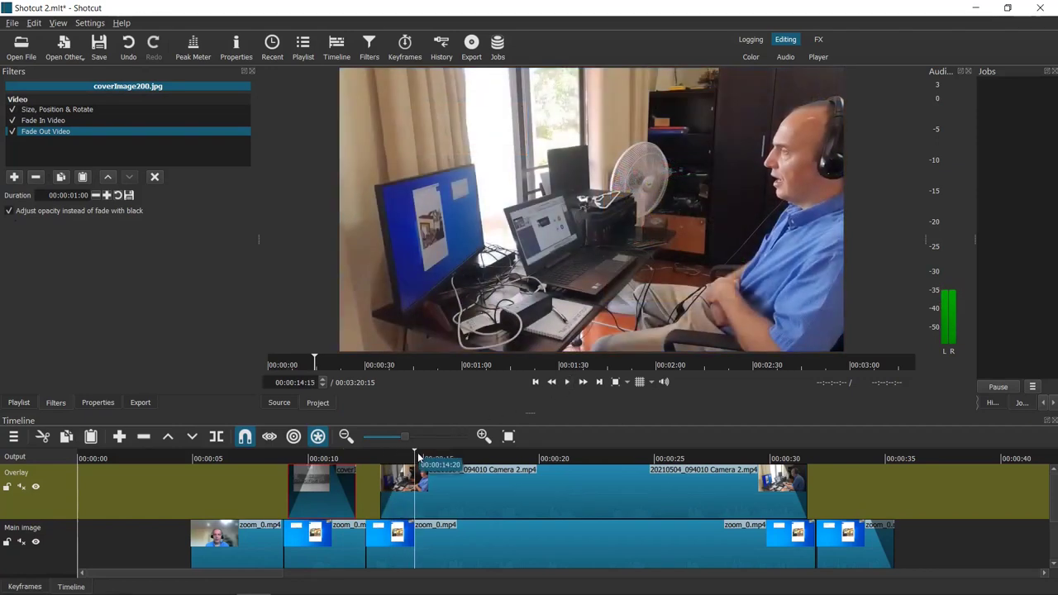
drag(418, 458, 258, 491)
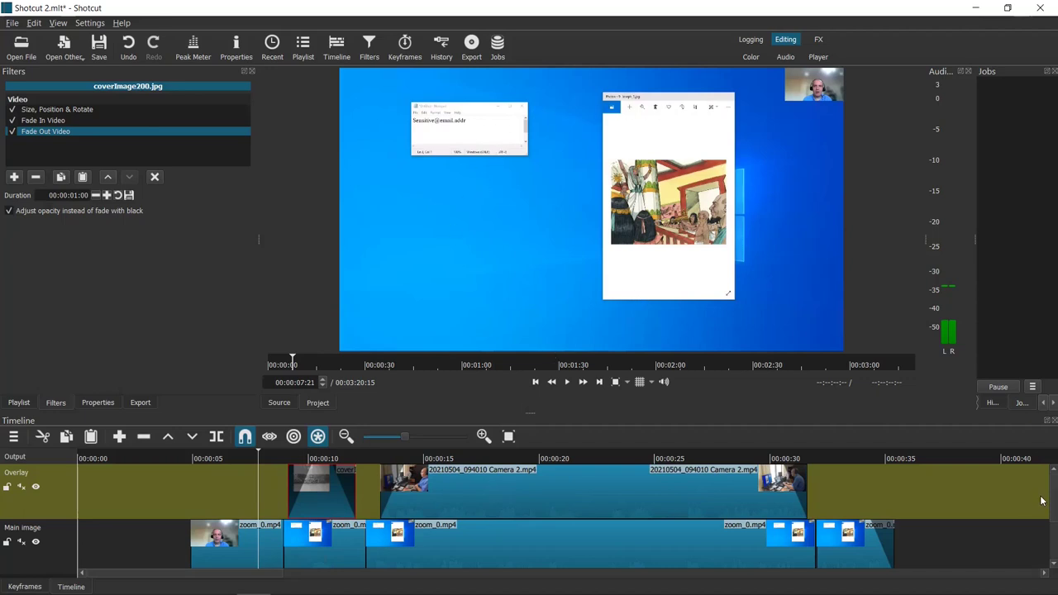
- Add a video track above the Overlay track and name it Text
scroll(1042, 500, down, 2)
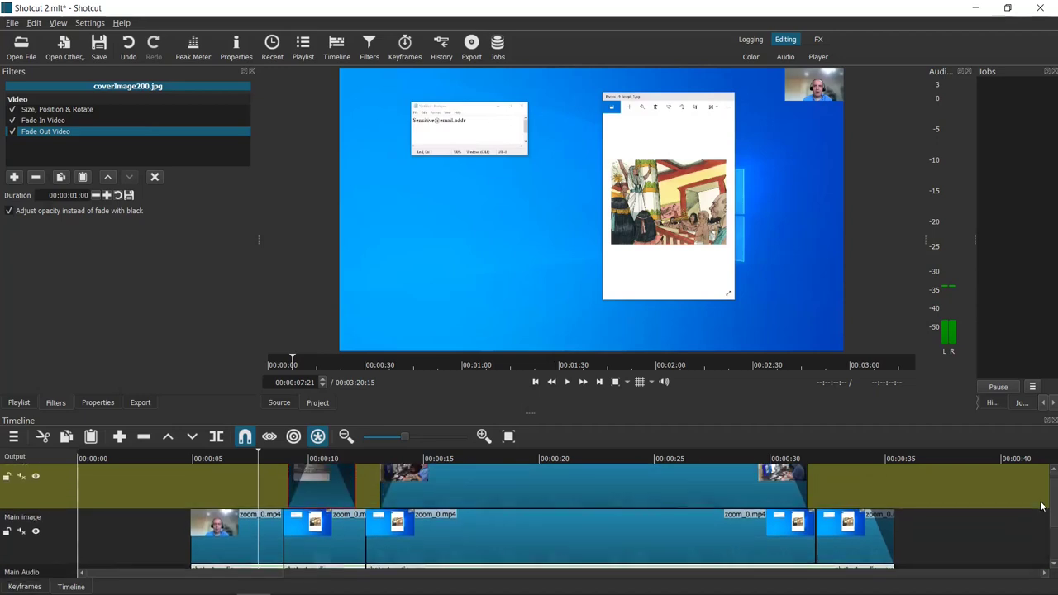
drag(531, 391, 522, 324)
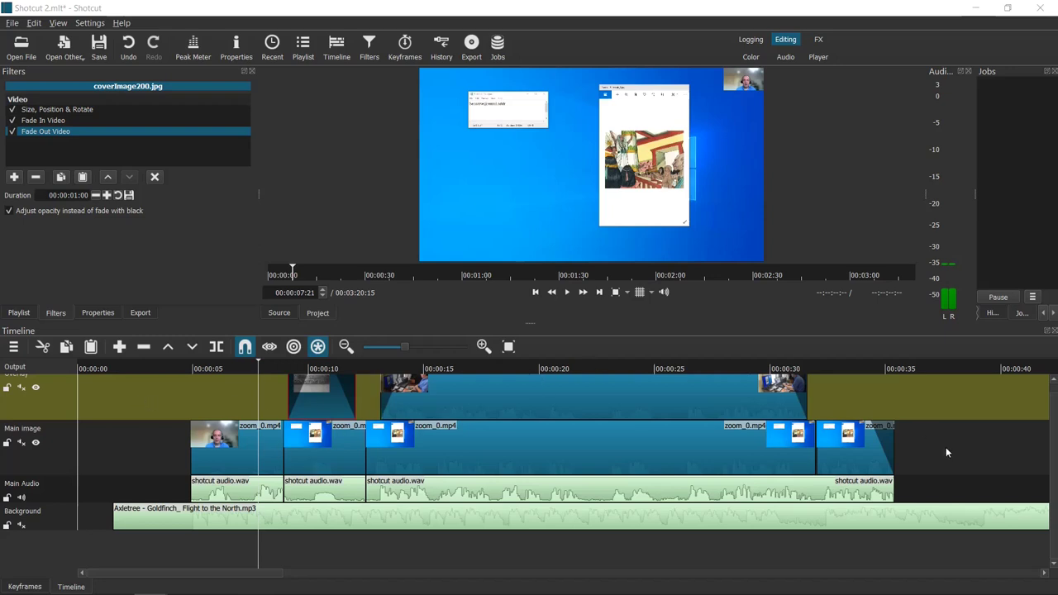
scroll(1045, 475, up, 1)
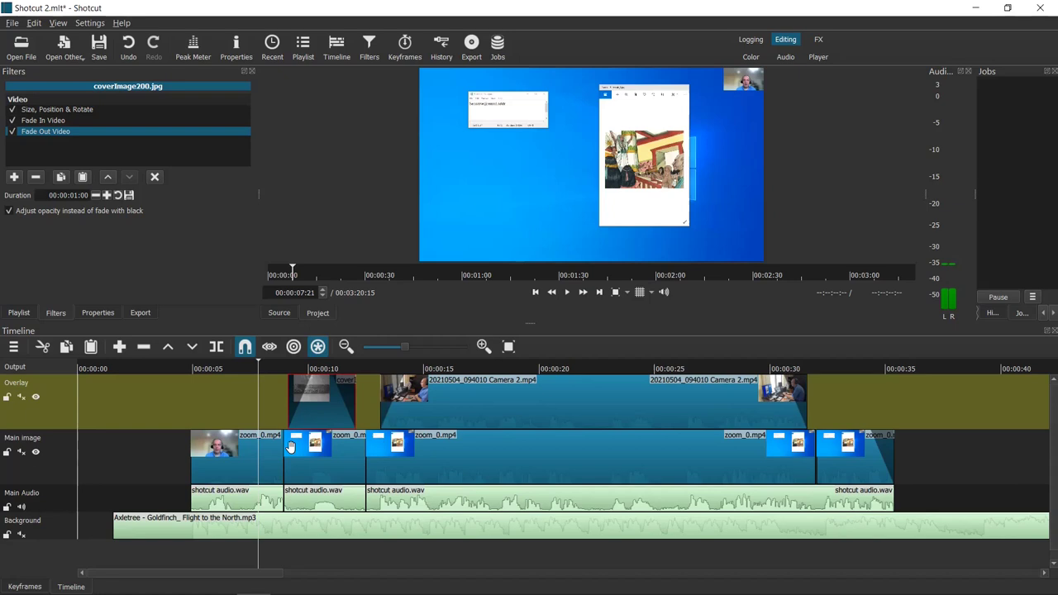
right_click(59, 389)
mouse_move(69, 398)
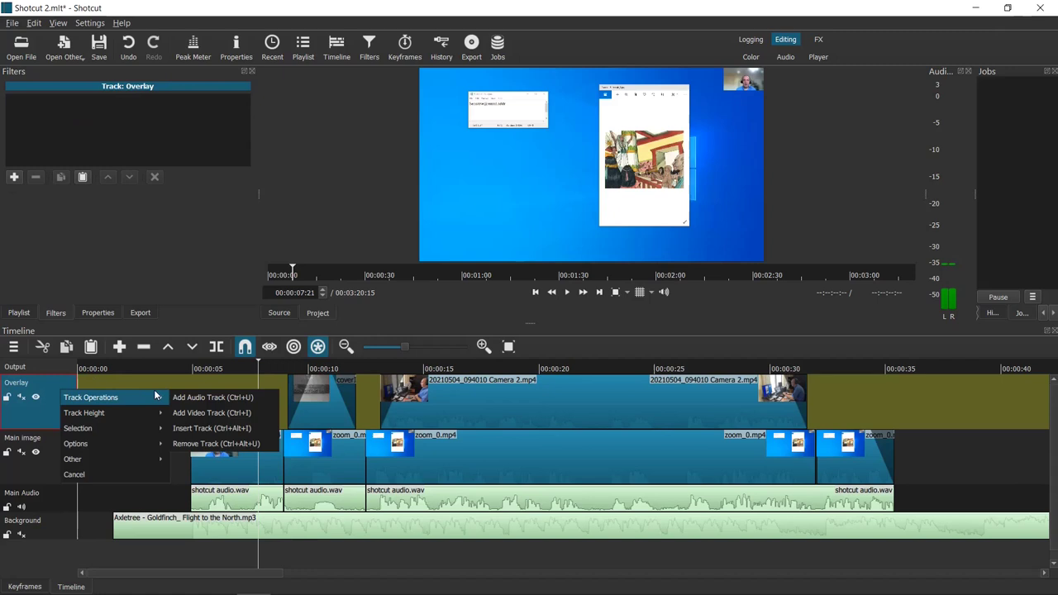
click(183, 413)
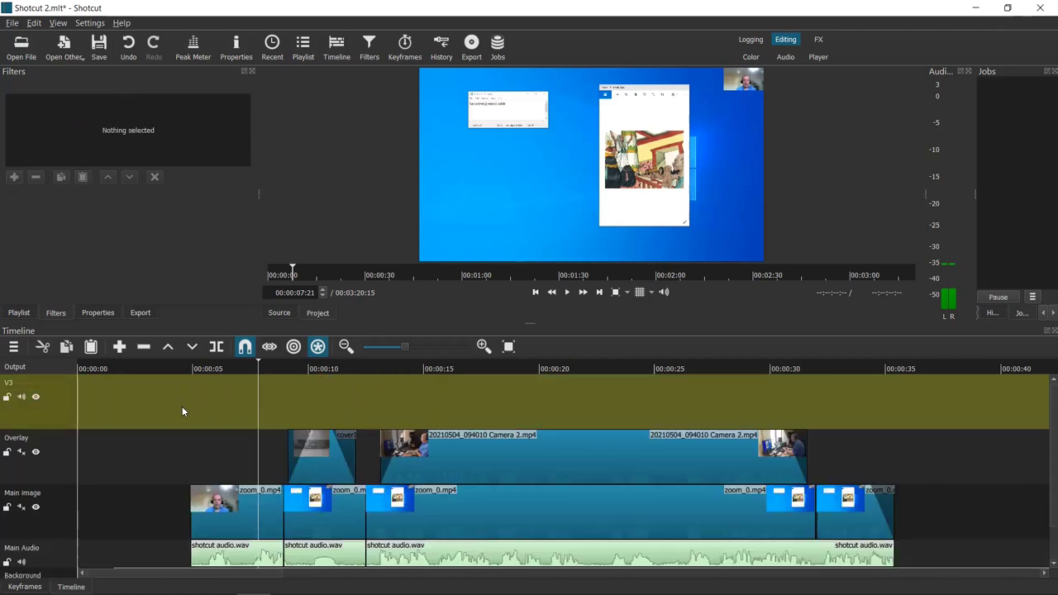
double_click(11, 384)
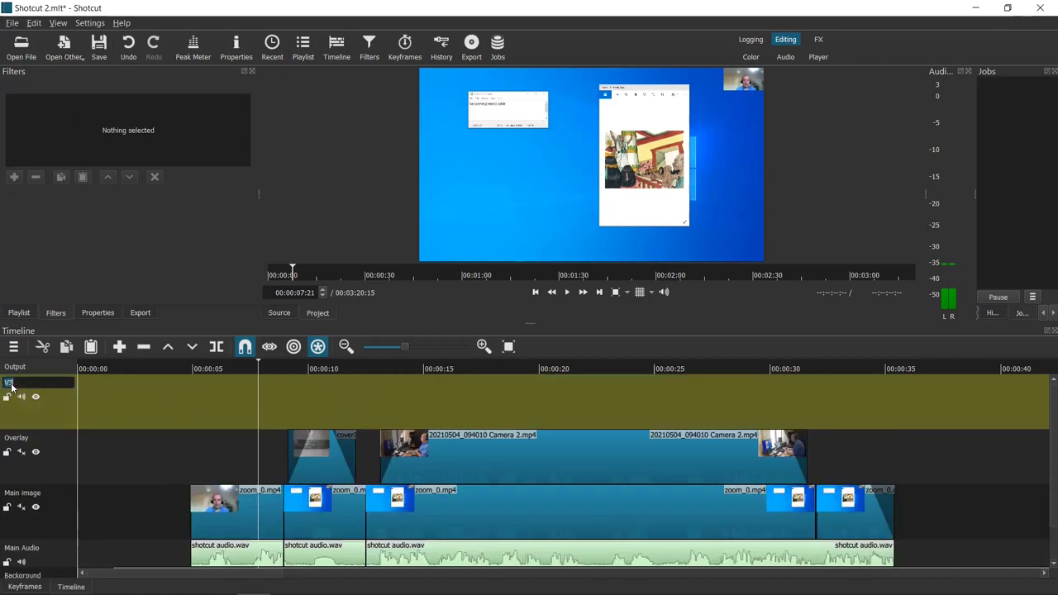
text(Text)
key(Return)
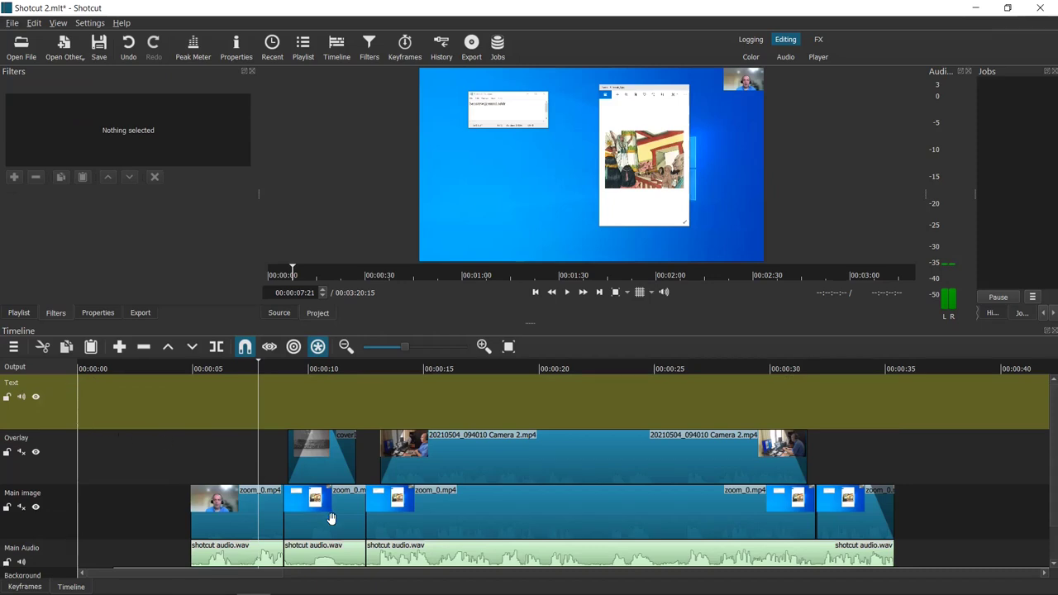
- Copy the second zoom_0.mp4 clip from the Main image track and paste it onto the Text track at 00:00:10:01
drag(258, 364, 304, 369)
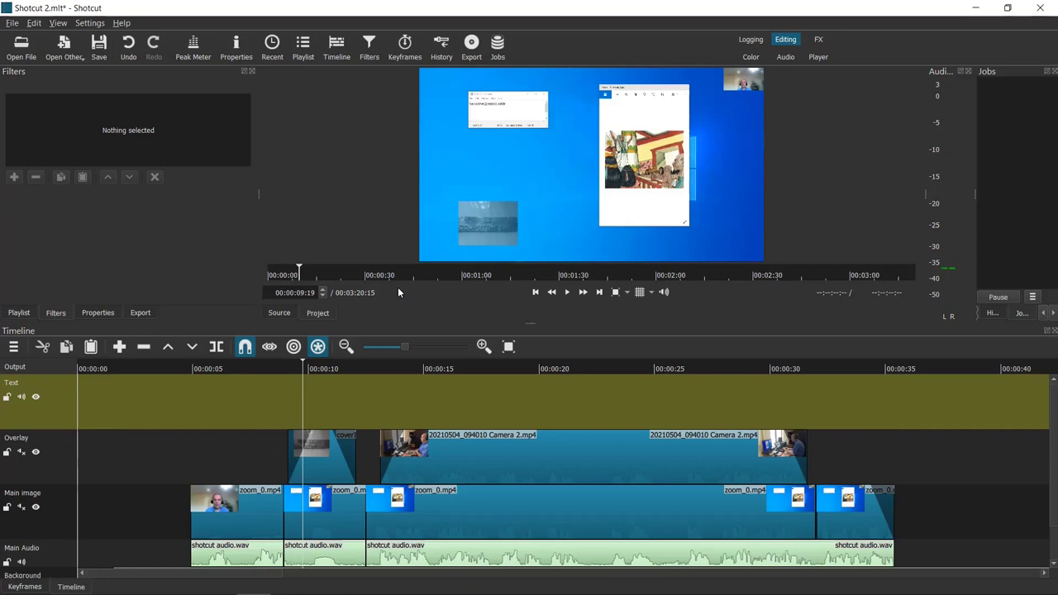
click(335, 517)
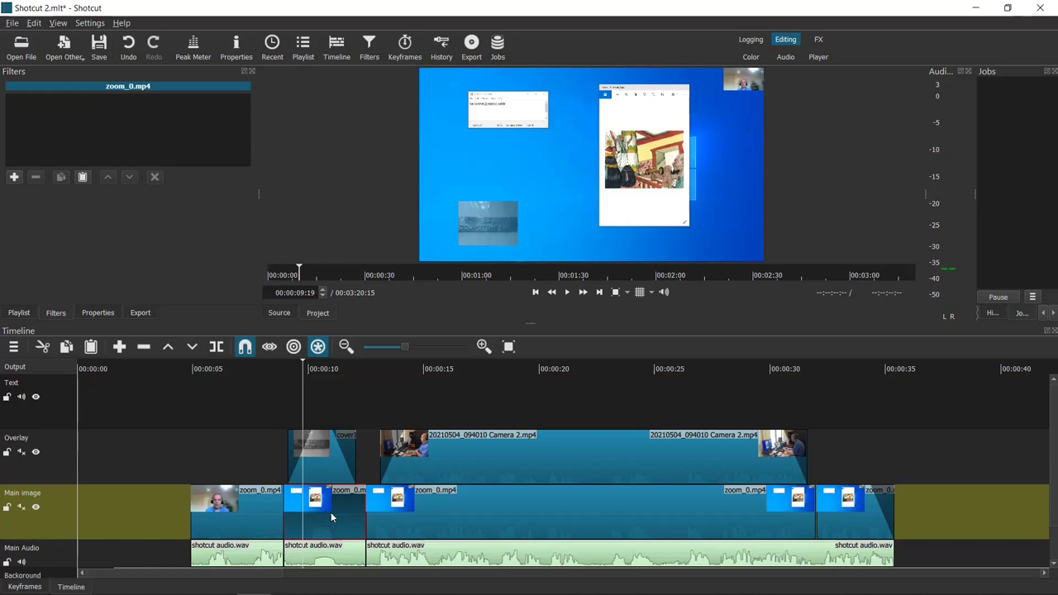
right_click(332, 518)
click(309, 386)
click(64, 420)
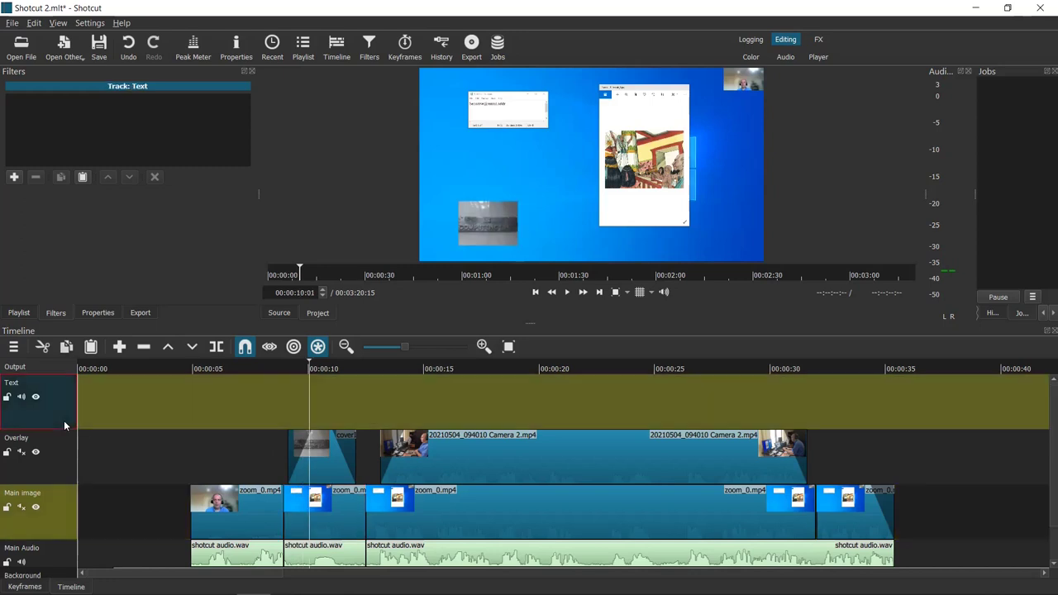
right_click(323, 408)
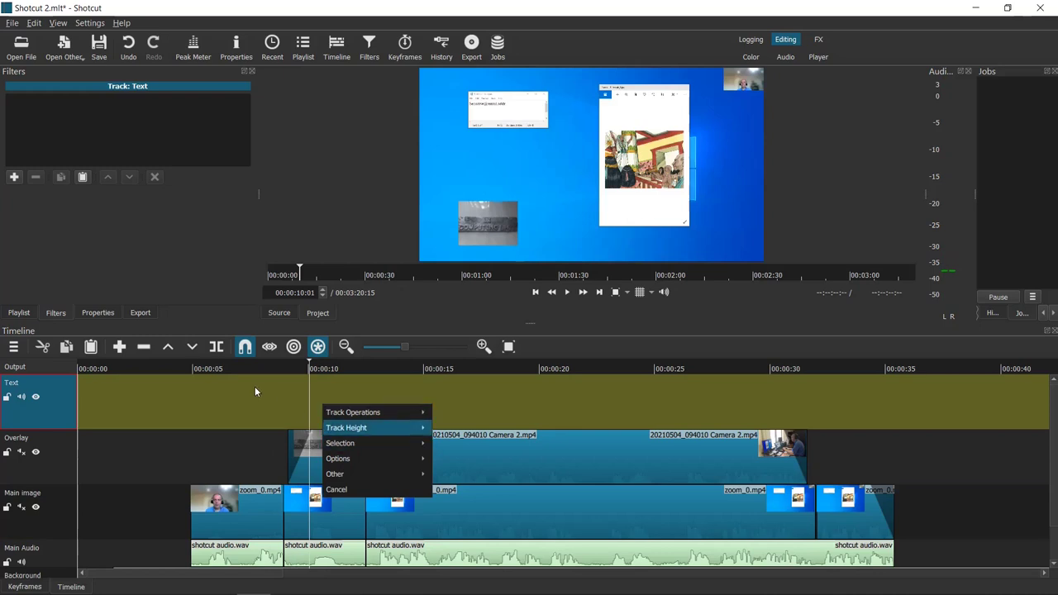
click(33, 22)
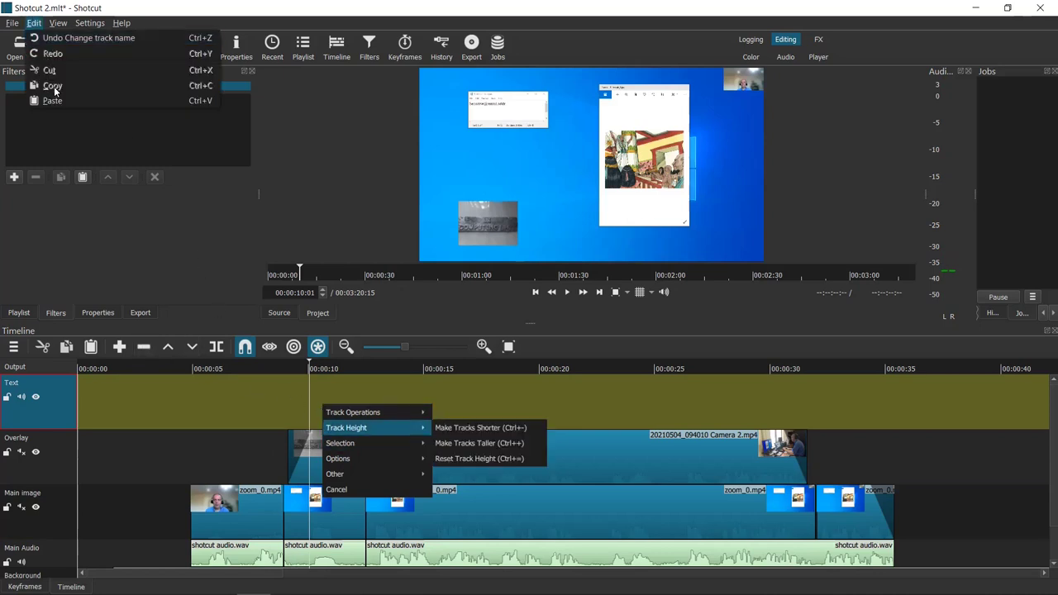
click(56, 101)
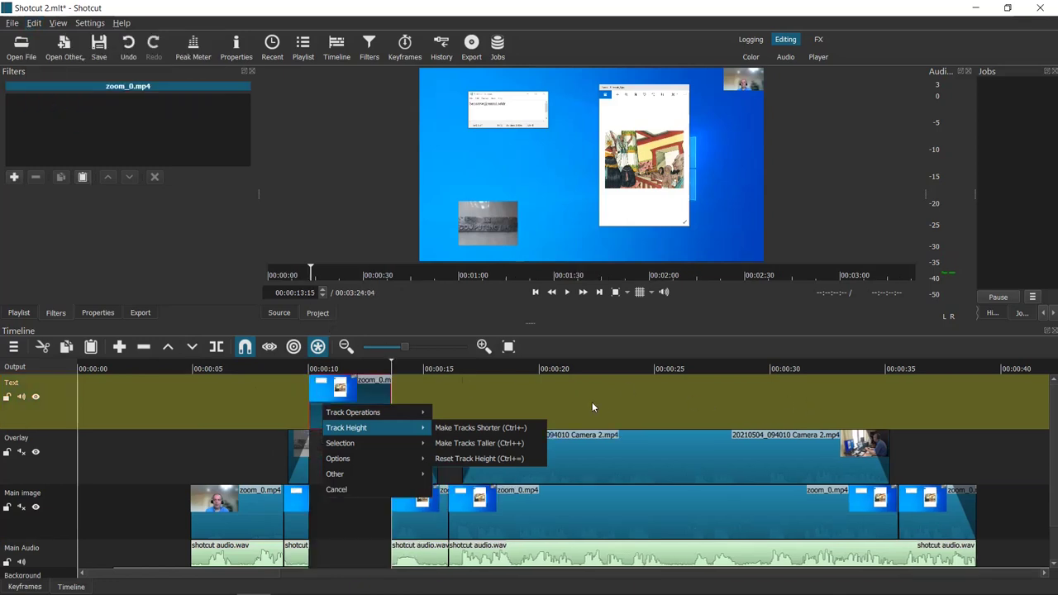
click(593, 404)
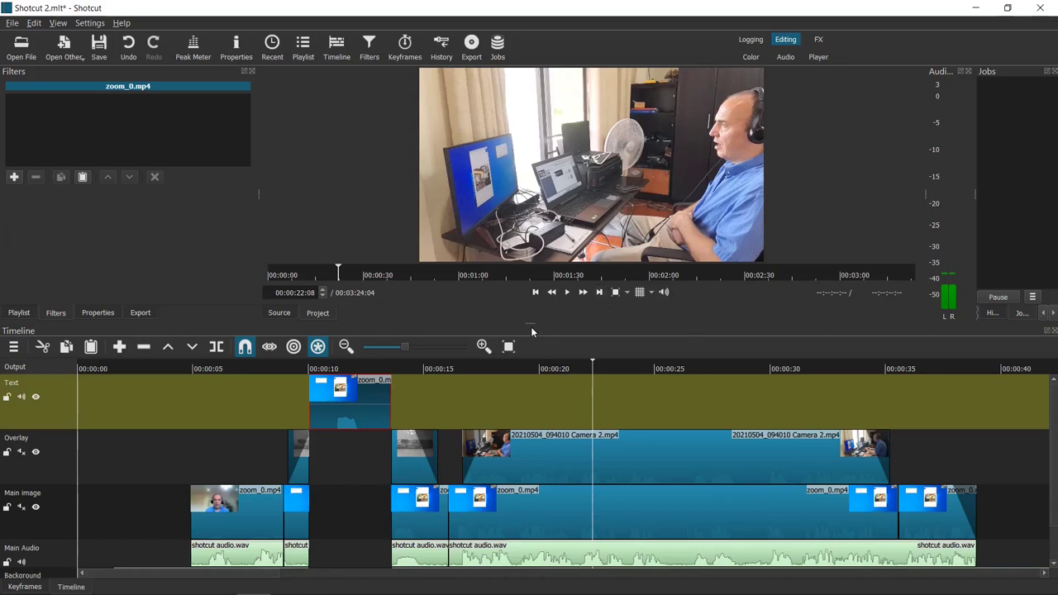
- Move the pasted zoom_0.mp4 clip earlier on the Text track so it starts level with the background music
drag(531, 323, 525, 262)
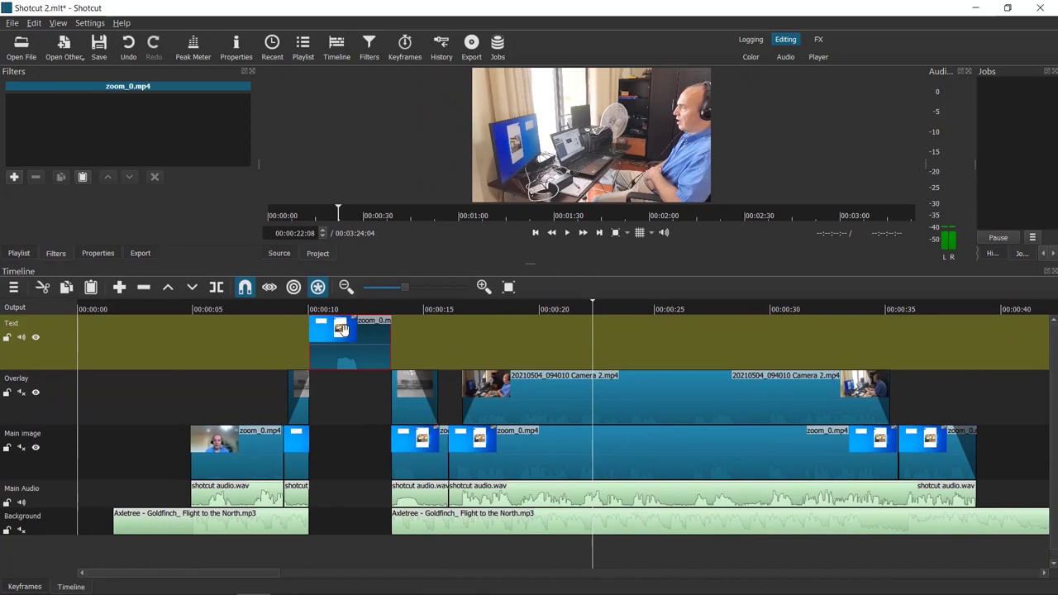
drag(364, 334, 168, 339)
- Ripple delete the gap between the two coverImage200.jpg pieces on the Overlay track, closing it across all tracks
click(351, 405)
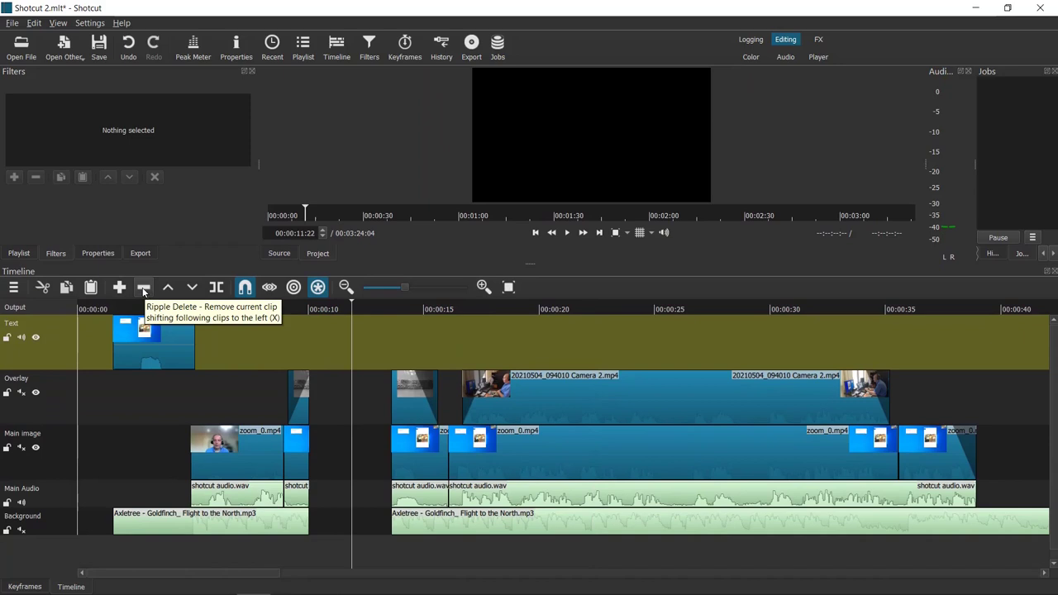
click(342, 399)
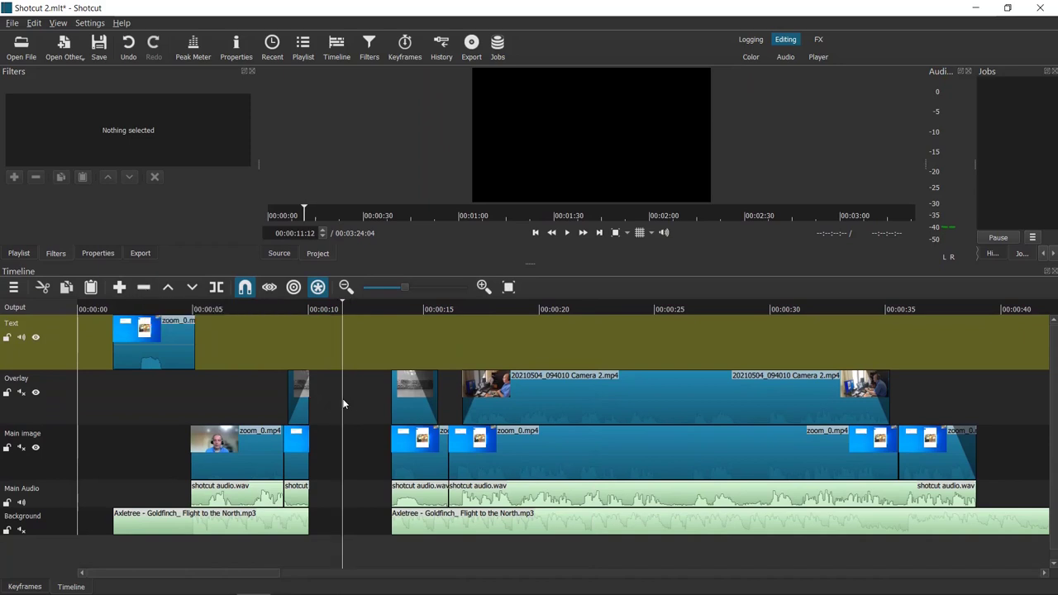
click(336, 399)
click(70, 399)
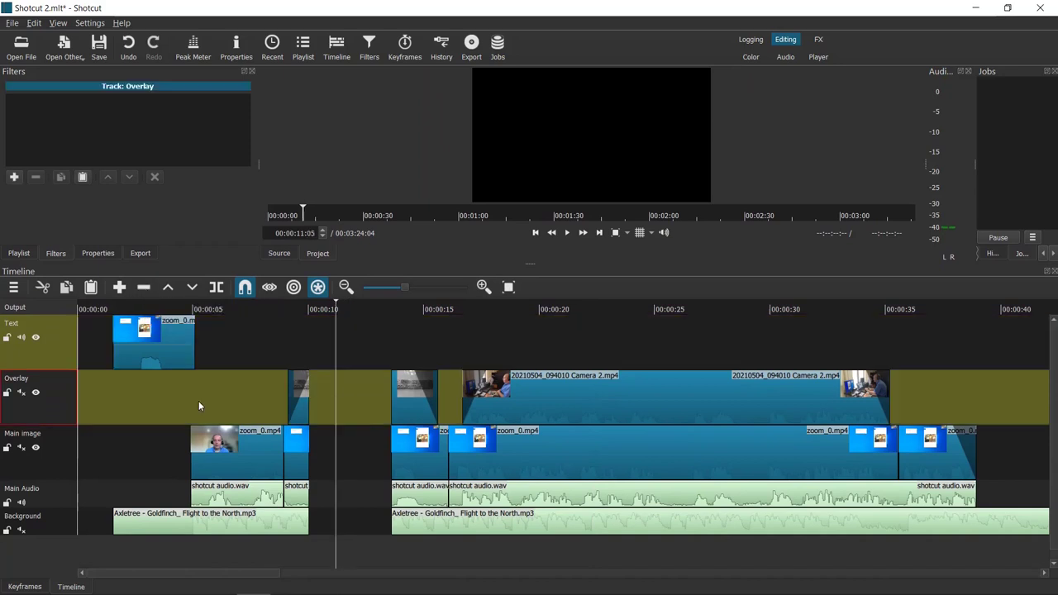
click(369, 409)
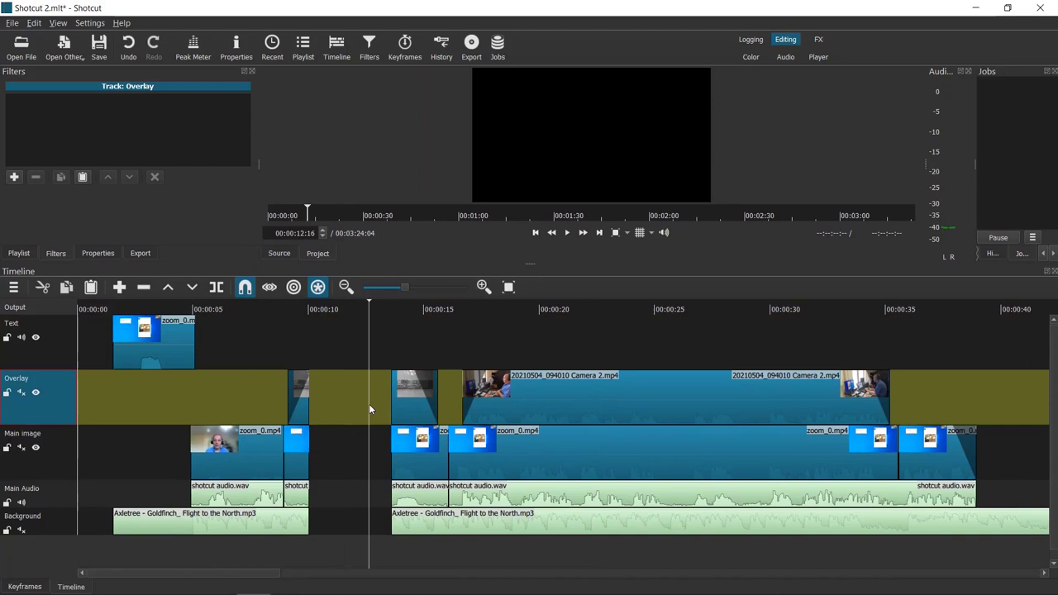
click(144, 288)
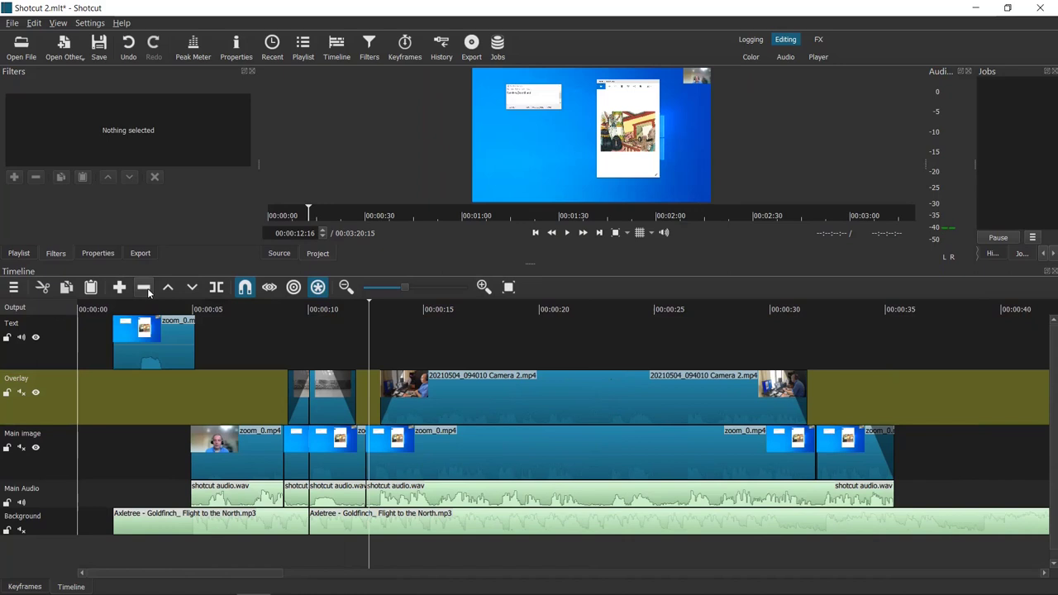
- Play back the section containing the two split coverImage200.jpg pieces to check the join
drag(369, 310, 248, 312)
click(566, 233)
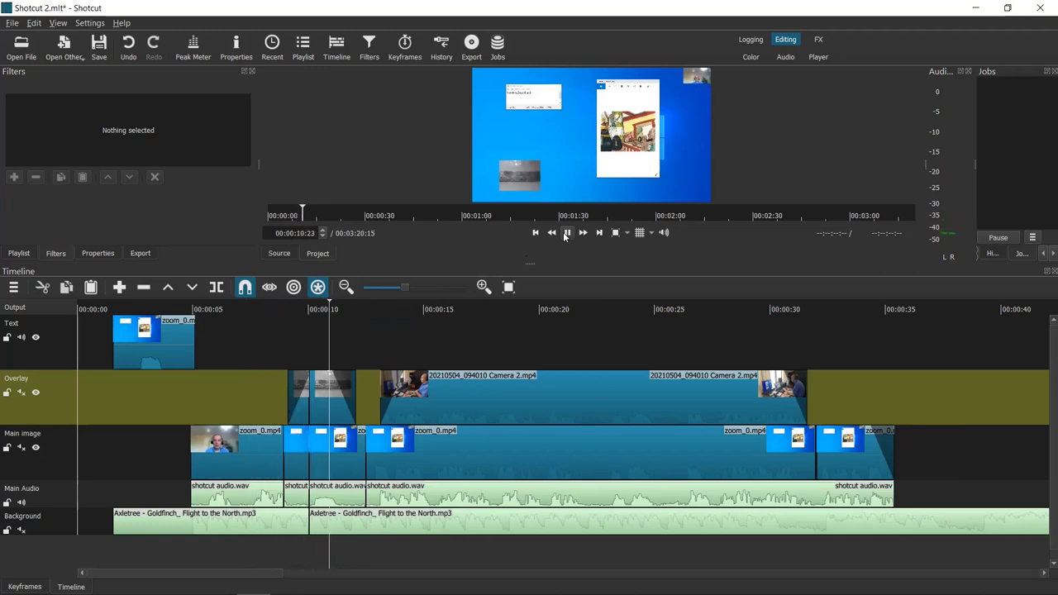
click(566, 233)
- Merge the first coverImage200.jpg piece on the Overlay track with the next piece
click(299, 407)
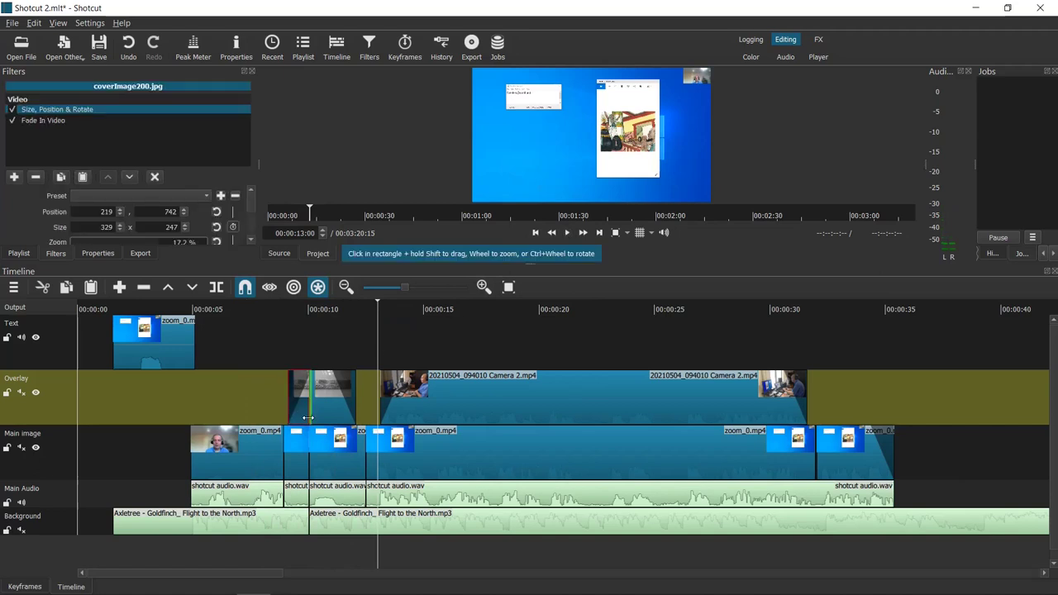
right_click(299, 403)
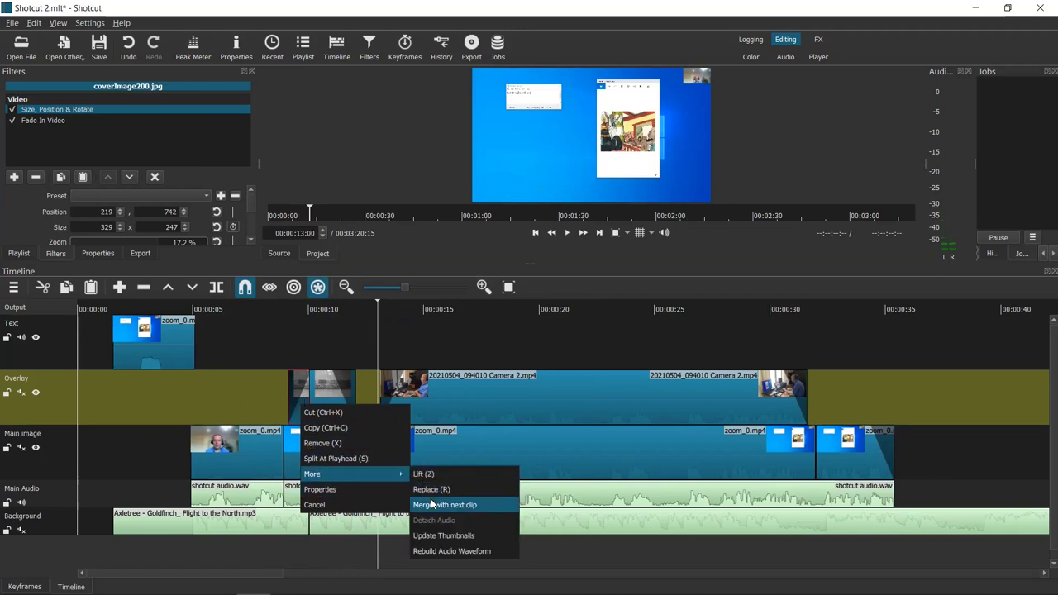
click(431, 506)
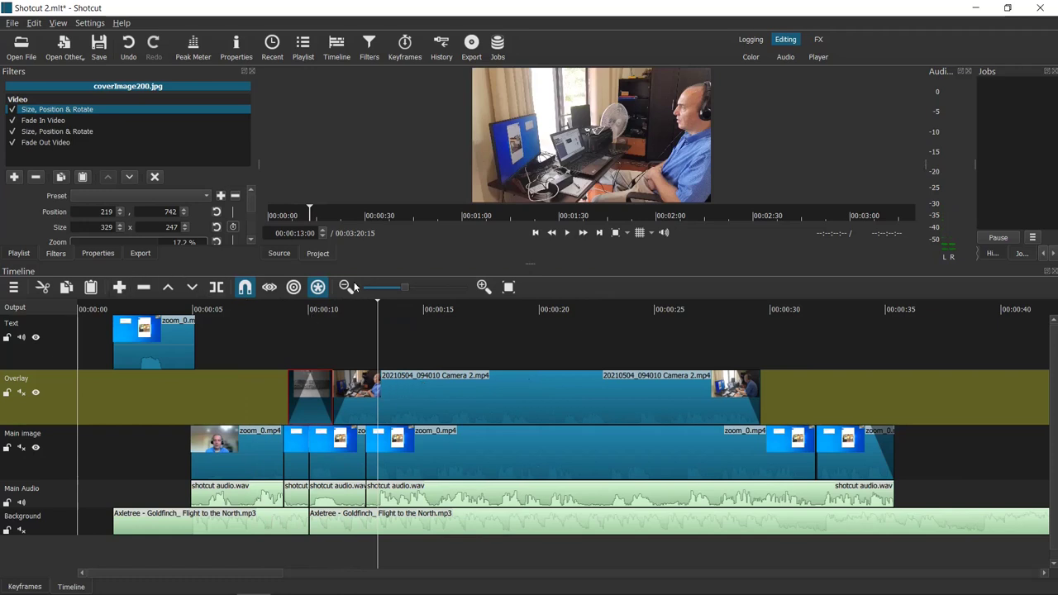
- Move the 20210504_094010 Camera 2.mp4 clip on the Overlay track to start at 00:00:13:00
click(416, 389)
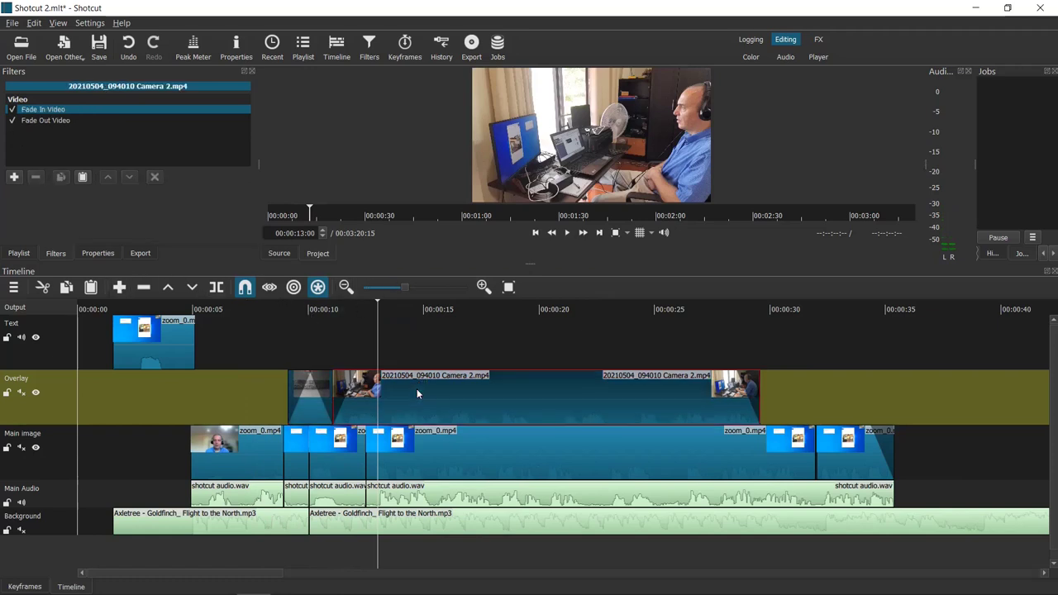
drag(417, 389, 456, 385)
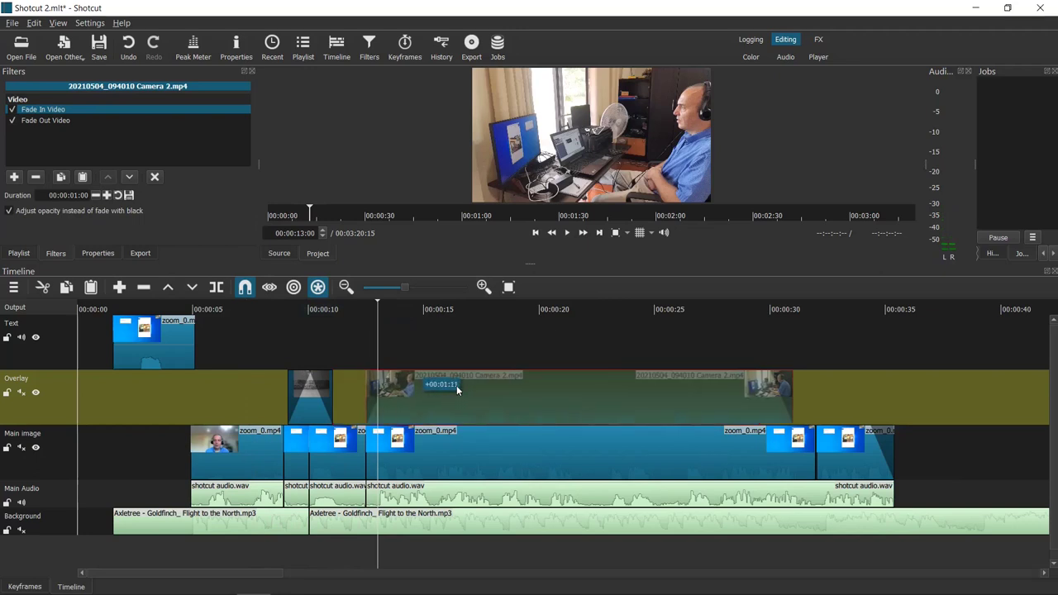
drag(375, 300, 376, 300)
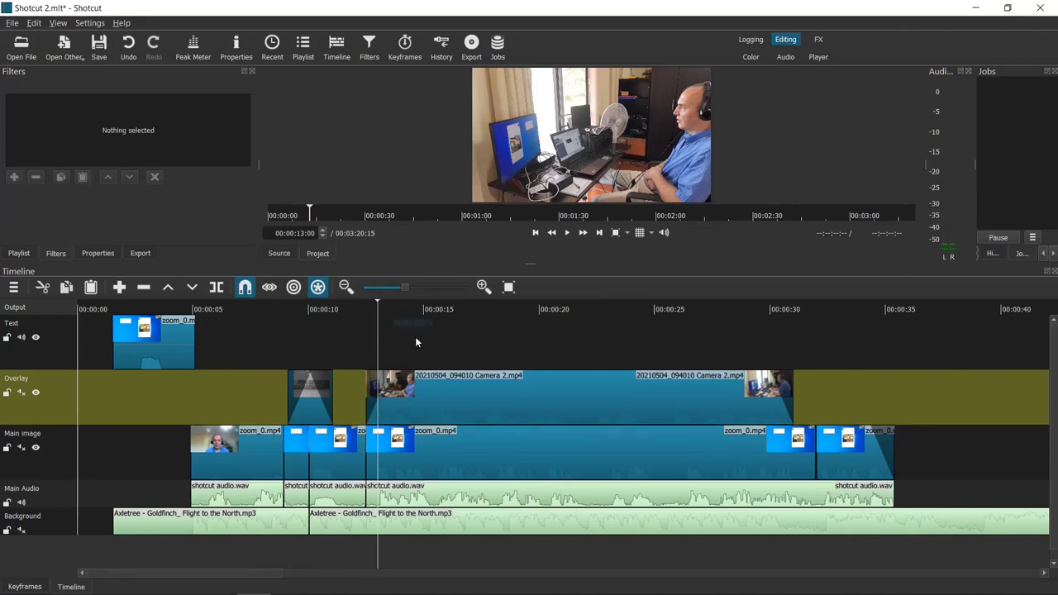
drag(435, 390, 452, 388)
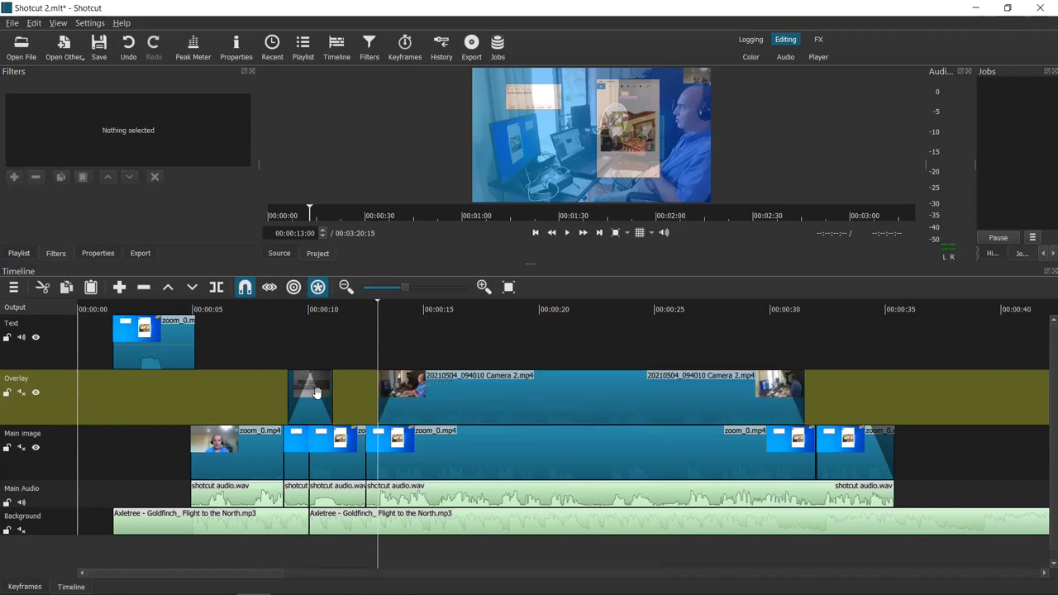
- Extend the end of the coverImage200.jpg clip on the Overlay track to lengthen its display time
drag(331, 396, 349, 397)
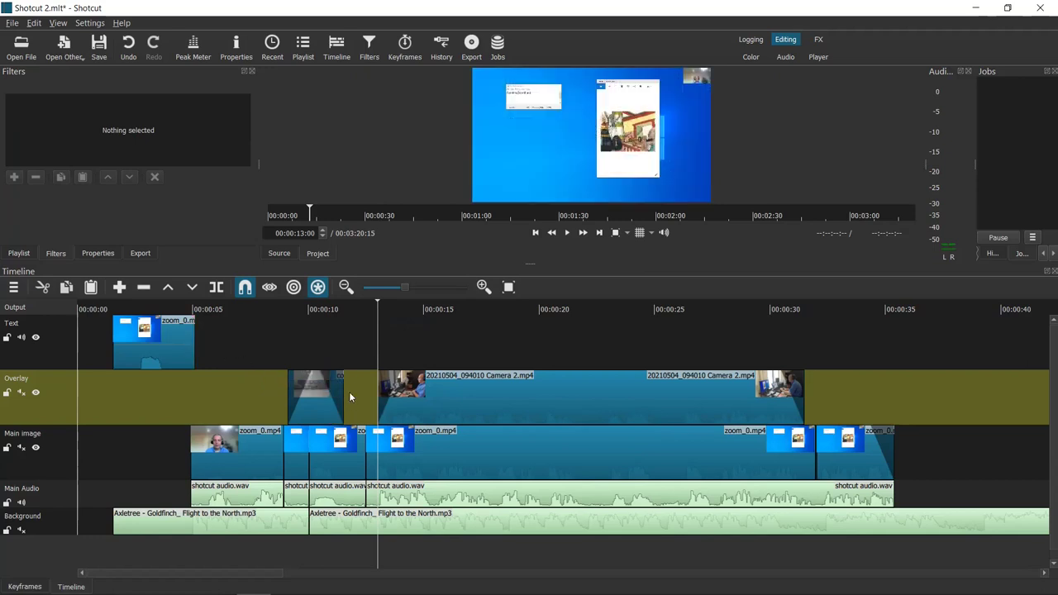
drag(343, 393, 351, 392)
- Move the zoom_0.mp4 clip on the Text track to start at about 00:00:08:24 and mute the Text track
drag(188, 330, 283, 321)
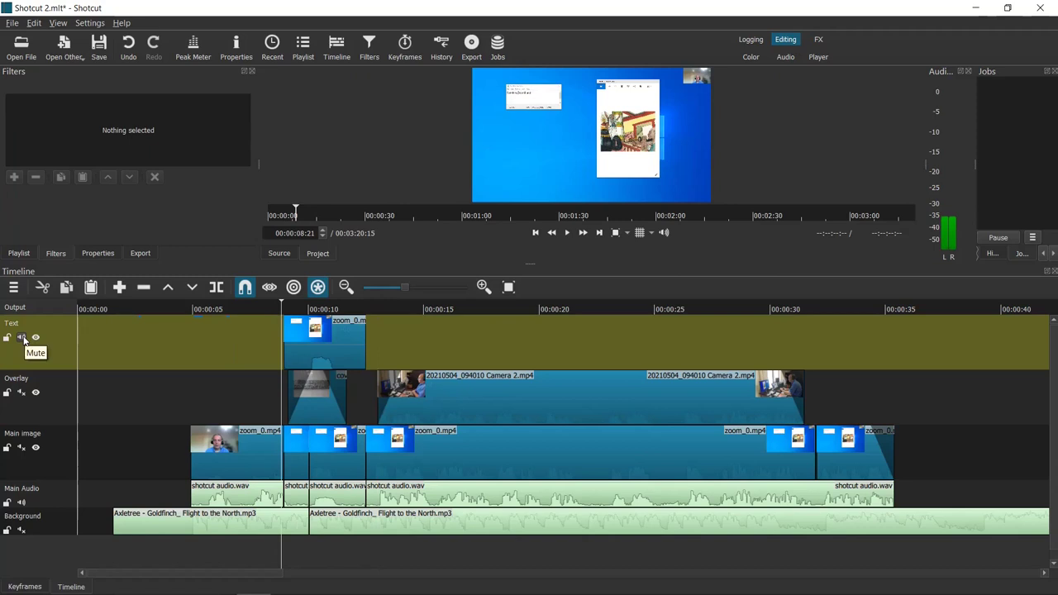
click(22, 338)
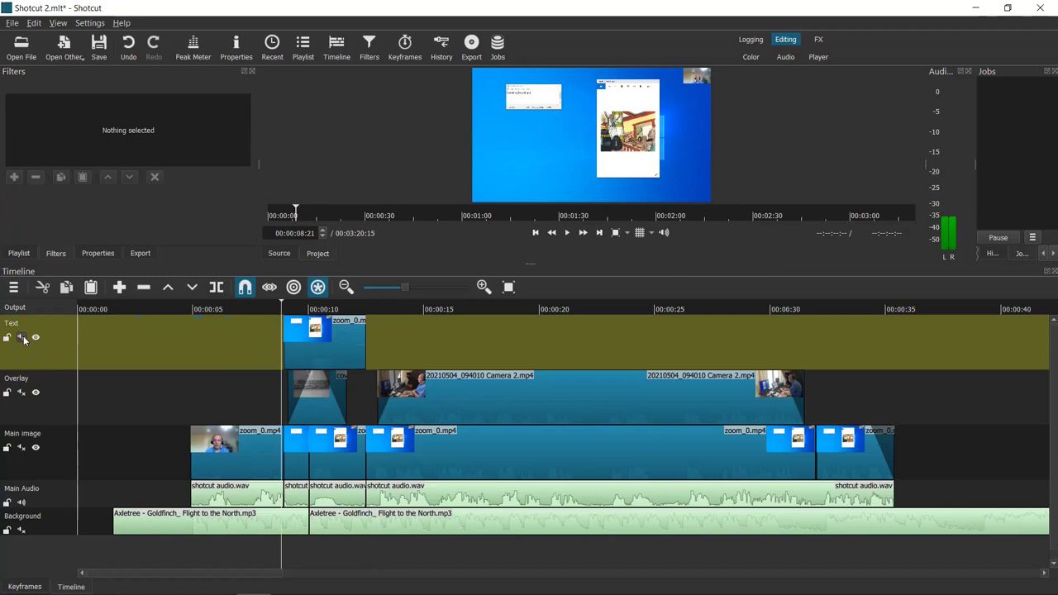
- Add a Text: Simple filter to the zoom_0.mp4 clip on the Text track with the text "Presented by"
click(317, 350)
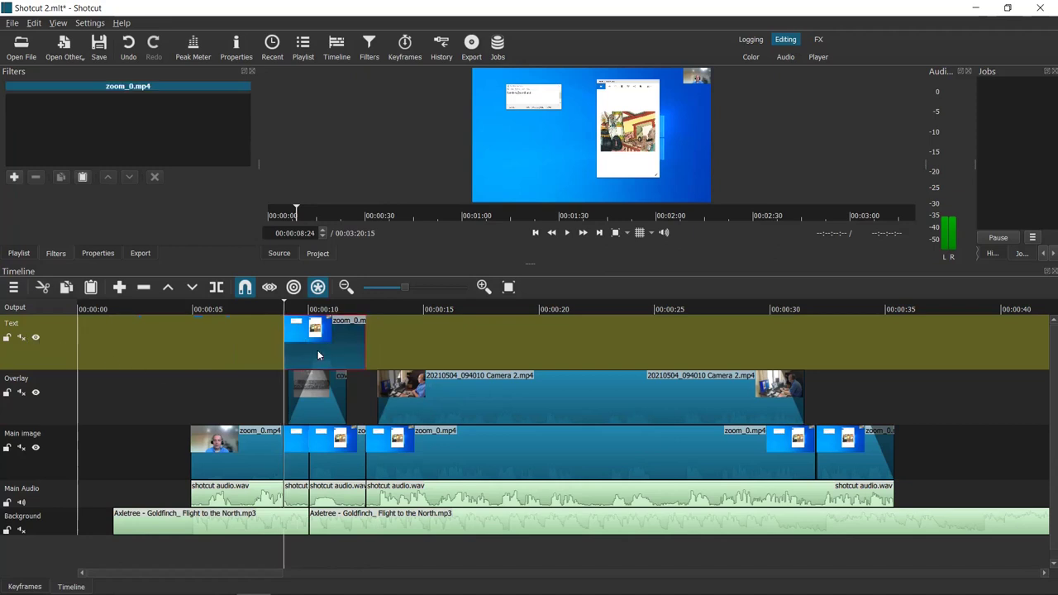
click(13, 178)
text(text)
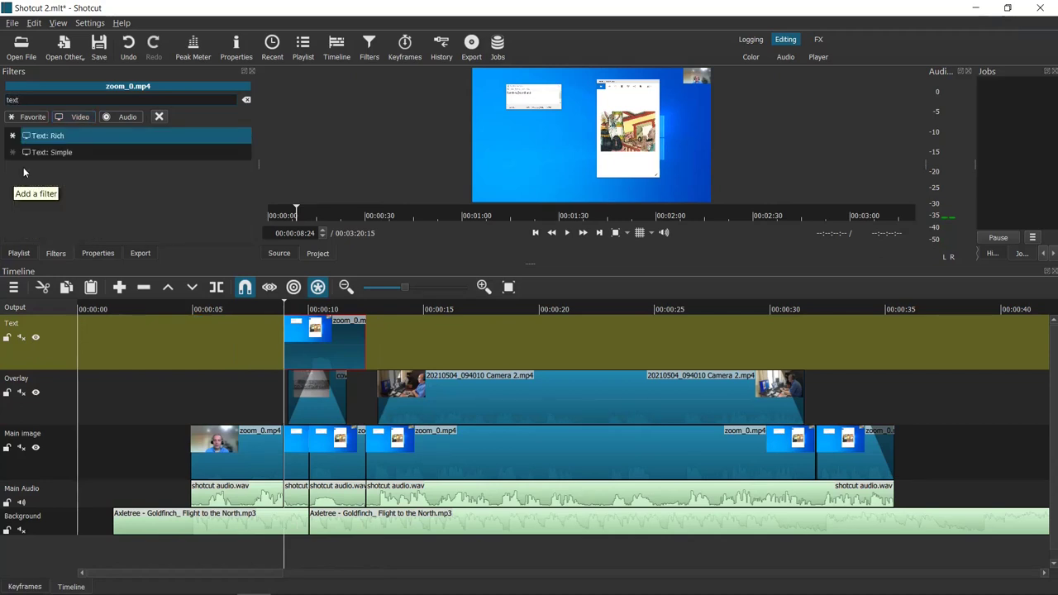
click(81, 152)
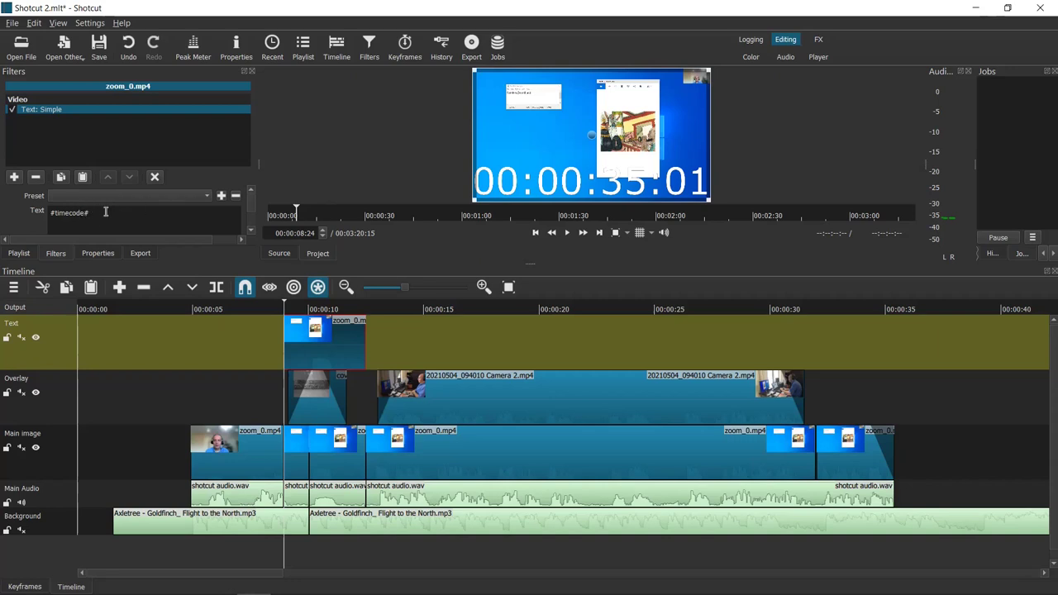
key(ctrl+a)
text(Pre)
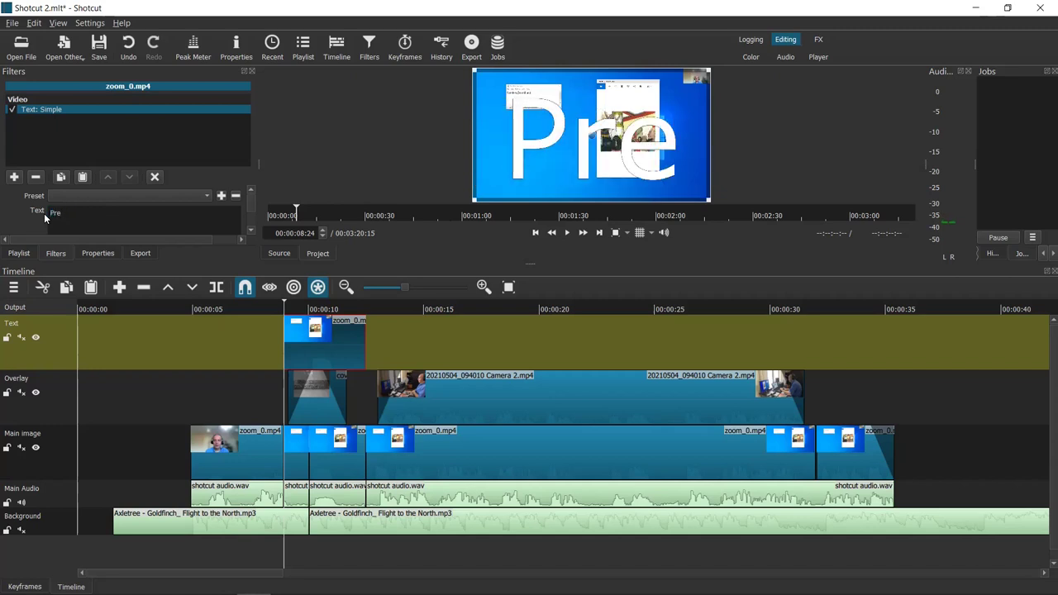
text(sented by)
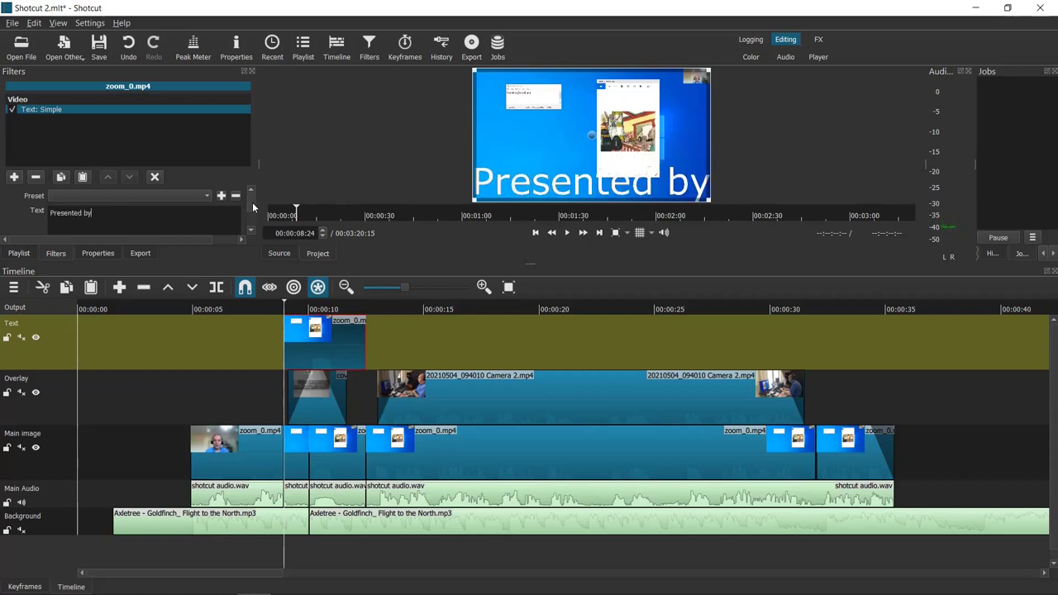
- Set the text filter's font colour to dark red, #aa0000
mouse_move(252, 202)
mouse_down()
mouse_move(253, 219)
mouse_move(248, 210)
mouse_up()
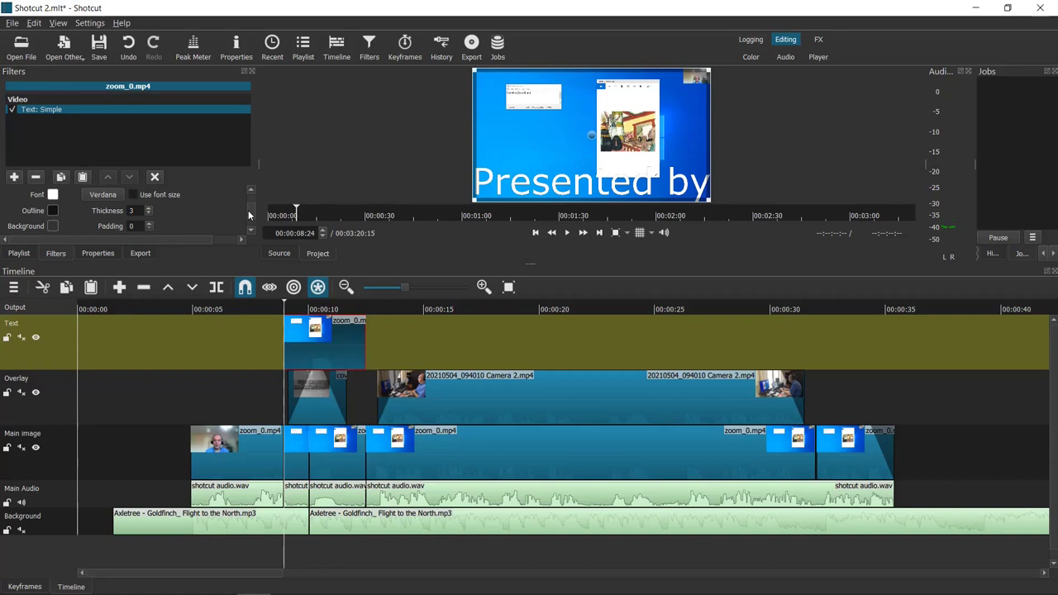
click(52, 194)
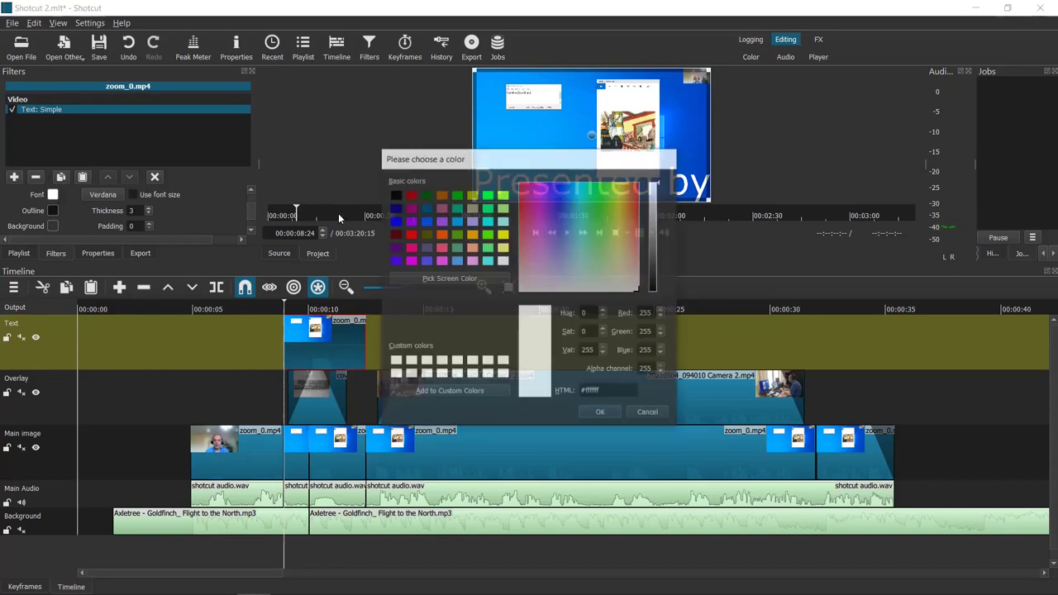
click(411, 194)
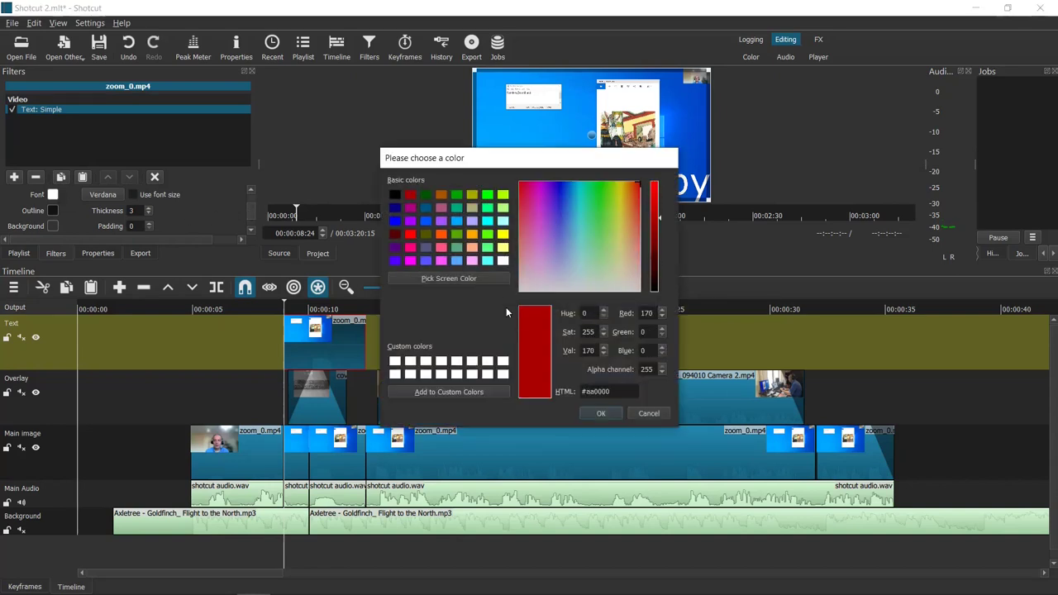
click(601, 414)
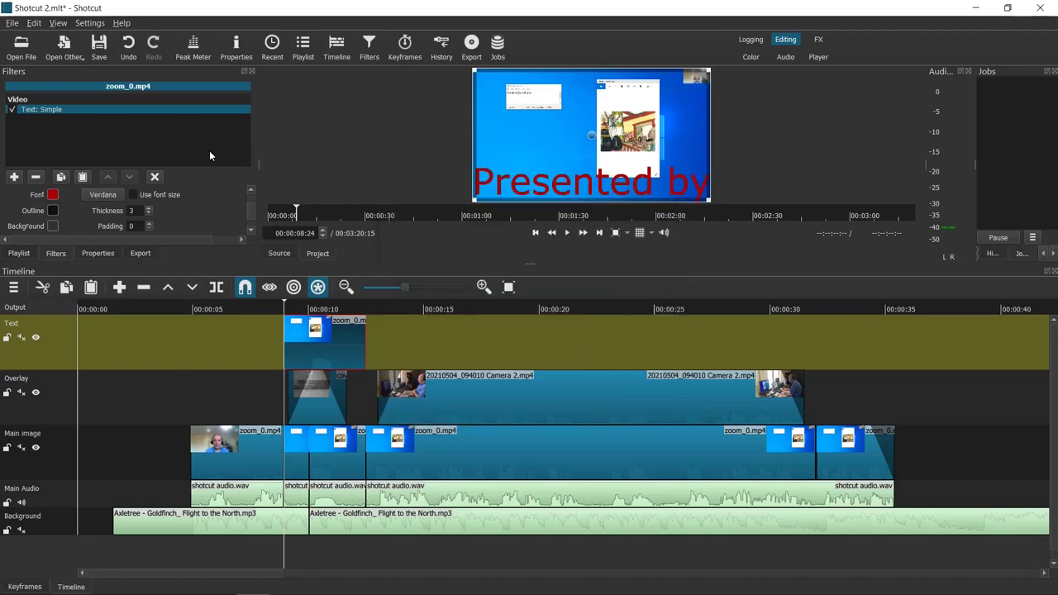
- Break the text into two lines, "Presented" and "by", and shrink its box to sit below the small window in the video
drag(253, 215, 253, 209)
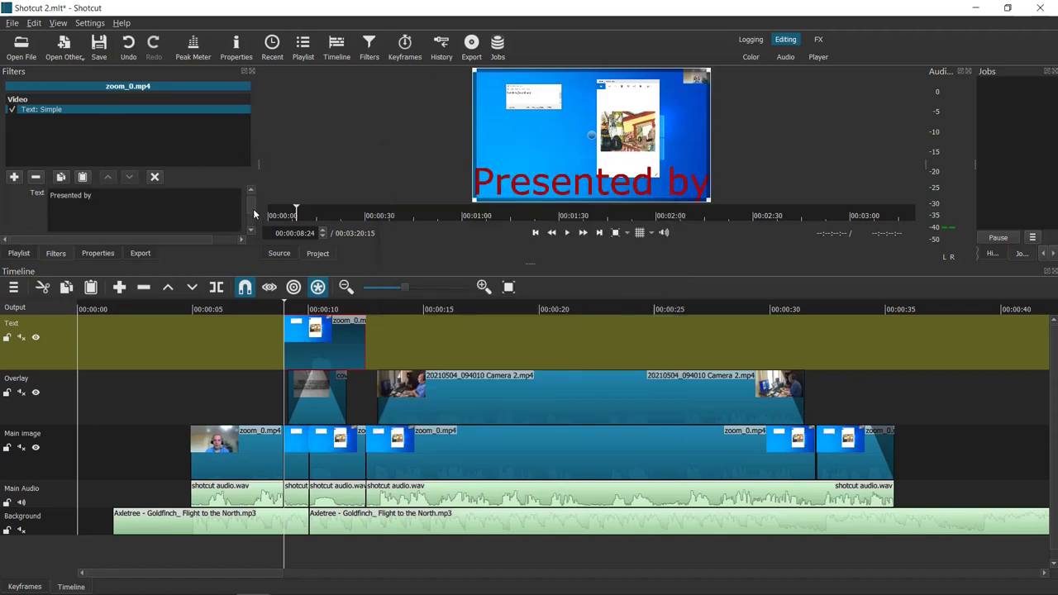
click(86, 196)
key(Return)
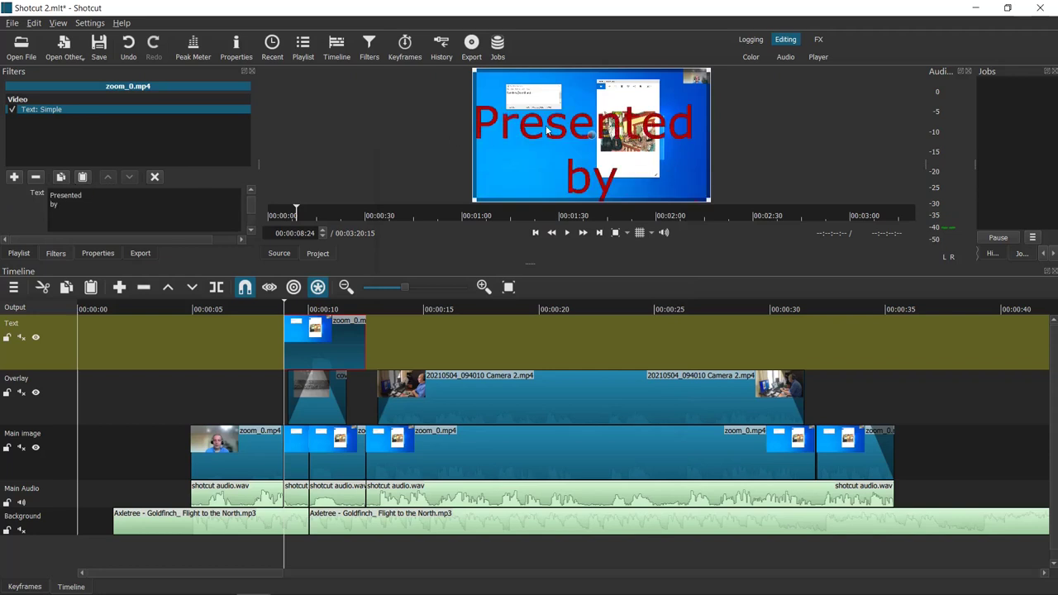
drag(708, 69, 536, 126)
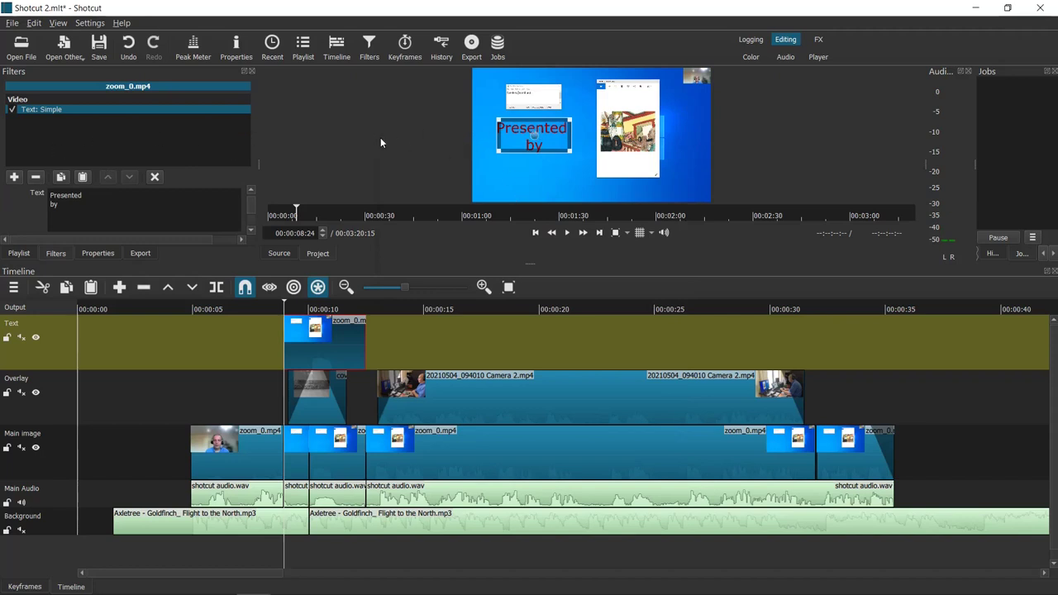
- Add Fade In Video and Fade Out Video filters to the Text track clip, both adjusting opacity instead of fading with black
click(14, 177)
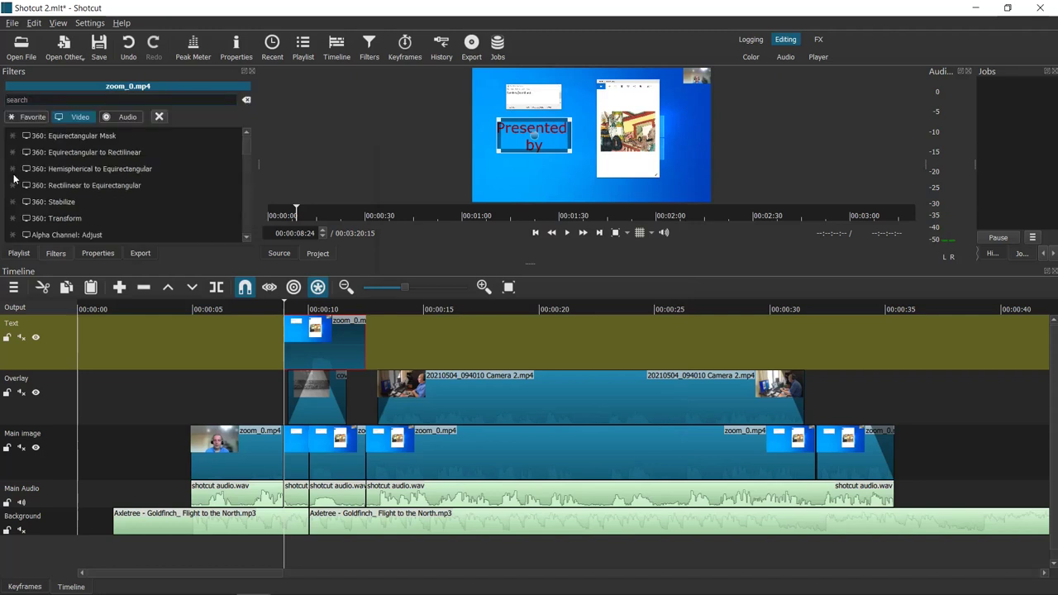
text(fade)
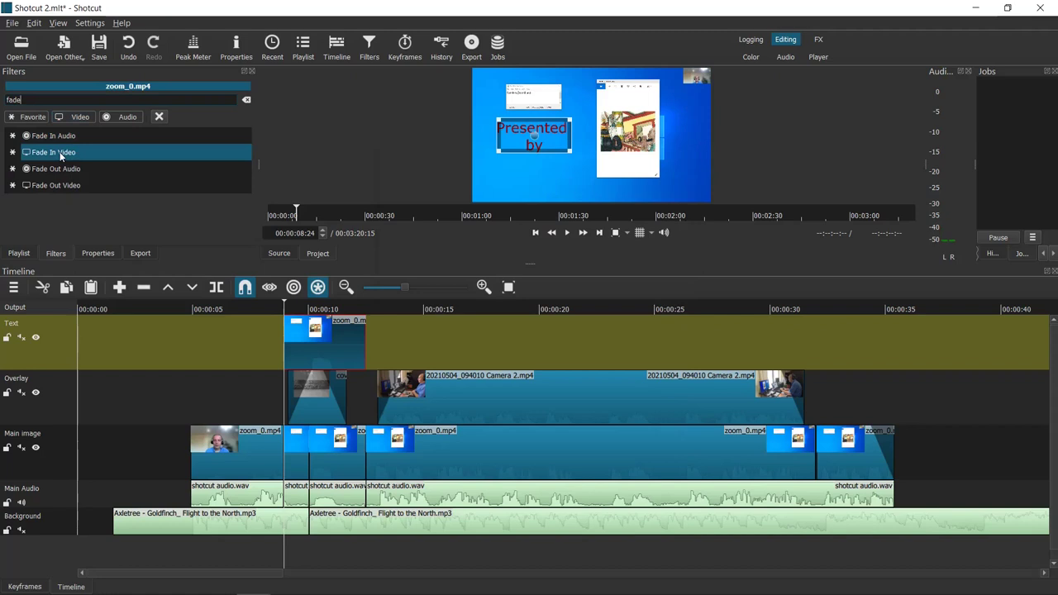
click(61, 156)
click(11, 177)
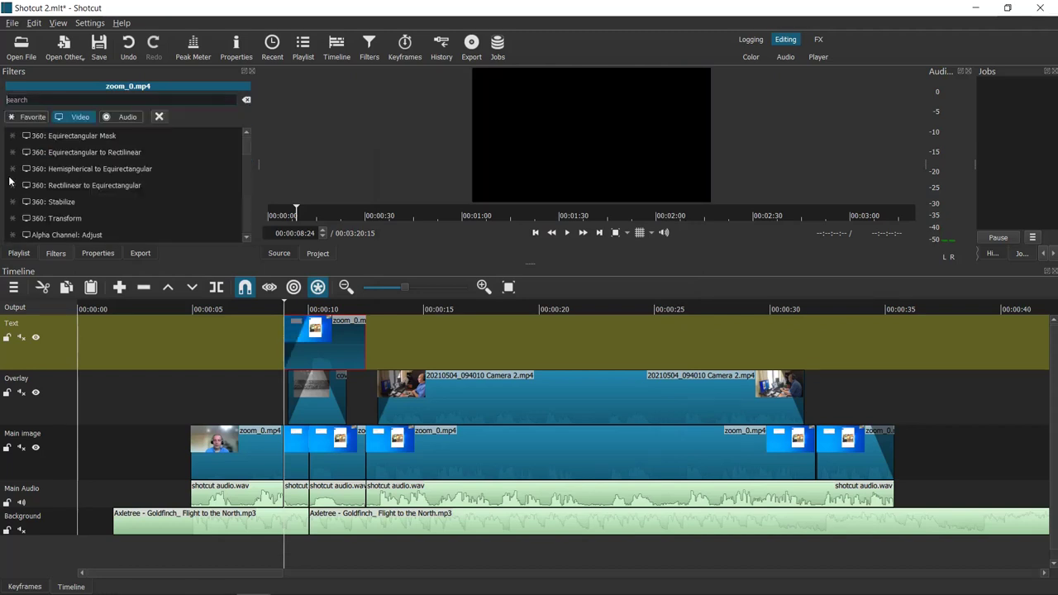
text(fade)
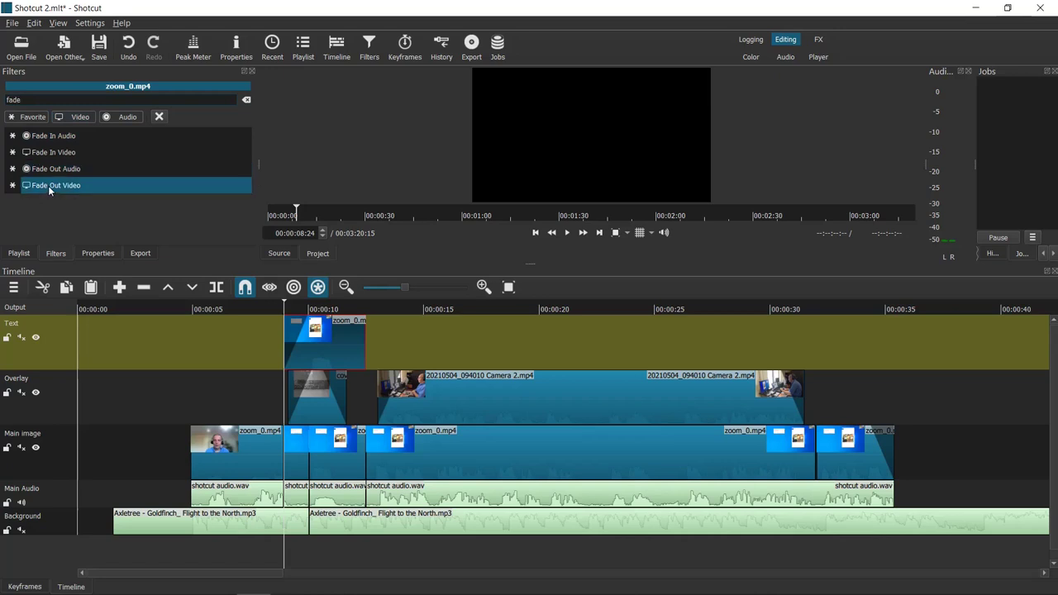
click(48, 187)
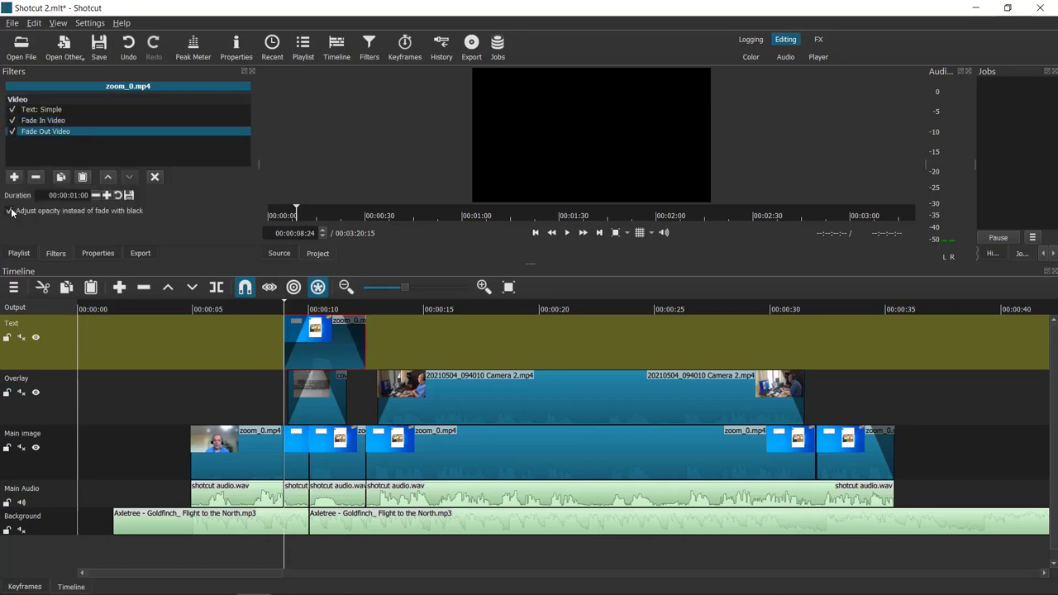
click(48, 120)
click(10, 212)
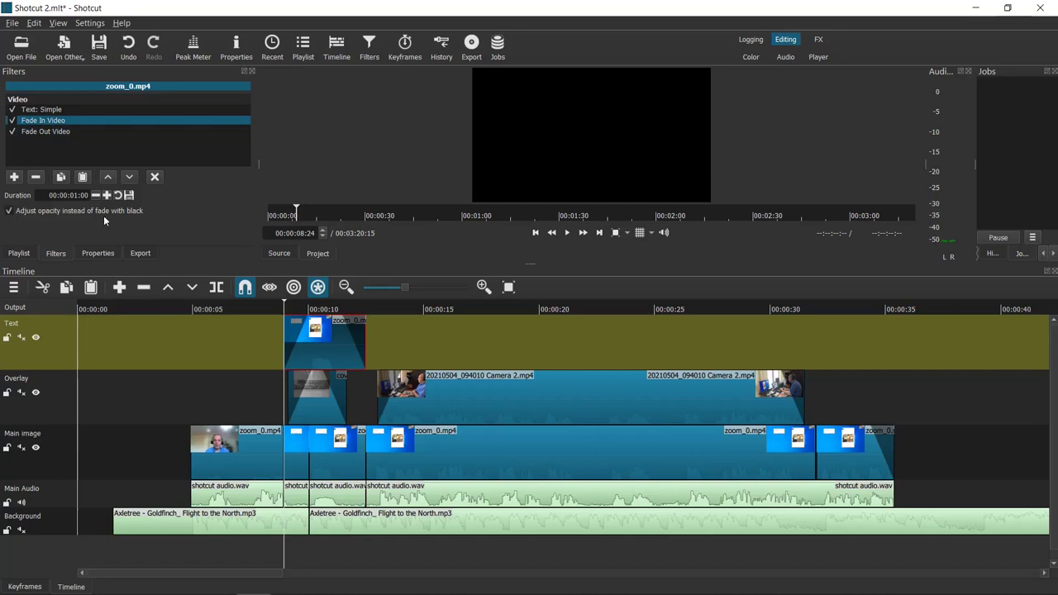
- Play back the text section from about 00:00:08:14 to check how the text fades in and out
click(275, 302)
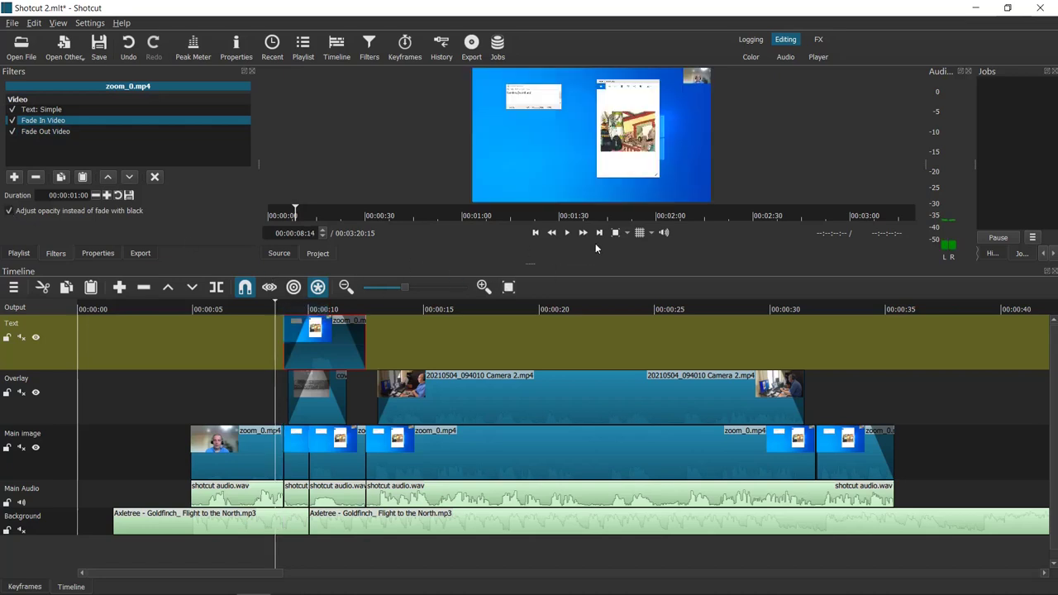
click(567, 232)
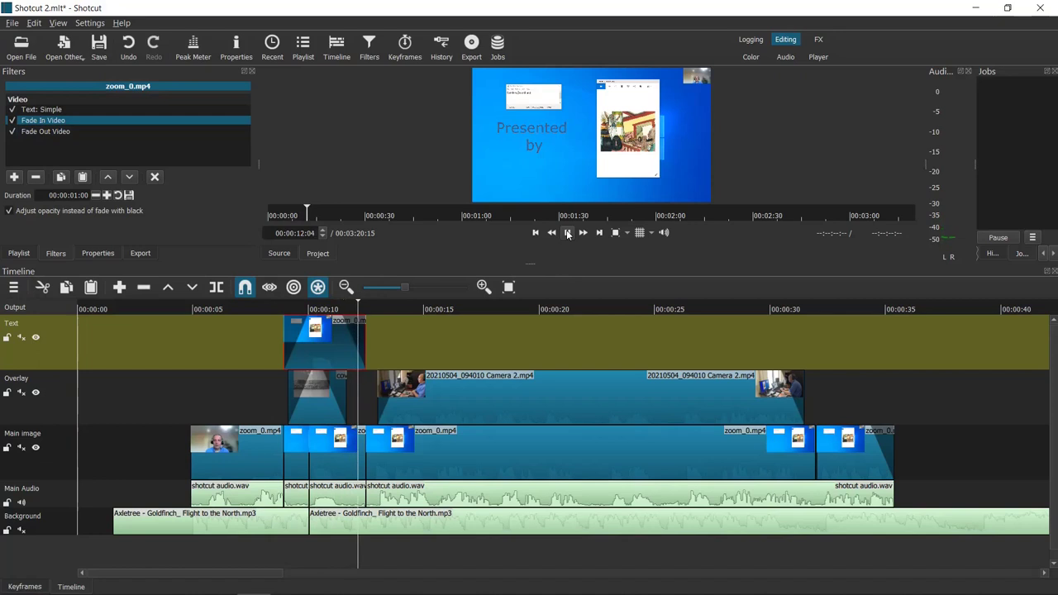
key(space)
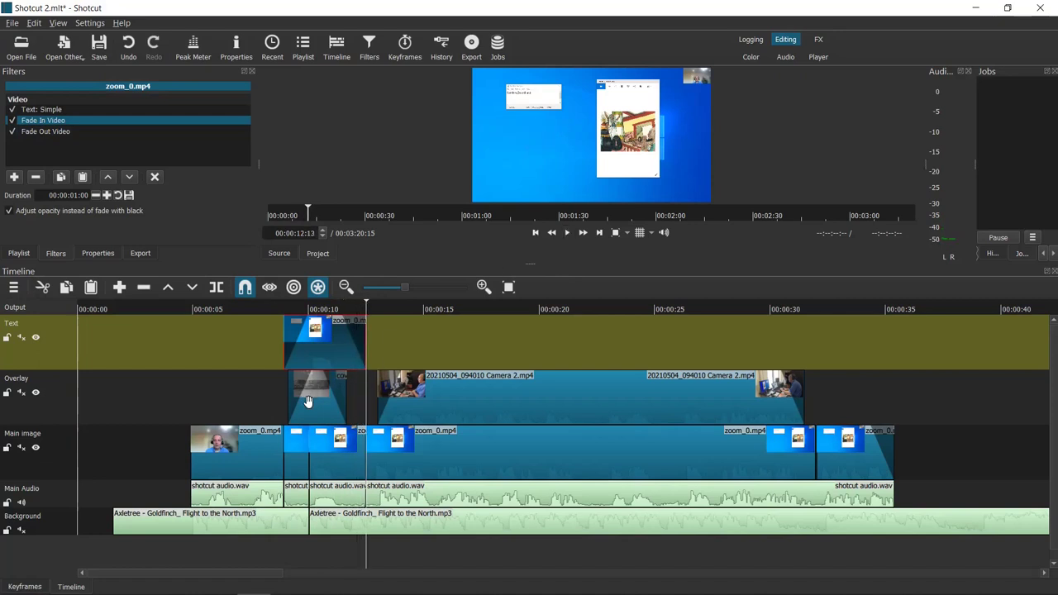
- Swap the coverImage200.jpg and zoom_0.mp4 text clips between the Overlay and Text tracks, stretching the image clip to the text clip's length
drag(308, 402, 333, 392)
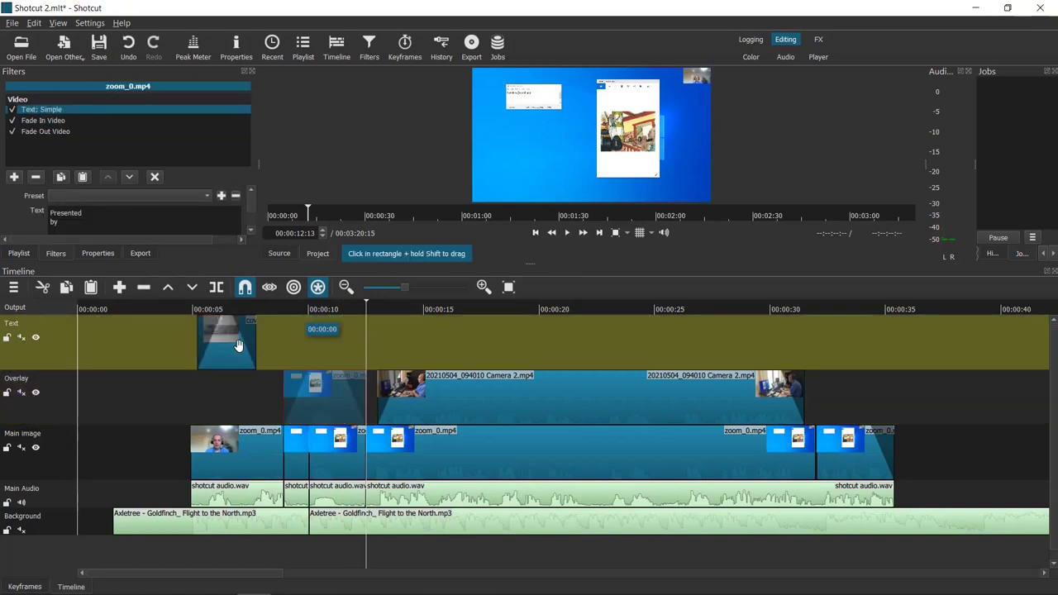
drag(251, 338, 339, 345)
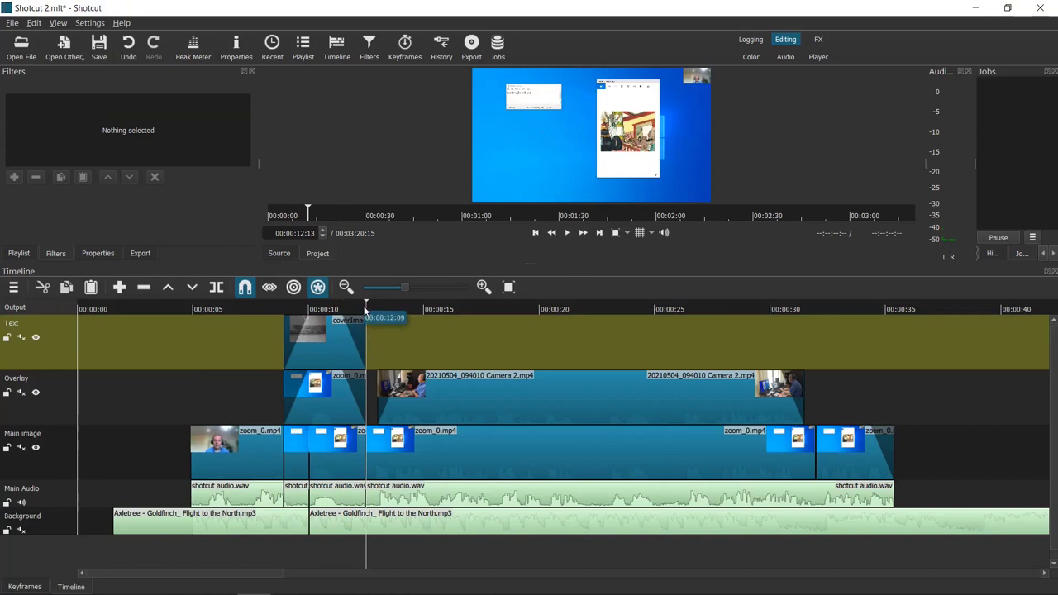
- Play back the section with the swapped image and text clips to check their layering
click(257, 309)
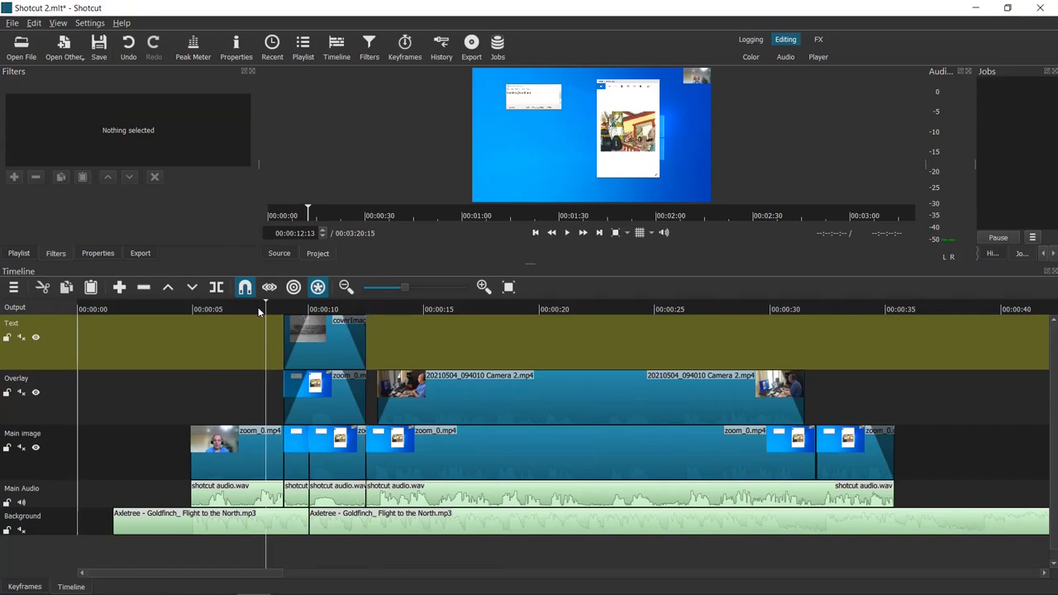
click(566, 235)
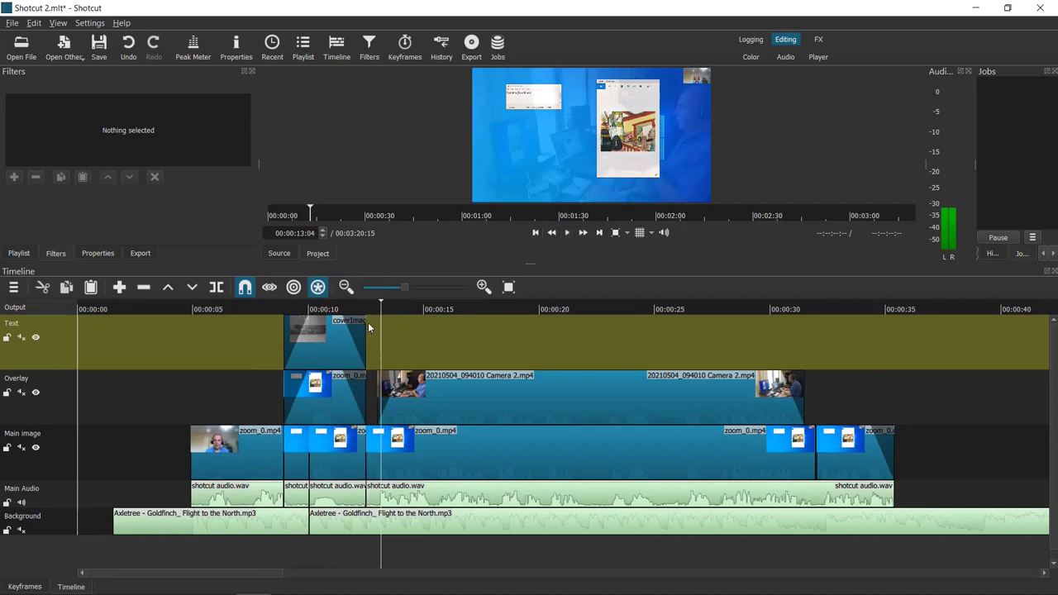
- Remove the duplicate Size, Position & Rotate filter from coverImage200.jpg and return the image to the Overlay track and the text clip to the Text track
click(327, 342)
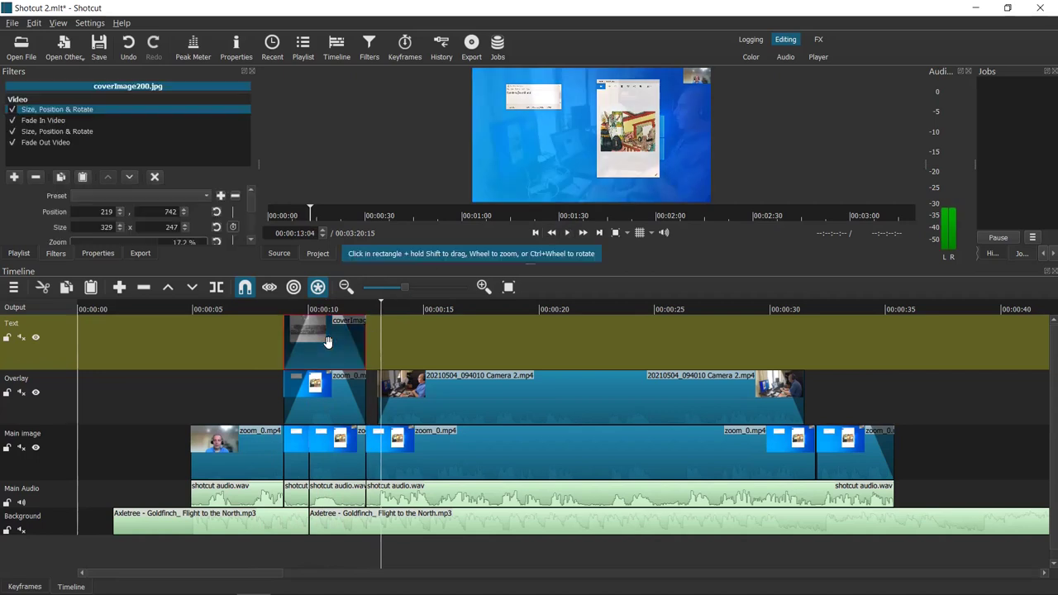
click(321, 389)
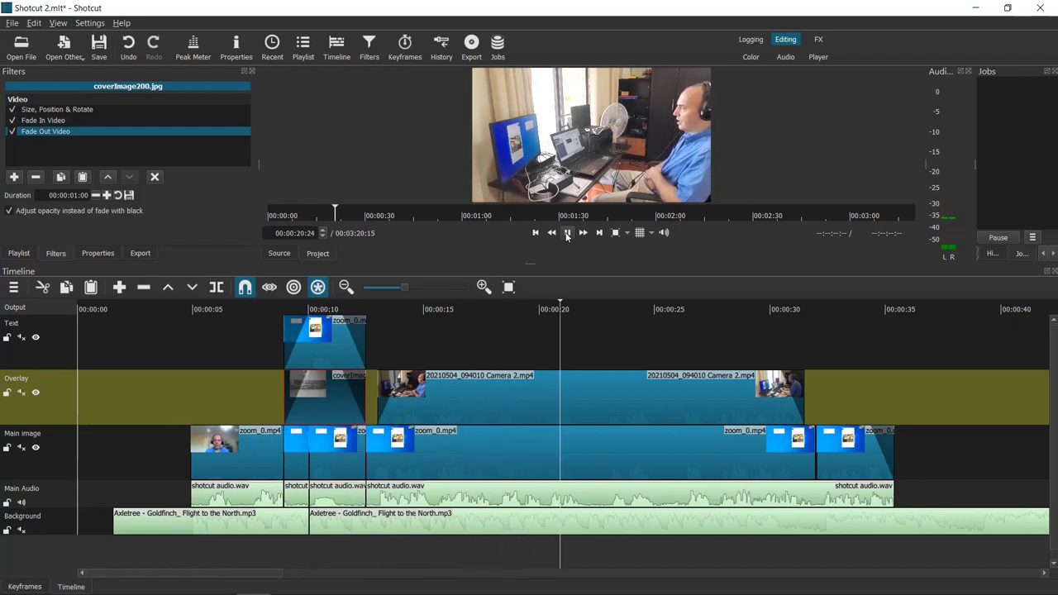
- Review the text, image and second-camera section by playing it and scrubbing the playhead back to about 00:00:08:04
click(567, 234)
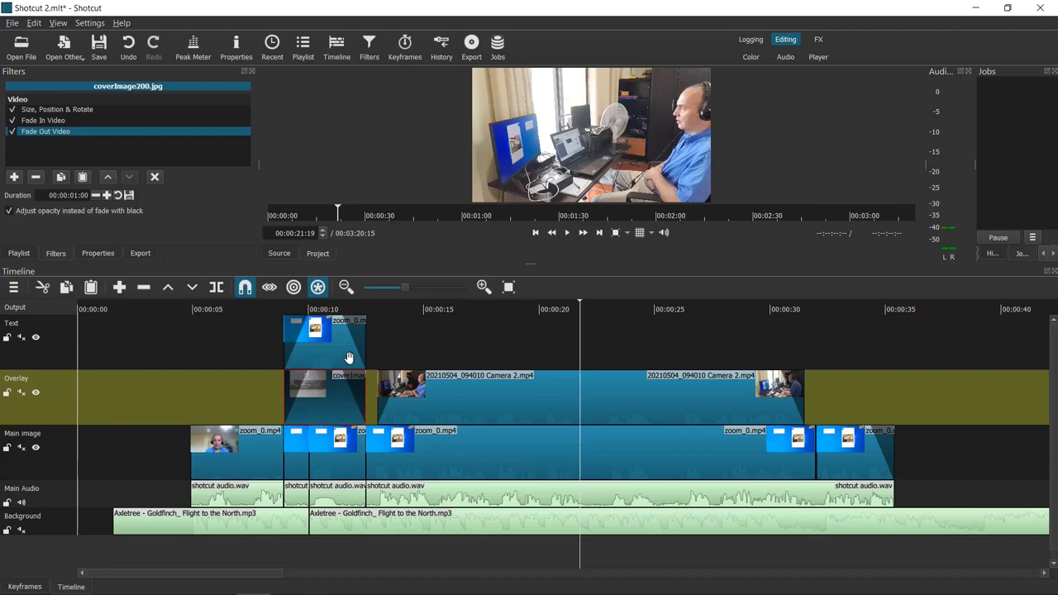
drag(532, 308, 396, 388)
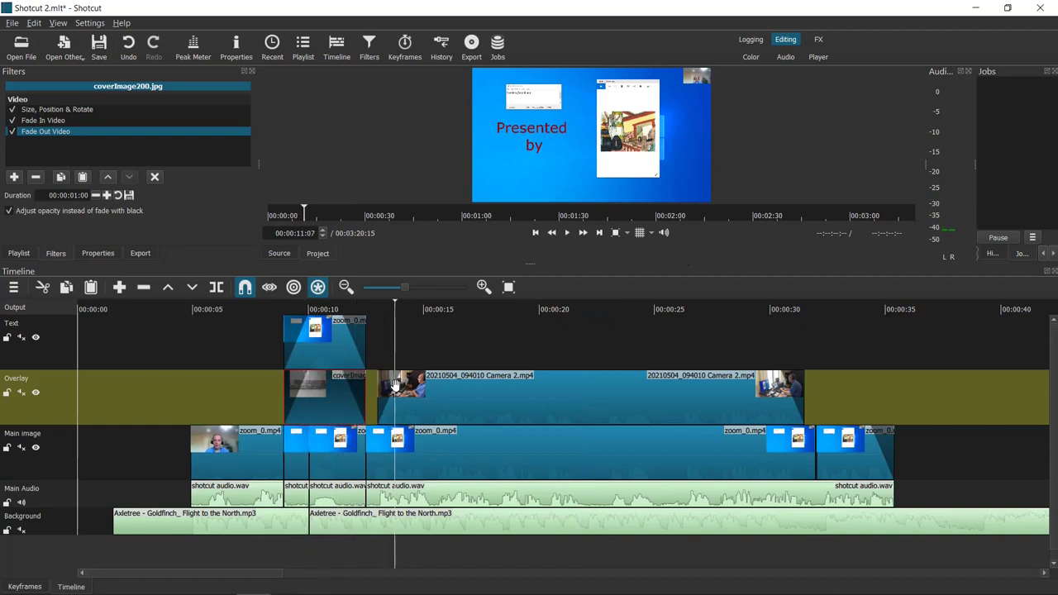
click(398, 390)
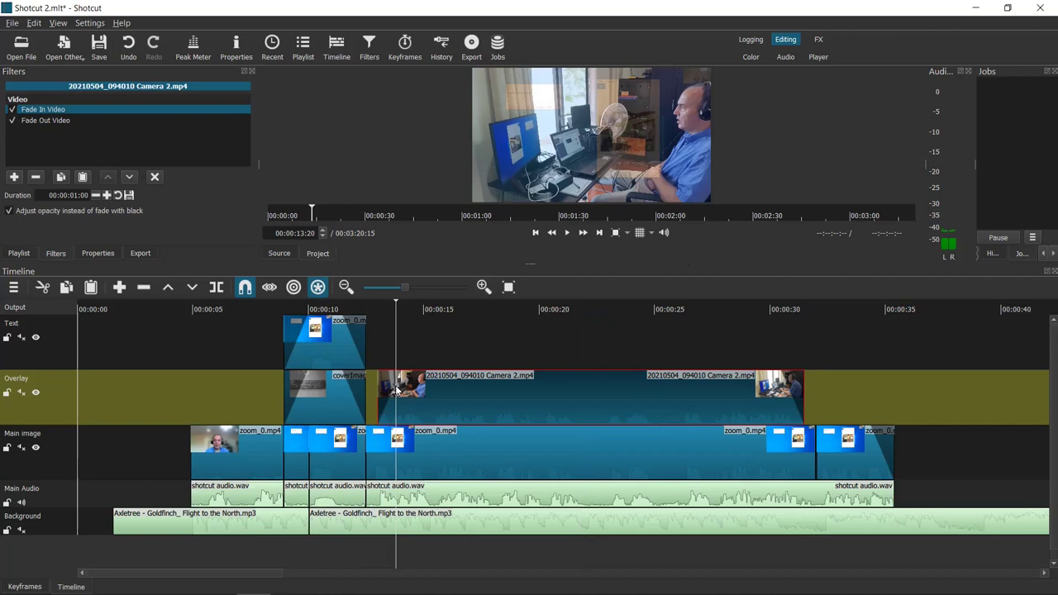
drag(395, 310, 265, 334)
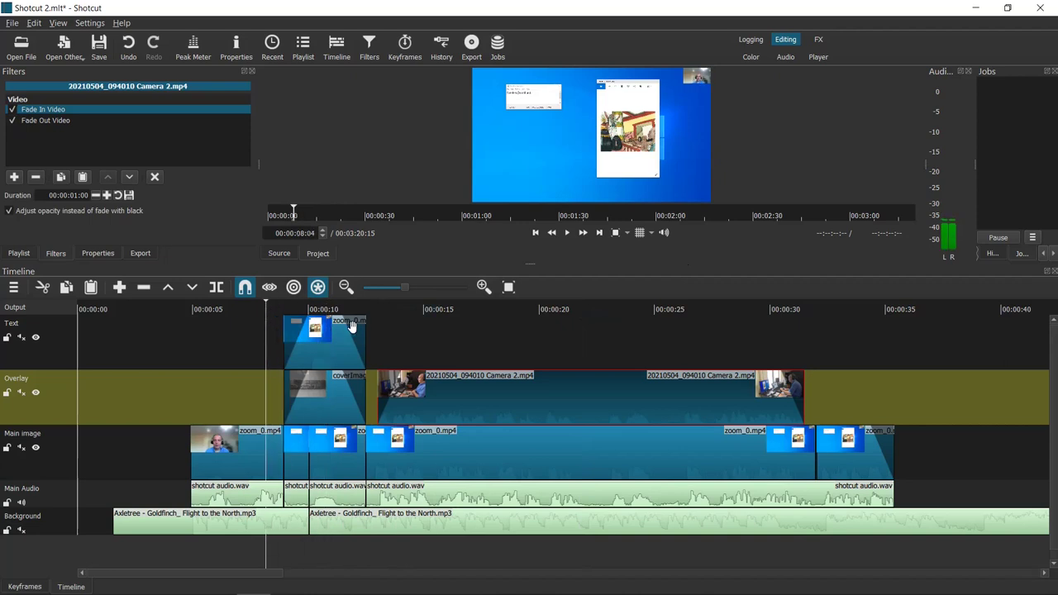
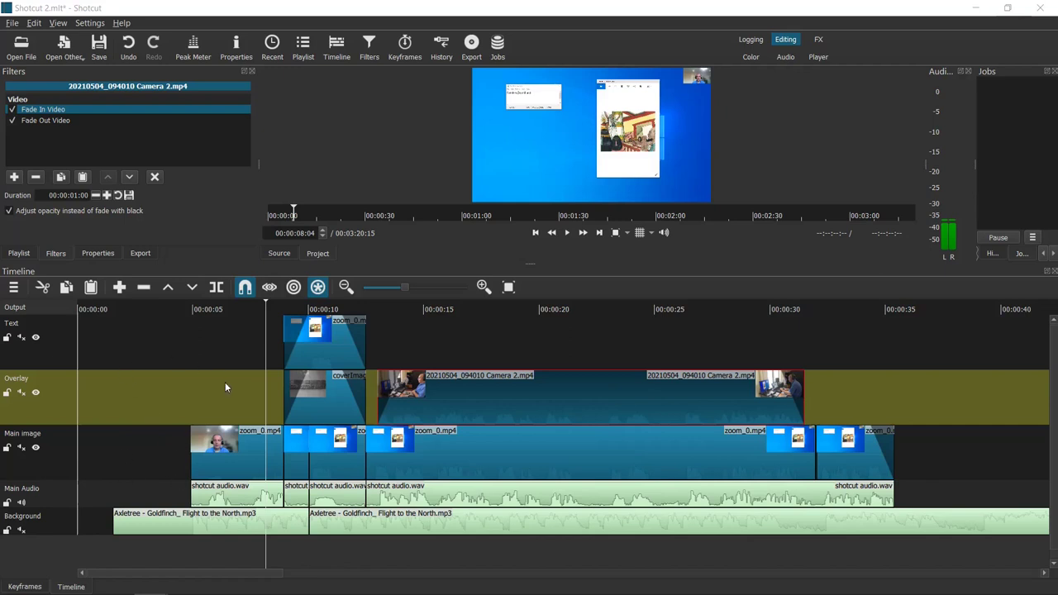
- Remove the #FF000000 color clip from the playlist, leaving the Camera 2 clip on the Overlay track
click(18, 253)
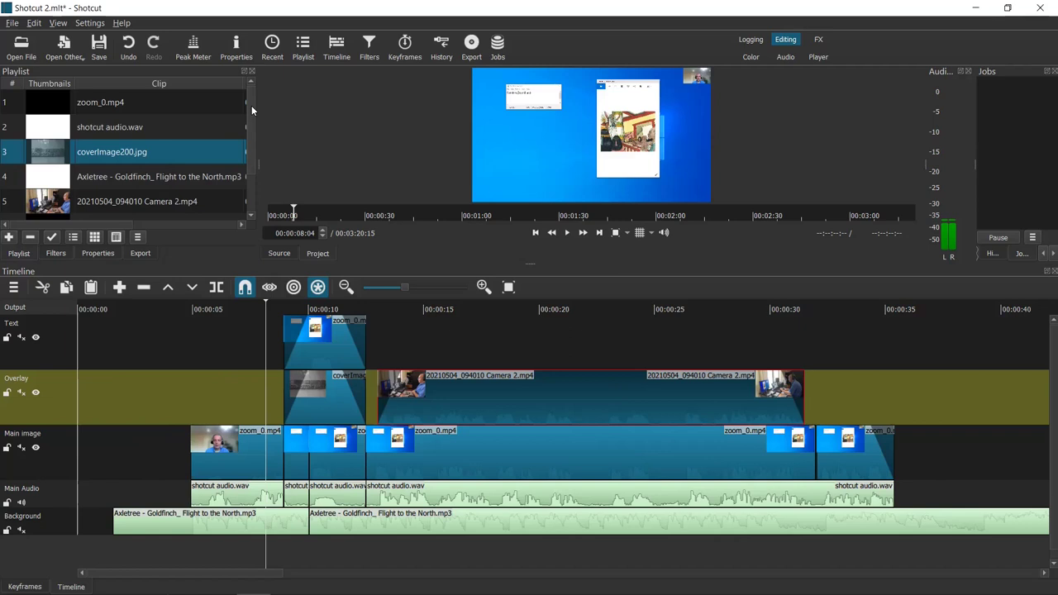
scroll(251, 116, down, 2)
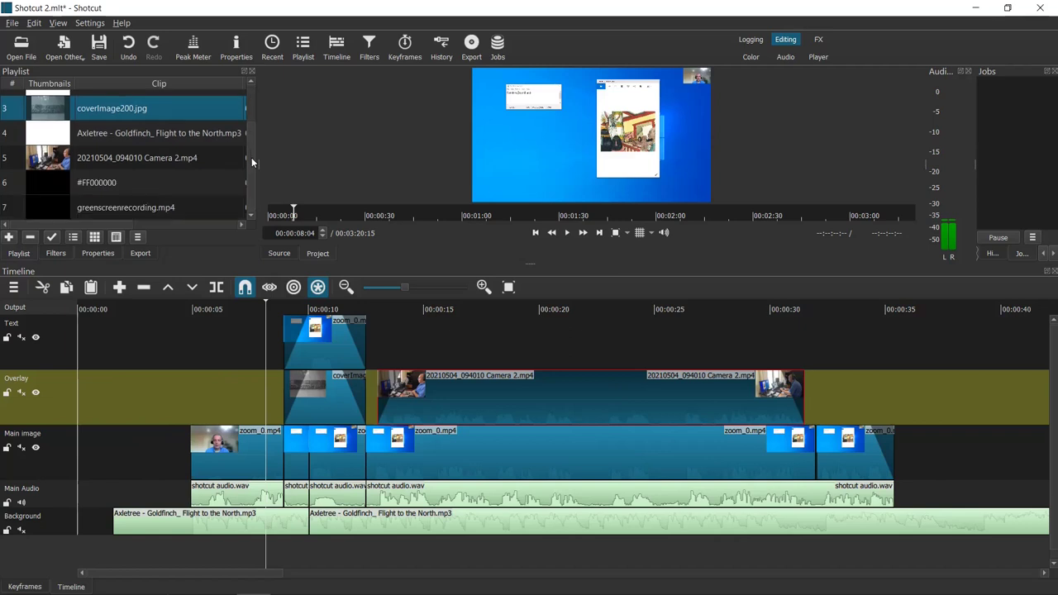
click(46, 186)
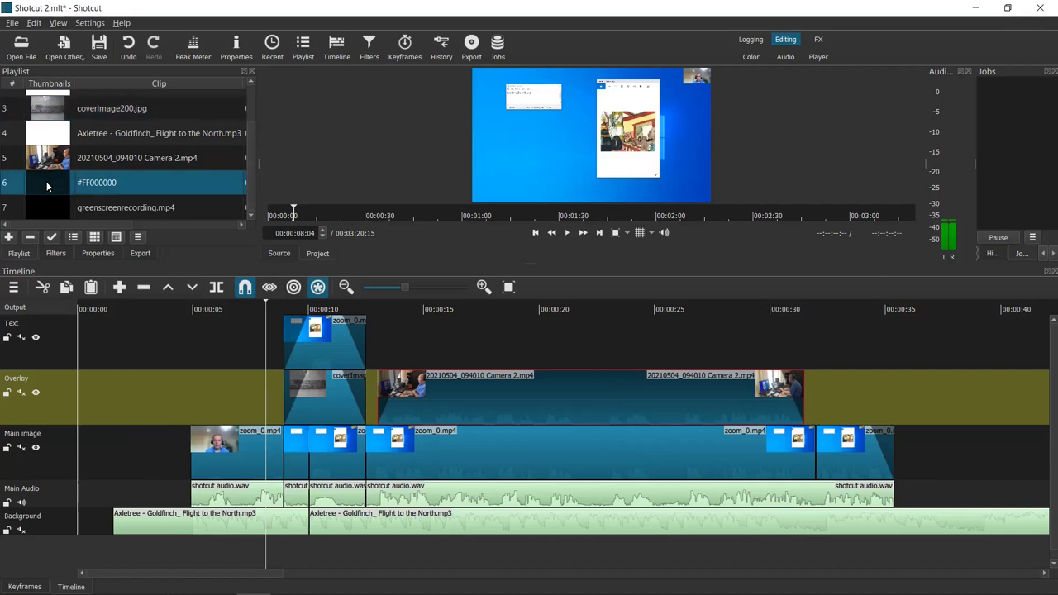
key(Delete)
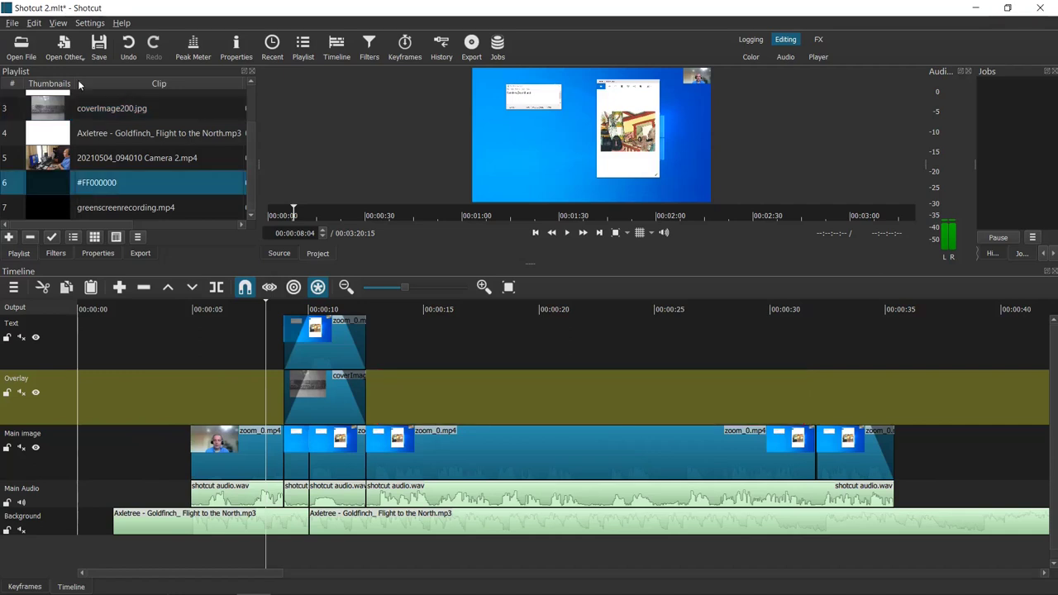
click(126, 48)
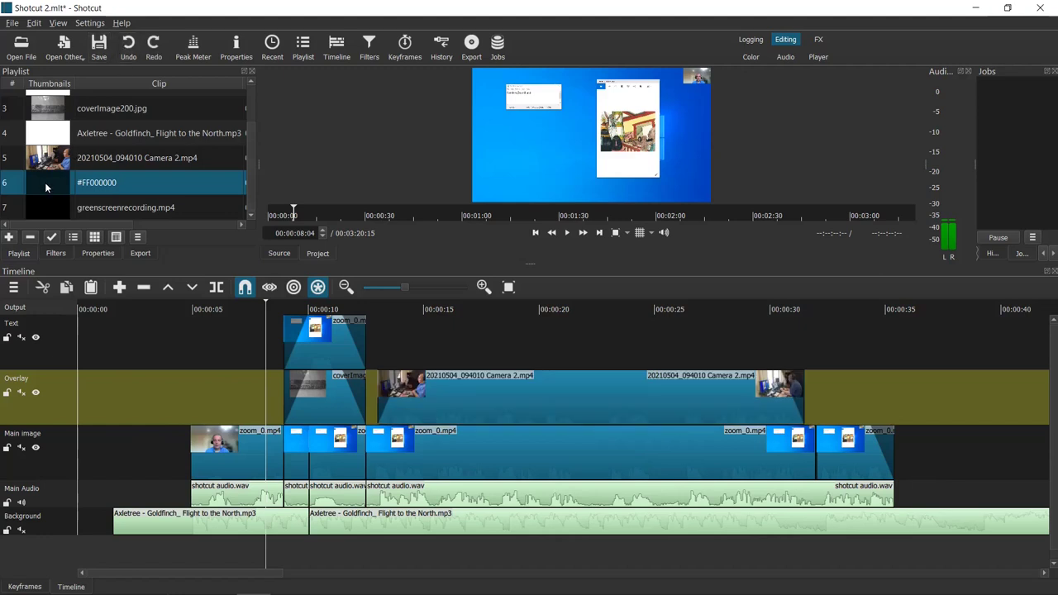
click(29, 239)
click(14, 23)
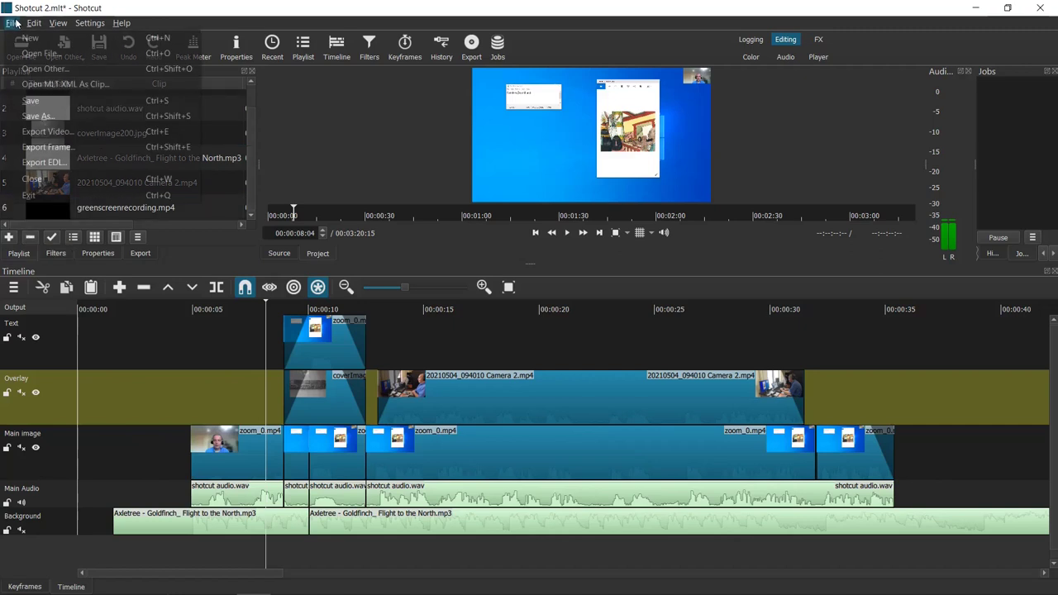
click(41, 69)
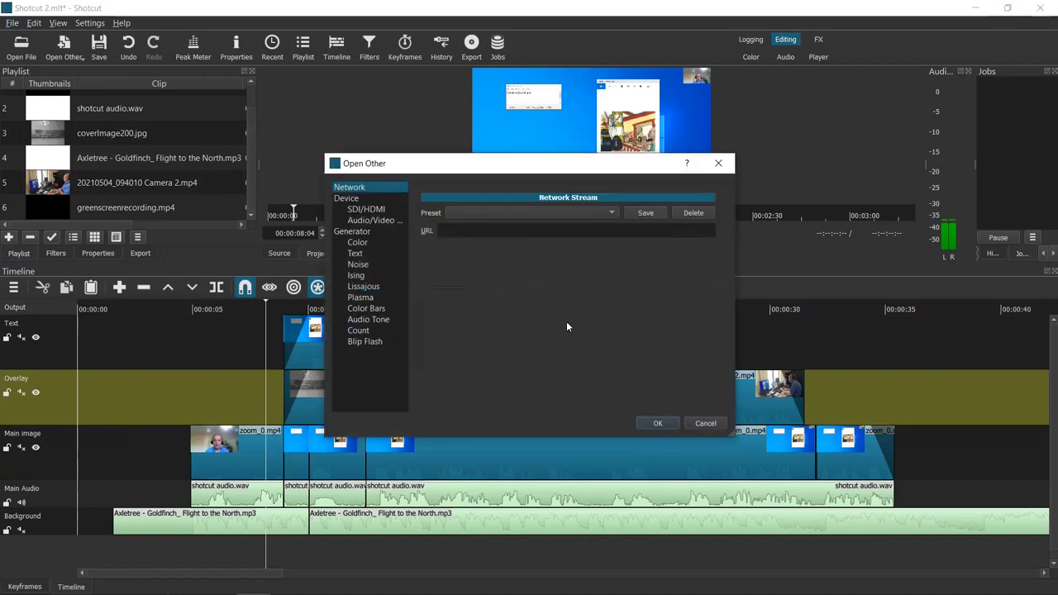
click(705, 424)
- Generate a solid black color clip from the Color generator
click(12, 23)
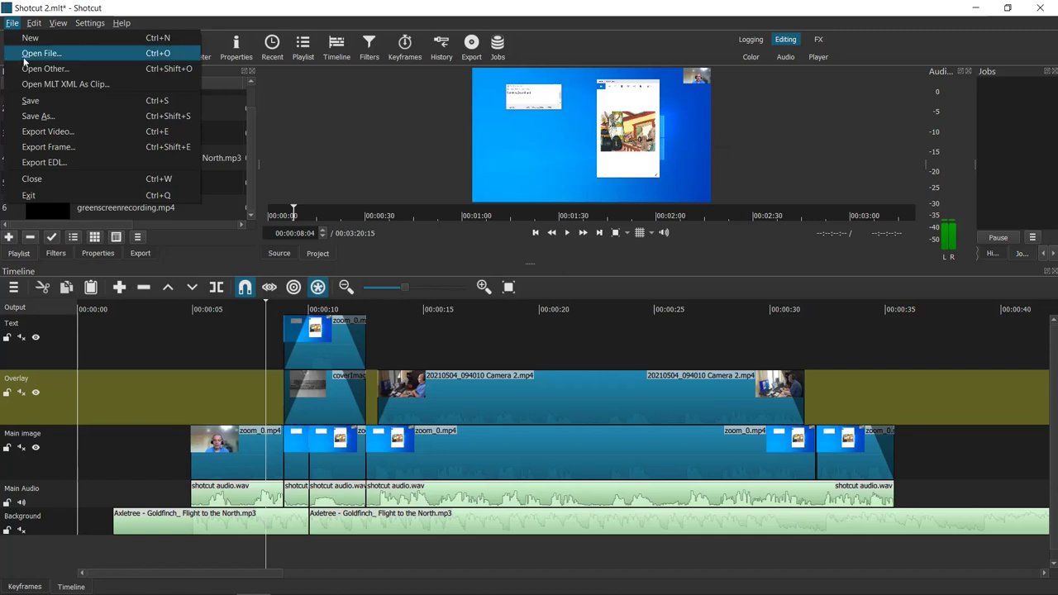
mouse_move(34, 26)
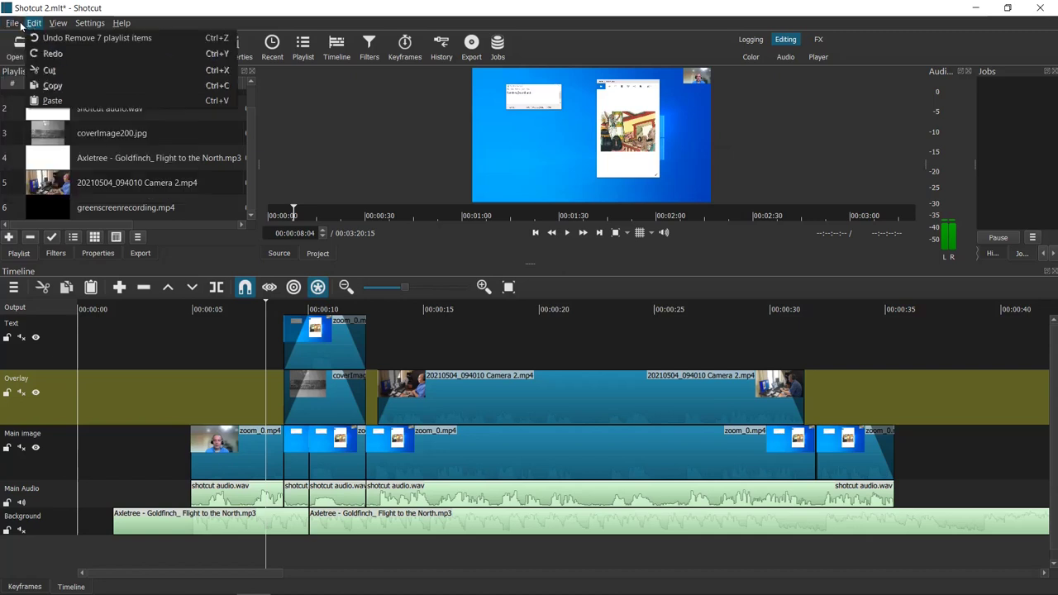
click(27, 69)
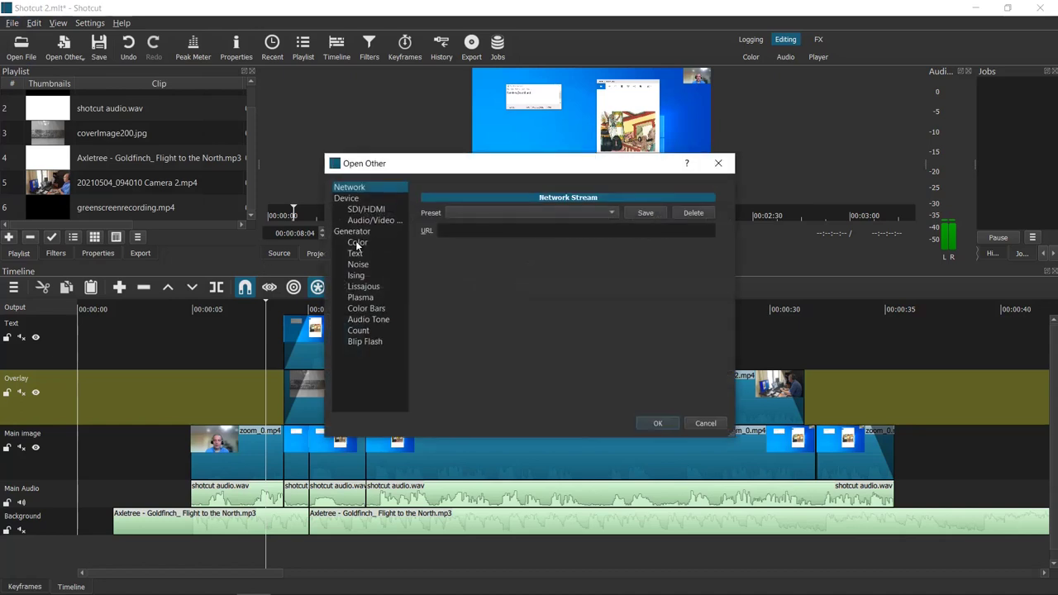
click(358, 243)
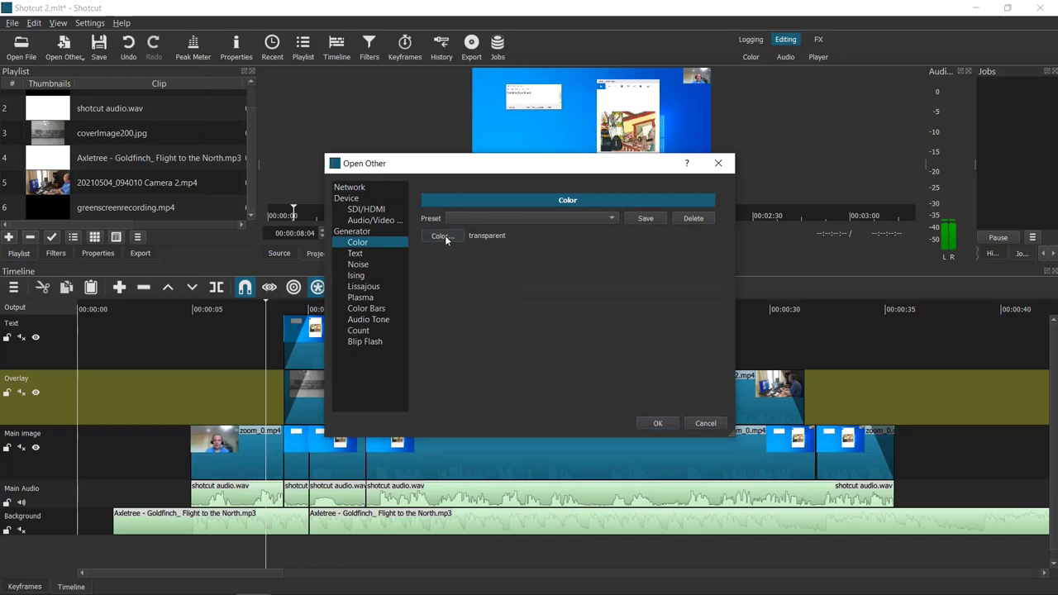
click(444, 236)
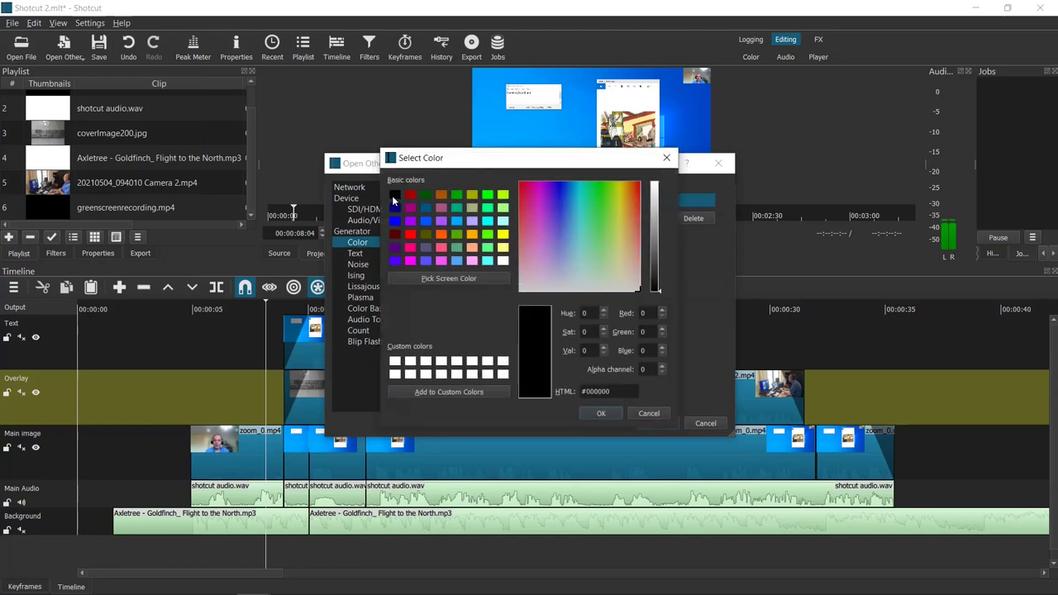
click(604, 413)
click(657, 423)
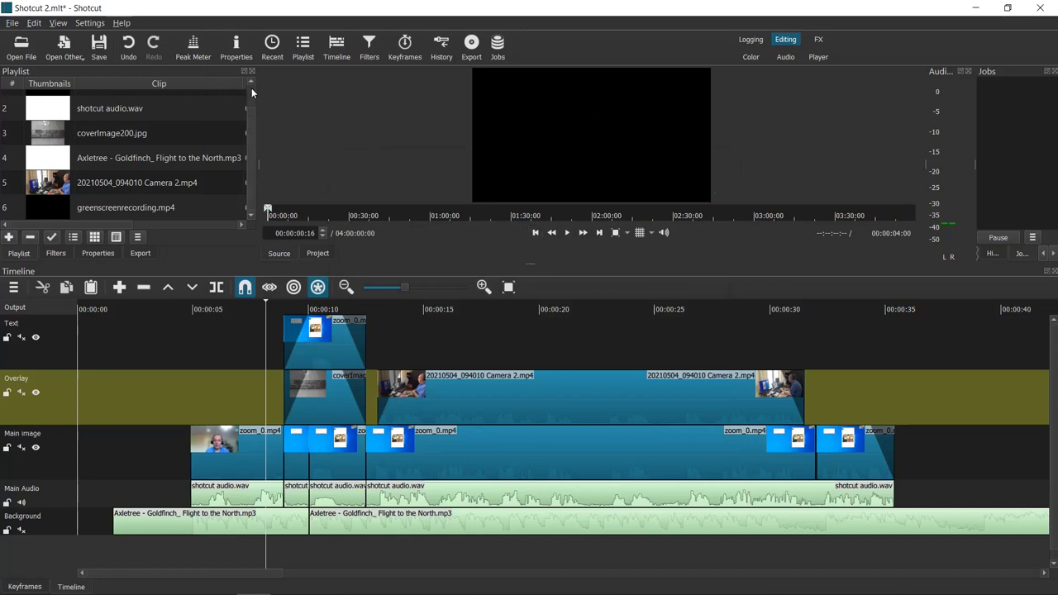
- Add the generated black clip to the playlist and place it on the Main image track directly before the first zoom_0.mp4 clip
drag(610, 139, 86, 203)
click(87, 201)
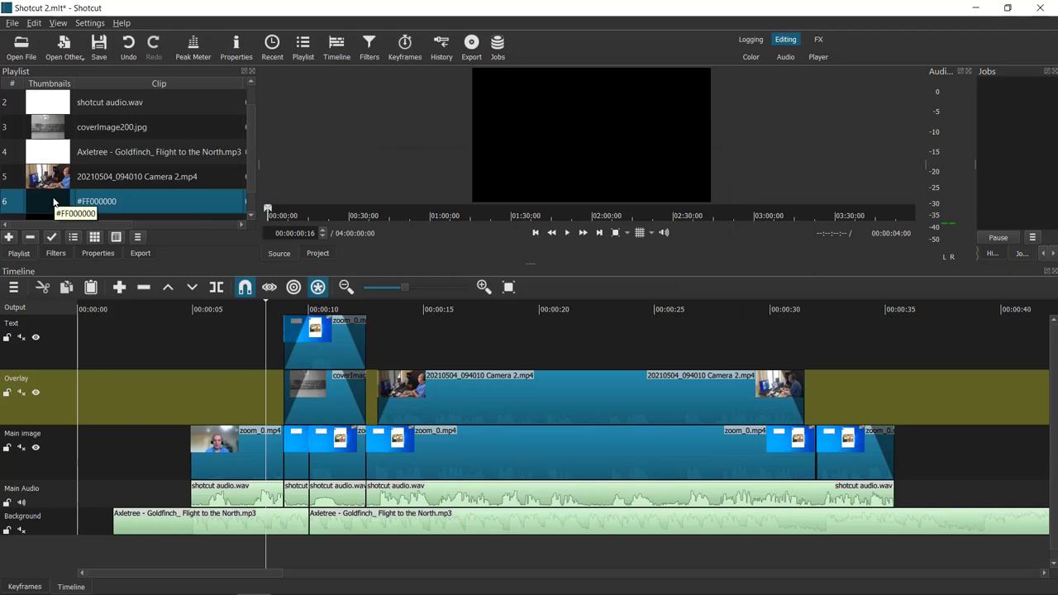
drag(53, 201, 127, 446)
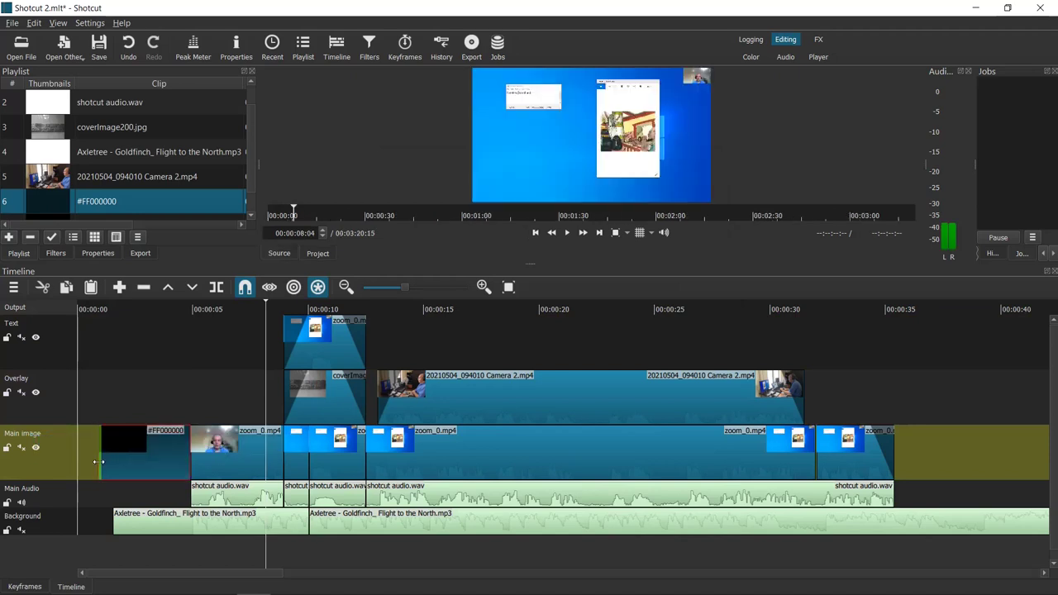
- Trim the start of the black clip to line up with the start of the background music at 00:00:01:14
click(152, 527)
drag(101, 467, 100, 468)
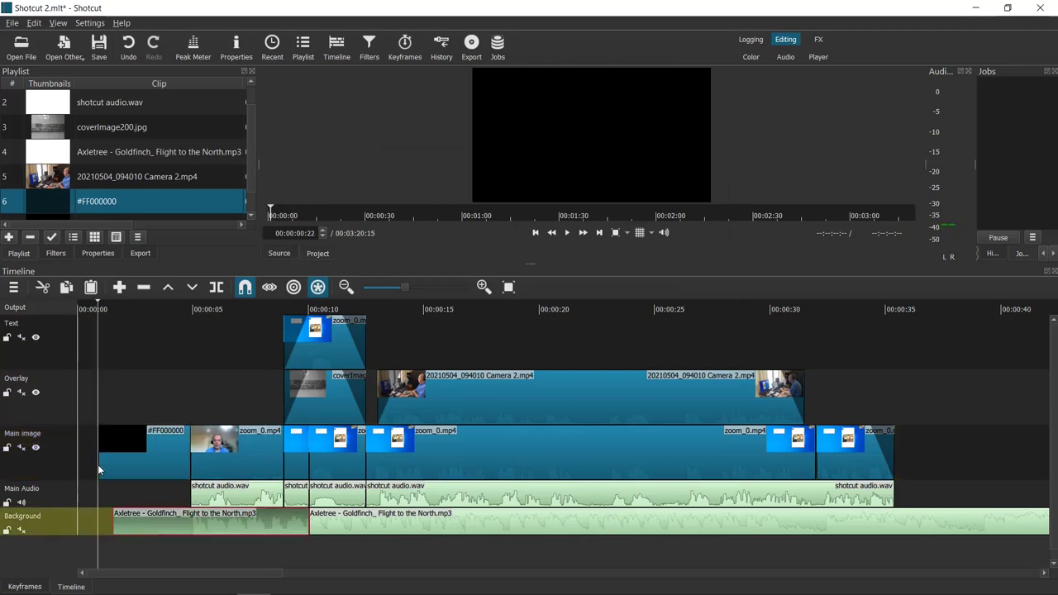
click(128, 517)
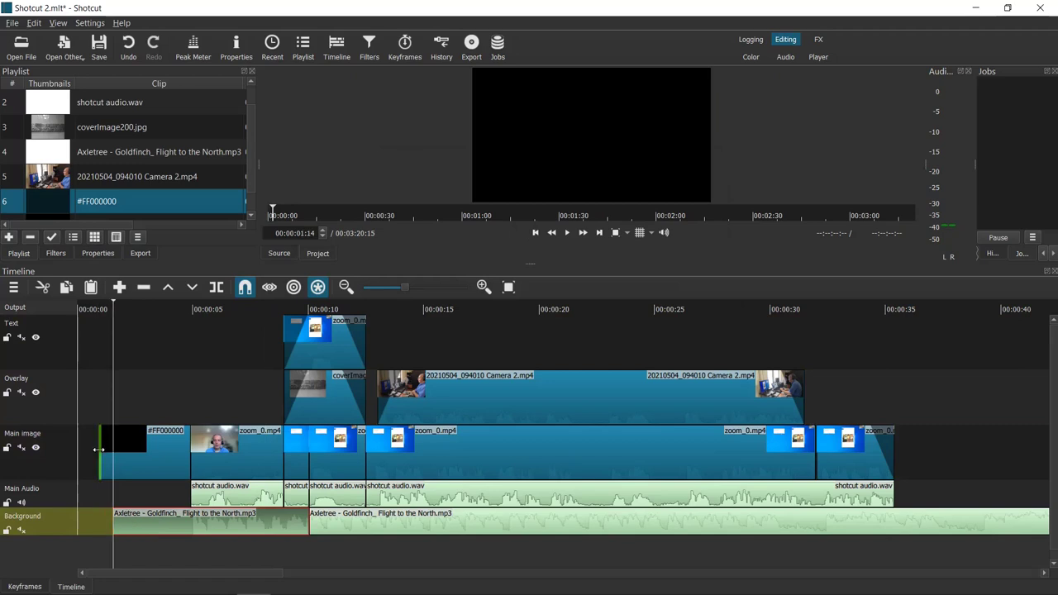
drag(99, 450, 115, 447)
click(150, 454)
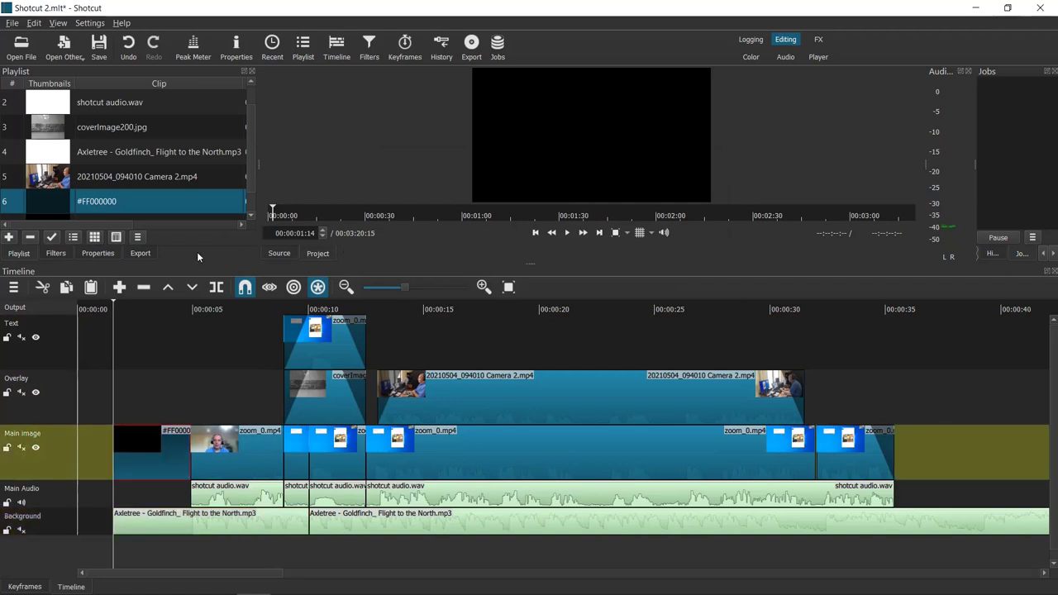
- Add a Text: Rich filter to the black clip and apply the Scroll Up preset
click(55, 253)
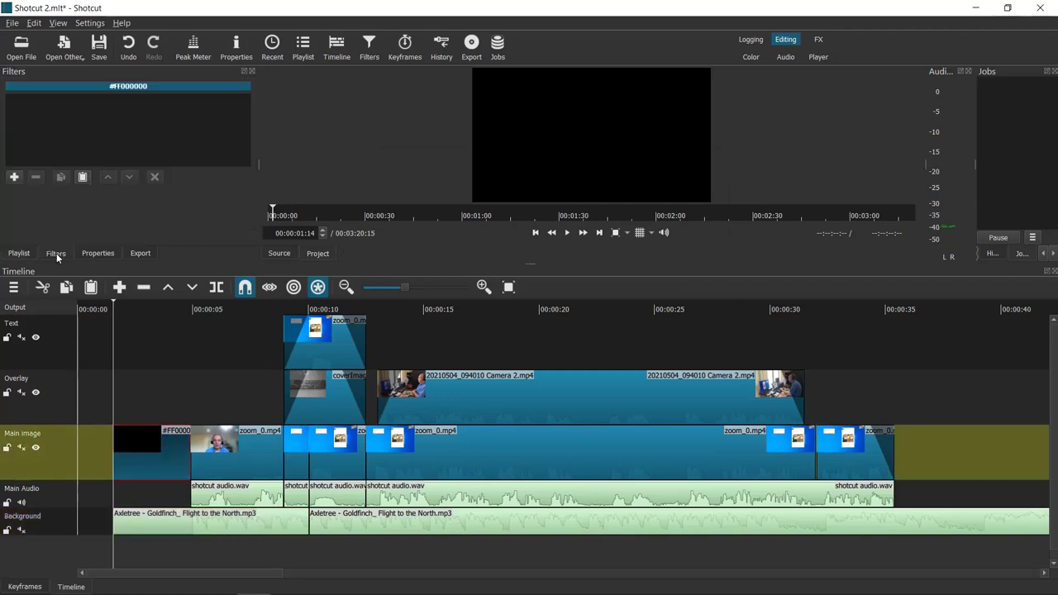
click(13, 177)
text(text)
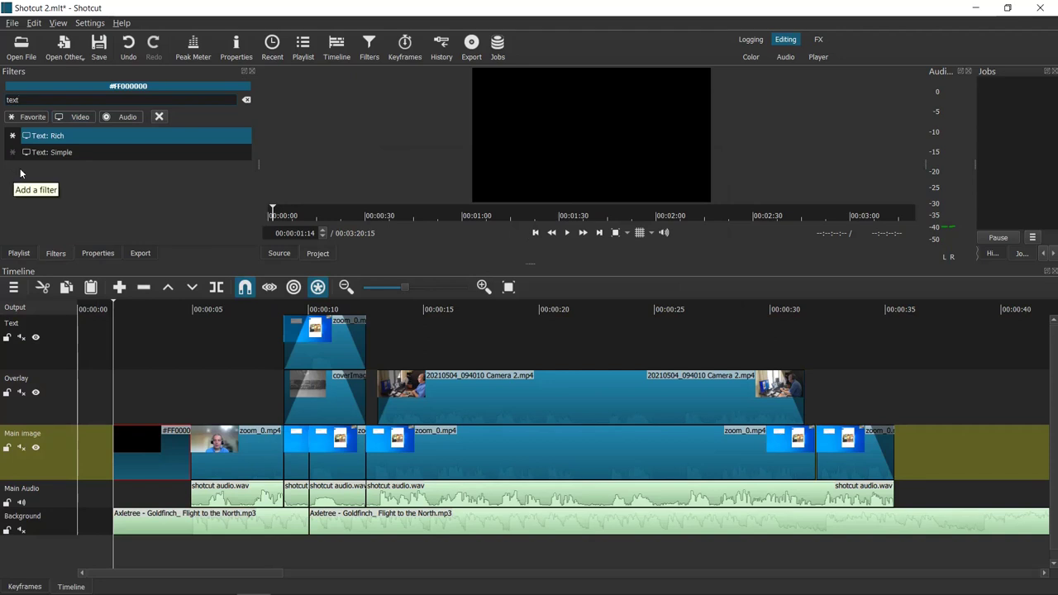
click(77, 137)
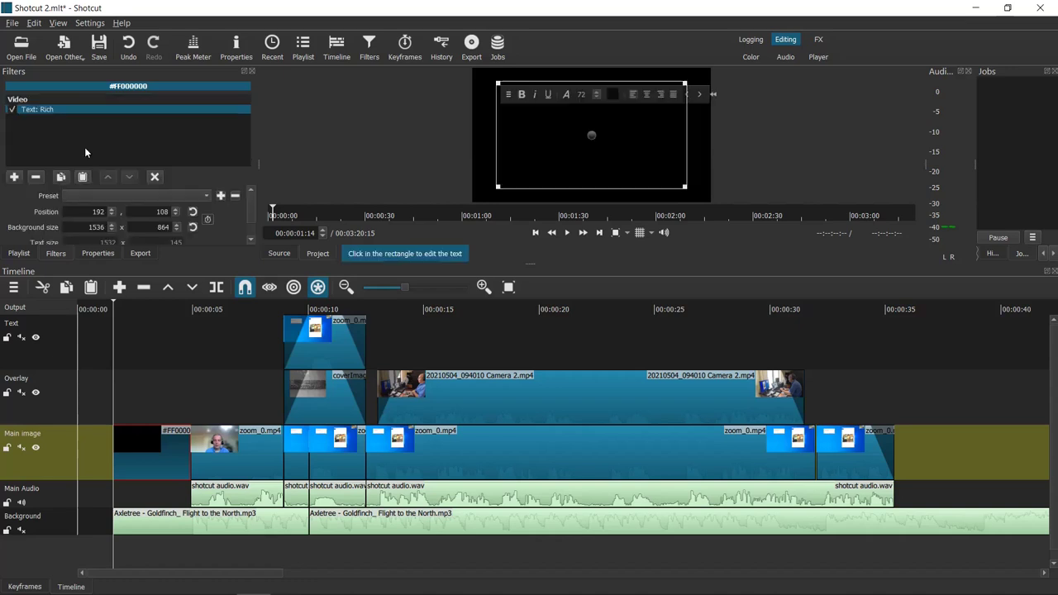
click(156, 195)
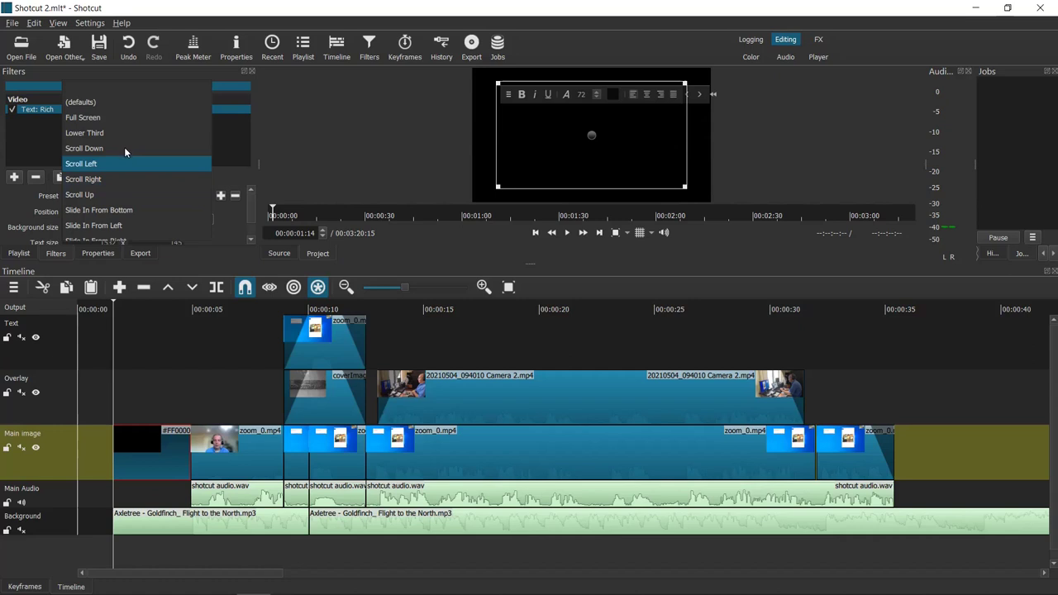
click(110, 194)
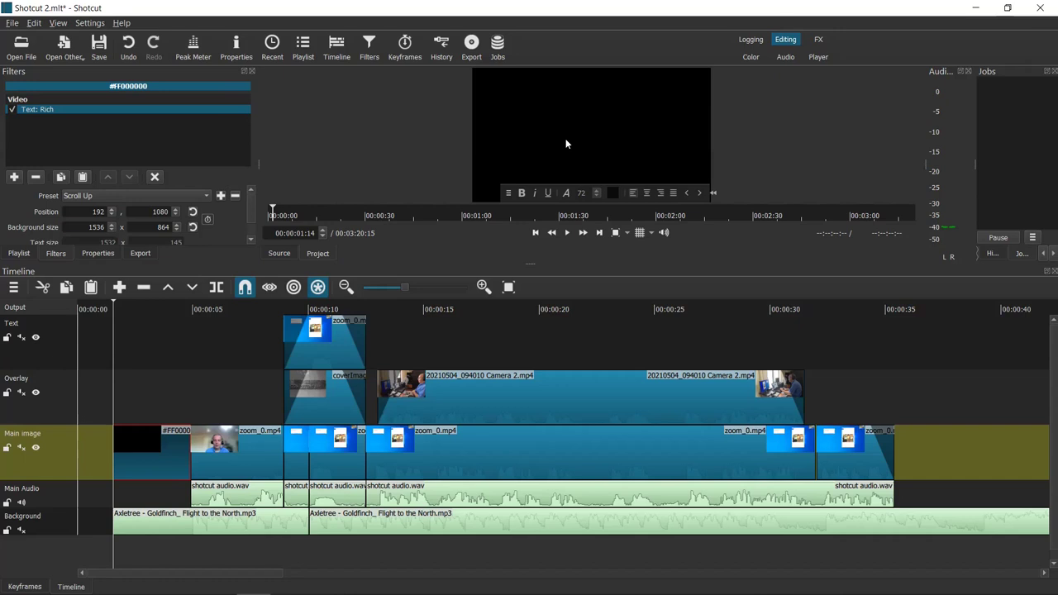
- Try a text size of 8 on the sample text, and set the size back to 72
text(8)
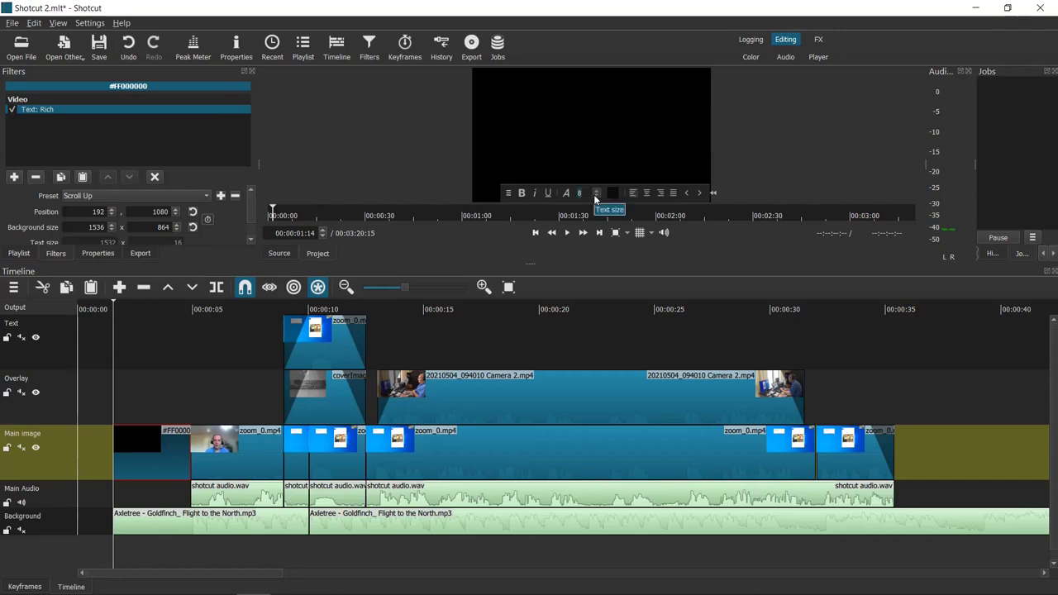
text(72)
key(Return)
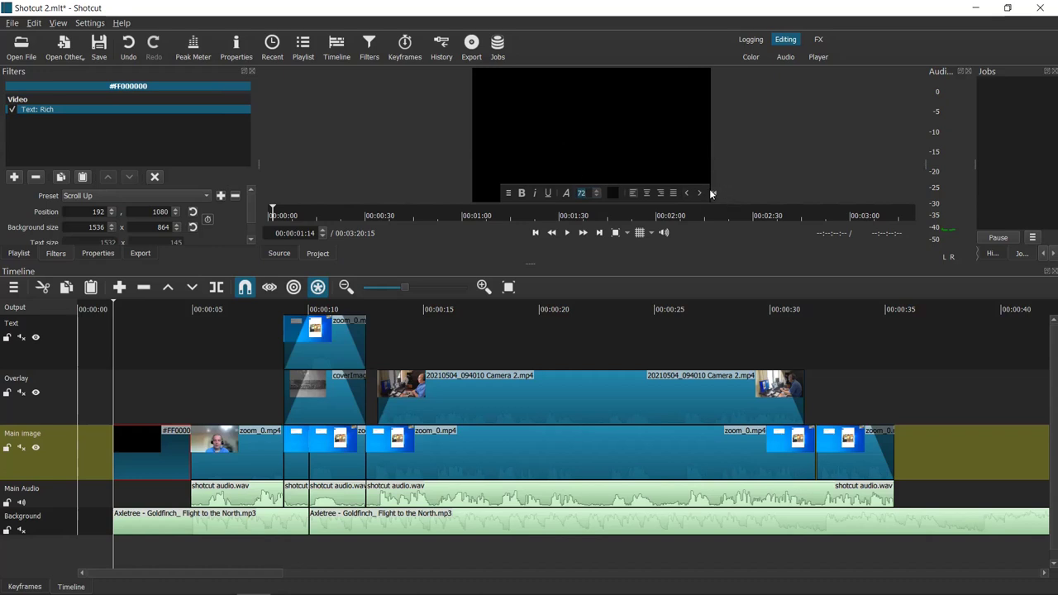
- Enlarge the preview area and clear the sample text from the scrolling text box at about 00:00:02:18
drag(530, 263, 547, 380)
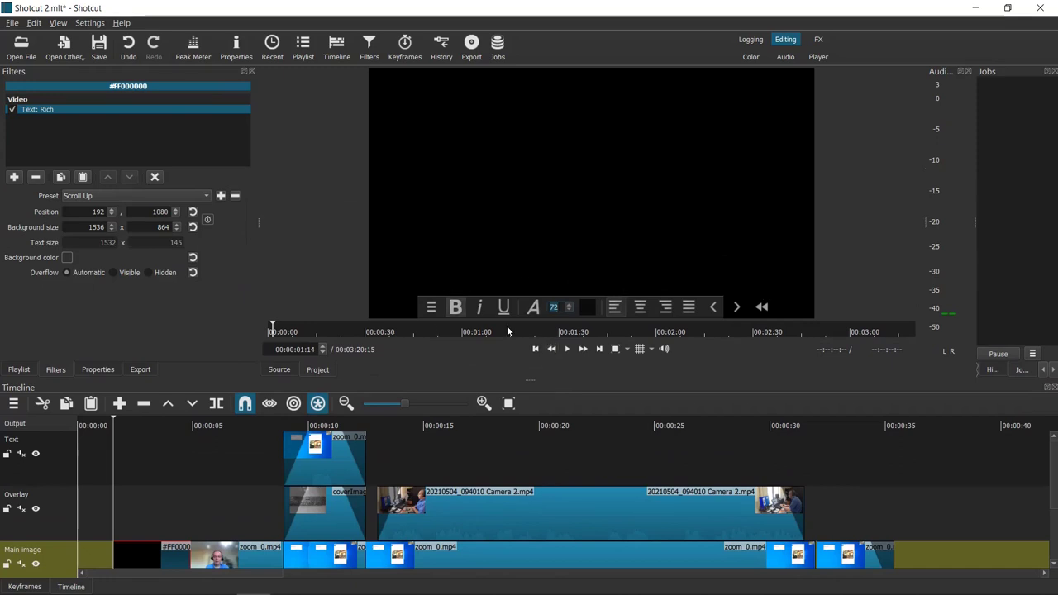
click(567, 349)
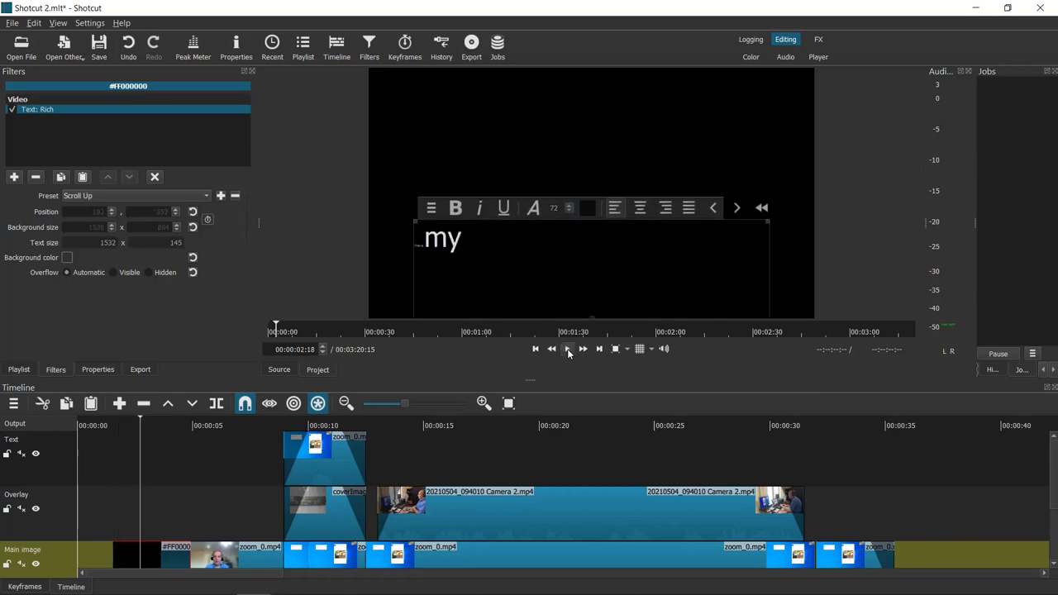
double_click(461, 238)
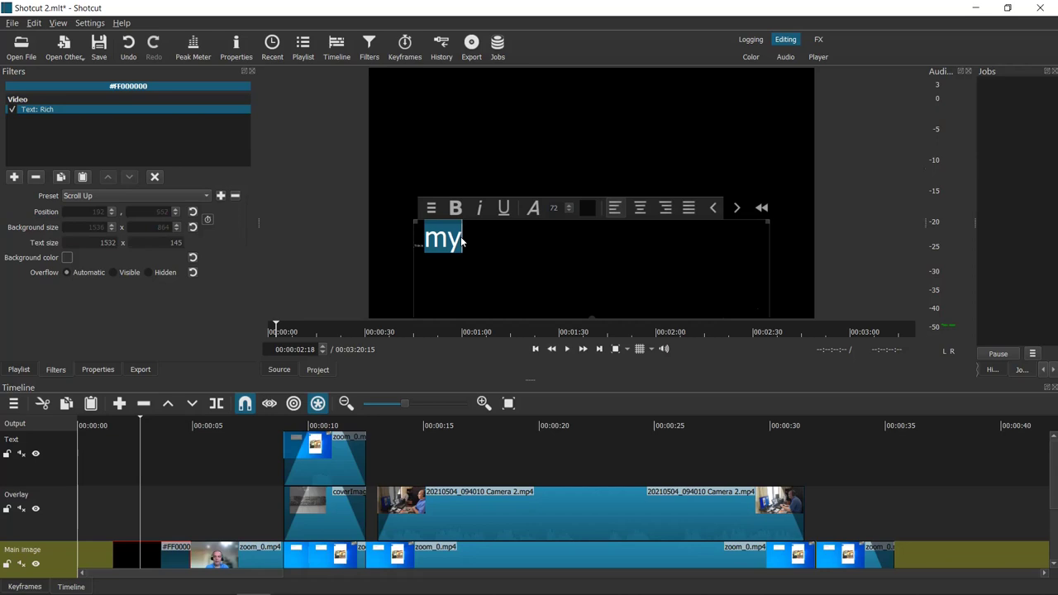
key(BackSpace)
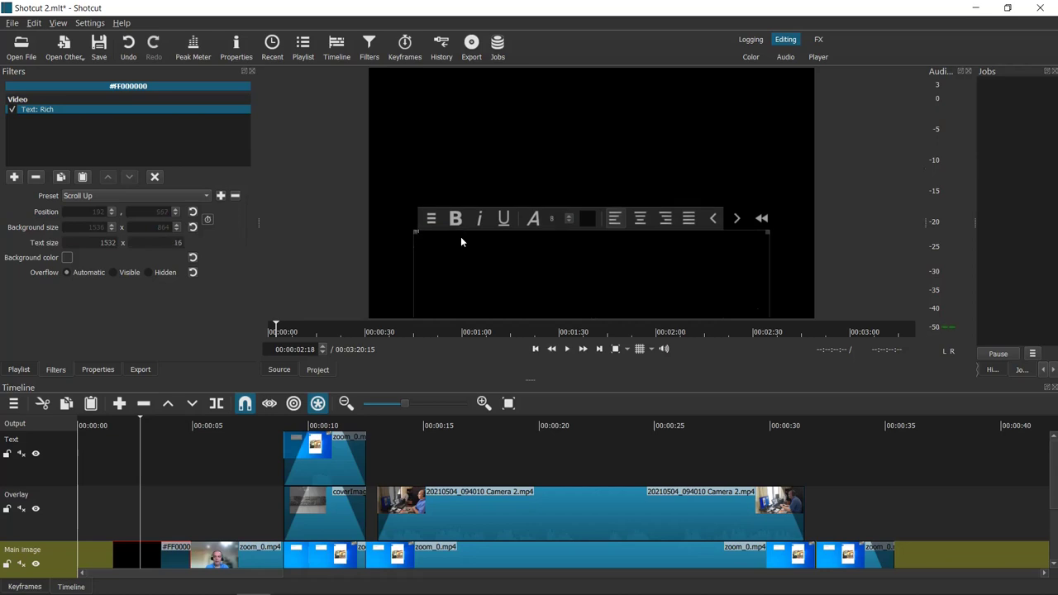
key(BackSpace)
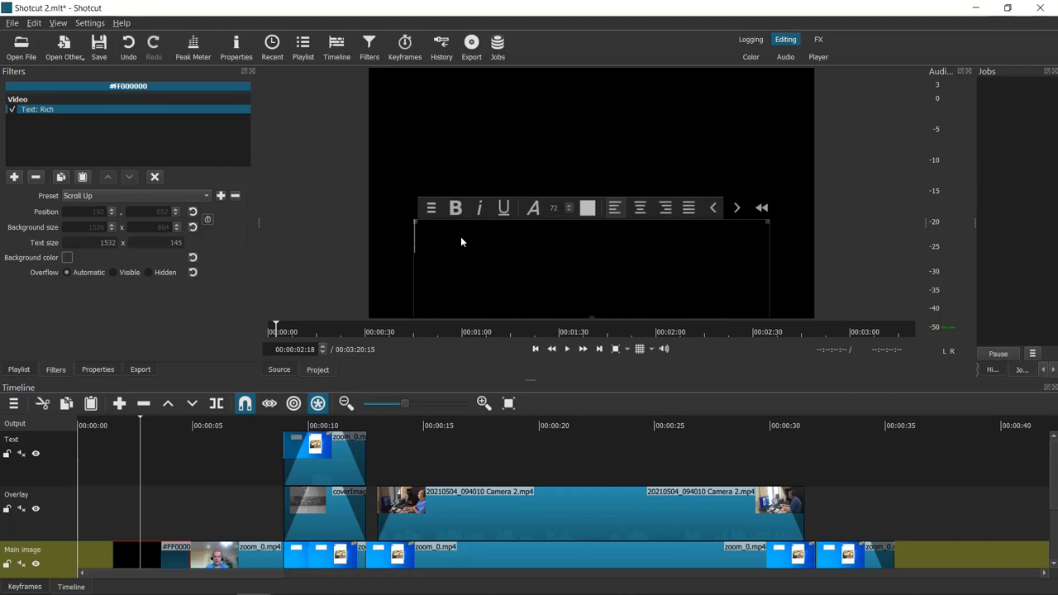
- Enter the scrolling title "This is my Example Video using Shotcut" with "20.11.28" on a new line
text(This is my Example Video us)
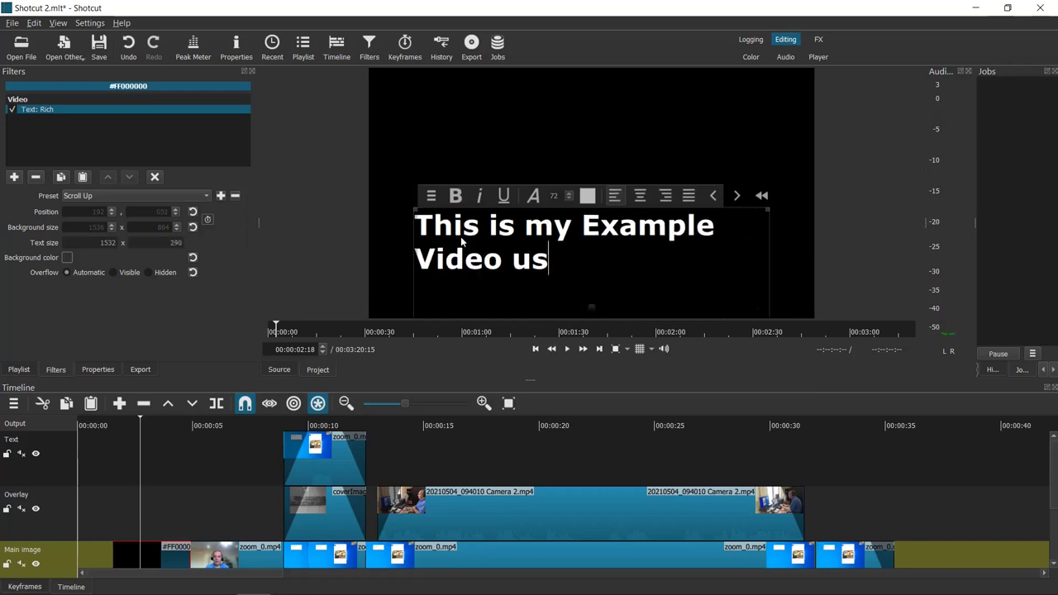
text(ing SHot)
key(BackSpace)
key(BackSpace)
key(BackSpace)
text(hotcut)
key(Return)
text(20.11.28)
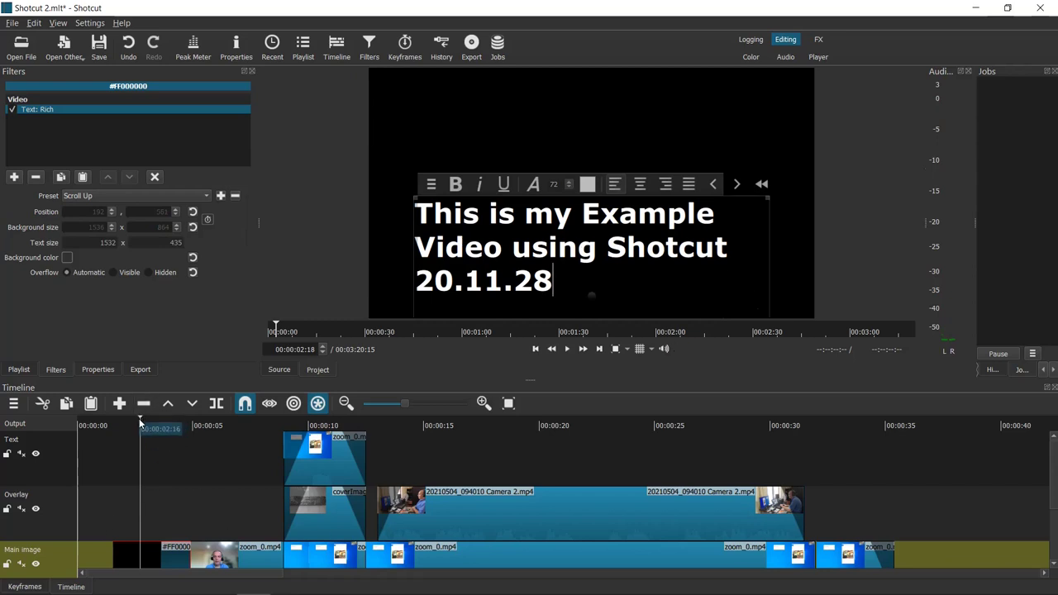
- Return the playhead to the start of the black title clip and unmute the Background track
drag(139, 421, 113, 422)
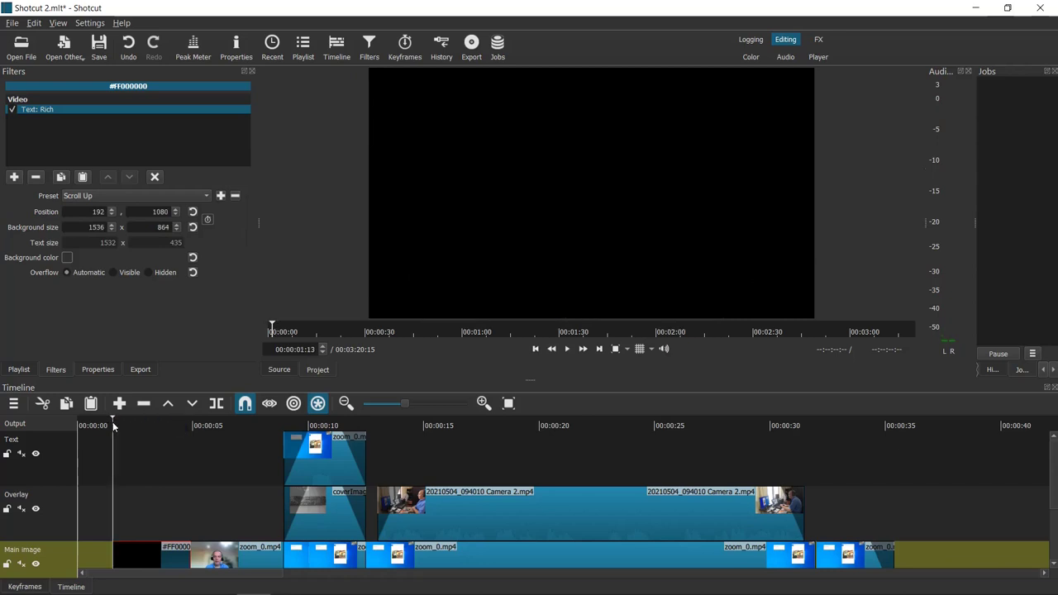
scroll(1042, 517, down, 3)
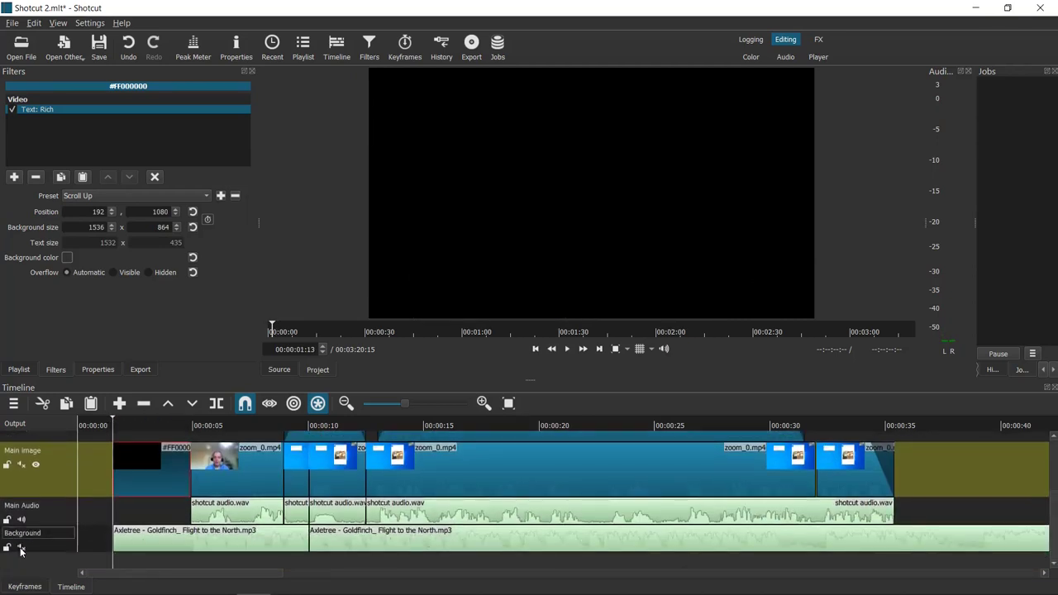
click(22, 548)
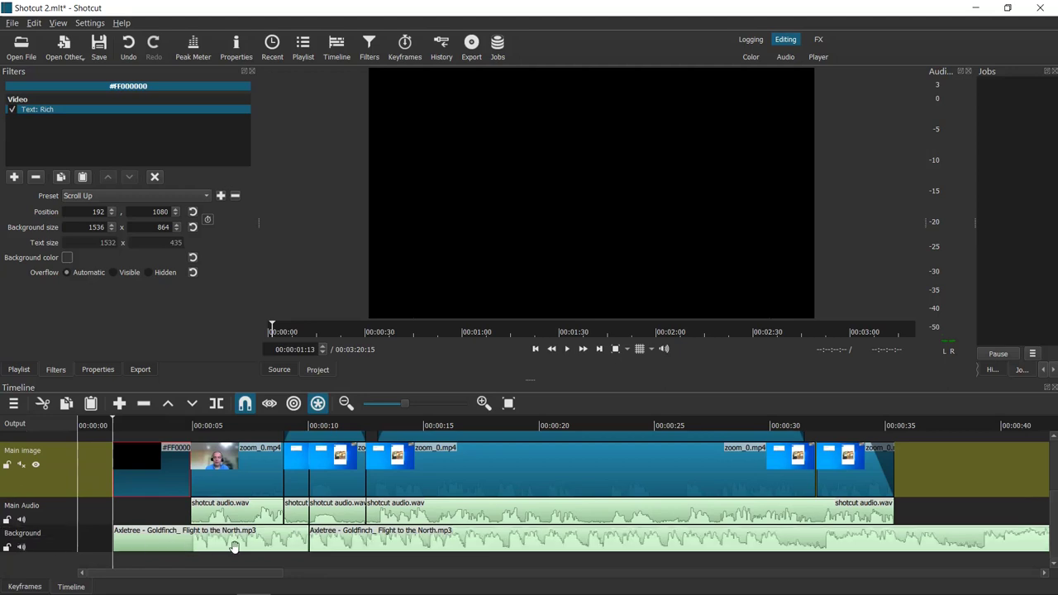
- Play the opening title twice from the start of the black clip to check the scrolling text with the music
click(570, 352)
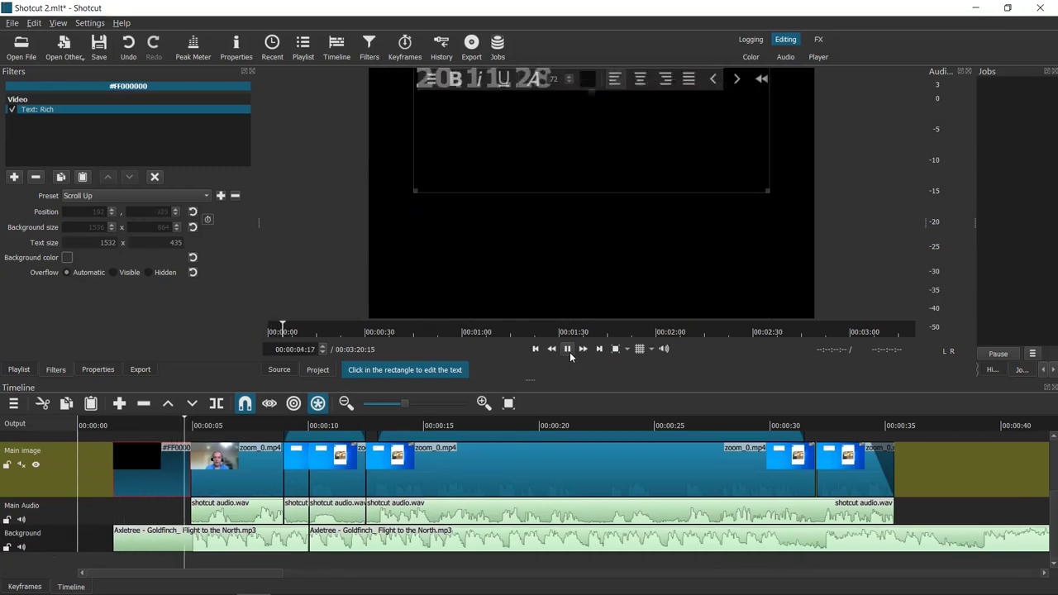
click(568, 349)
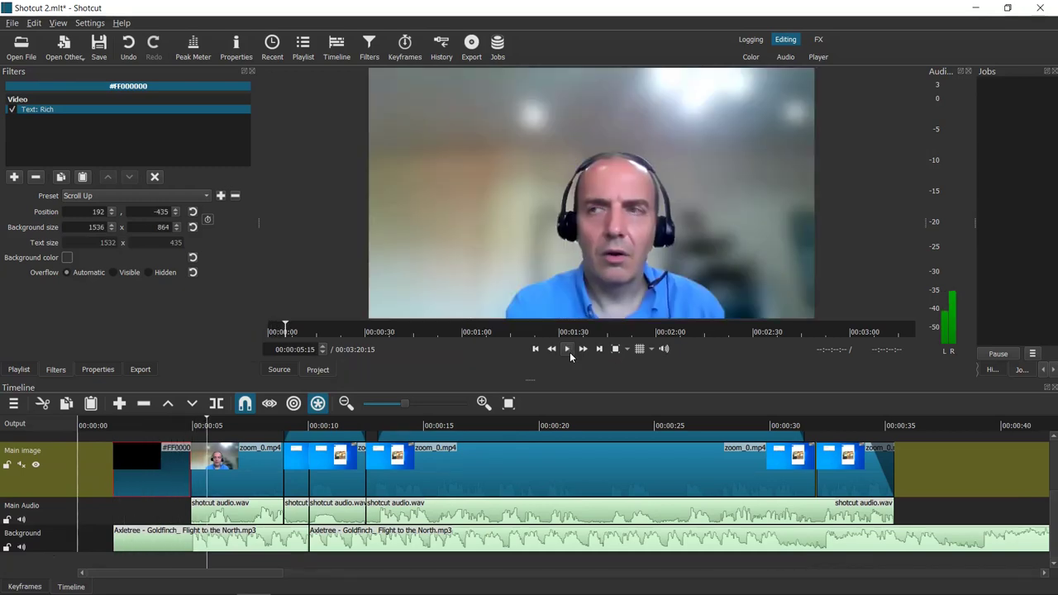
click(63, 544)
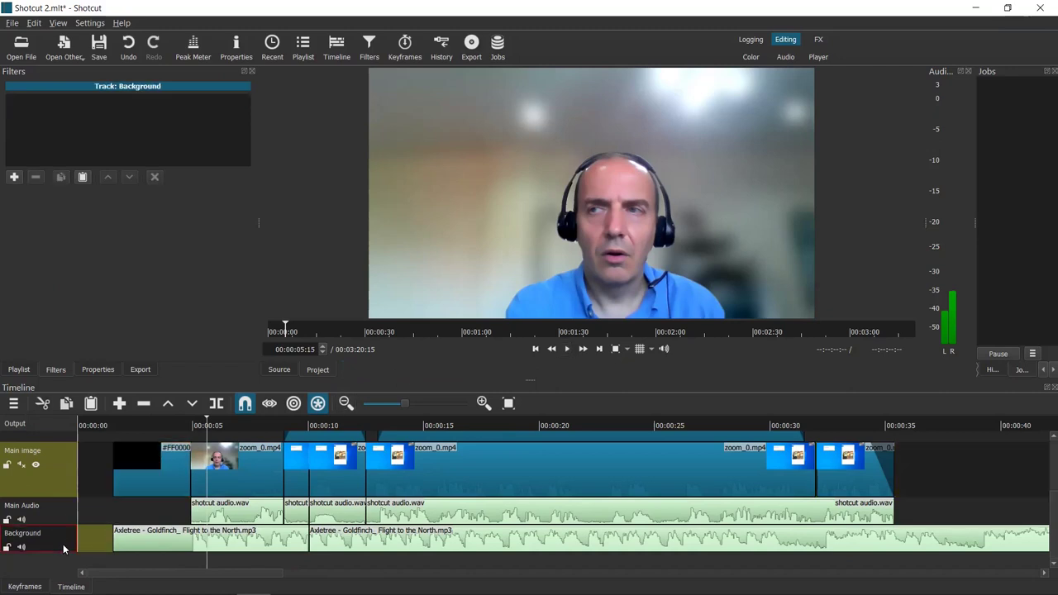
drag(206, 422, 114, 432)
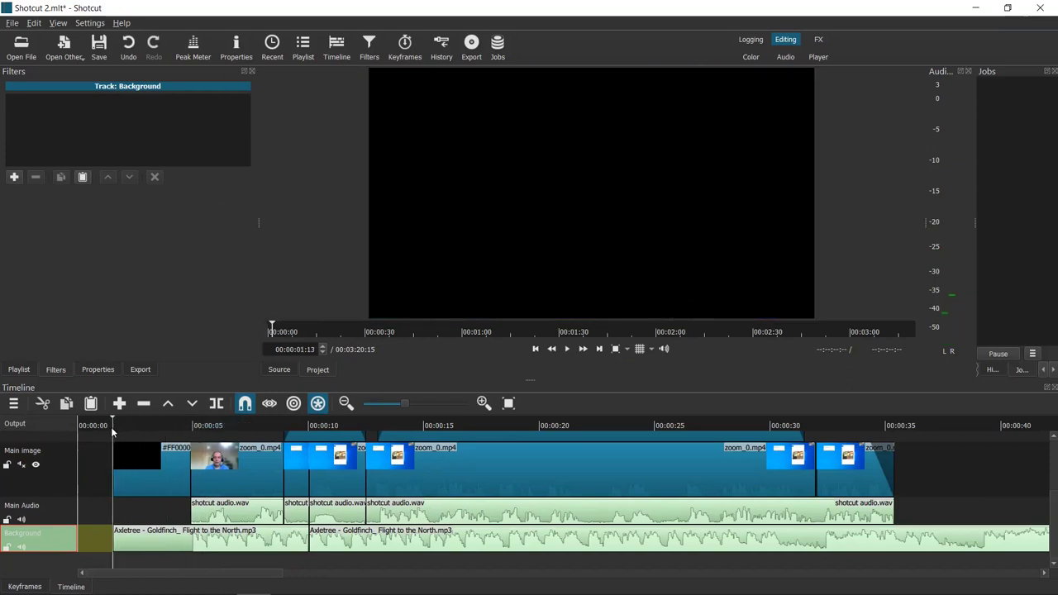
click(567, 349)
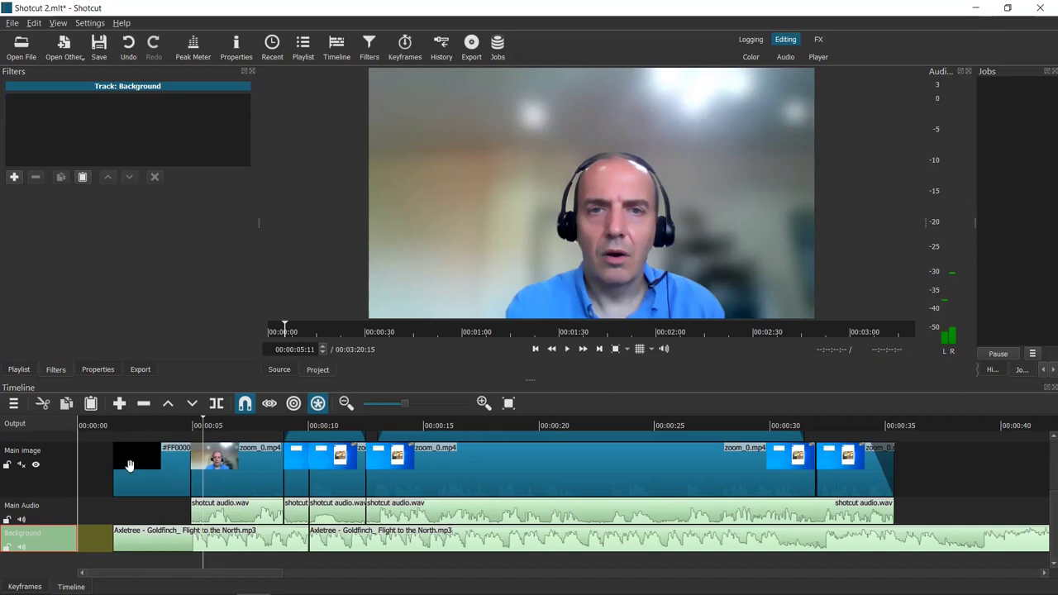
- Place the black #FF000000 playlist clip directly after the last zoom_0.mp4 clip on the Main image track and show its filters
click(19, 371)
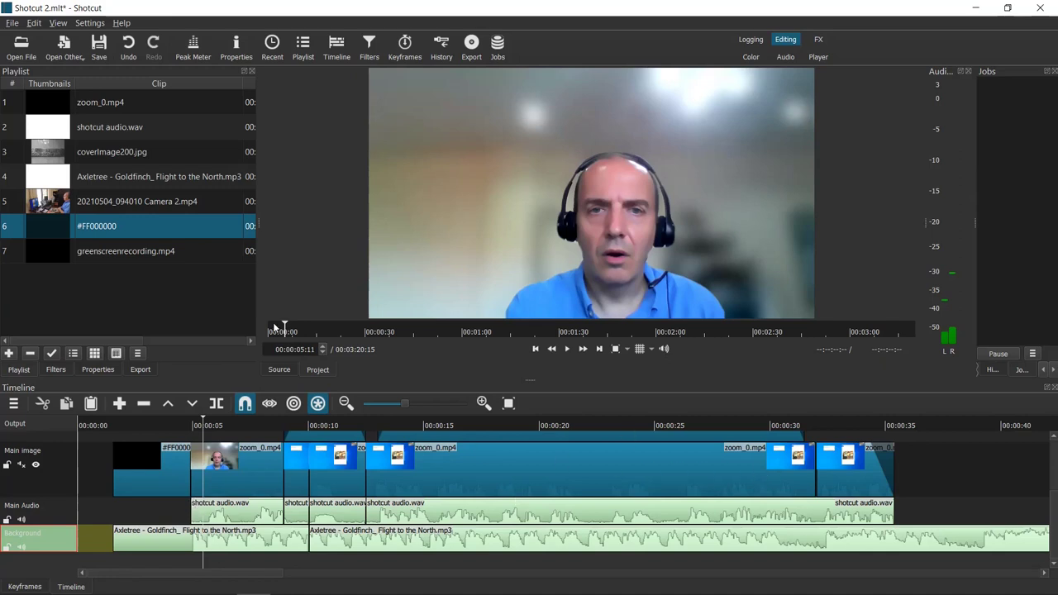
drag(34, 226, 972, 464)
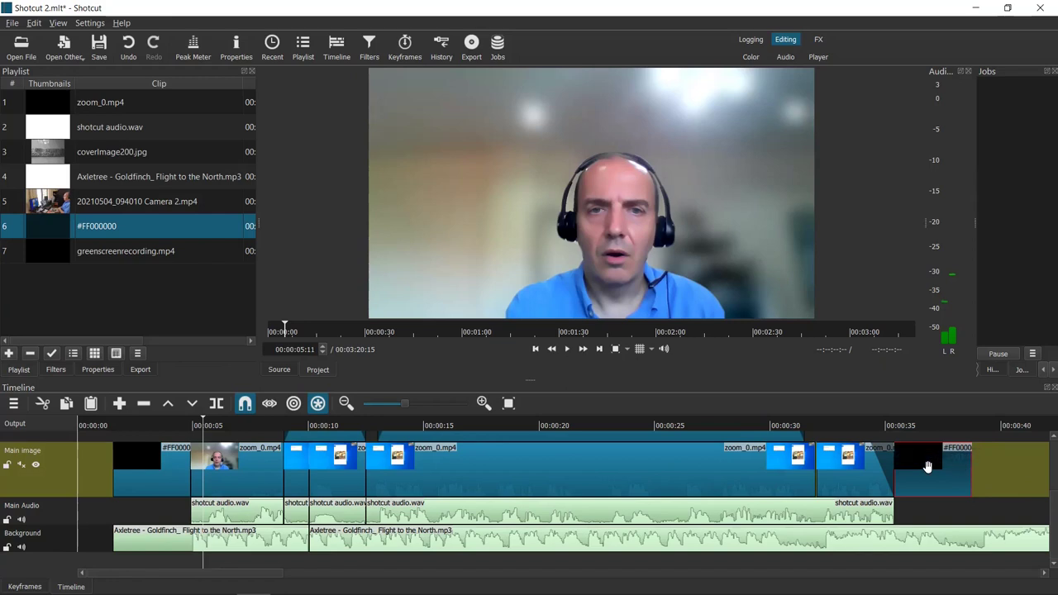
click(927, 467)
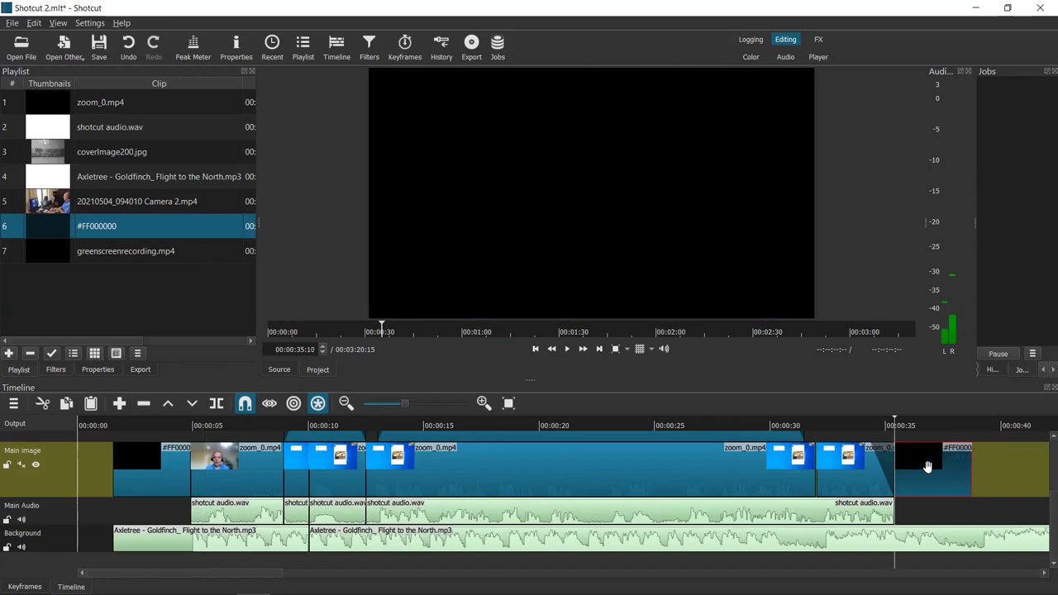
click(57, 370)
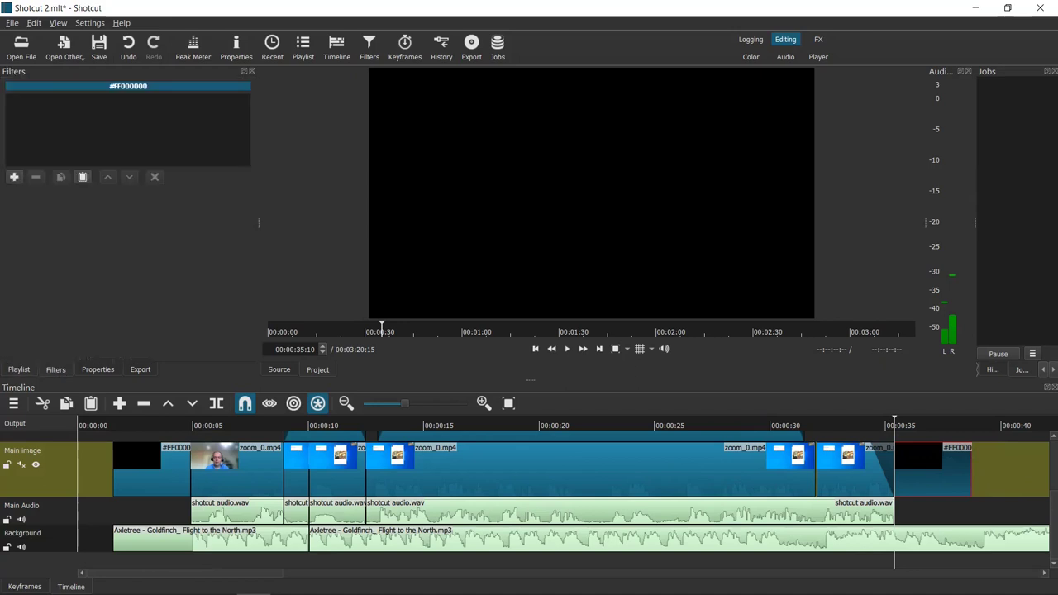
click(14, 177)
text(text)
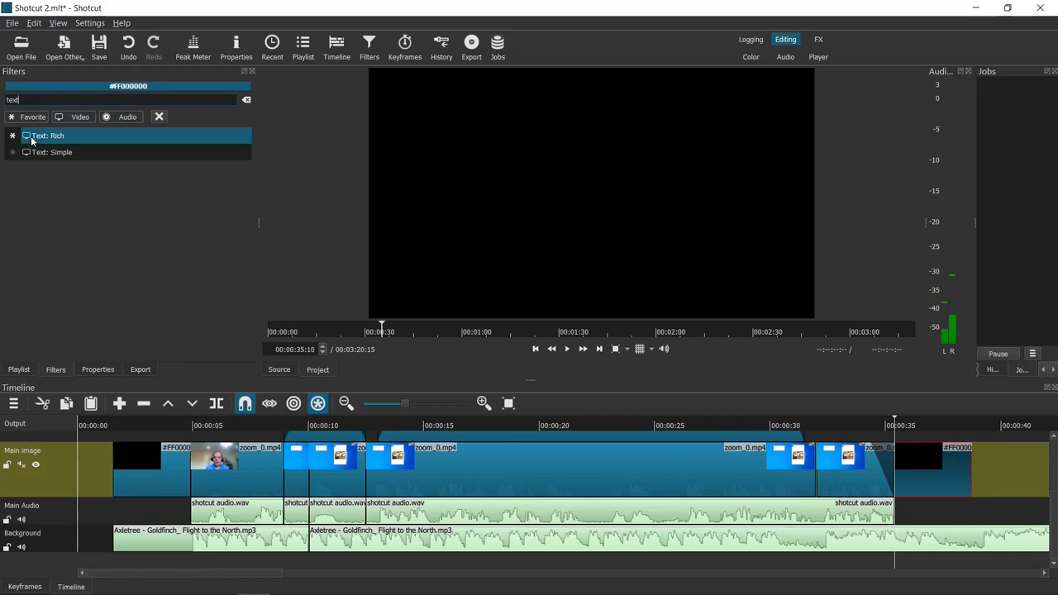
click(33, 139)
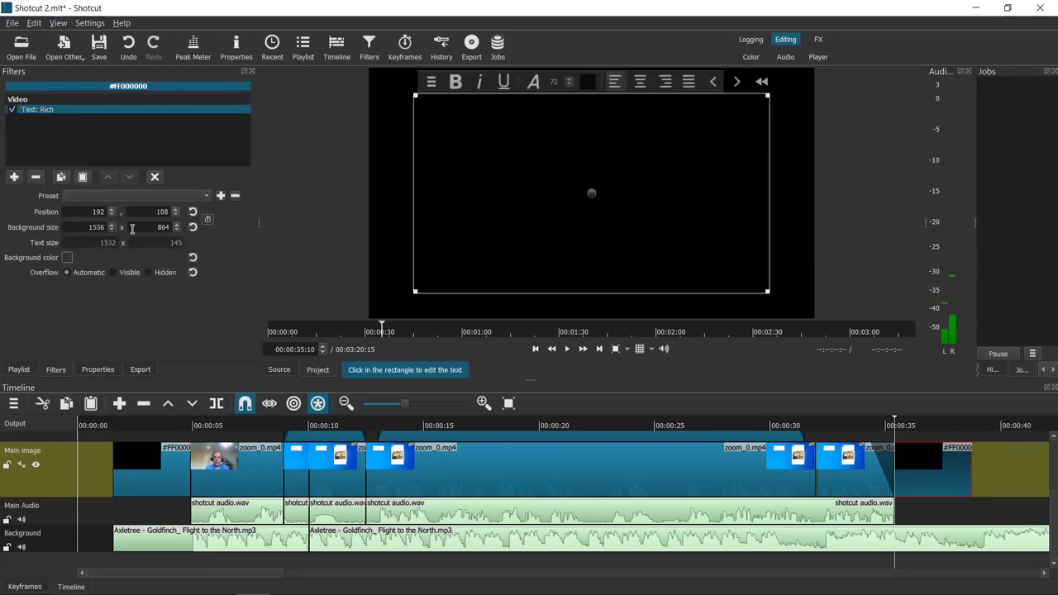
click(35, 177)
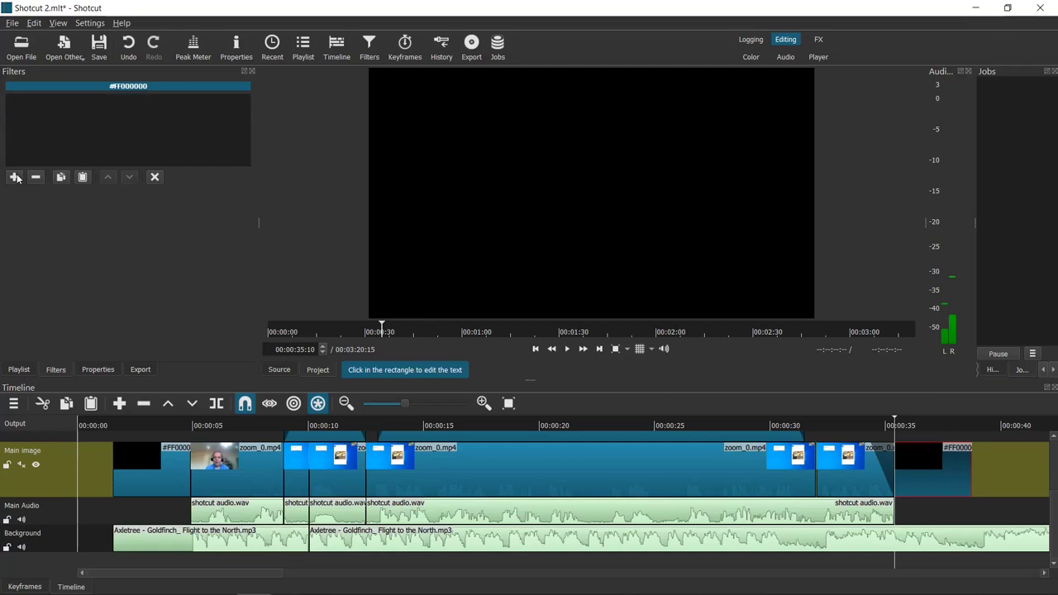
- Add a Text: Simple filter to the closing black clip
click(15, 177)
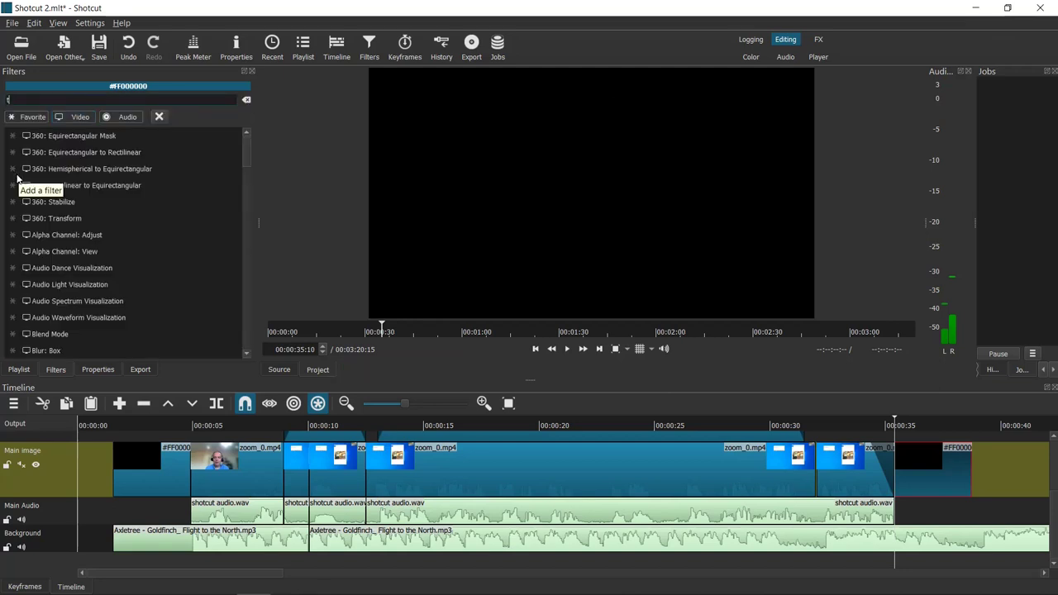
text(text)
click(53, 153)
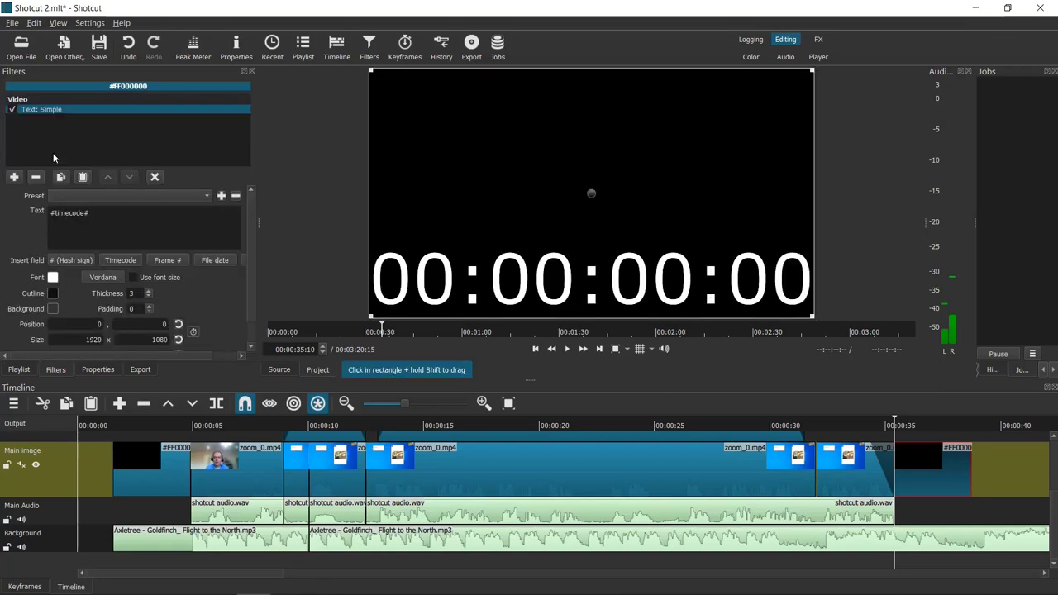
- Replace the timecode text with "Music: Goldfinch Flight to the North by Axletree CC BY 4.0" and shrink its box to about 1419 x 197
click(93, 213)
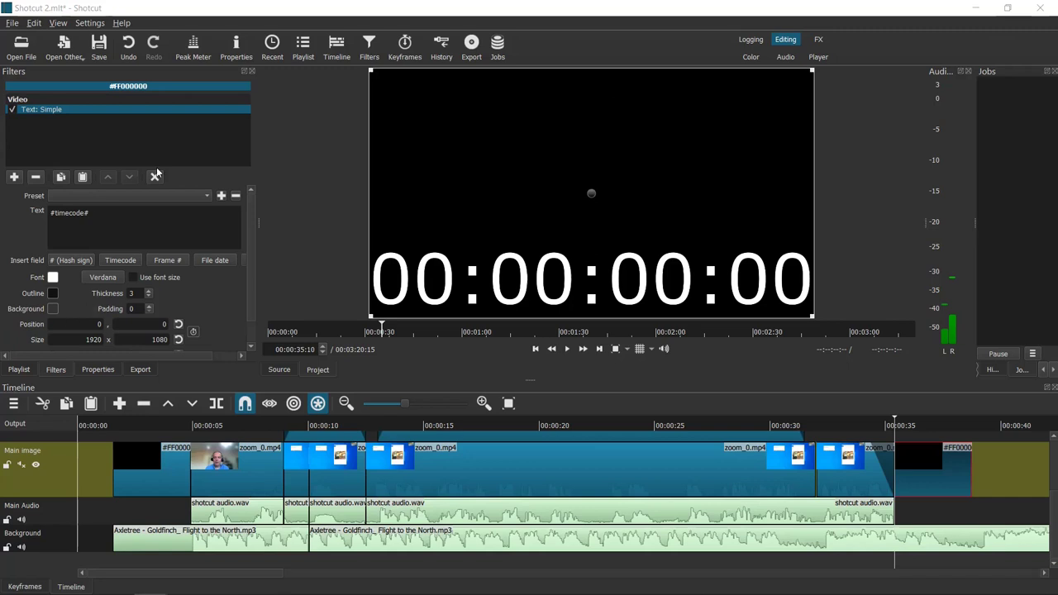
click(99, 218)
key(ctrl+a)
text(Music: Goldfinch Flight to the North by Axletree CC BY 4.0)
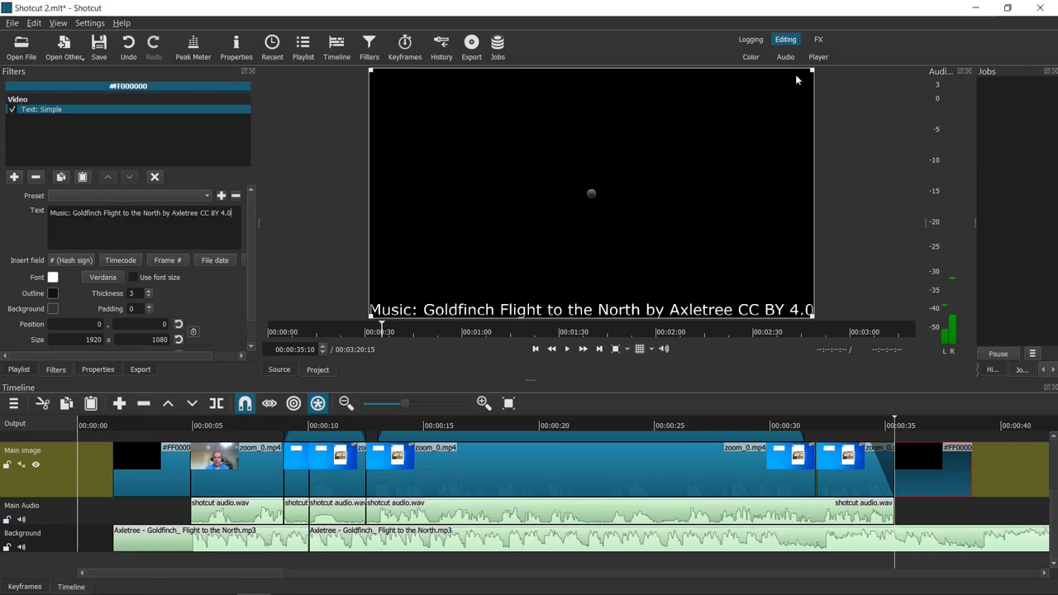
drag(812, 72, 693, 285)
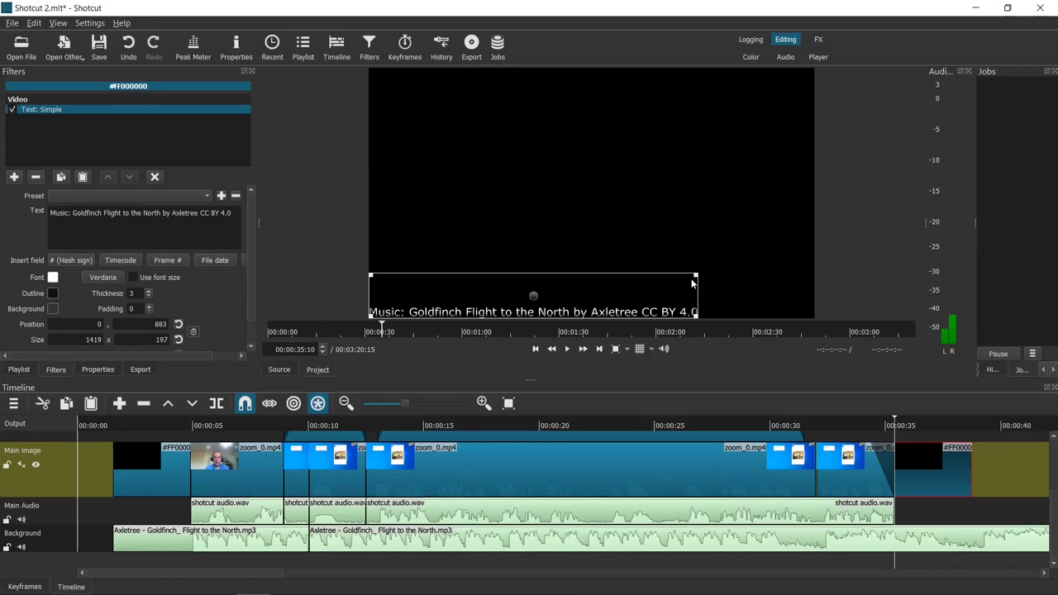
- Try to shift the last zoom_0.mp4 clip on the Main image track to close the small gap before it
click(839, 472)
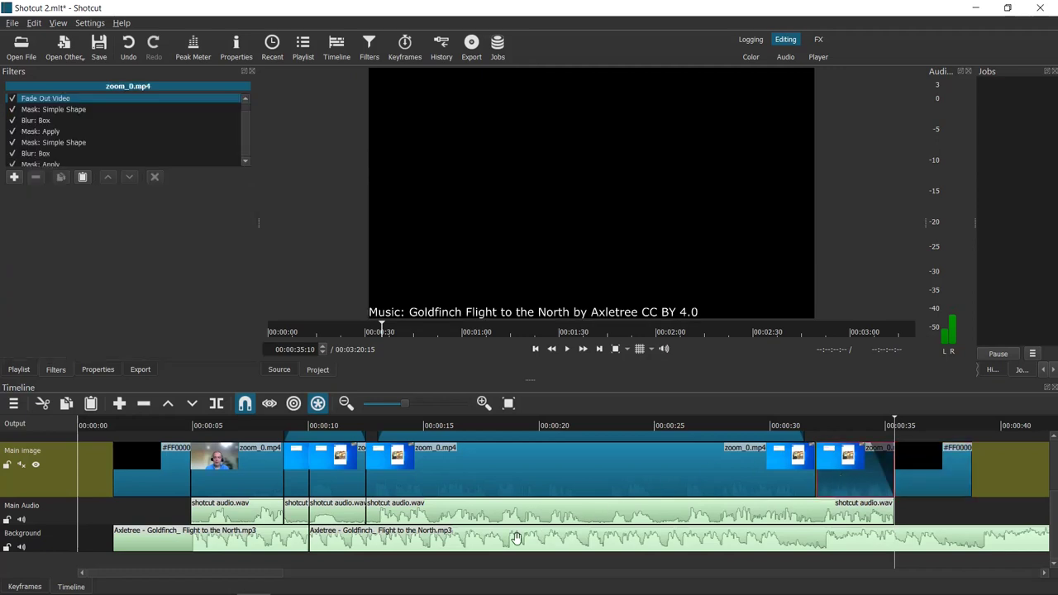
drag(275, 572, 347, 572)
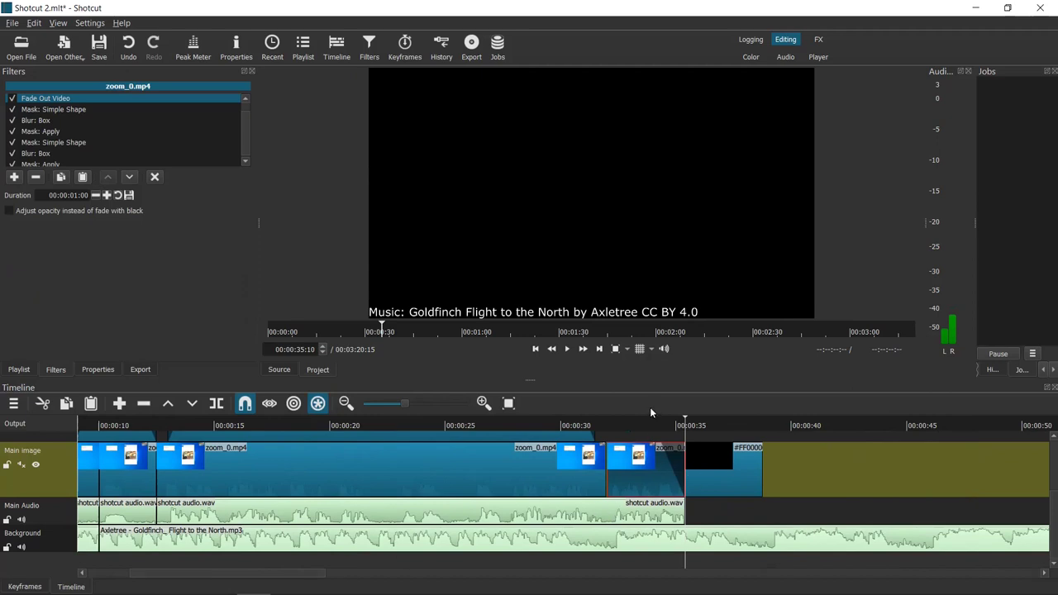
click(484, 403)
click(484, 403)
click(484, 404)
click(484, 403)
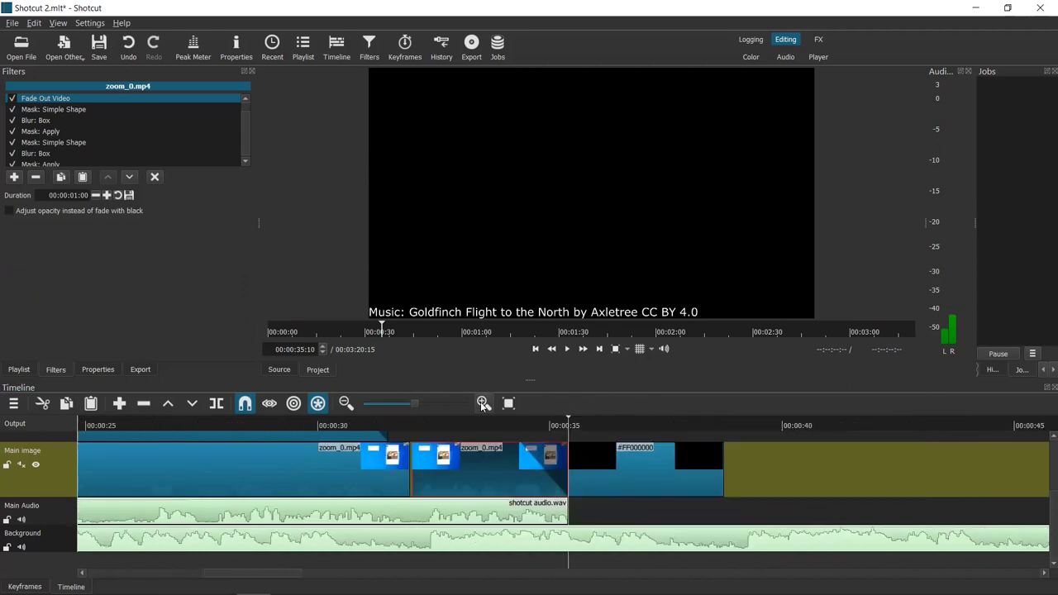
click(484, 404)
click(483, 404)
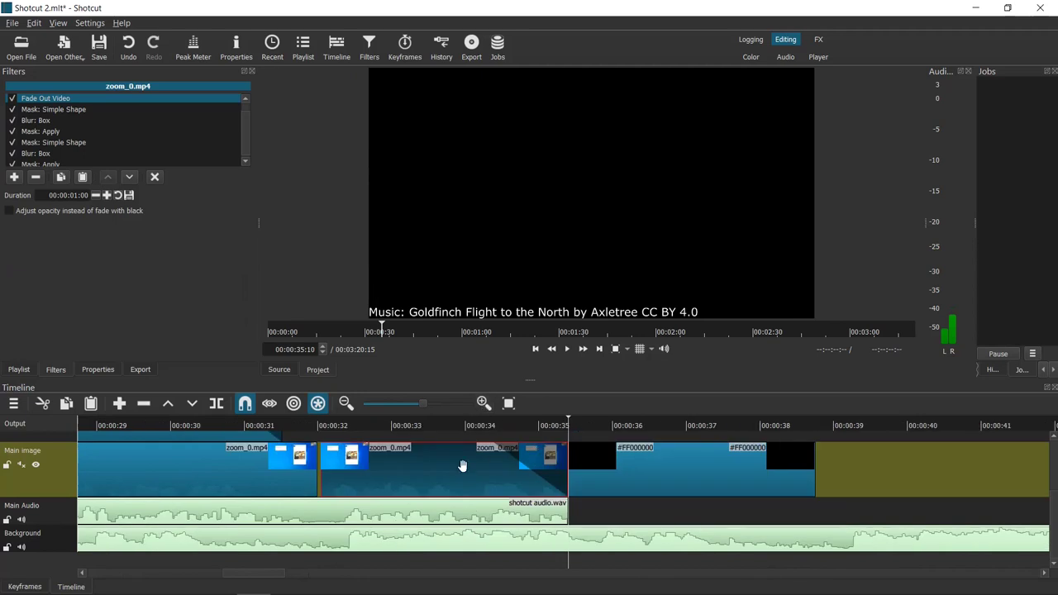
drag(463, 466, 421, 470)
click(484, 405)
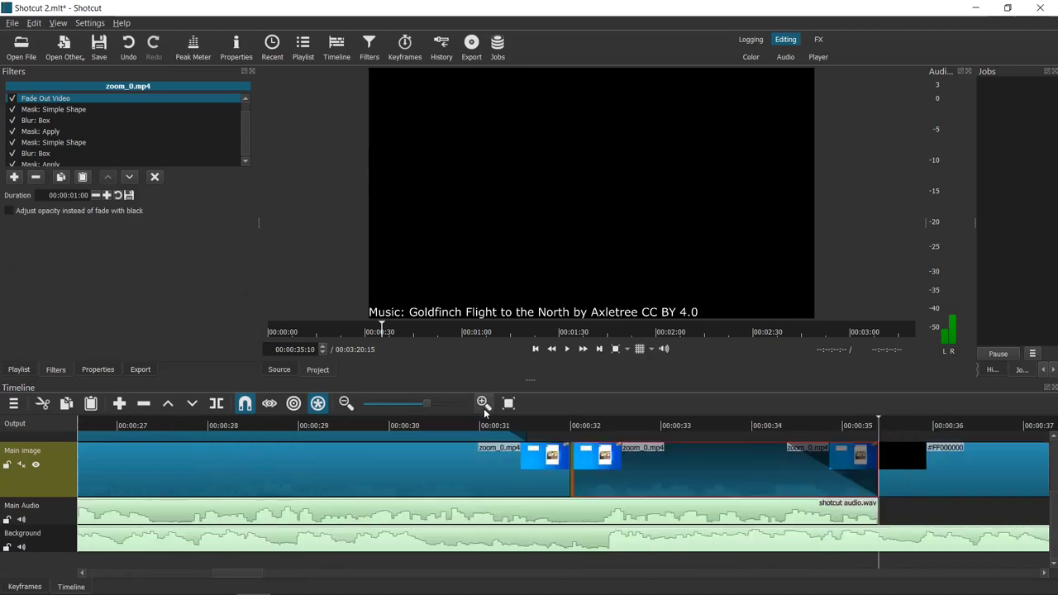
drag(348, 453, 339, 451)
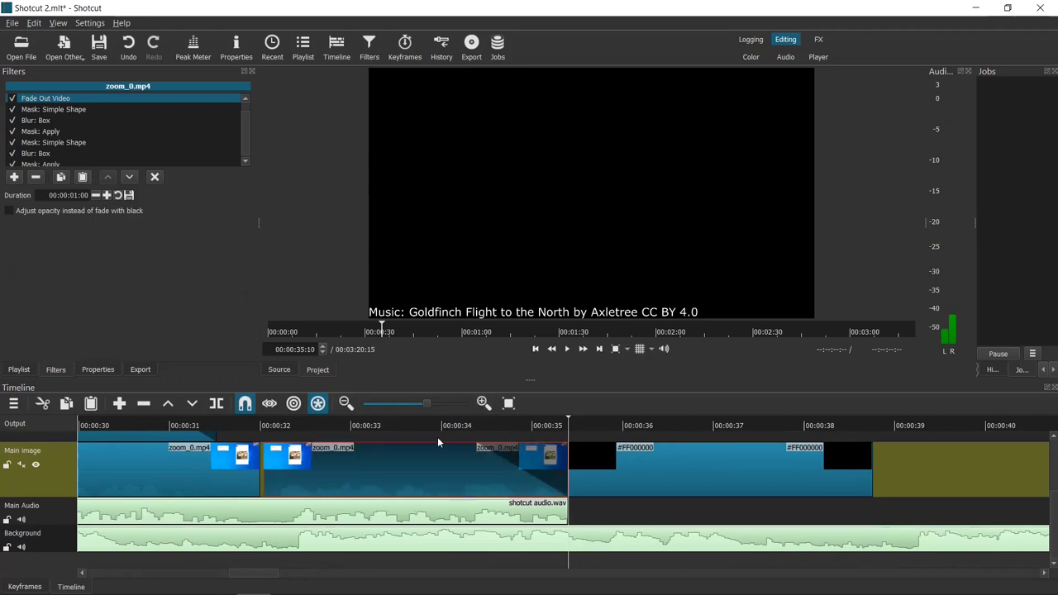
click(485, 402)
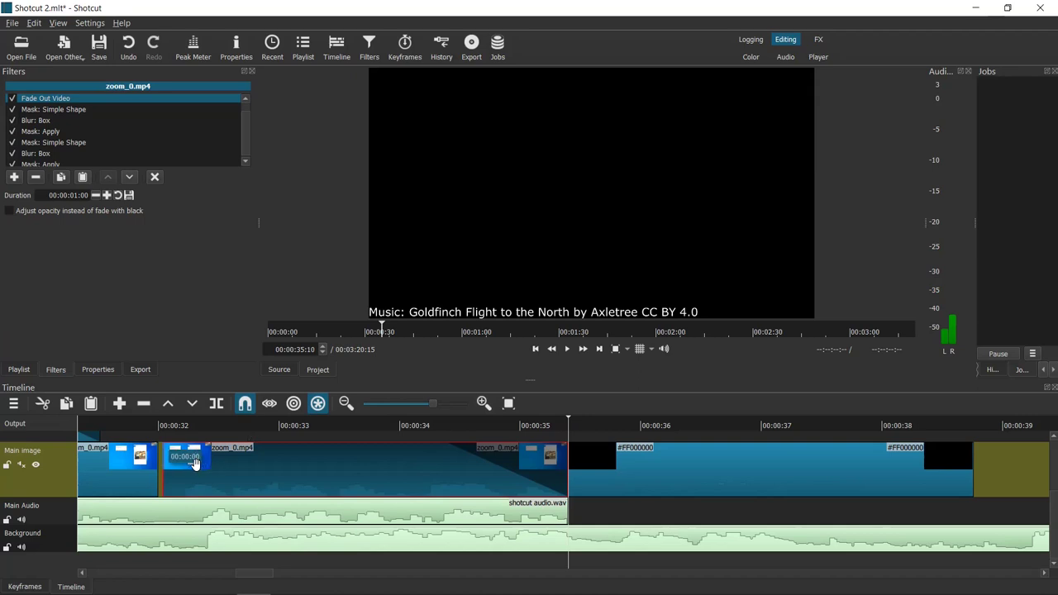
drag(195, 464, 217, 468)
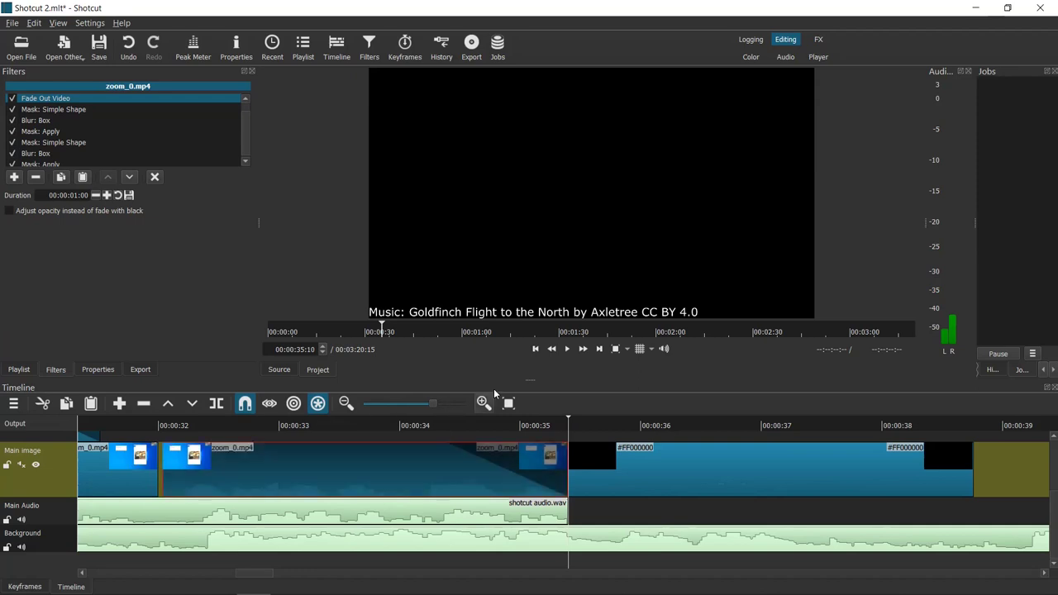
click(114, 462)
right_click(114, 463)
mouse_move(145, 536)
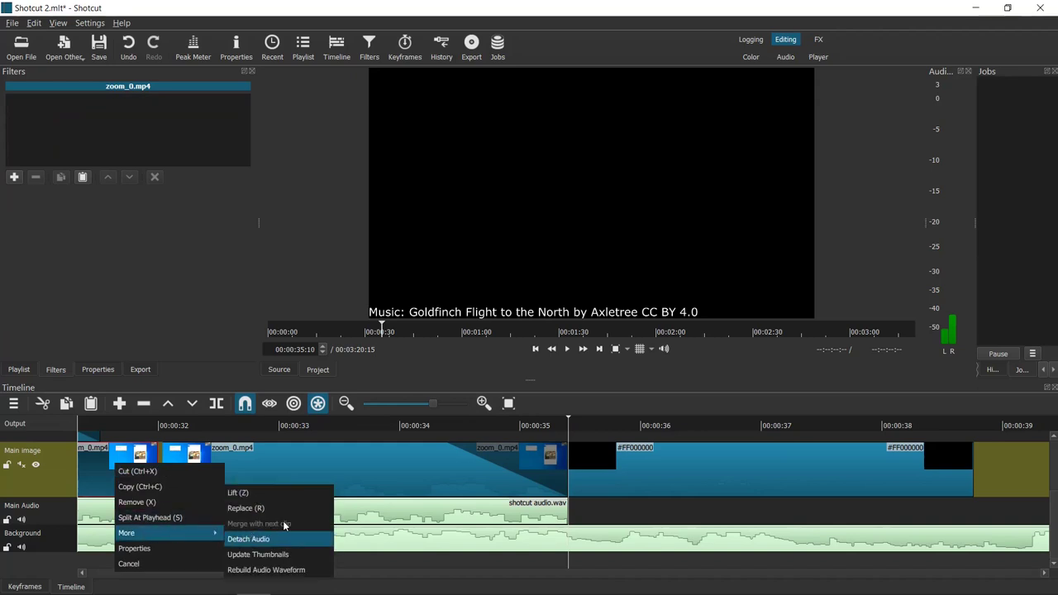
click(348, 475)
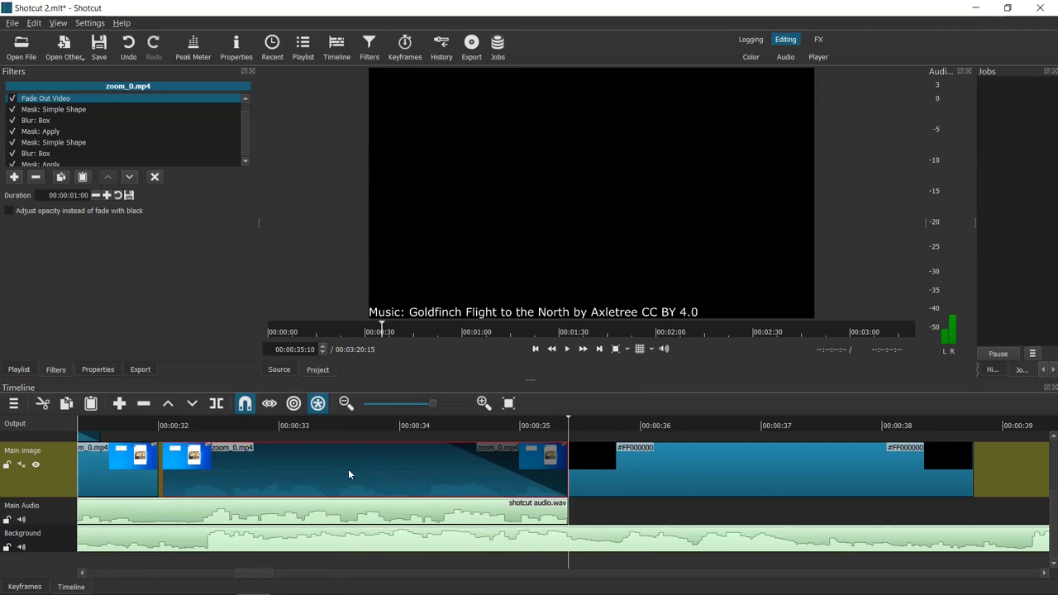
- Move the last zoom_0.mp4 clip and the closing black clip slightly earlier so each one joins the clip before it
click(484, 402)
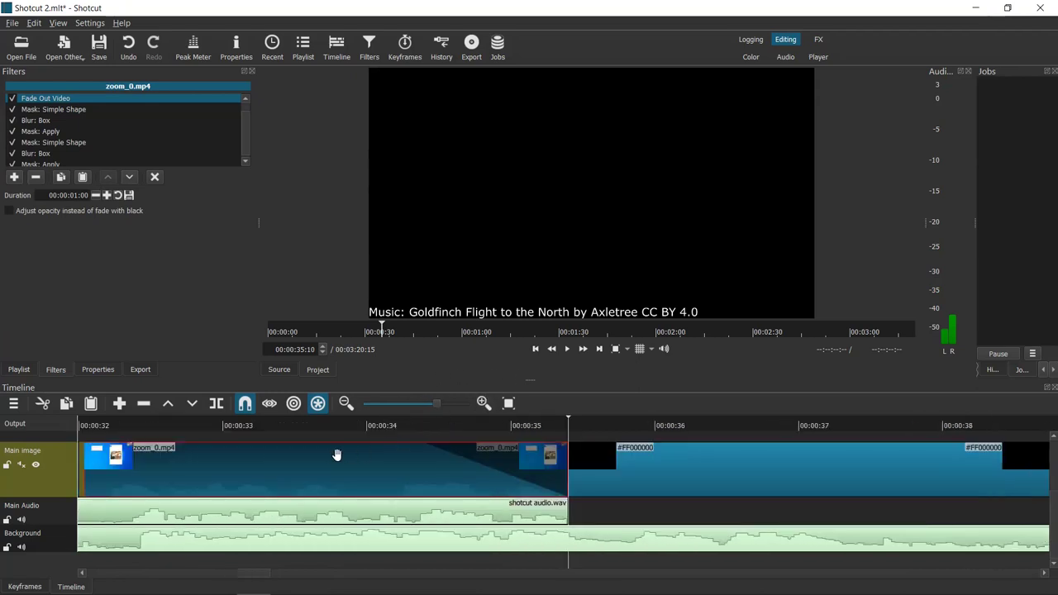
scroll(246, 576, left, 2)
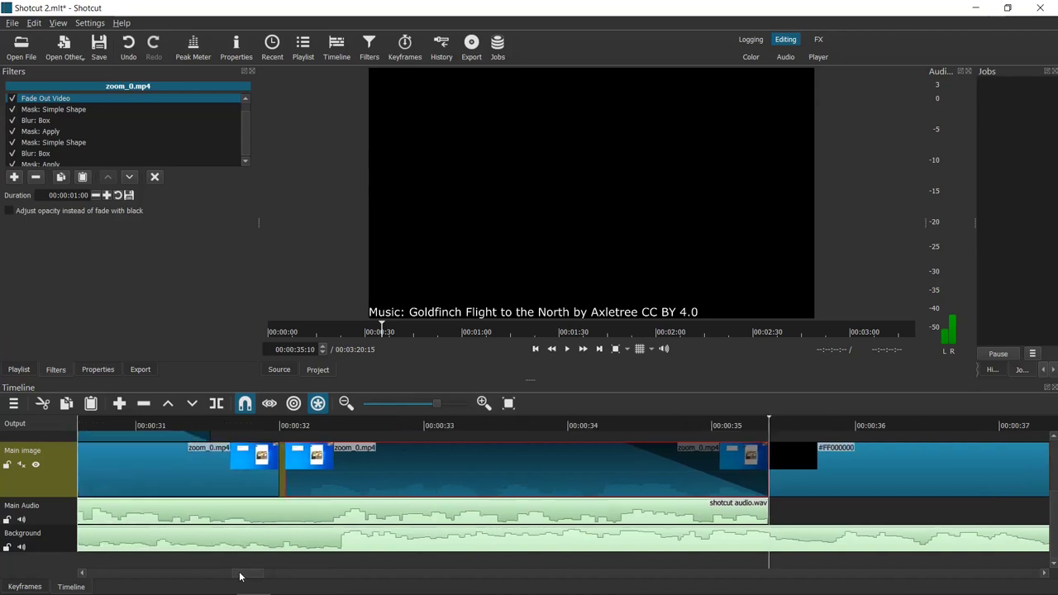
key(Up)
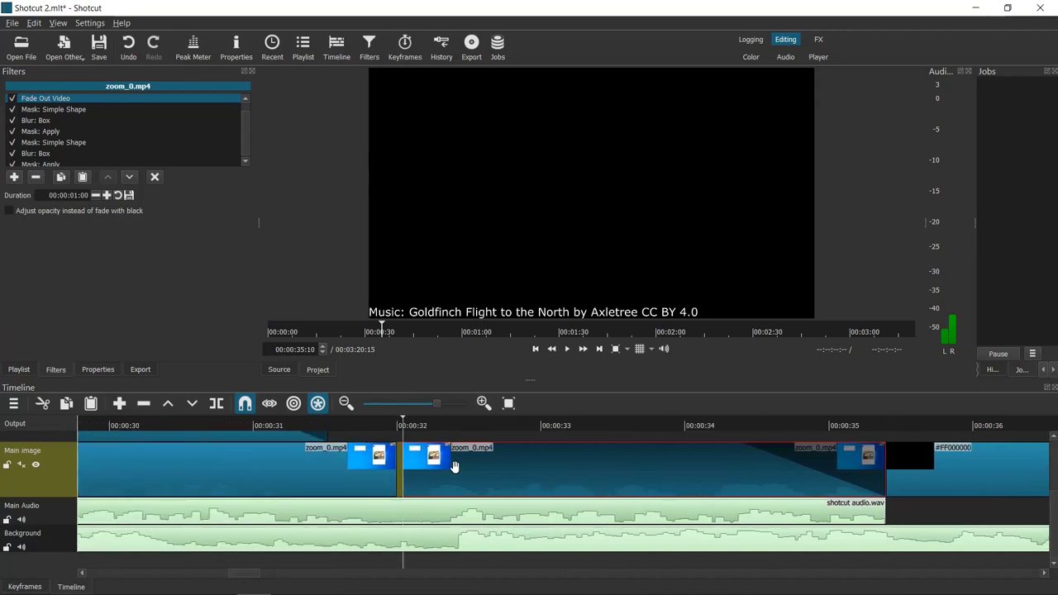
drag(446, 466, 440, 466)
click(918, 478)
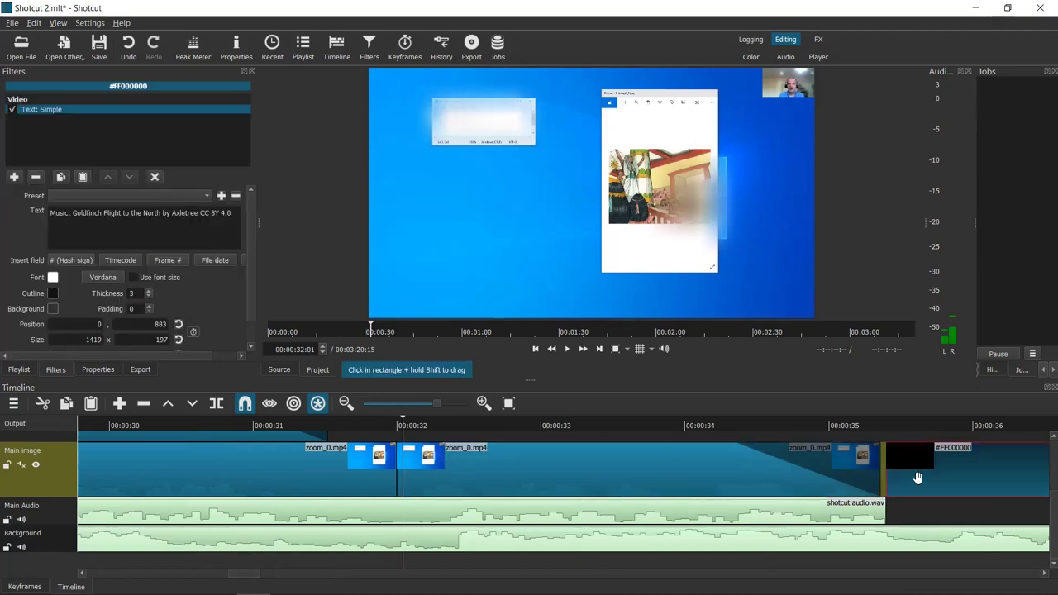
drag(918, 478, 913, 477)
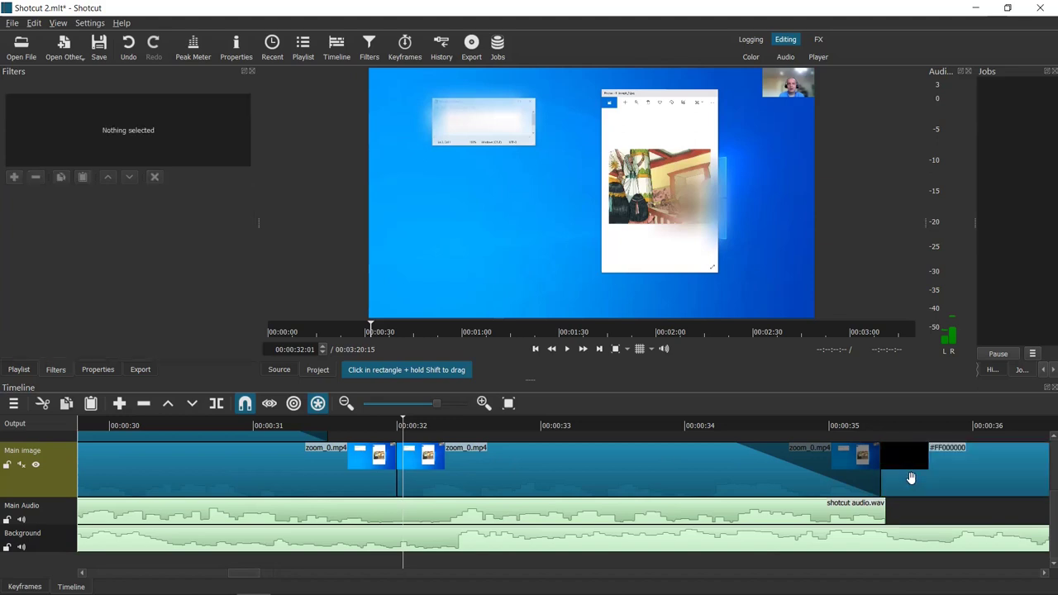
- Zoom the timeline out until the closing clips and the surrounding Background music can be examined together
click(346, 404)
click(345, 403)
click(346, 404)
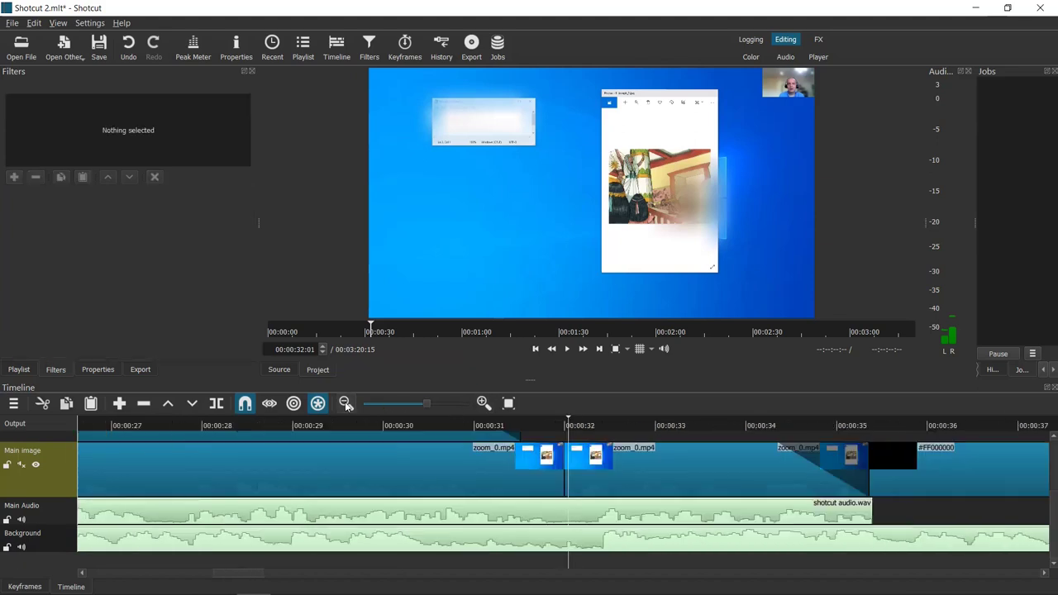
click(345, 403)
click(346, 403)
click(346, 403)
click(346, 404)
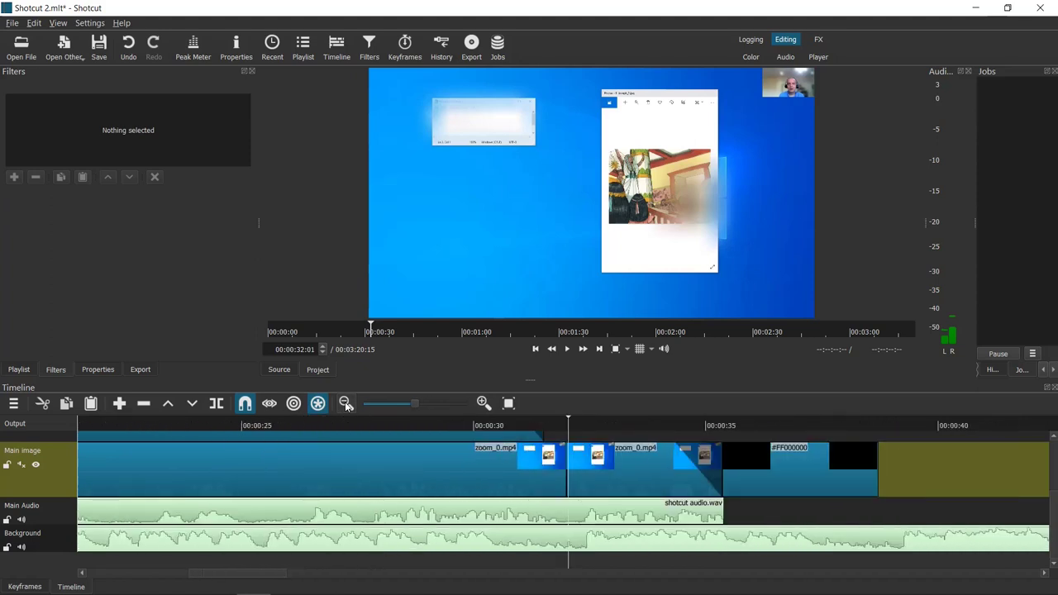
drag(415, 404, 386, 406)
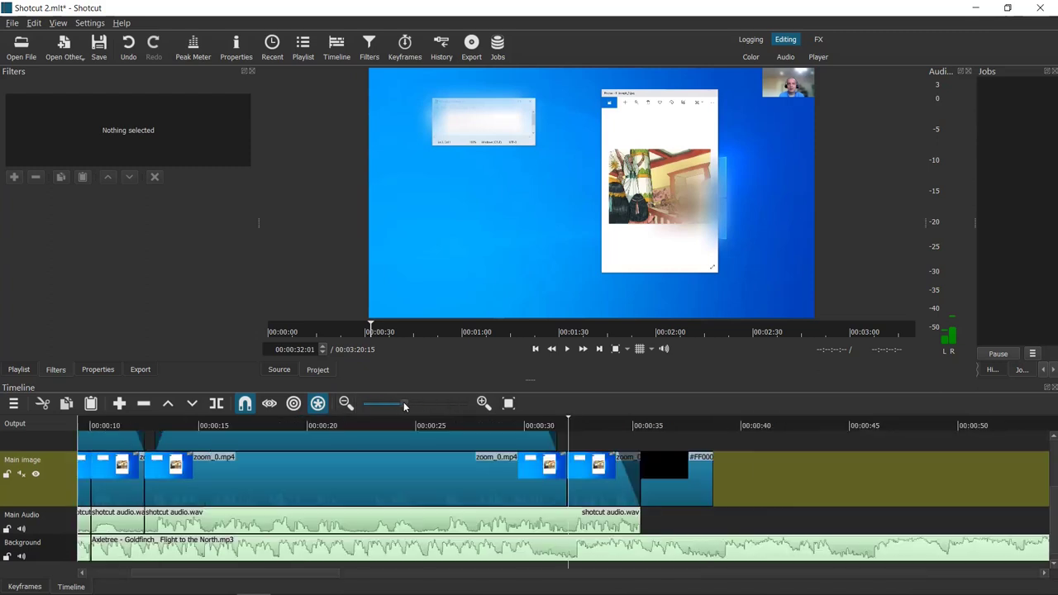
- Play the ending from about 00:00:31 through the closing black clip with the music credit
drag(571, 422, 541, 424)
click(568, 349)
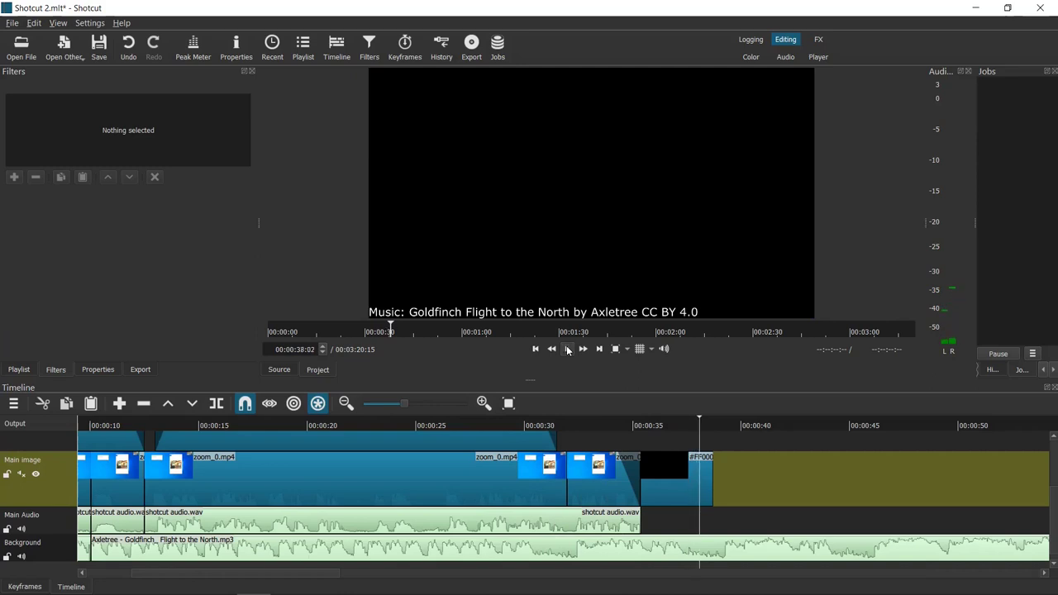
- Split the Background music at 00:00:39:03, just past the closing black clip, and delete the part after the split
click(713, 425)
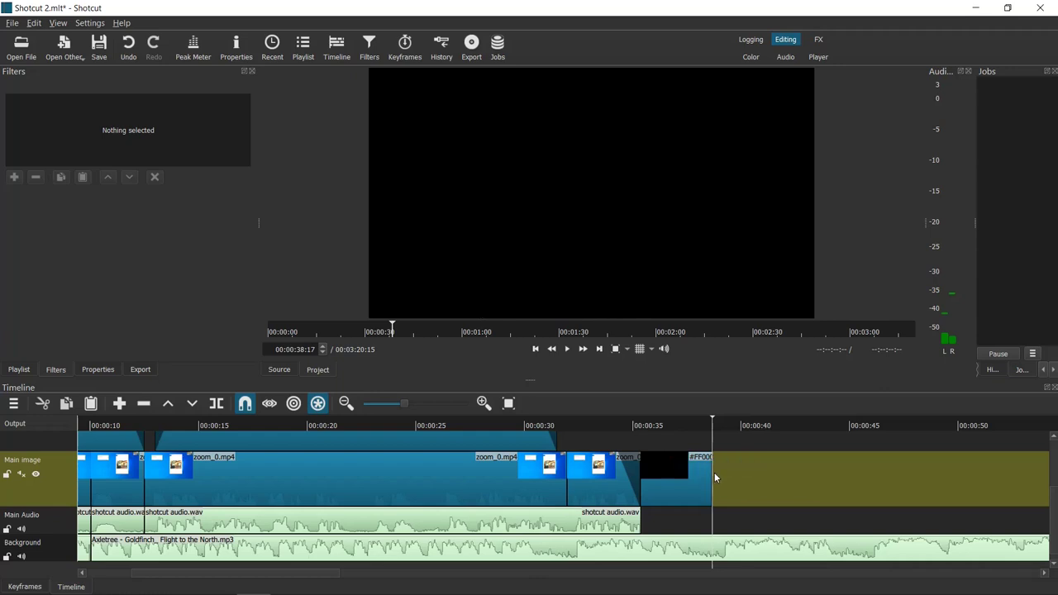
click(716, 424)
drag(719, 423, 722, 424)
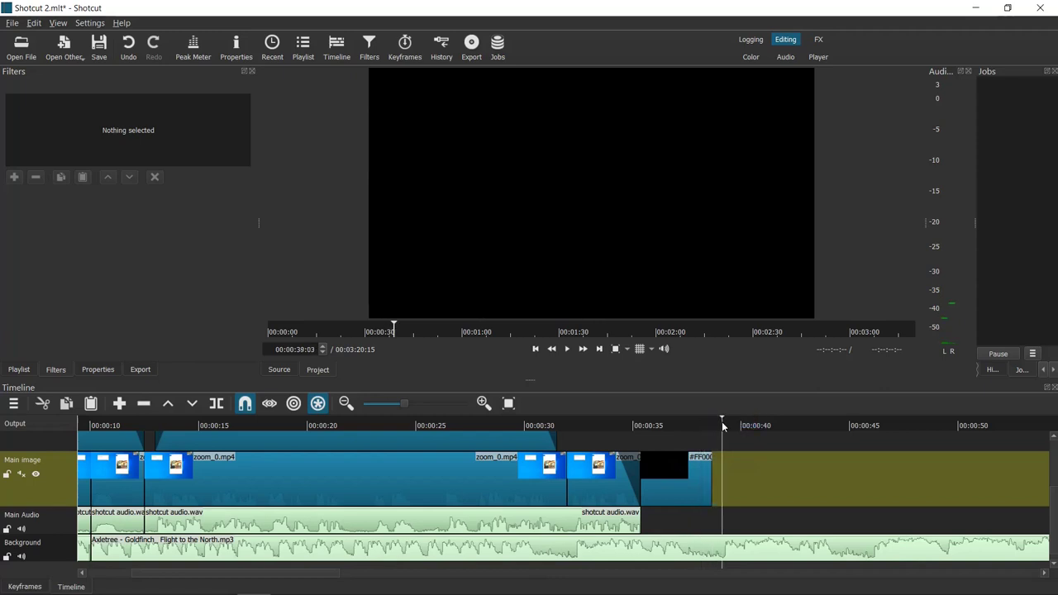
click(39, 559)
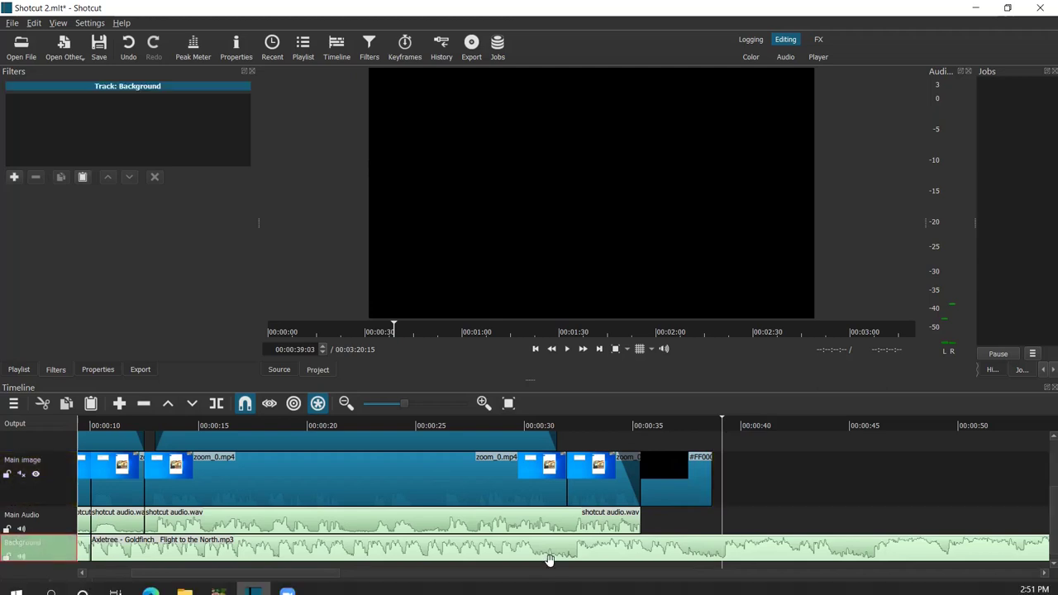
click(584, 559)
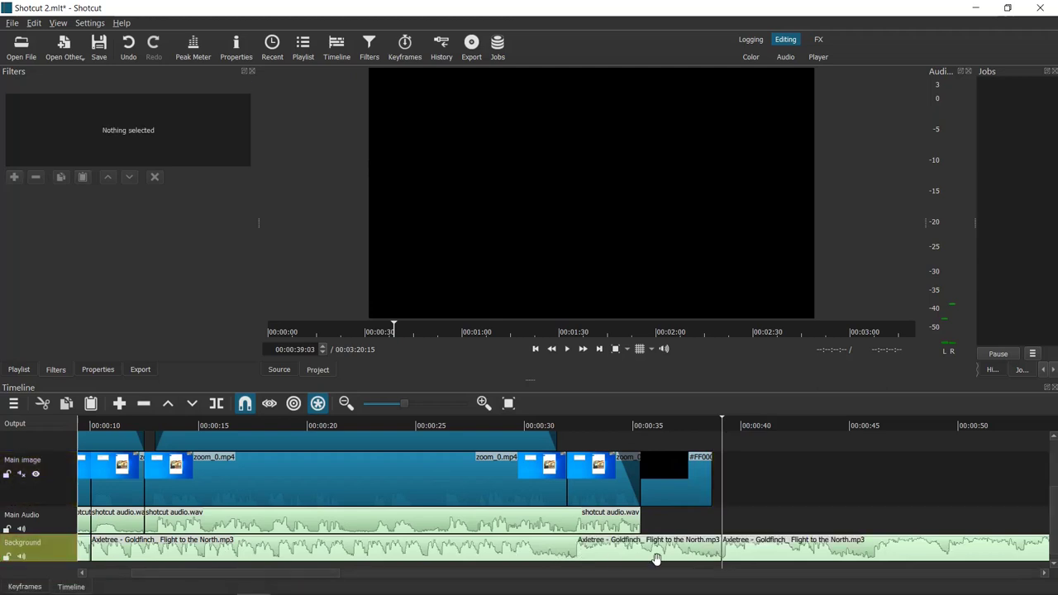
click(754, 551)
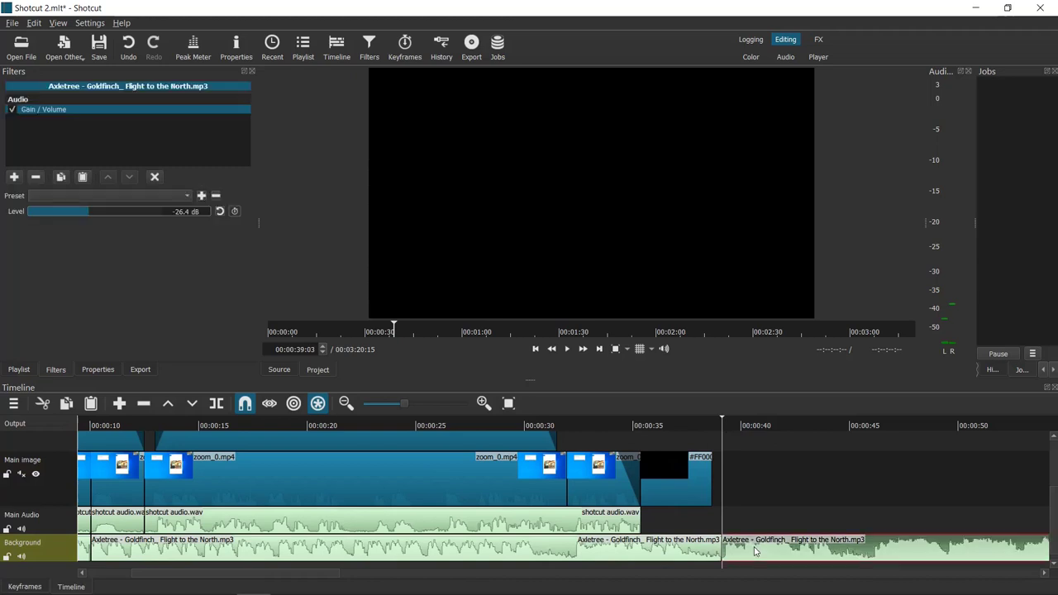
key(Delete)
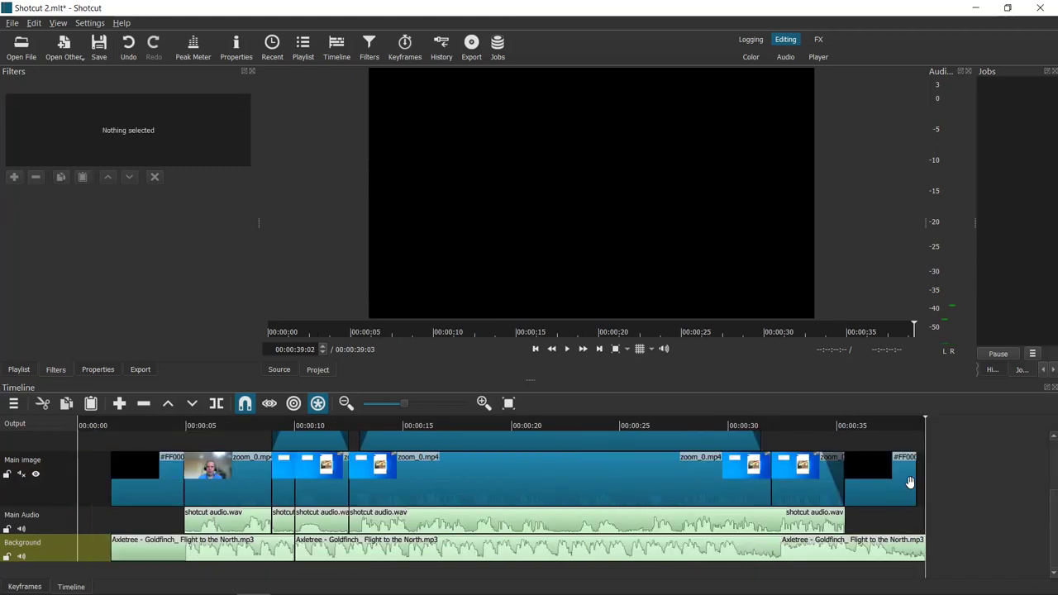
- Extend the closing black clip to the end of the Background music and play the ending from about 00:00:32
drag(916, 486, 927, 486)
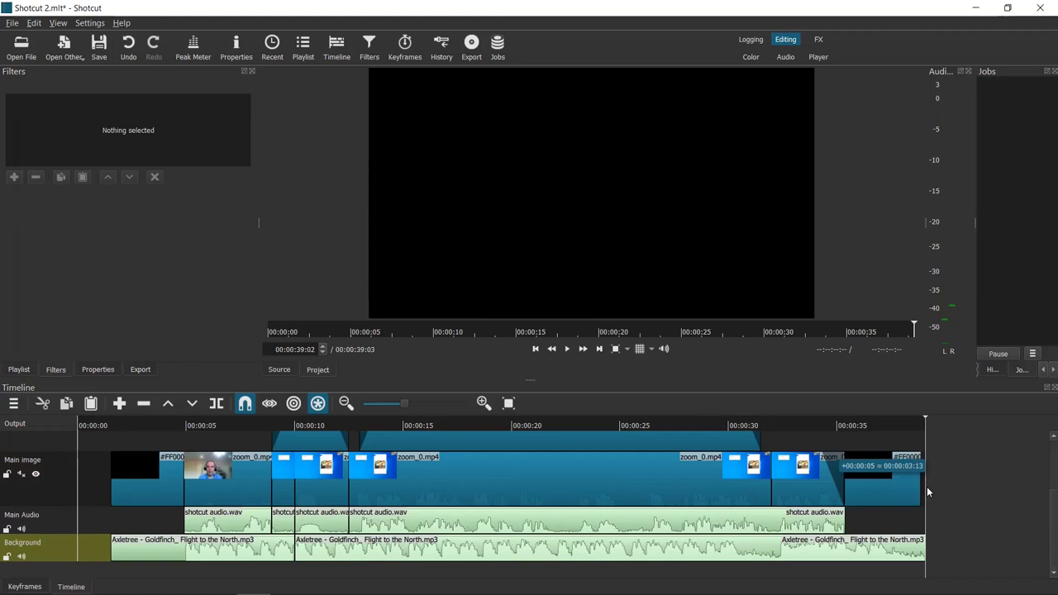
drag(922, 422, 790, 421)
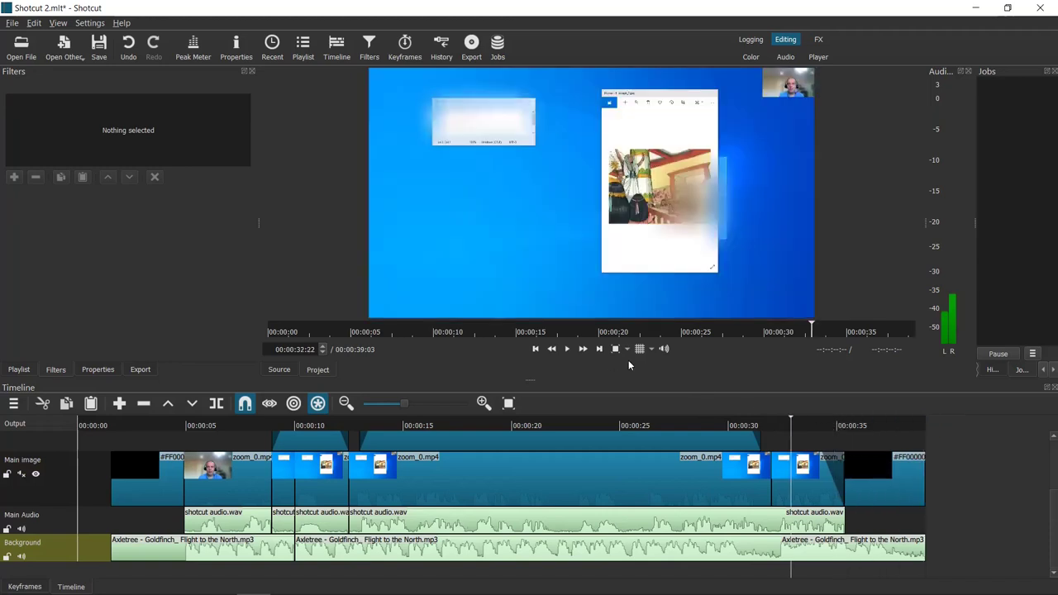
click(568, 350)
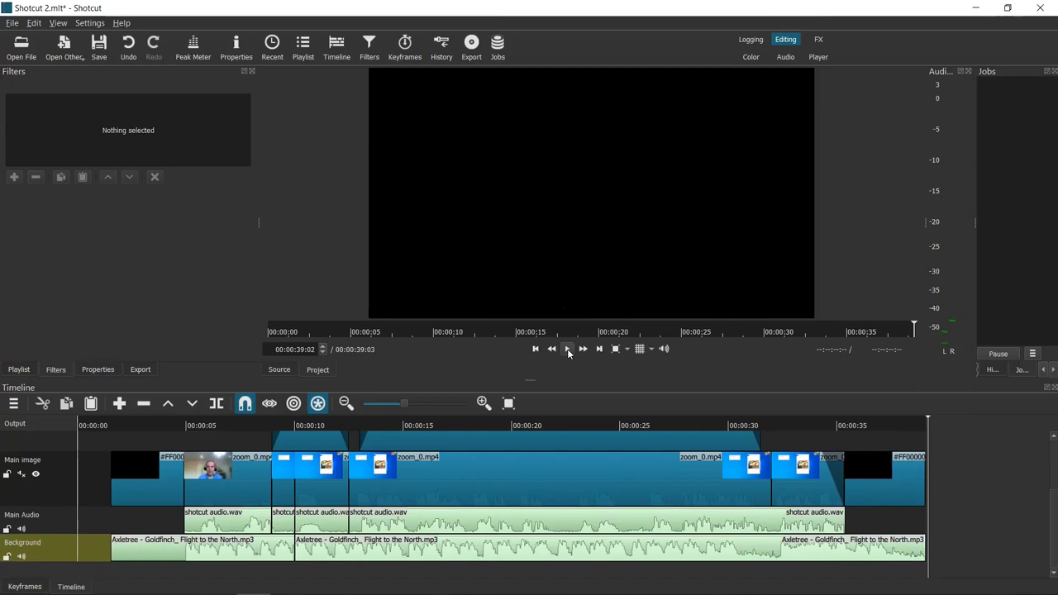
- Export the finished project to the Videos folder as Shotcut 2.mp4
click(132, 372)
click(130, 353)
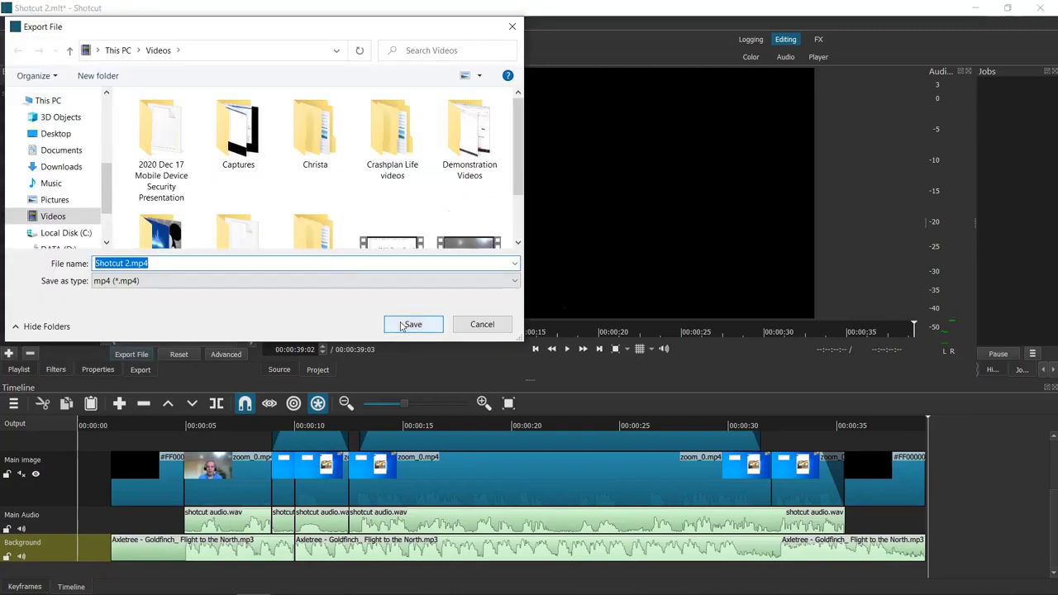
click(395, 325)
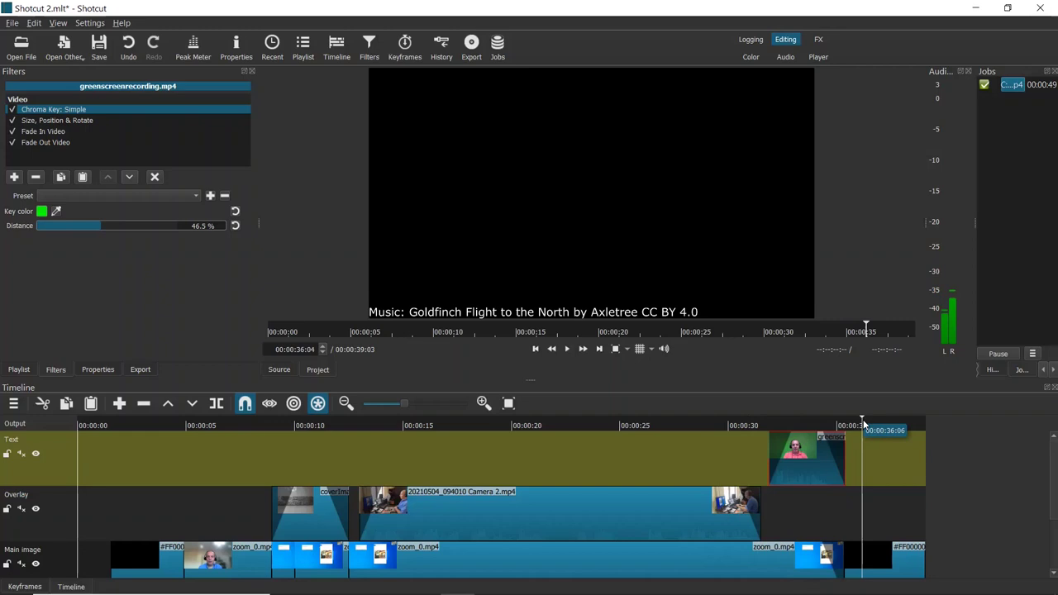
- Examine greenscreenrecording.mp4 in the playlist, its keyed overlay at 00:00:33:09 and the filters applied to it
click(19, 370)
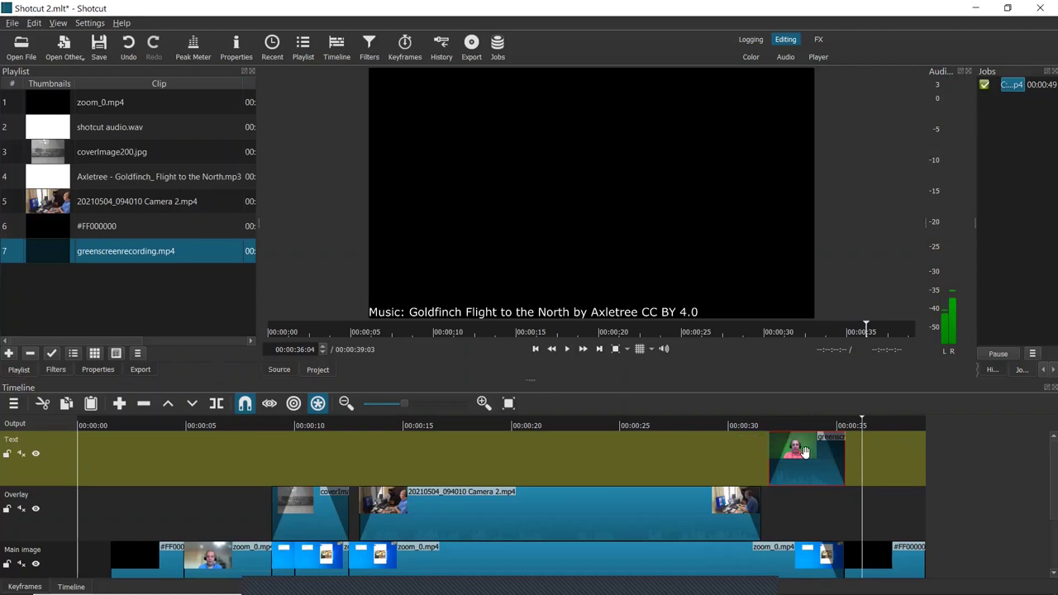
drag(863, 422, 801, 423)
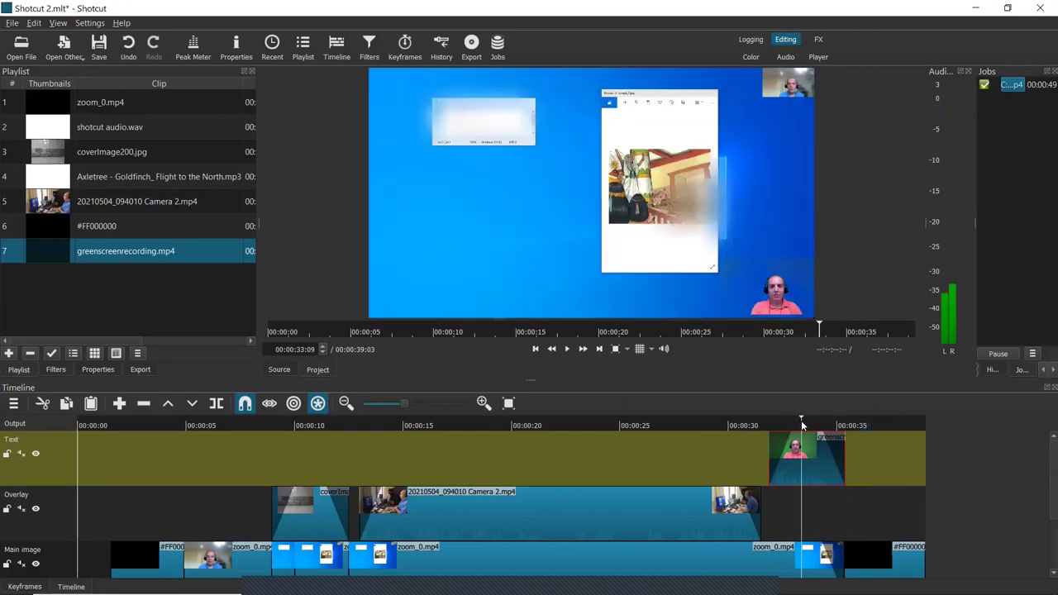
click(56, 369)
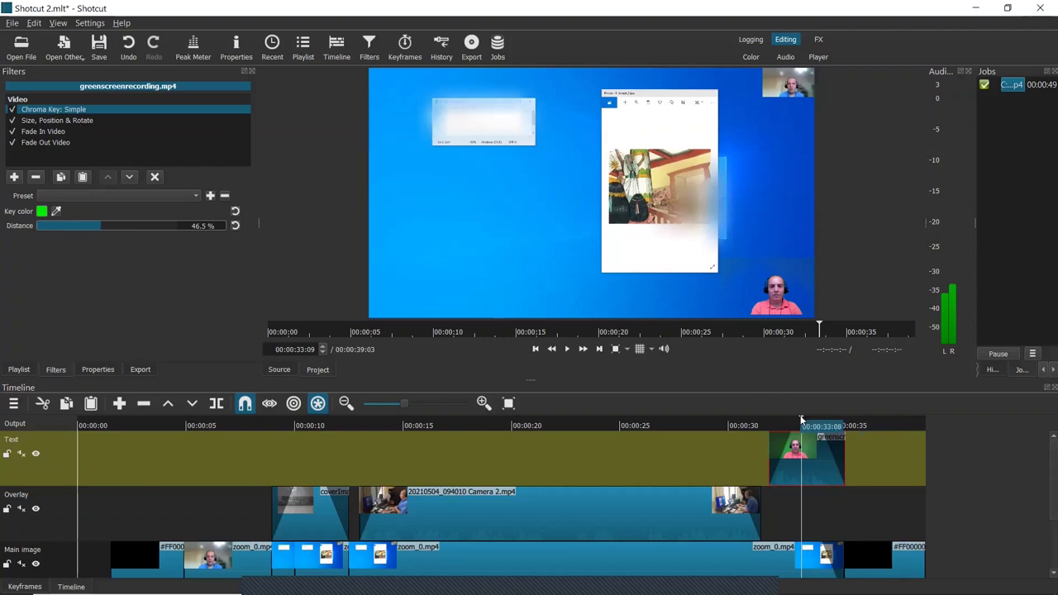
- Play the green-screen overlay from 00:00:31:14, just before it fades in, through to the closing music credit
drag(799, 421, 762, 417)
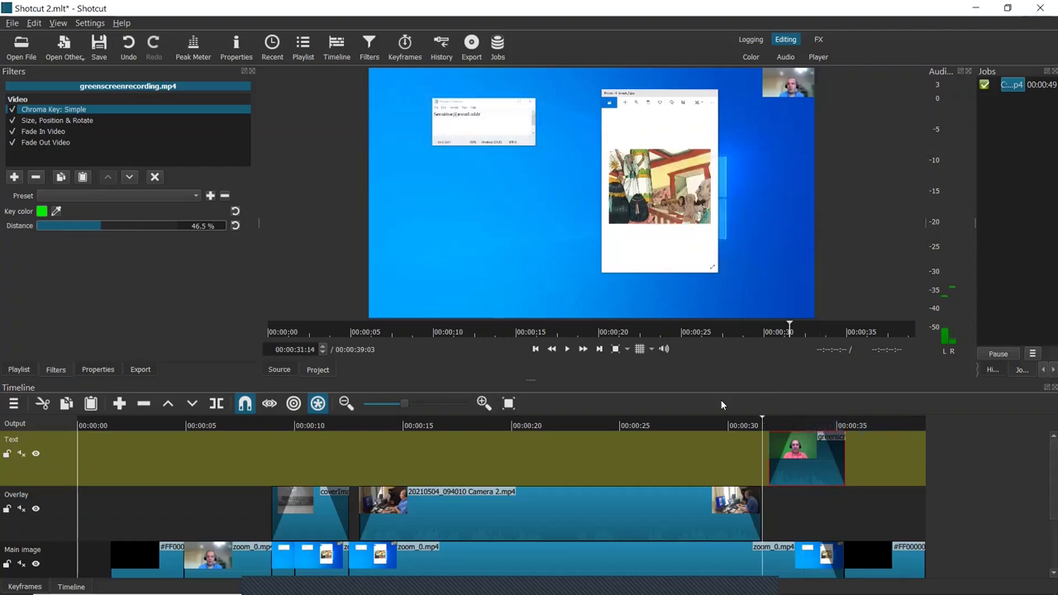
click(568, 349)
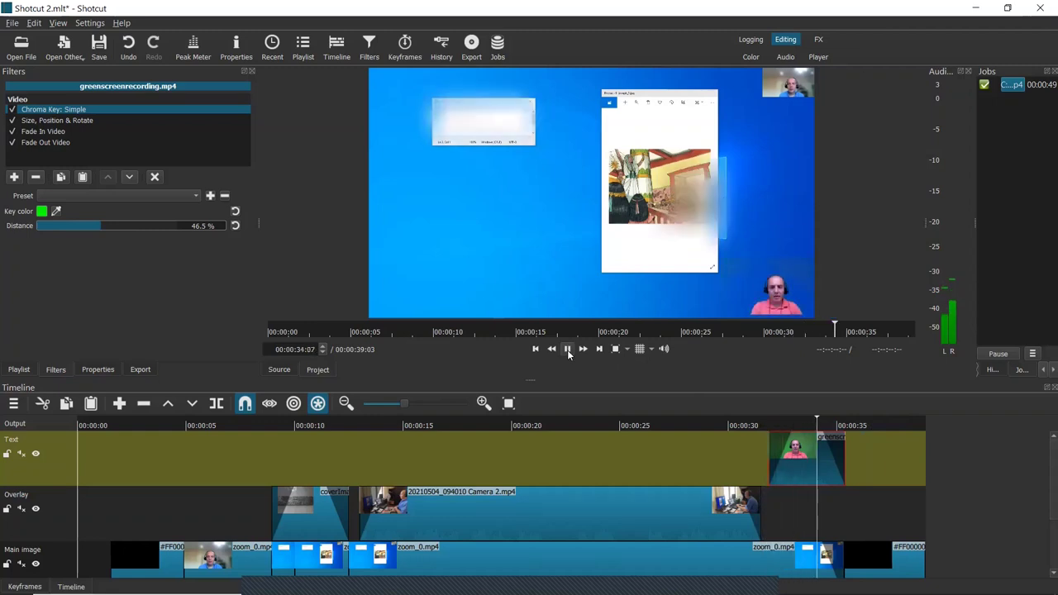
click(567, 350)
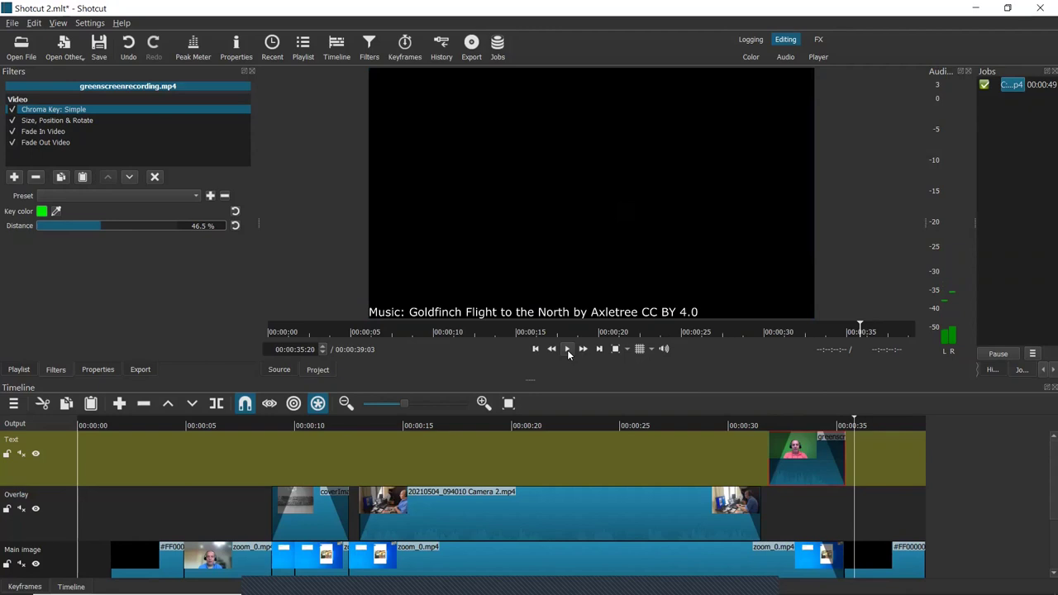